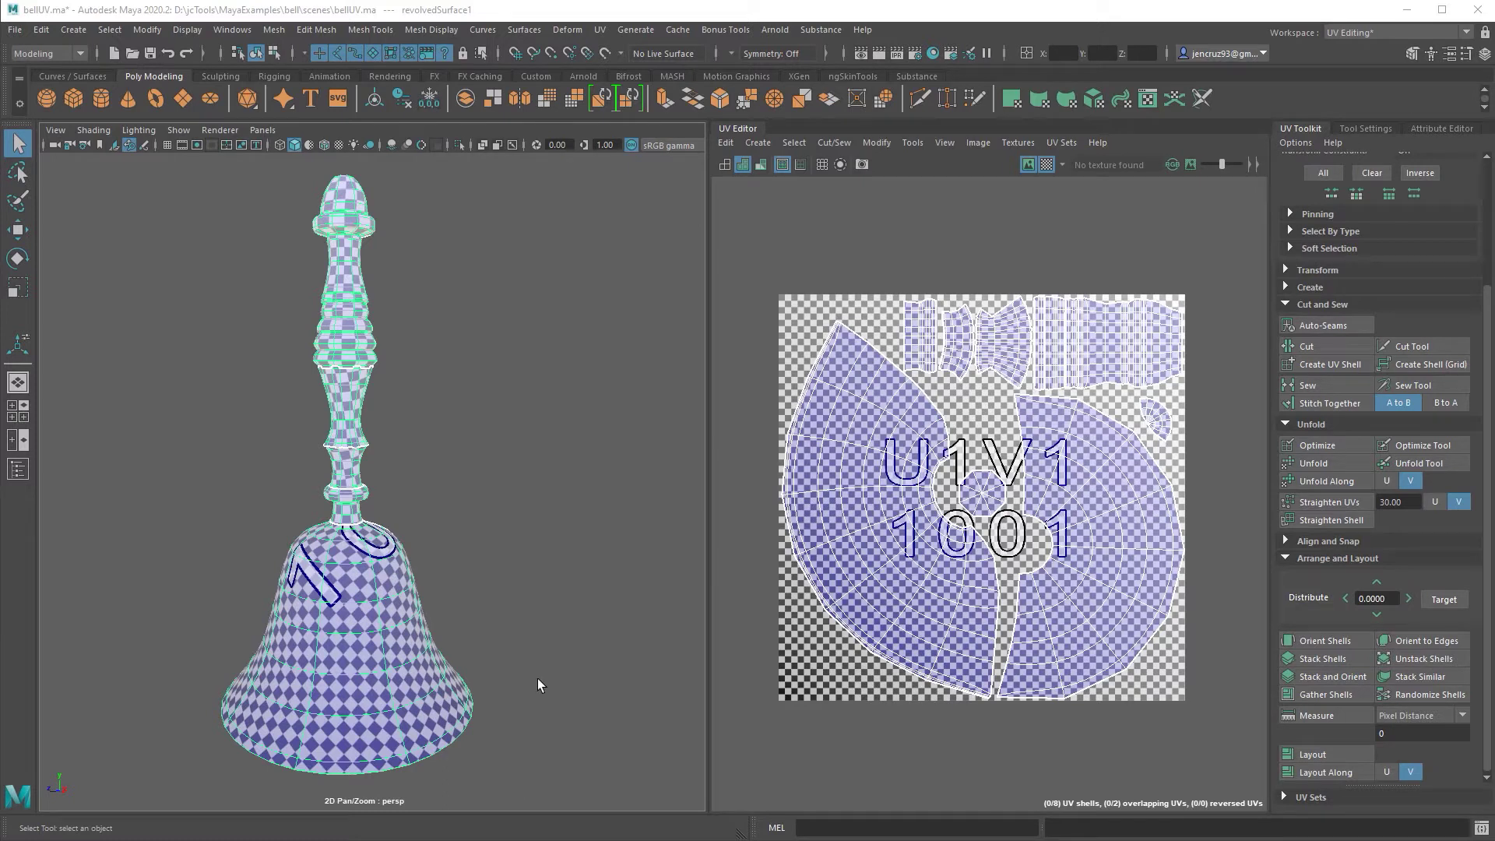
# - Switch to the Rendering - Standard workspace, narrow the Hypershade and dock the Arnold RenderView beside the viewport
pyautogui.click(230, 31)
pyautogui.moveTo(244, 56)
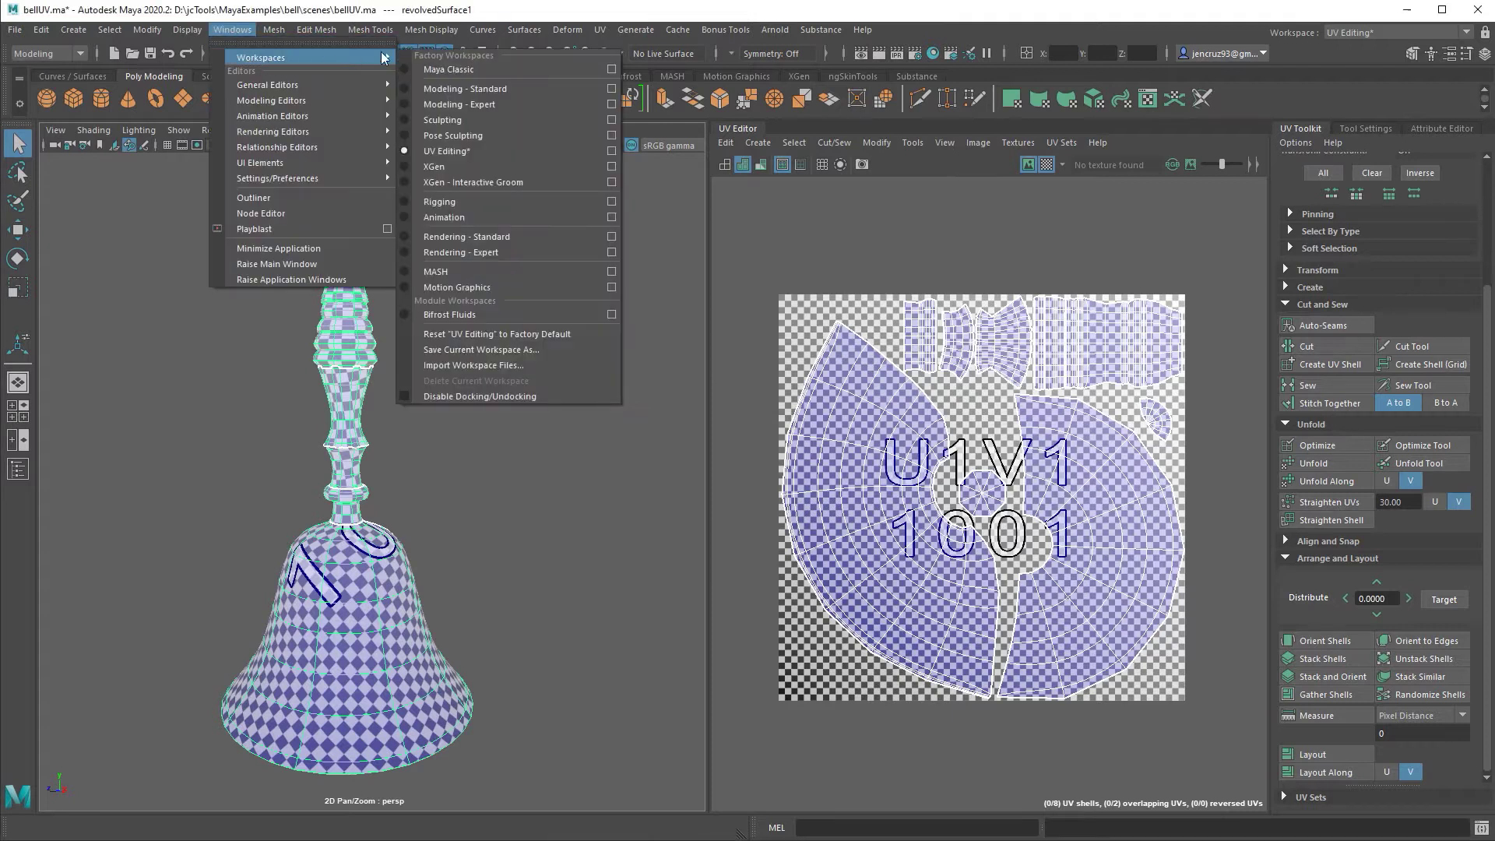
pyautogui.click(538, 237)
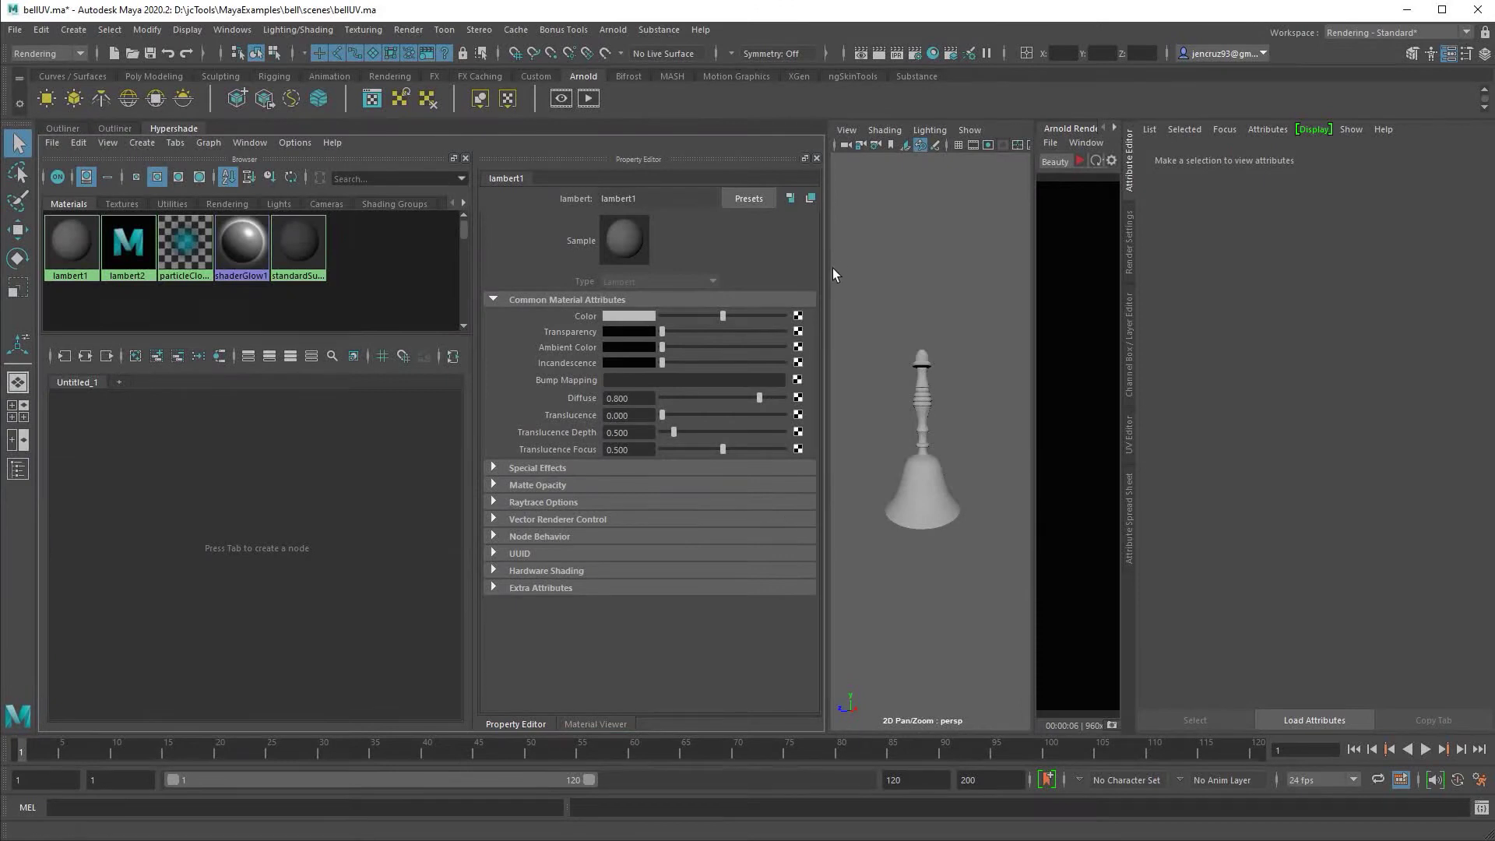
pyautogui.moveTo(827, 502); pyautogui.dragTo(652, 600)
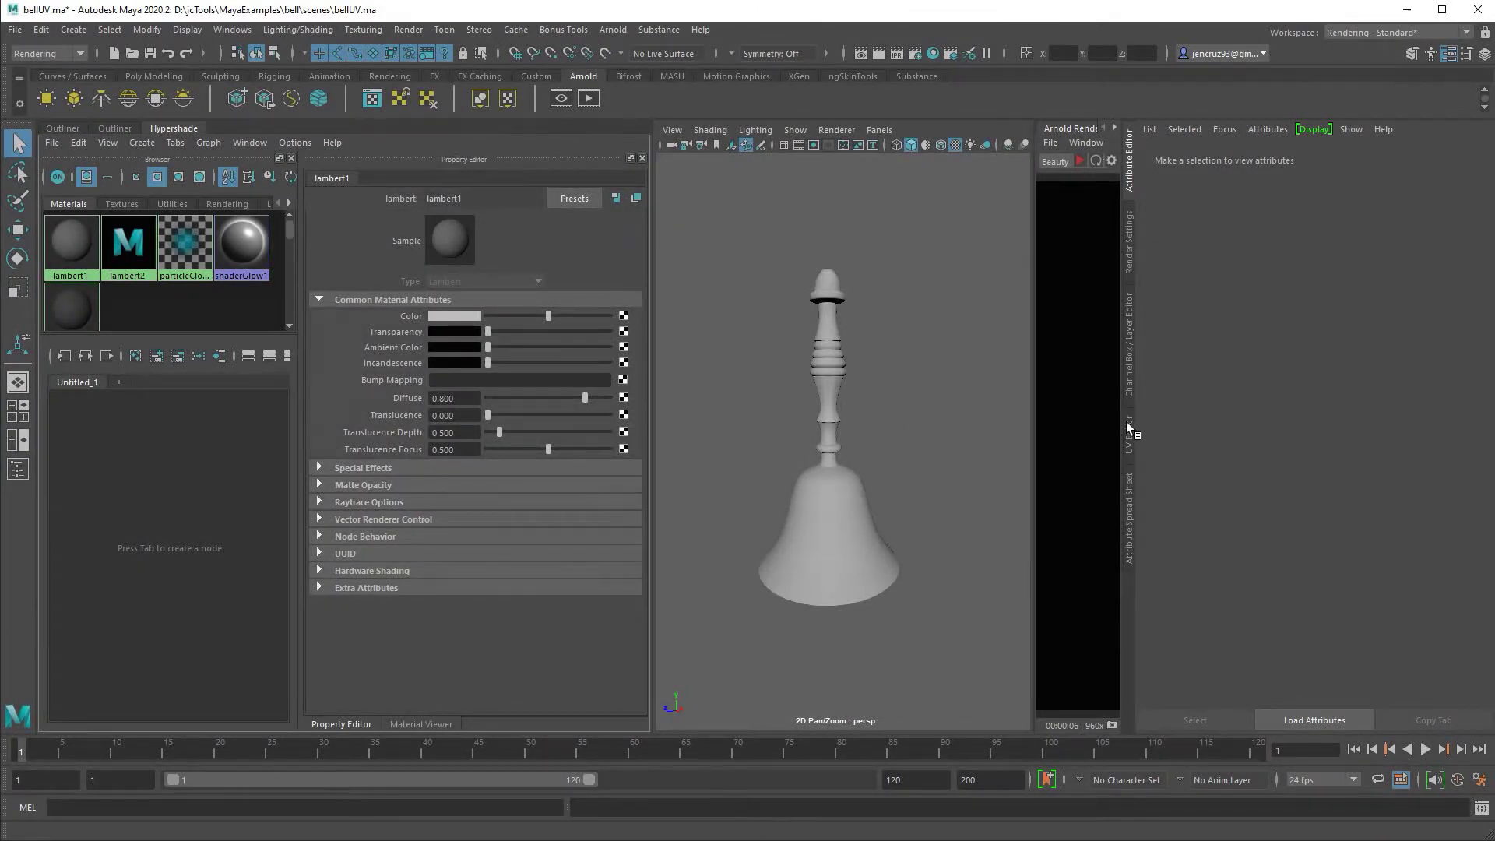
pyautogui.moveTo(1076, 130); pyautogui.dragTo(1074, 496)
# - Add a sky dome light and run an Arnold IPR render of the bell framed by the resolution gate
pyautogui.click(129, 99)
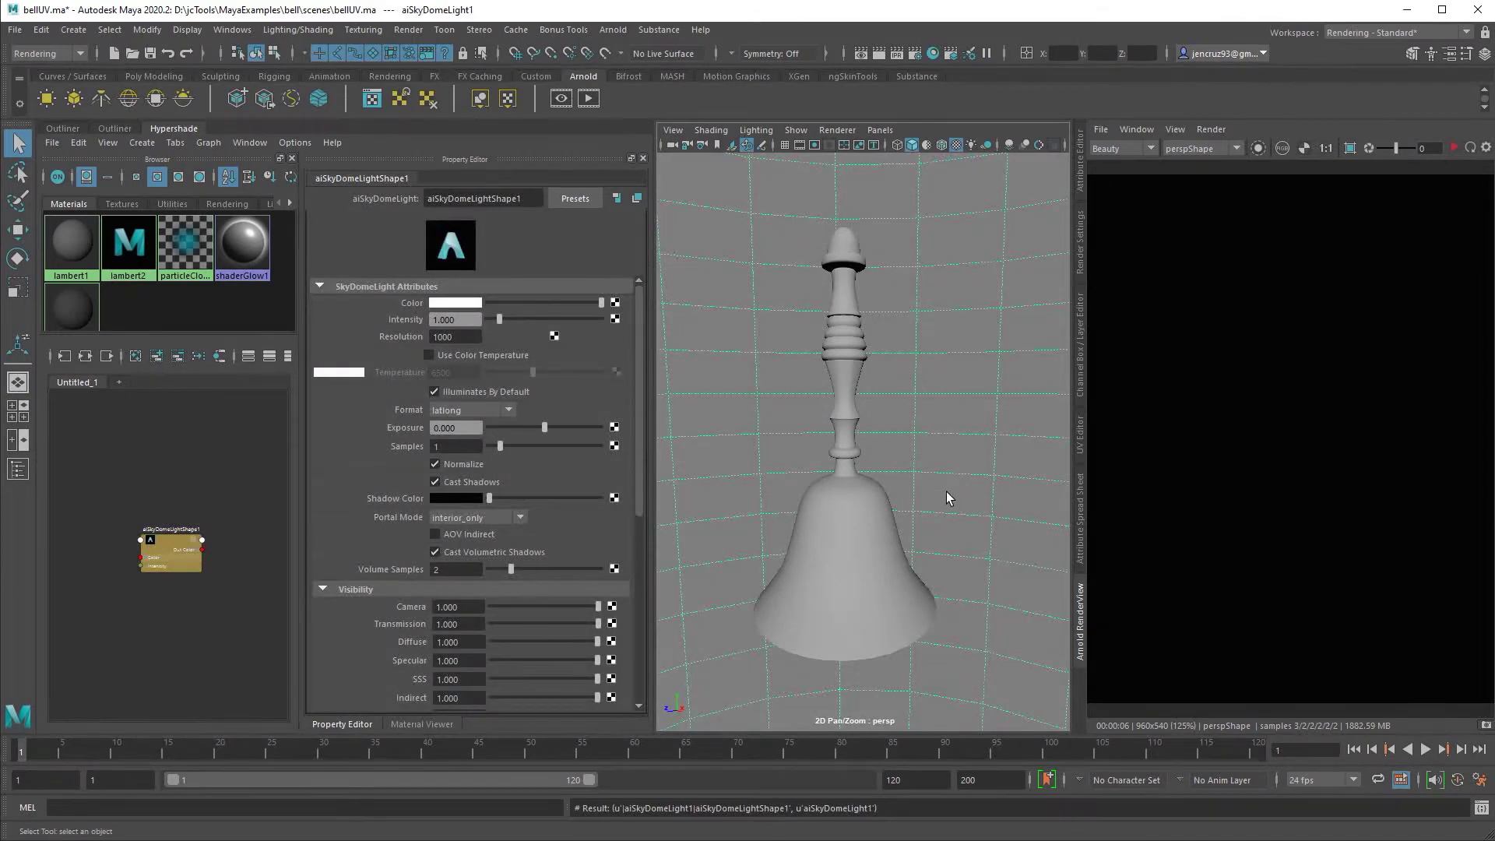
pyautogui.click(1454, 148)
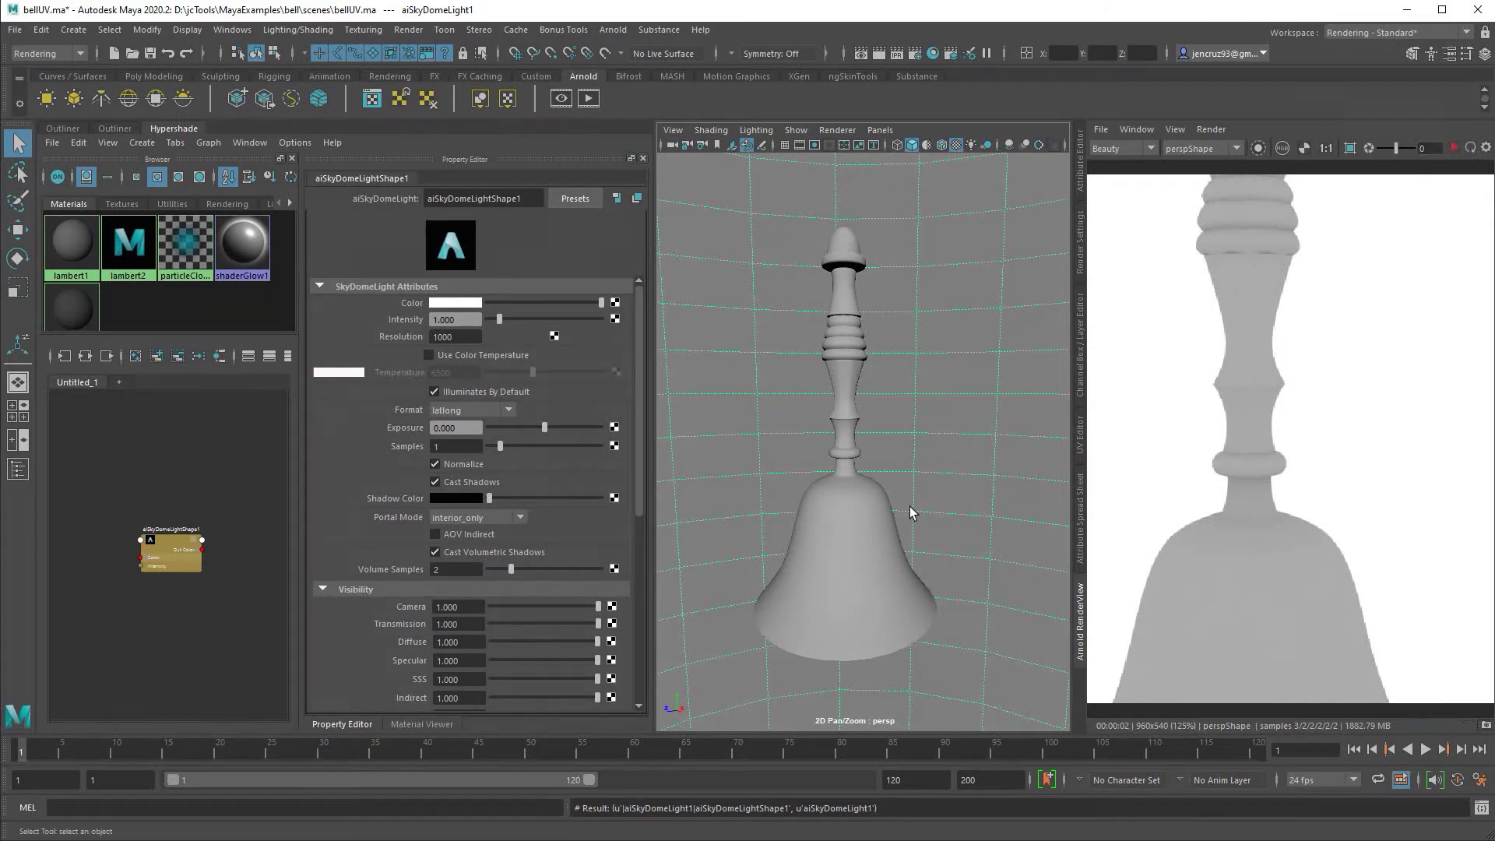
pyautogui.click(829, 145)
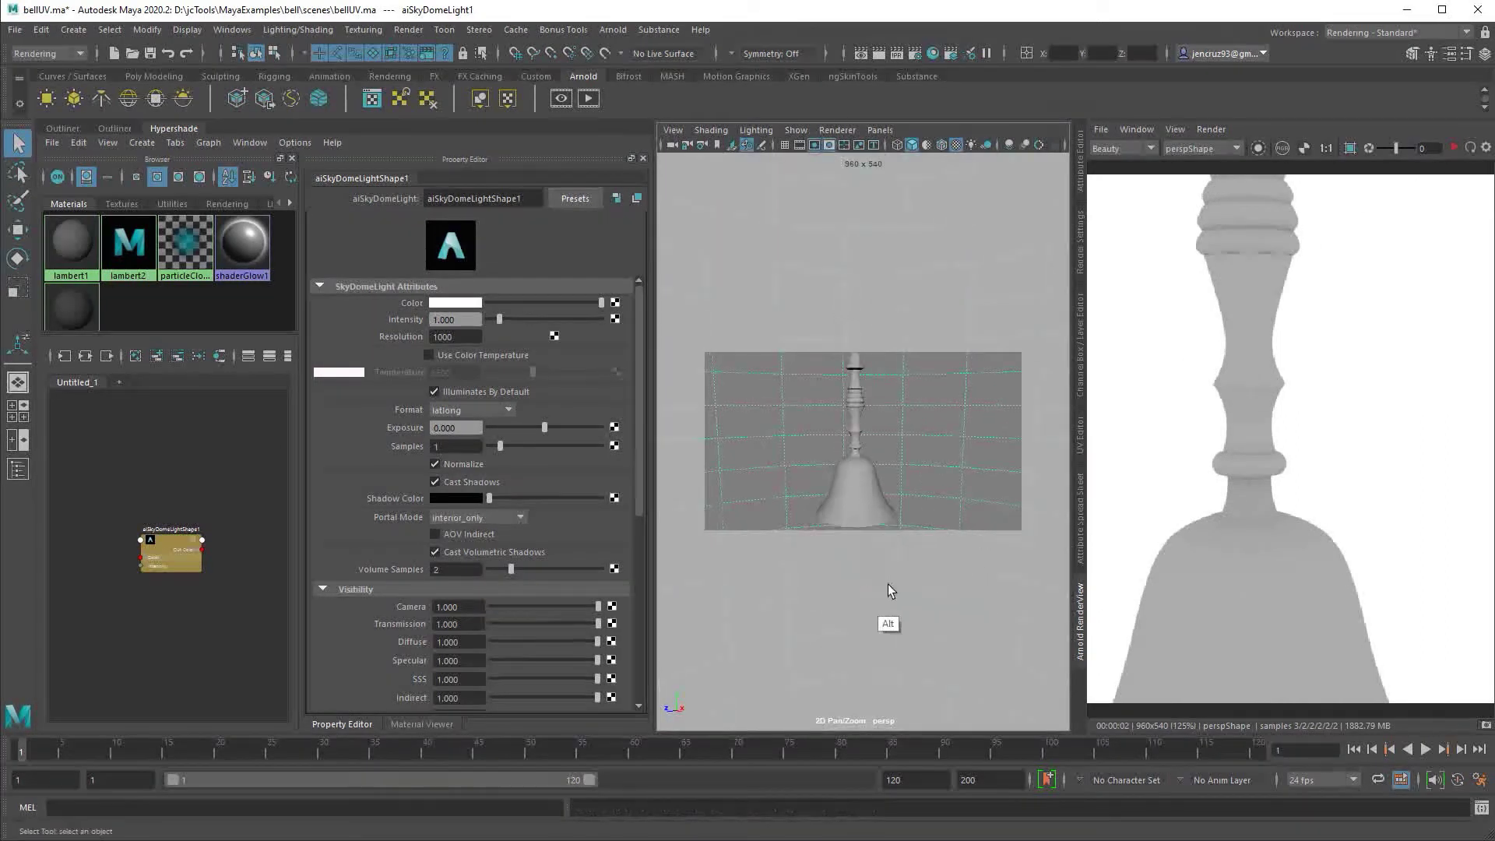
pyautogui.keyDown('alt'); pyautogui.moveTo(884, 591); pyautogui.dragTo(869, 601); pyautogui.keyUp('alt')
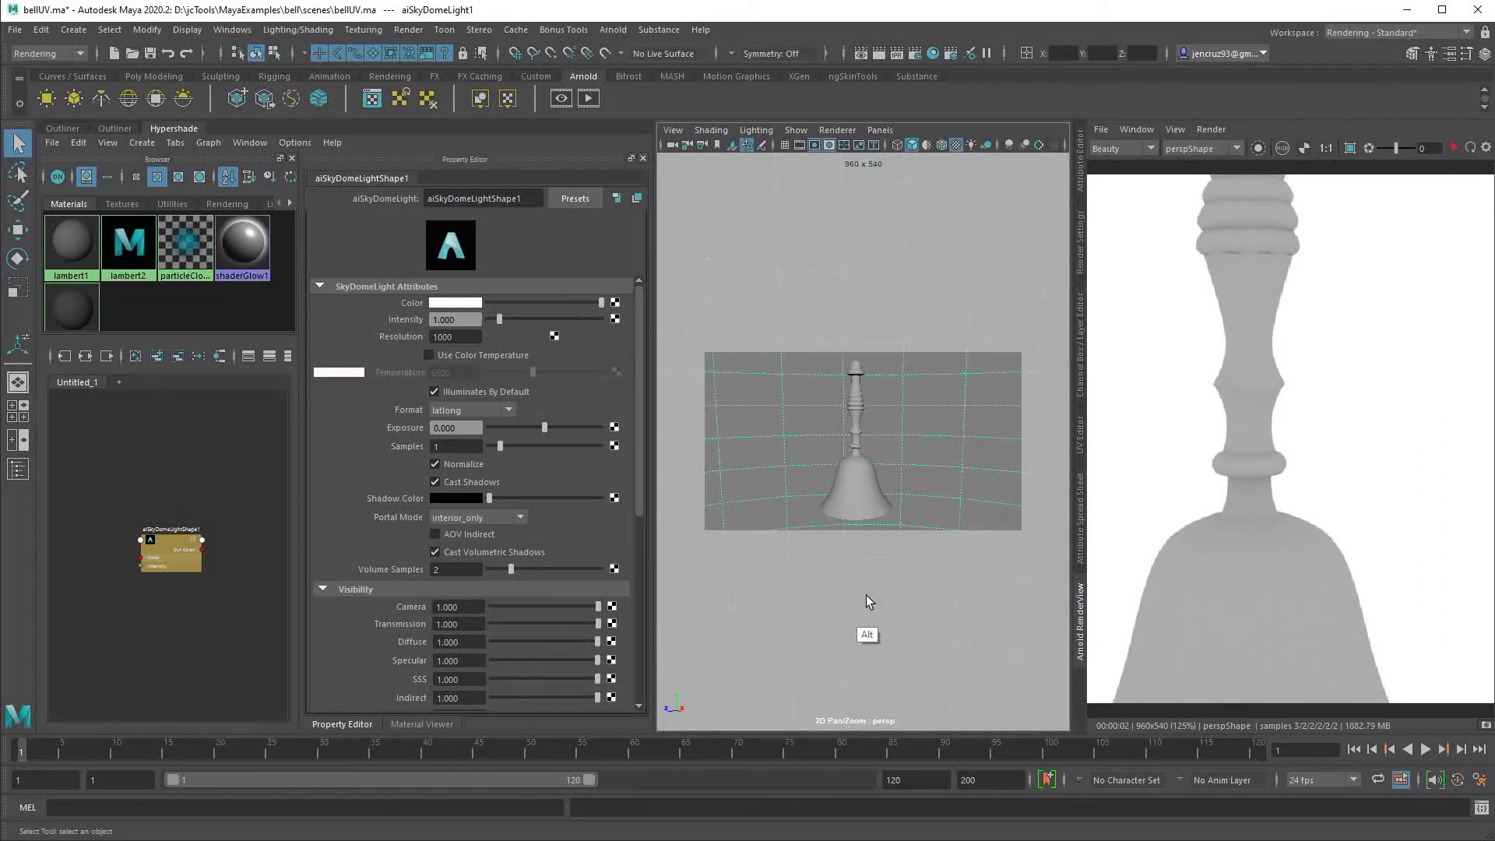
pyautogui.click(1454, 149)
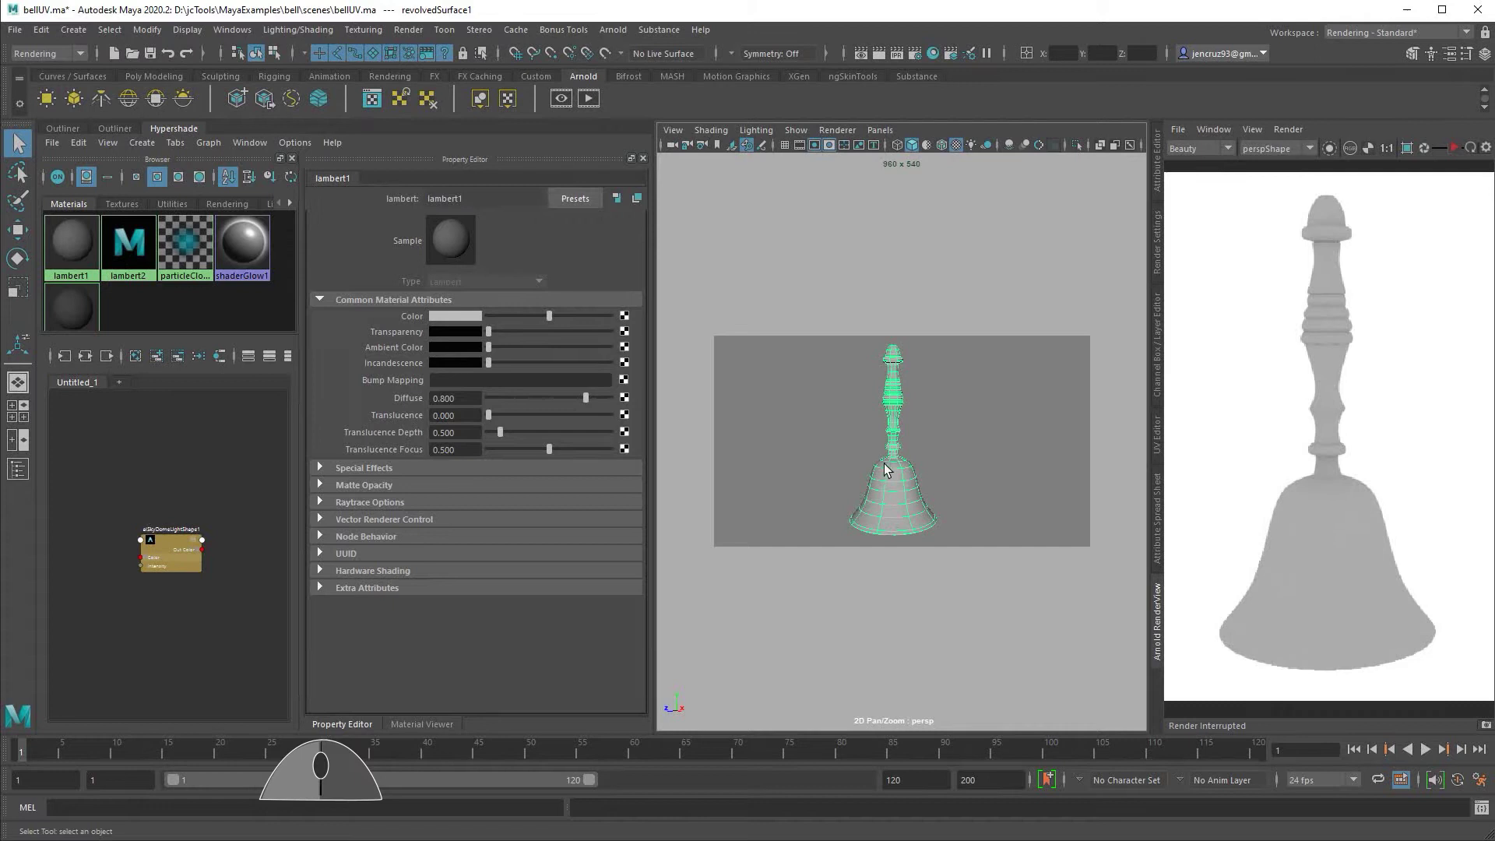
# - Assign a new Arnold aiStandardSurface material to the bell
pyautogui.rightClick(893, 383)
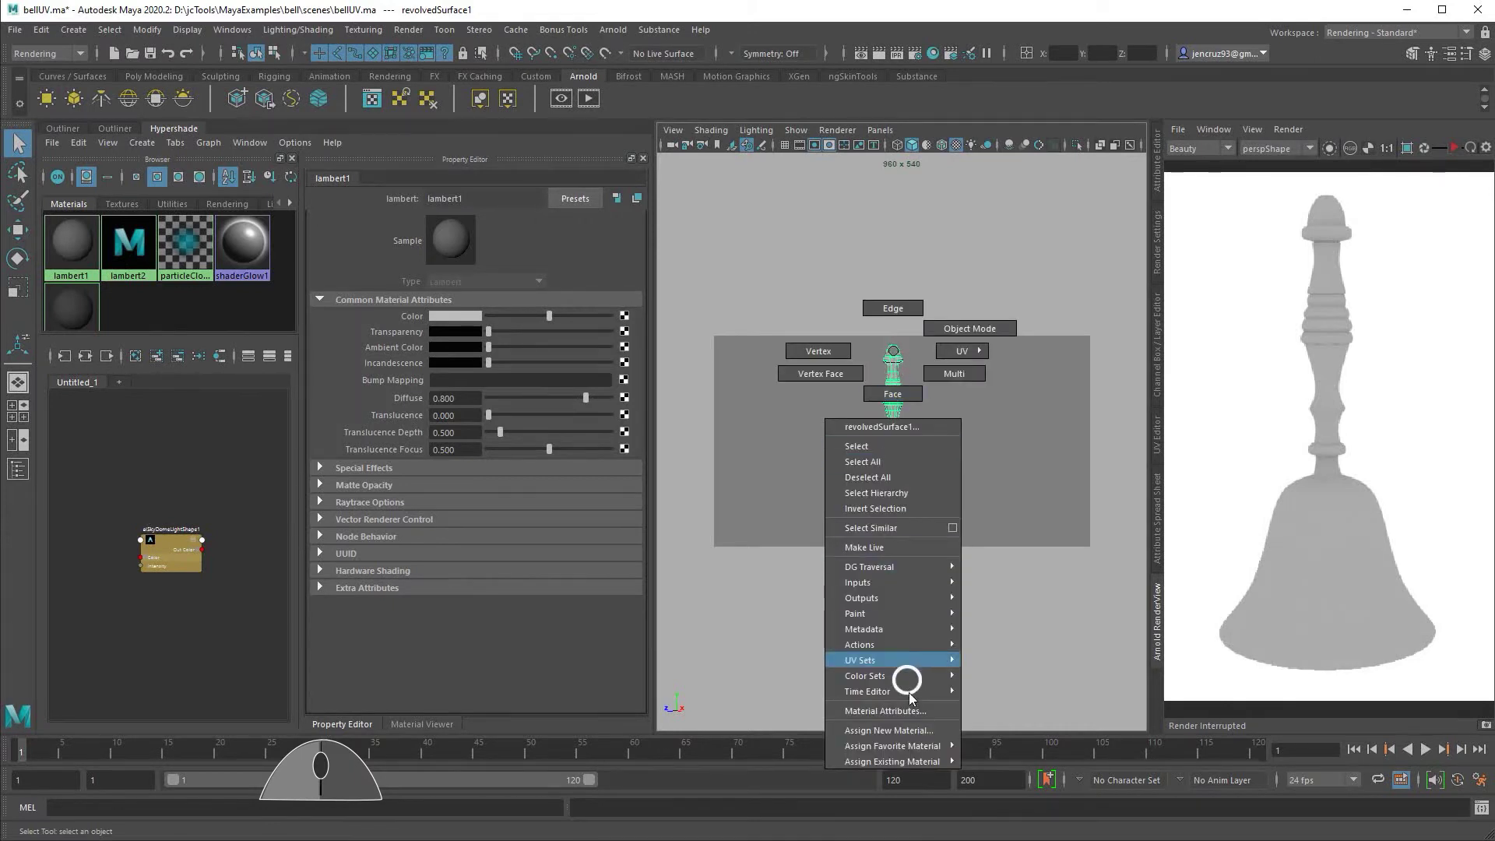
pyautogui.click(889, 730)
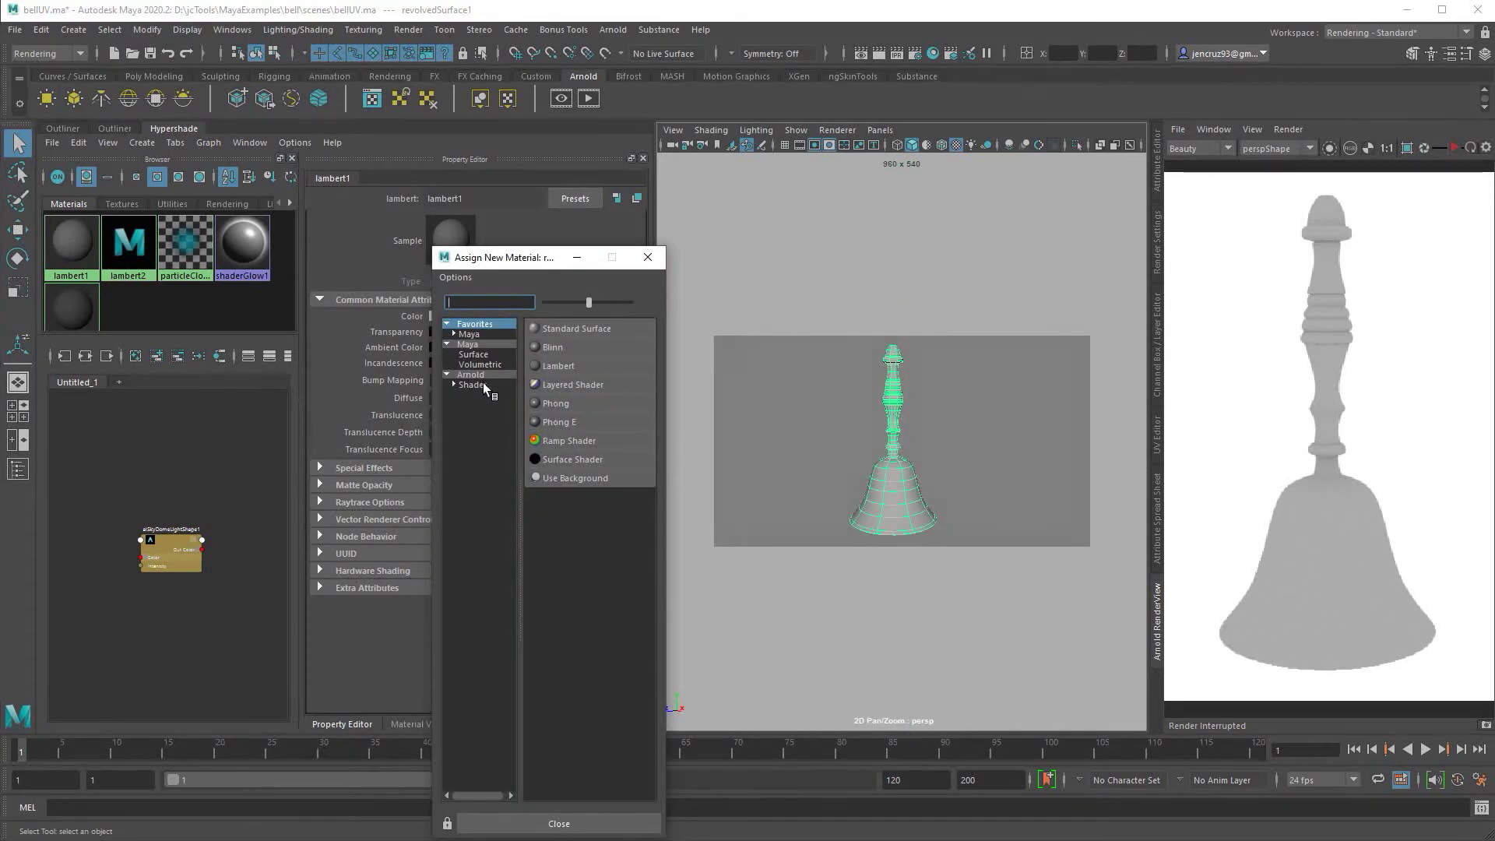
pyautogui.click(483, 383)
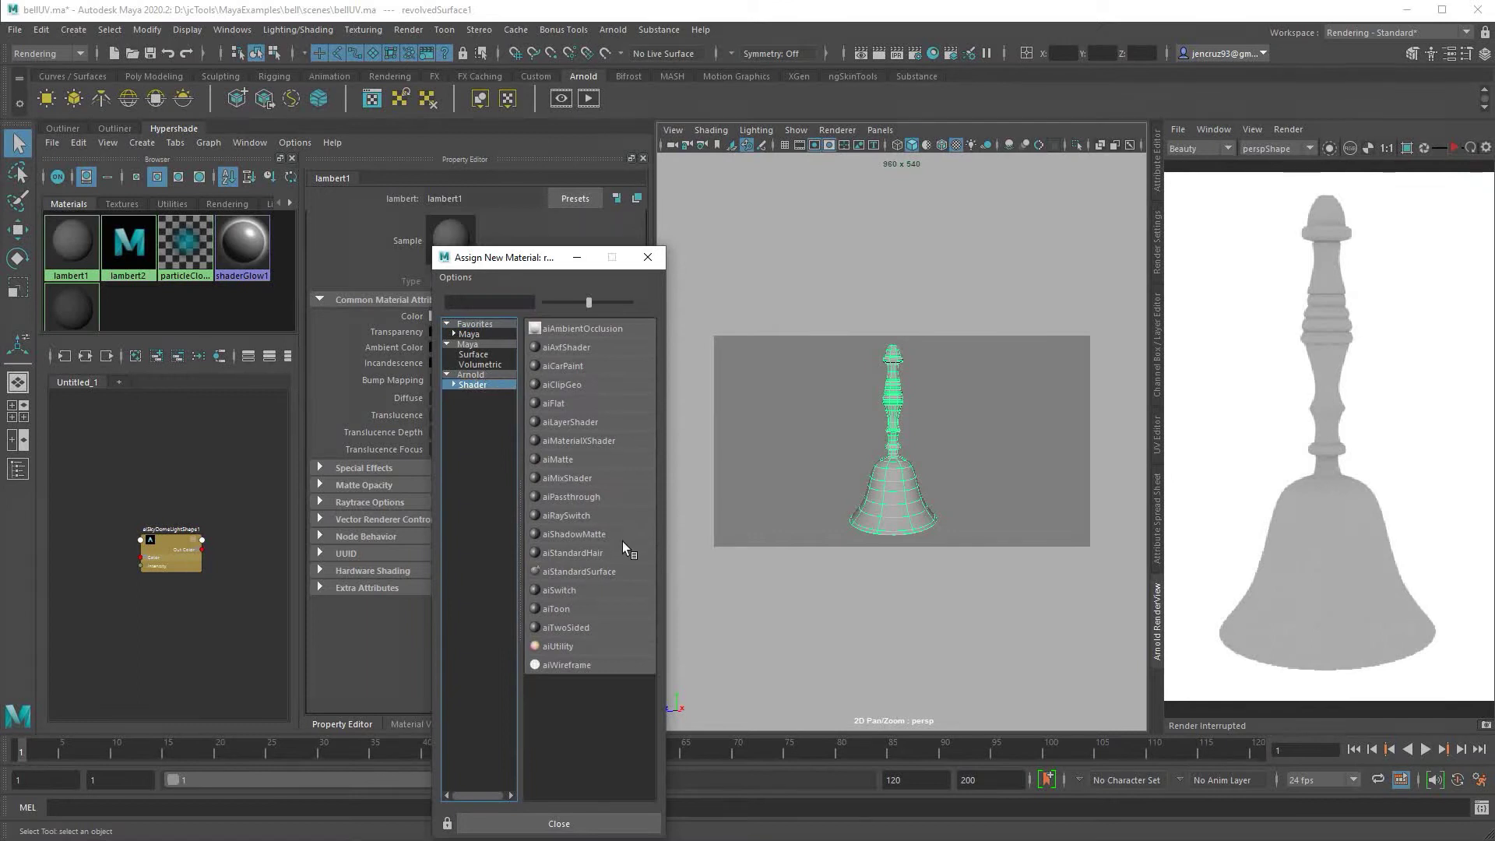
pyautogui.click(618, 572)
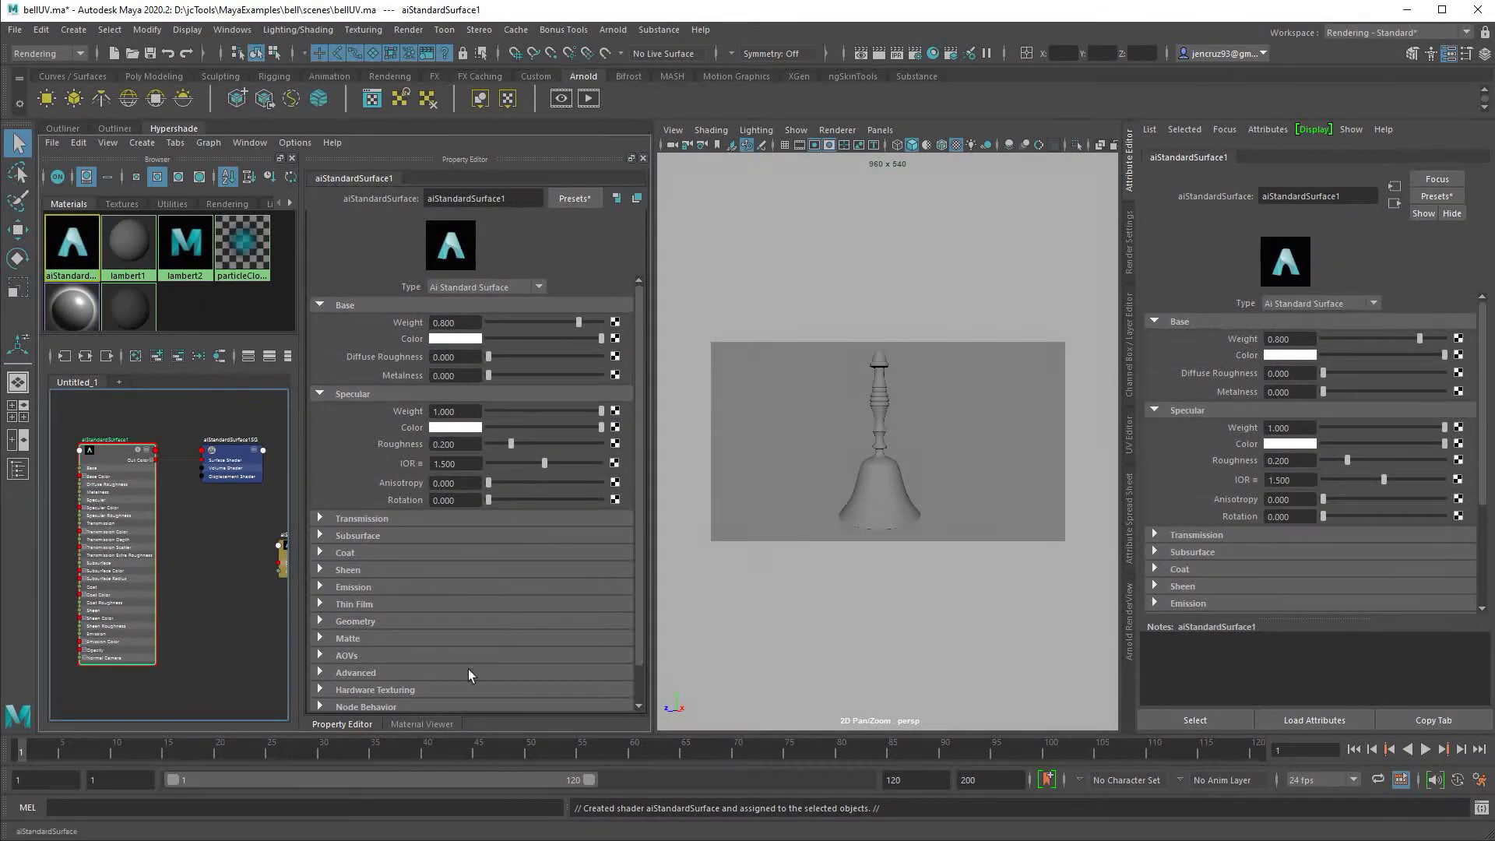
pyautogui.click(549, 517)
pyautogui.click(549, 518)
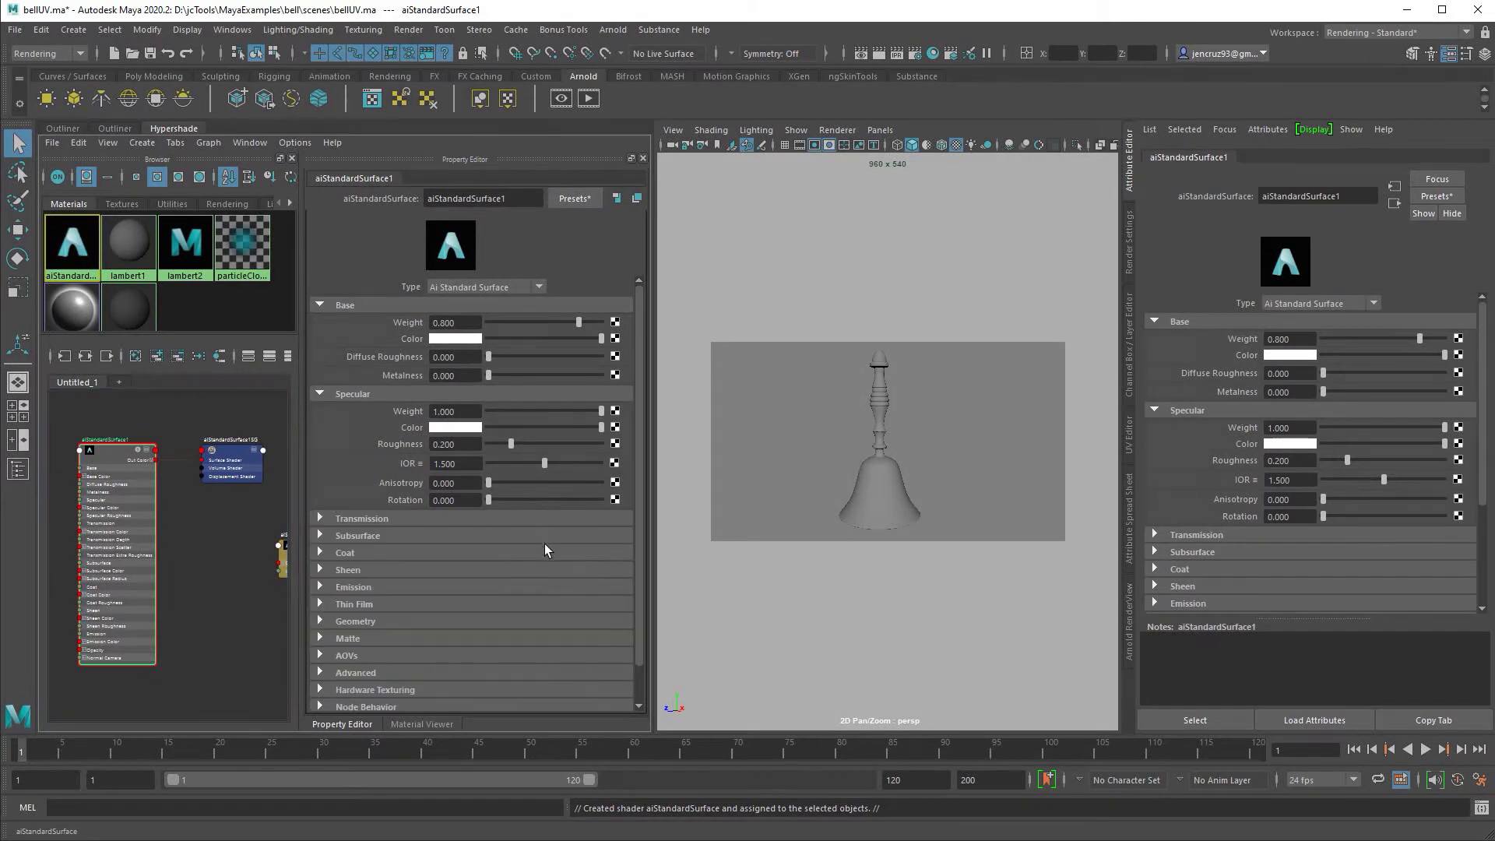
pyautogui.click(548, 536)
pyautogui.click(547, 536)
# - Replace the aiStandardSurface settings with the Gold preset and view the render
pyautogui.click(574, 198)
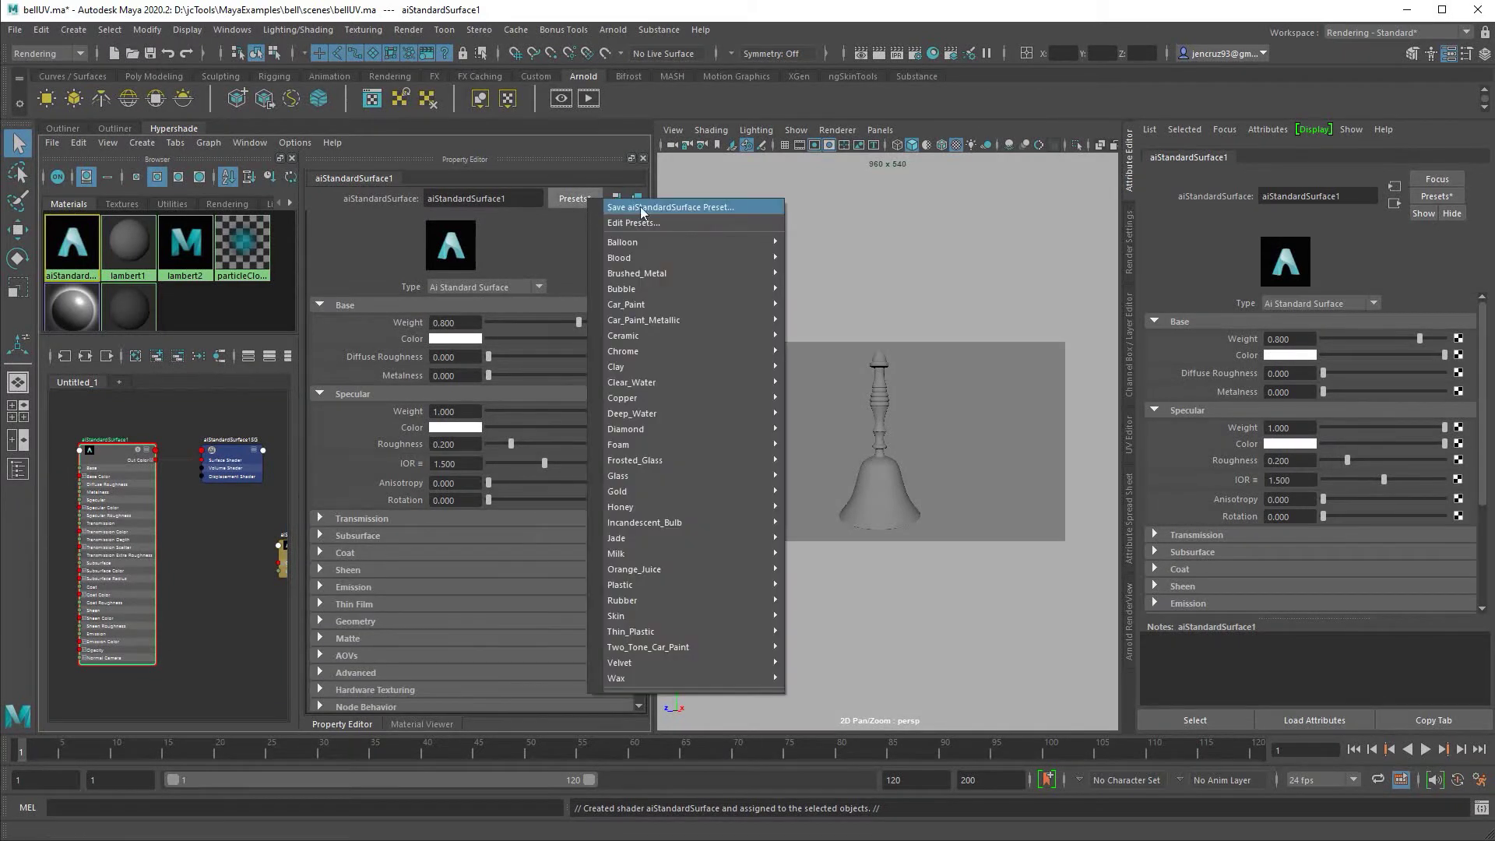
pyautogui.moveTo(727, 319)
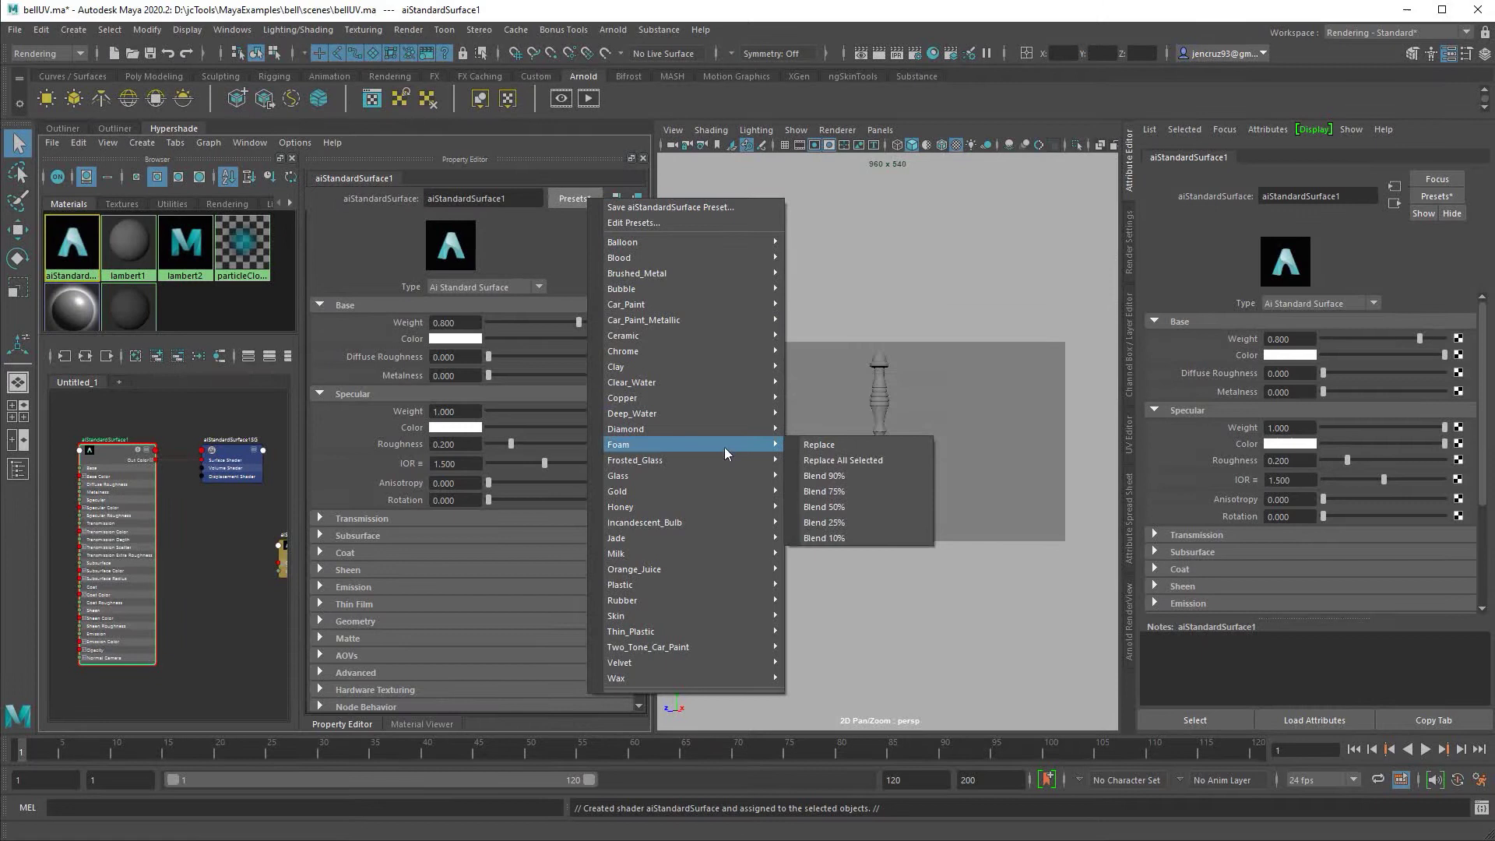
pyautogui.moveTo(722, 492)
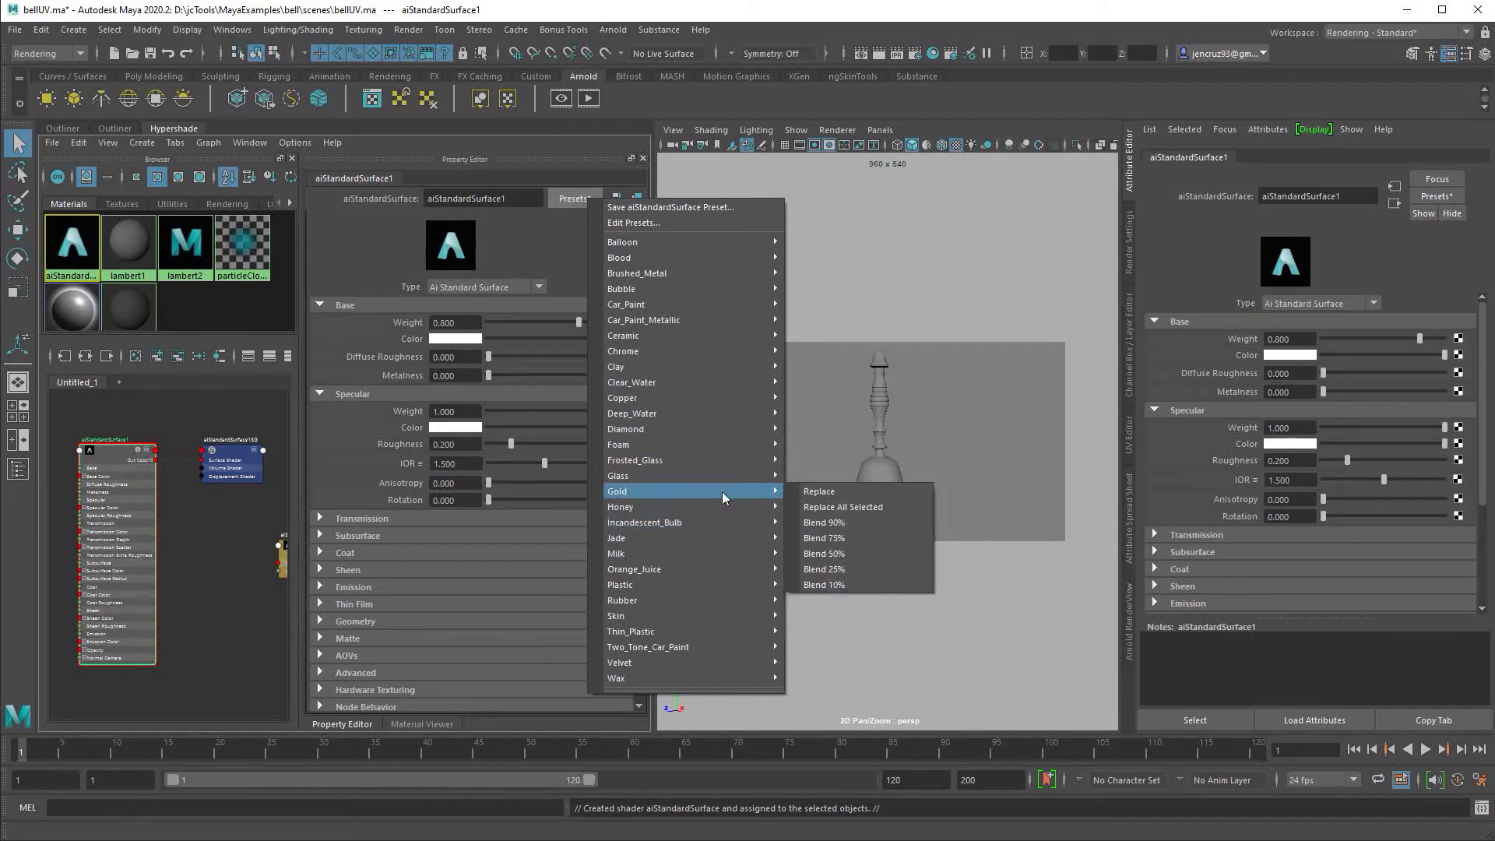
pyautogui.click(885, 491)
pyautogui.click(1131, 644)
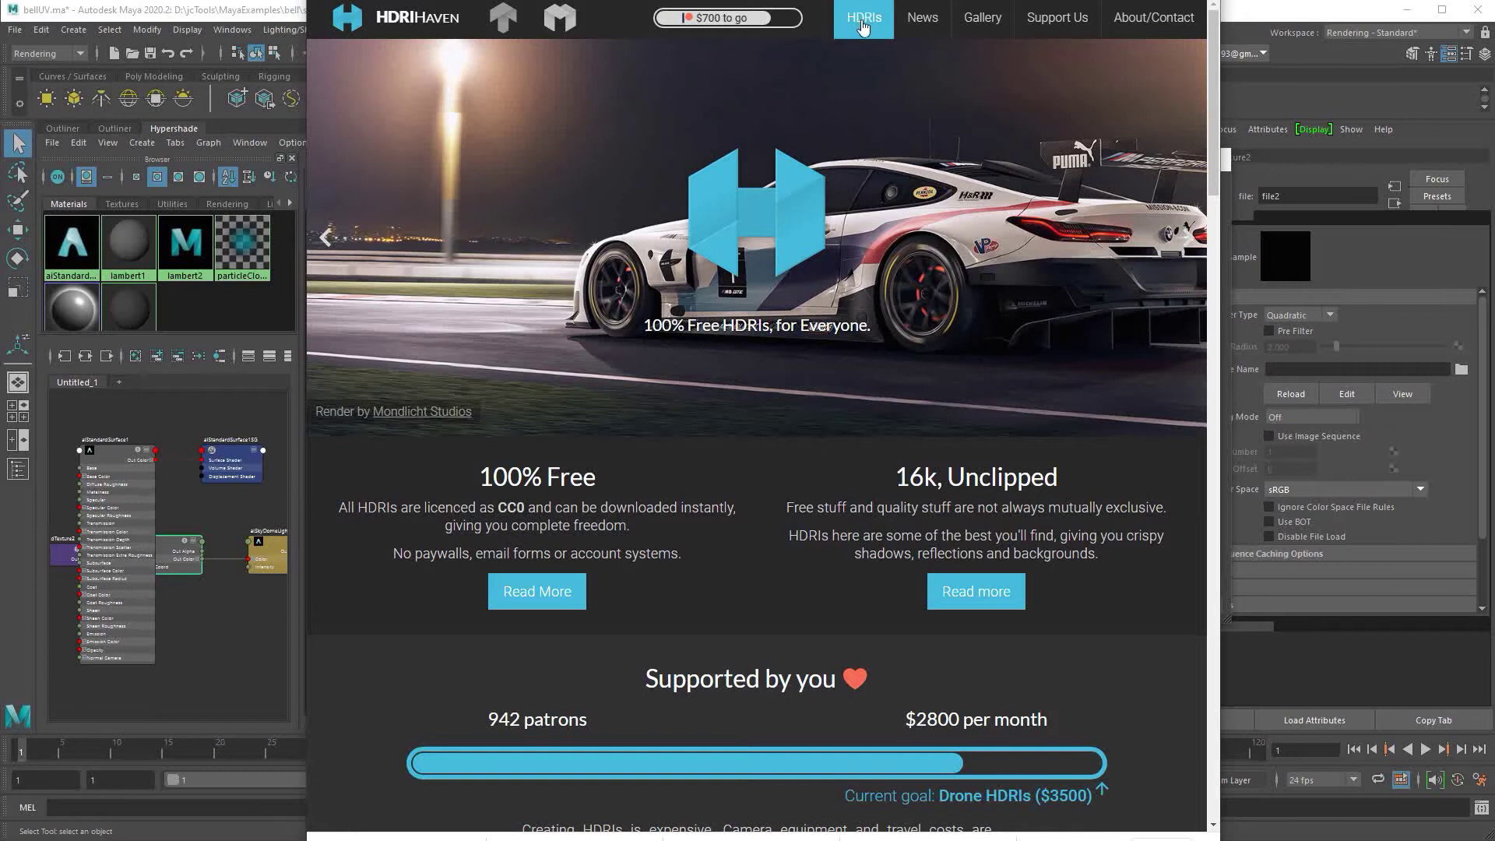
# - Open HDRI Haven's HDRIs tab and scroll through the catalogue
pyautogui.click(863, 20)
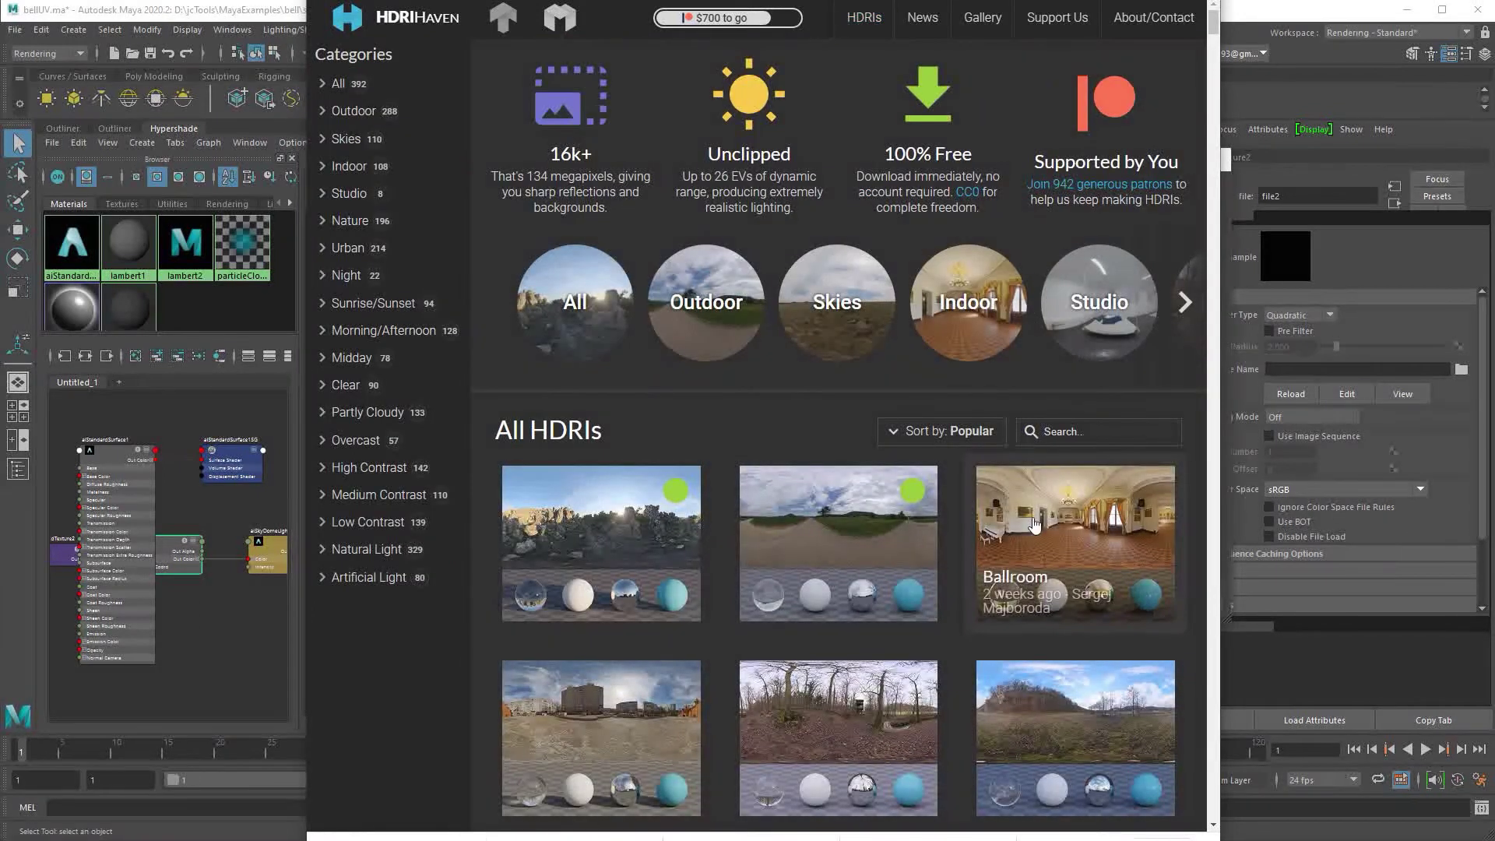
pyautogui.scroll(-8, 1131, 511)
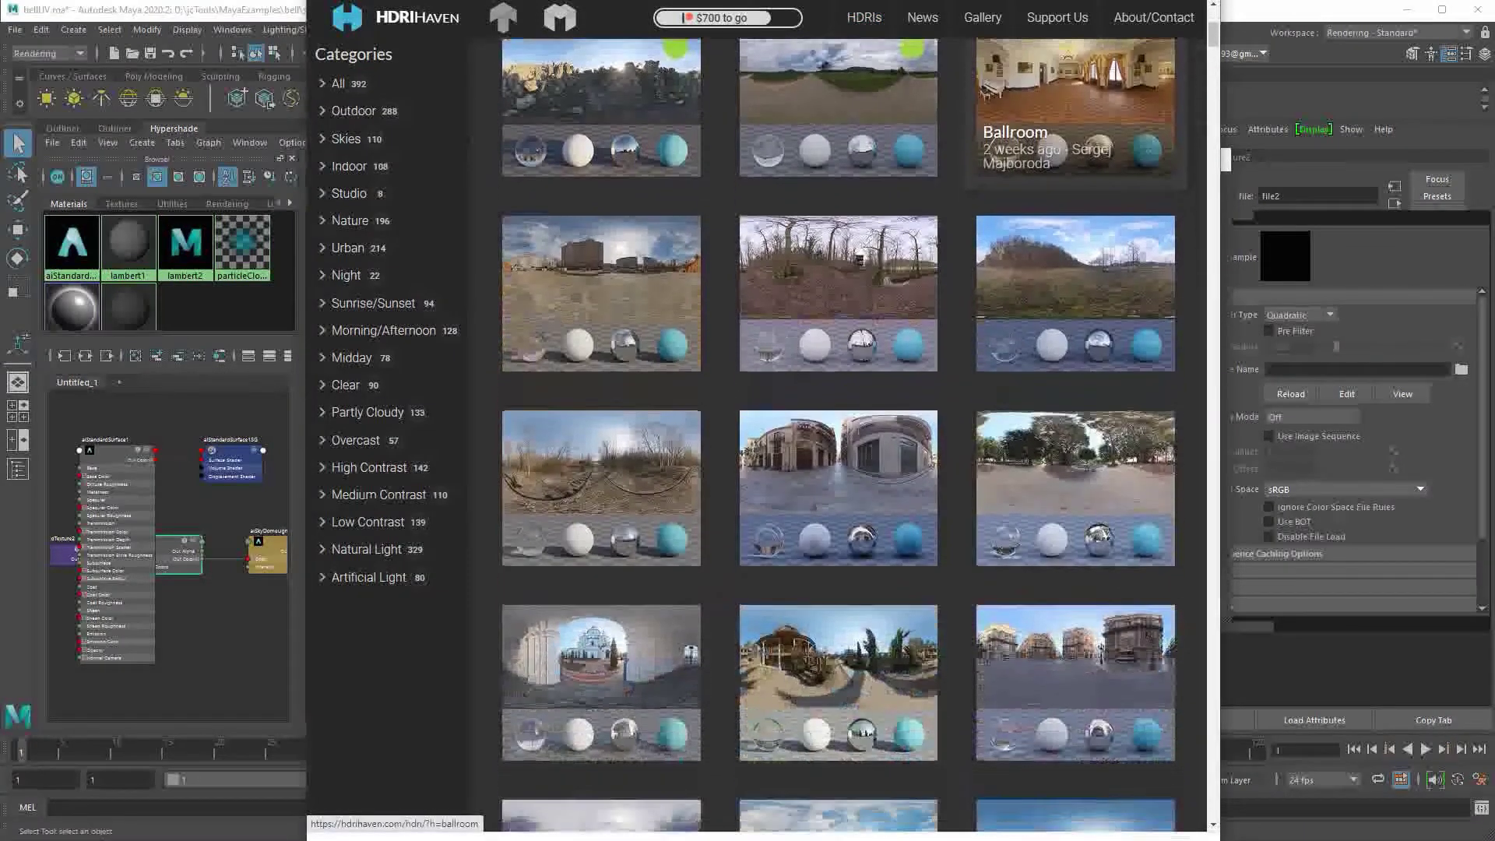
pyautogui.scroll(-7, 1189, 225)
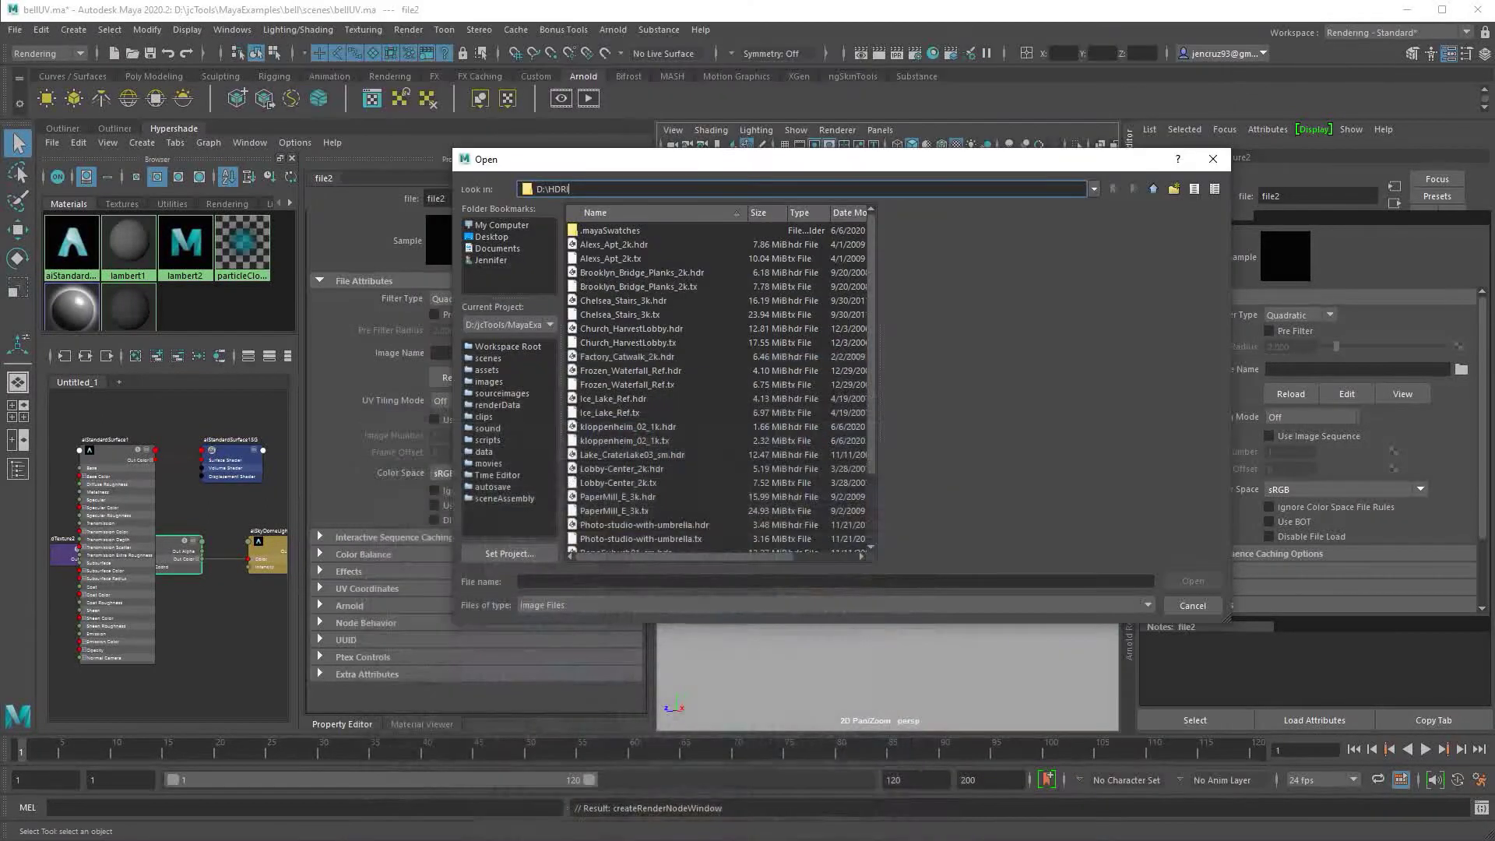
# - Load D:\HDRI\PaperMill_E_3k.hdr into the sky dome's file texture
pyautogui.scroll(-2, 873, 519)
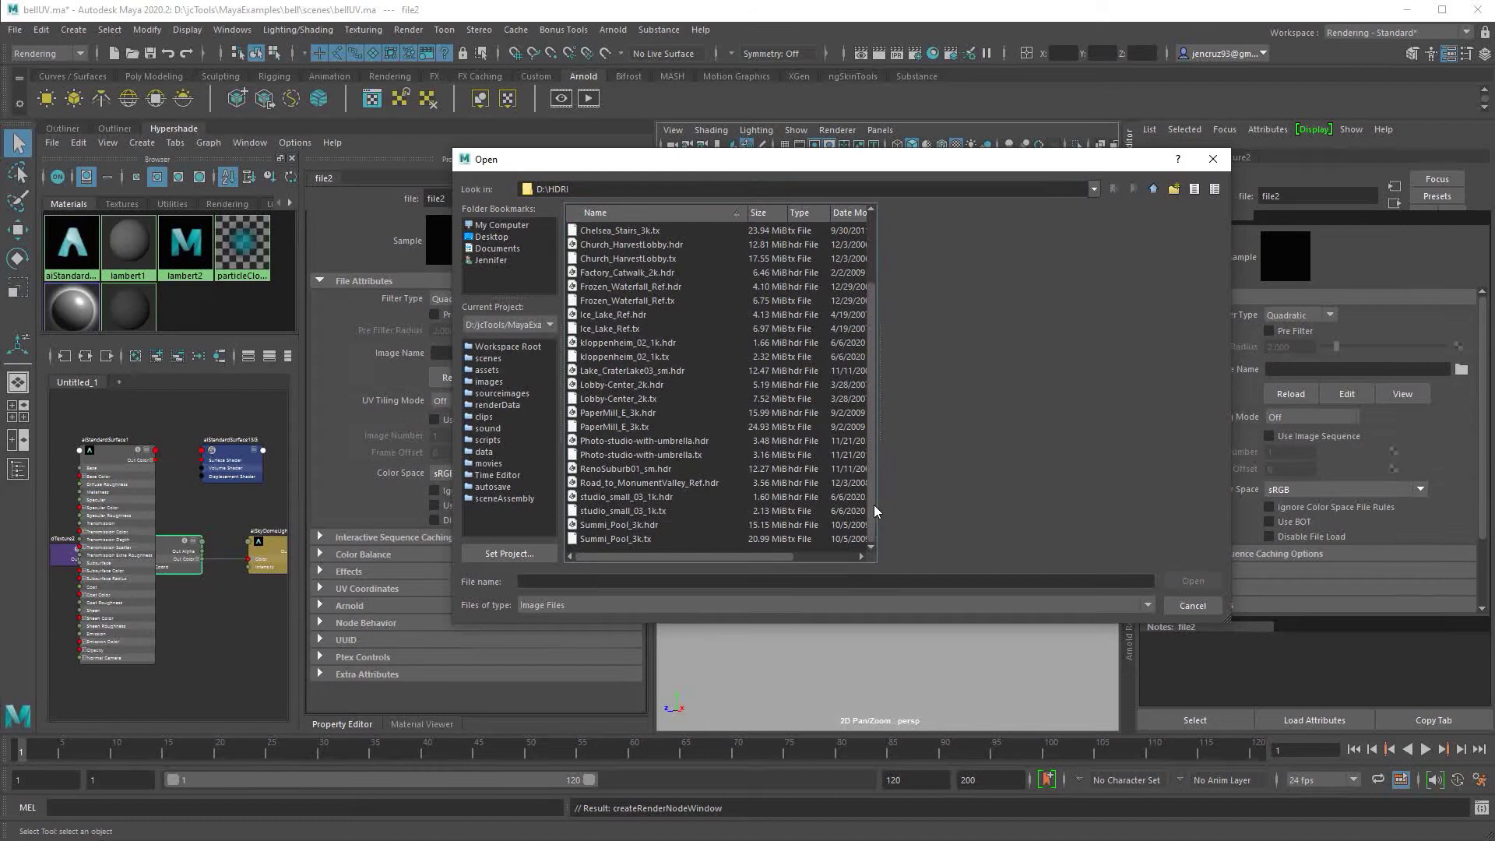
pyautogui.click(660, 343)
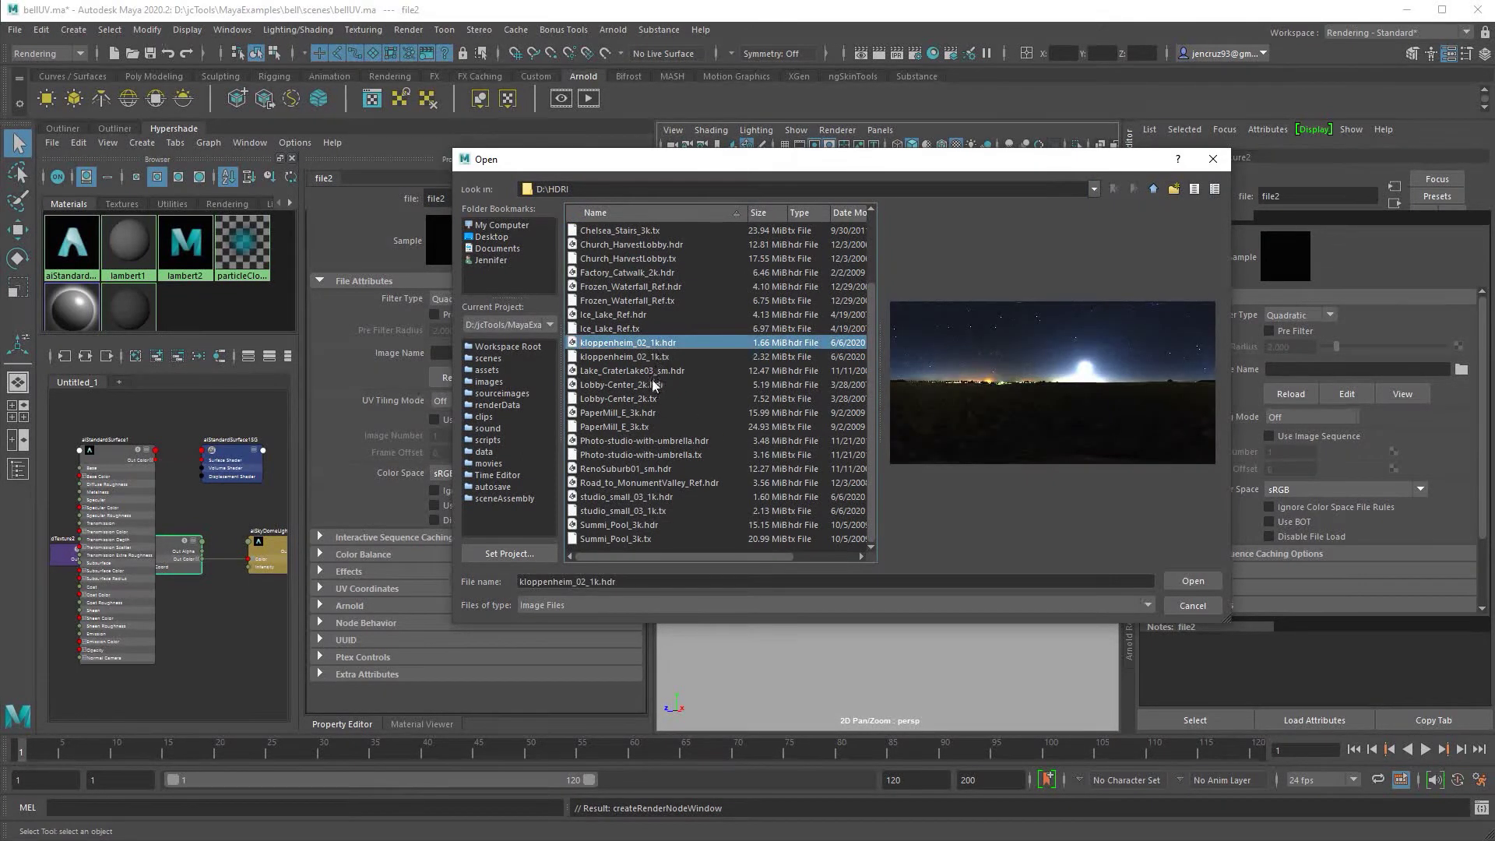
pyautogui.click(621, 414)
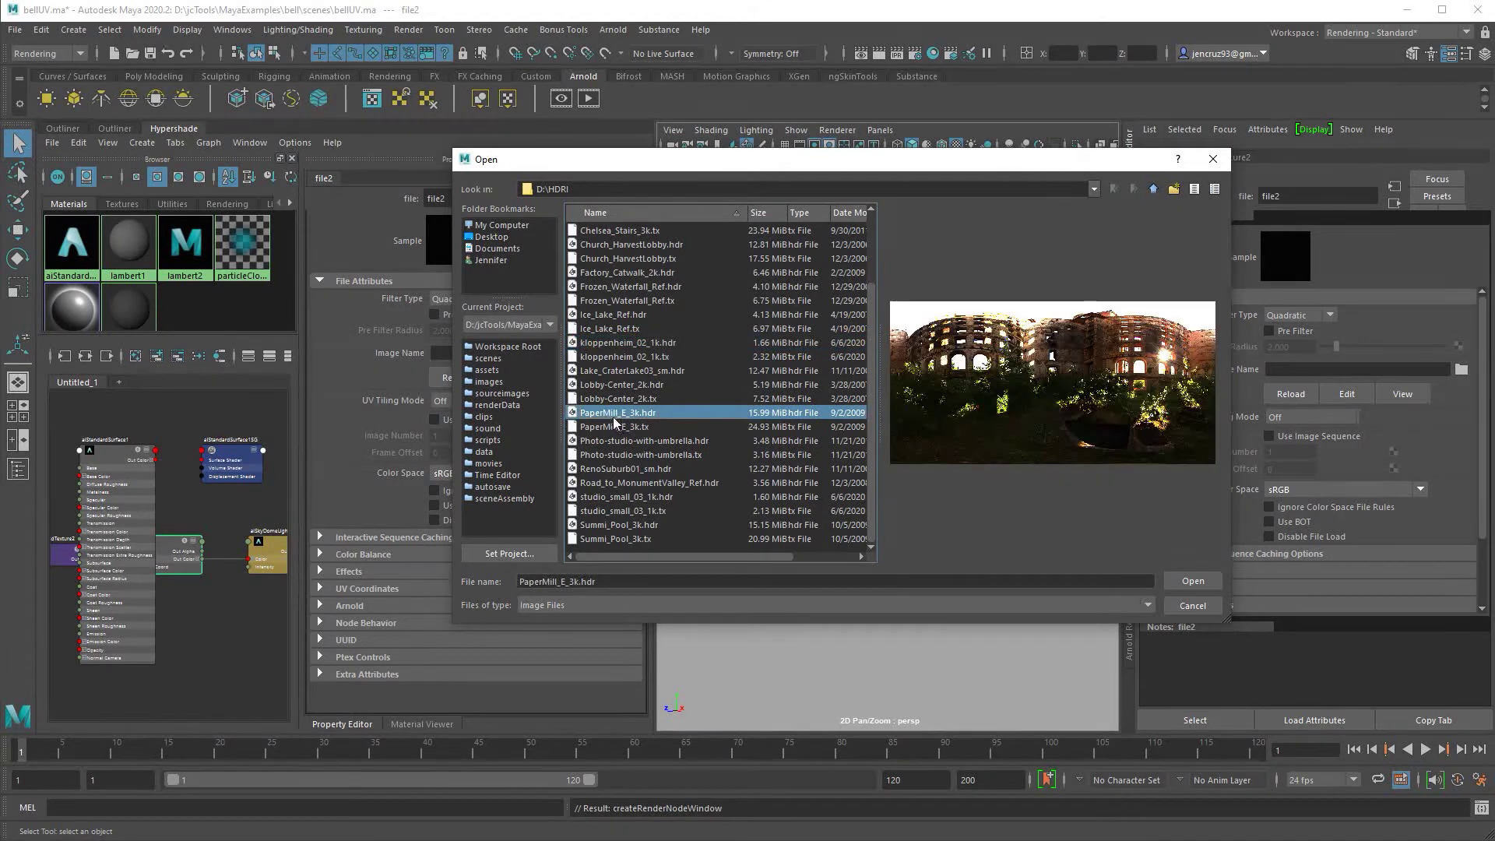
pyautogui.click(1194, 581)
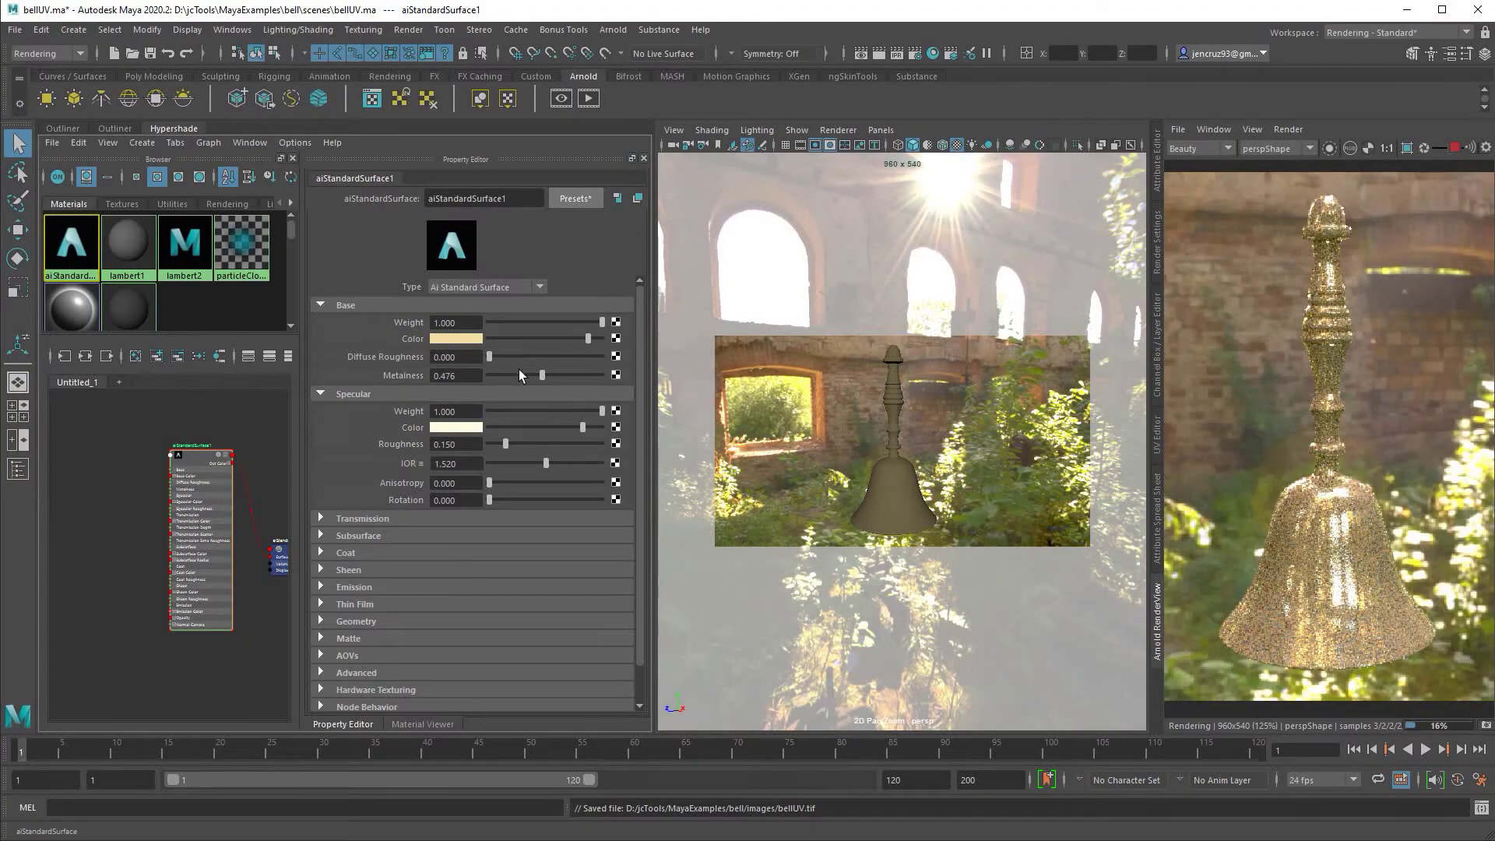
# - Try lower metalness values, then set the gold material's Metalness back to 1.0
pyautogui.click(493, 375)
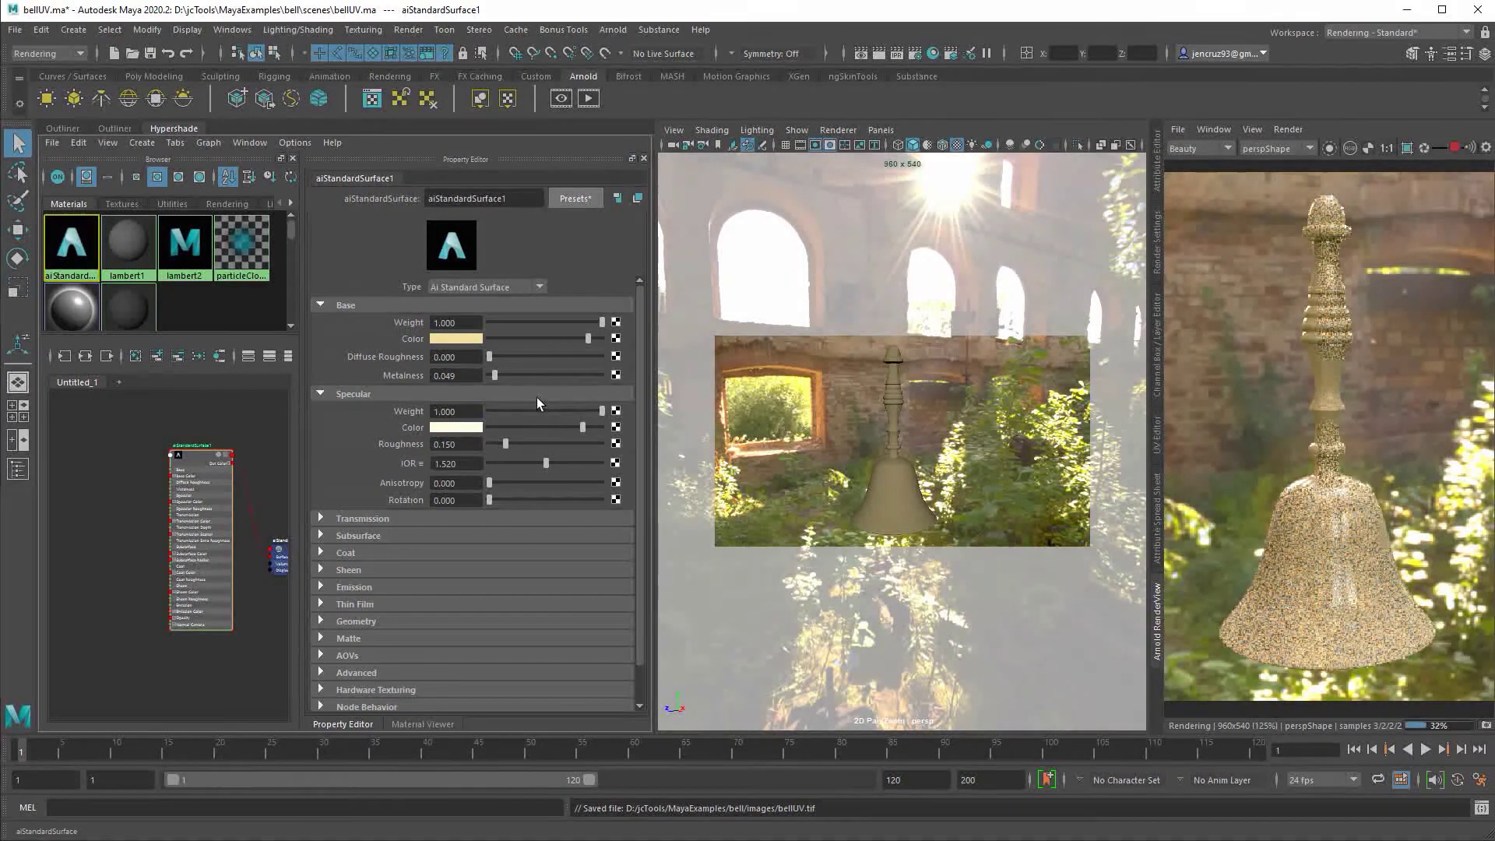
pyautogui.click(575, 375)
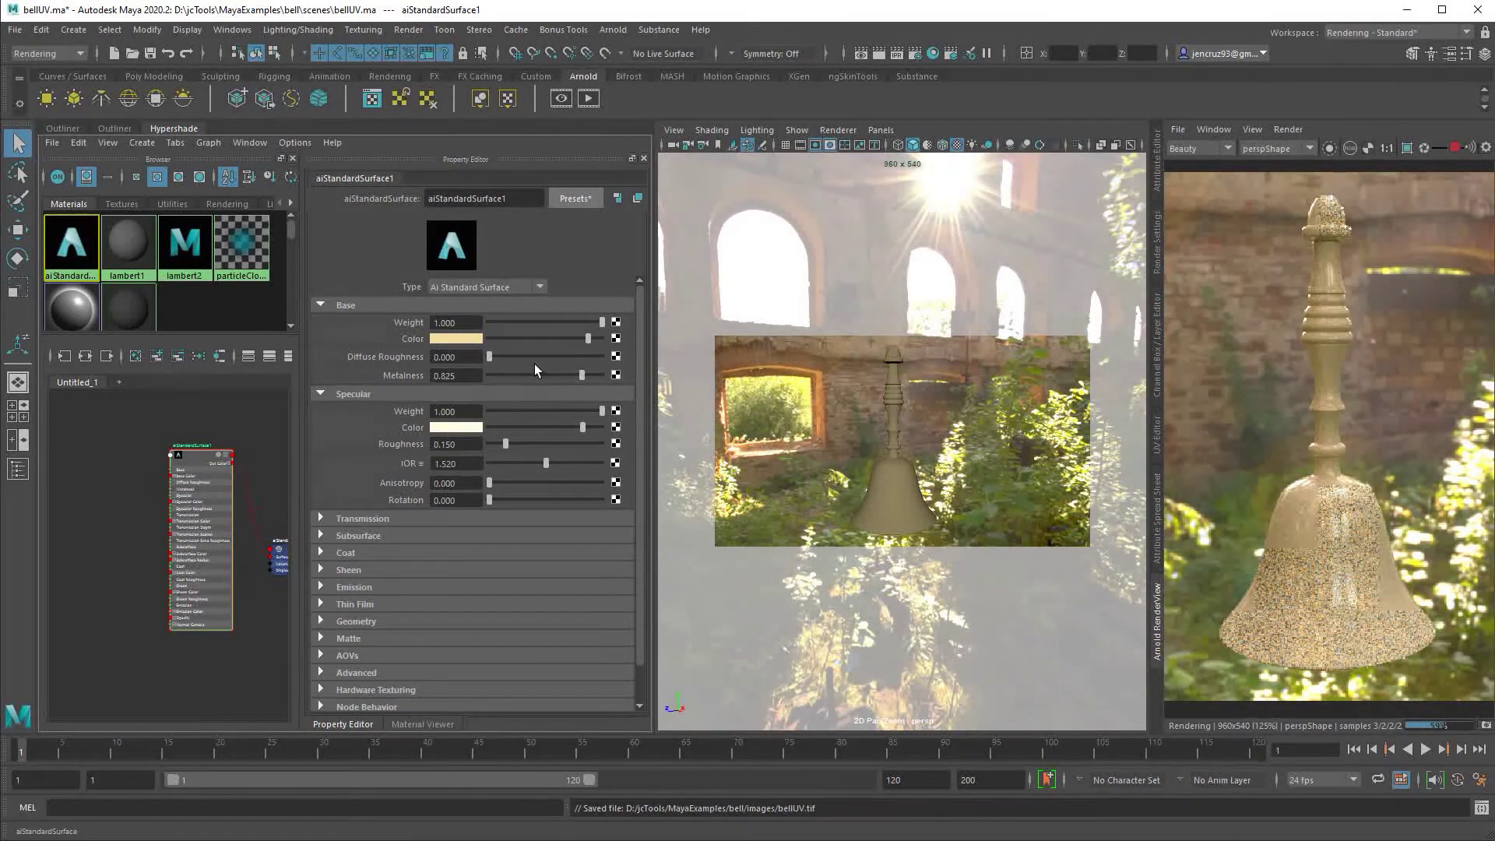
pyautogui.click(603, 375)
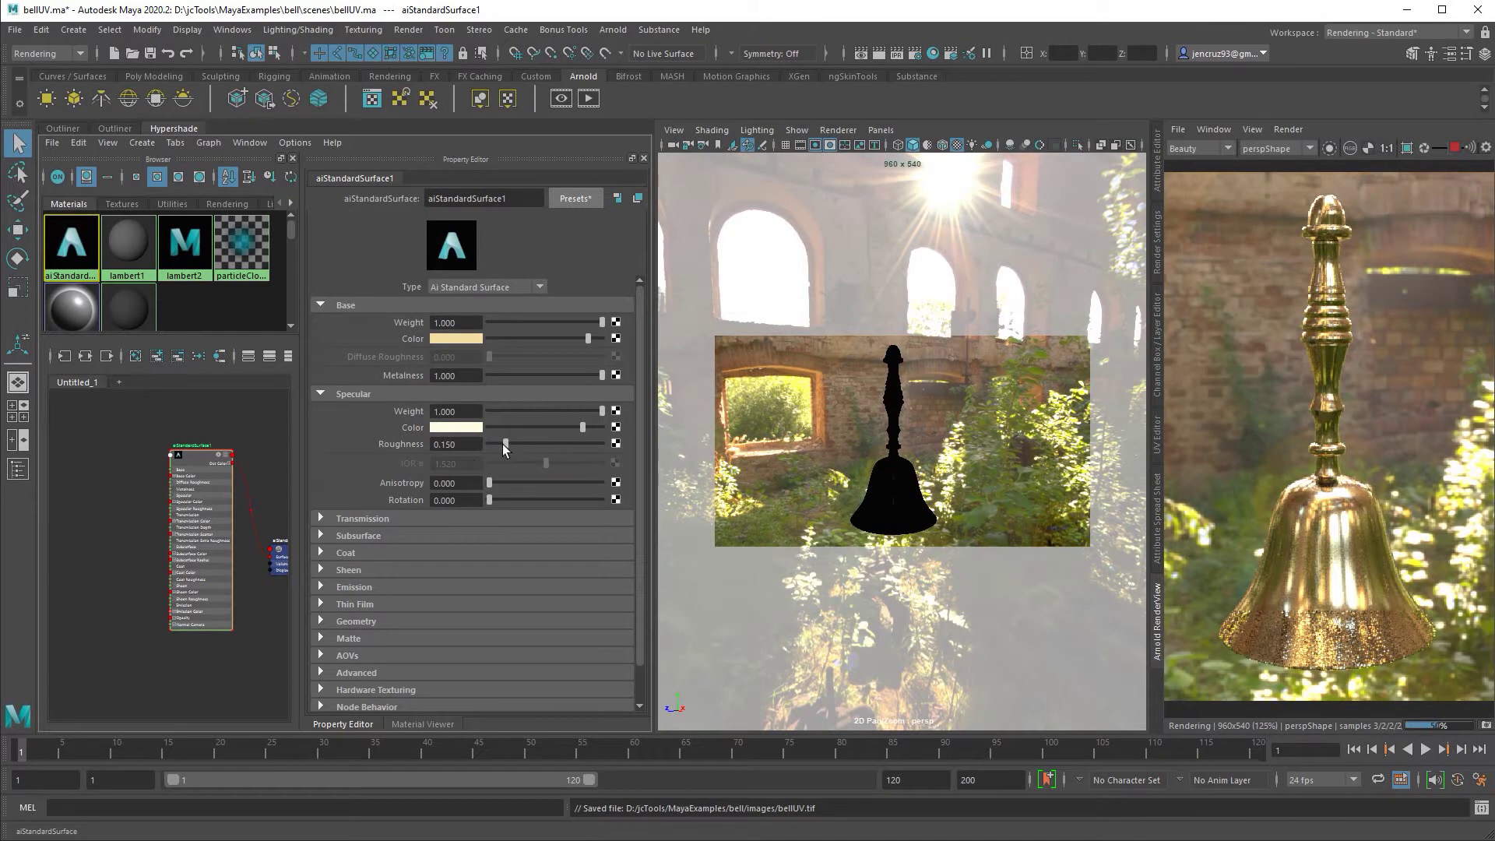
# - Compare glossy and rough versions, settle Specular Roughness at 0.15, and darken the base colour
pyautogui.moveTo(502, 444); pyautogui.dragTo(475, 446)
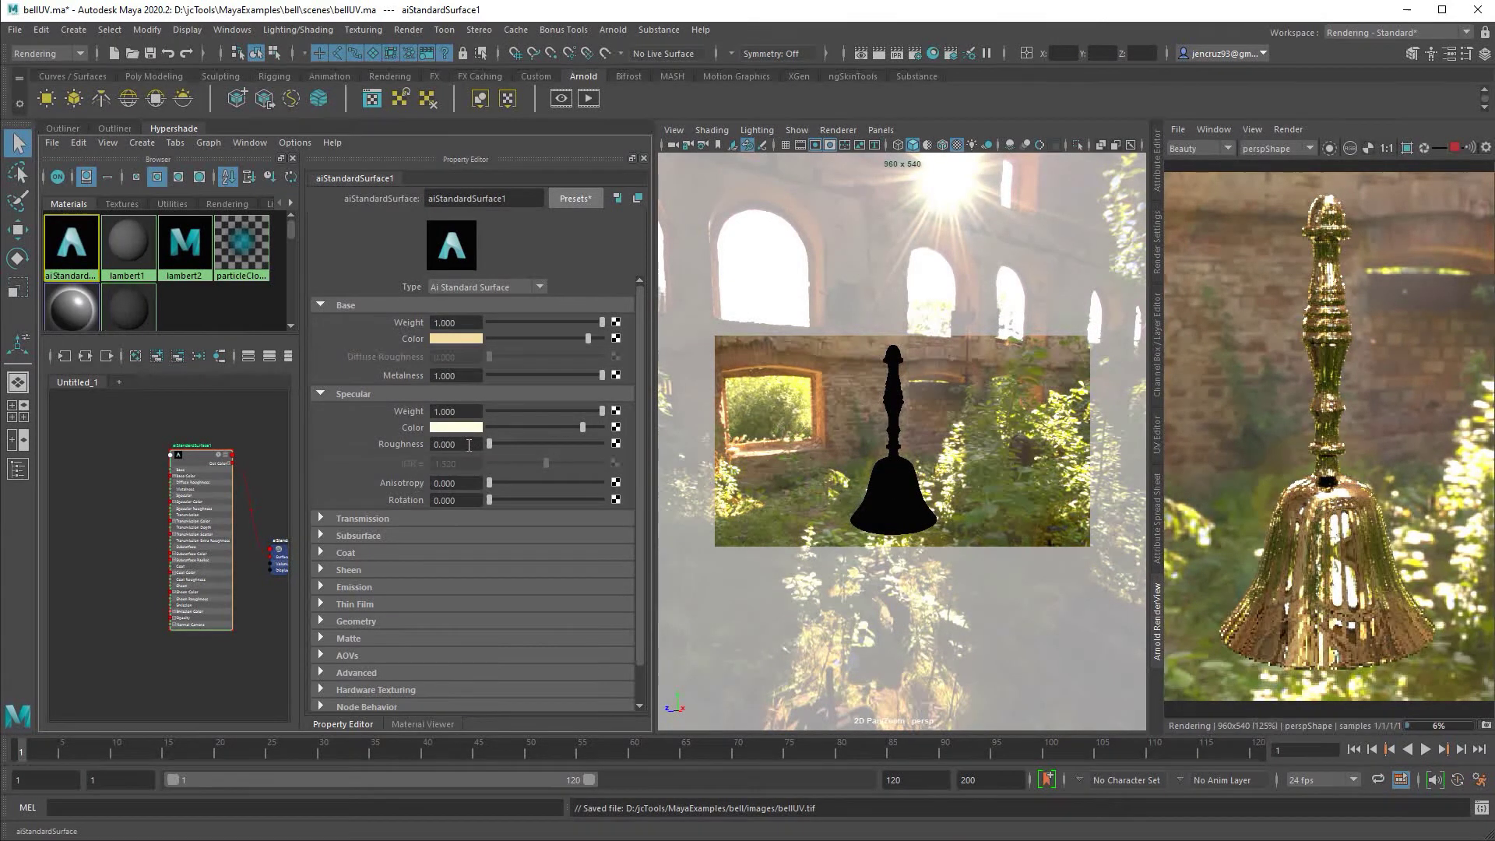
pyautogui.moveTo(489, 444); pyautogui.dragTo(549, 448)
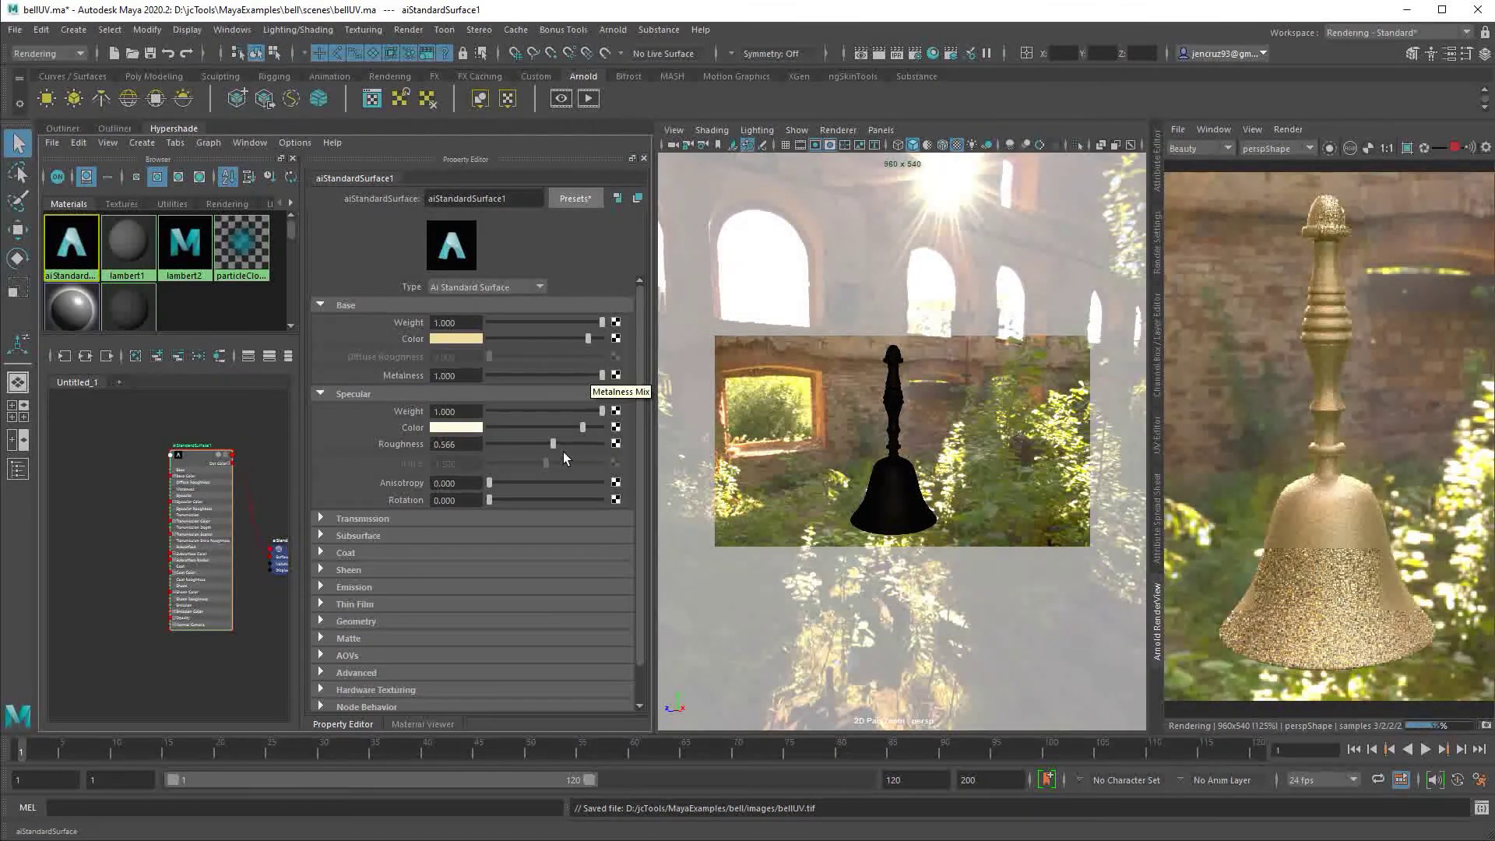
pyautogui.moveTo(552, 443); pyautogui.dragTo(511, 444)
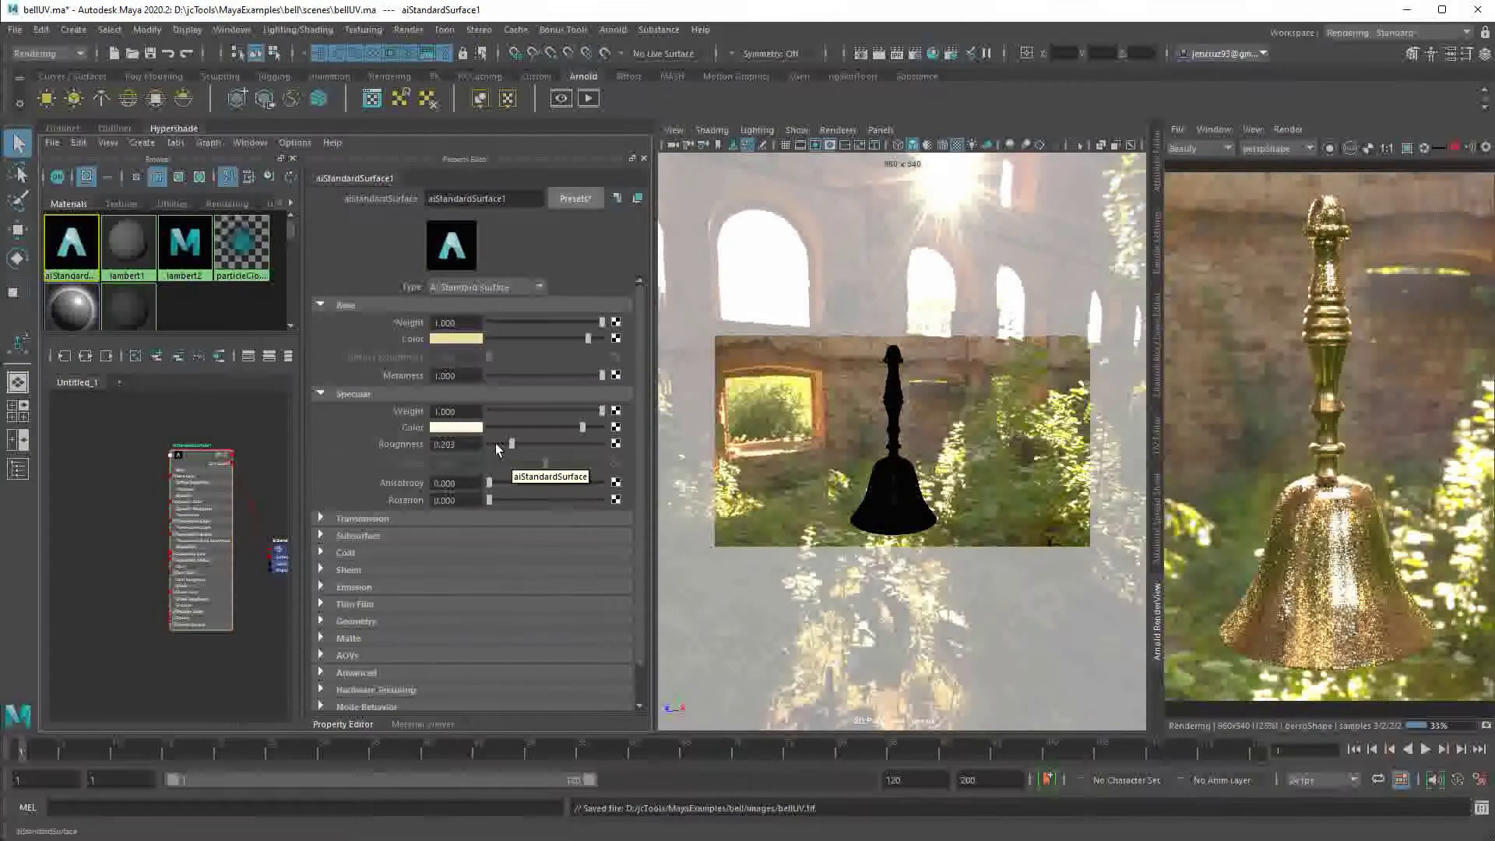
pyautogui.click(462, 444)
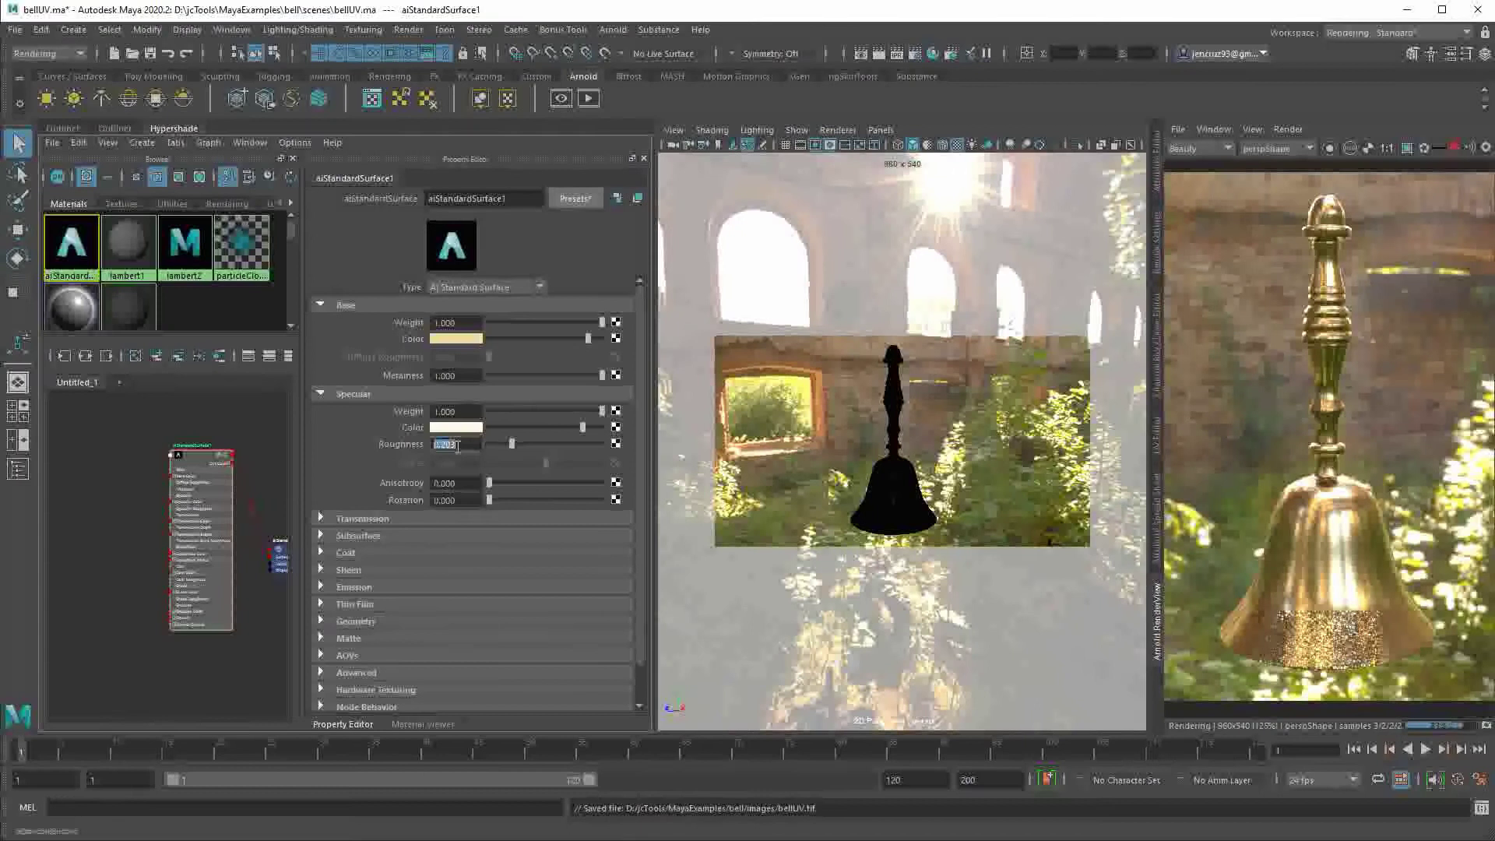
pyautogui.press('BackSpace')
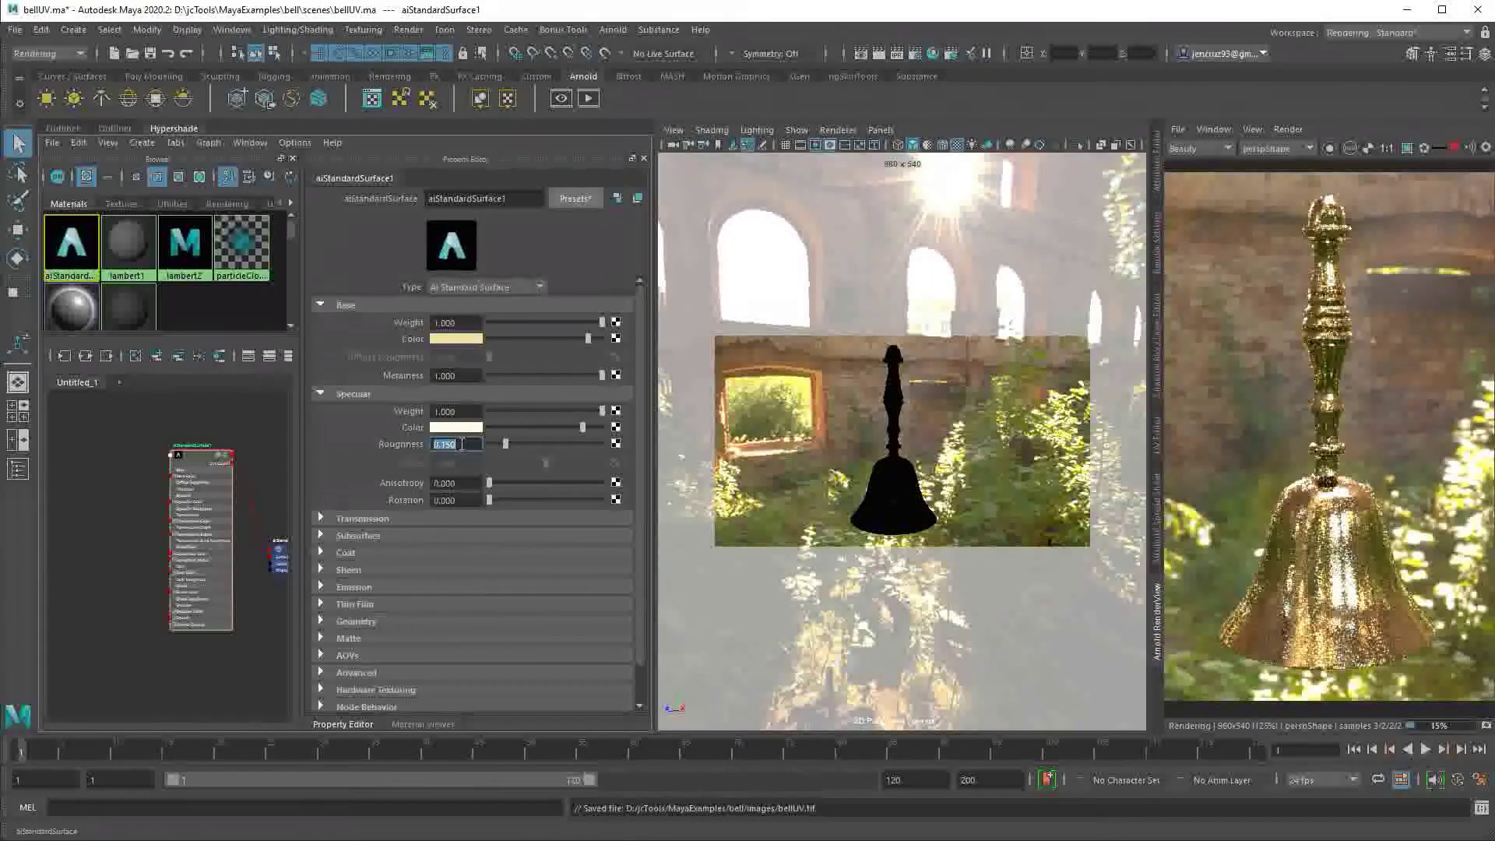
pyautogui.write('.4')
pyautogui.press('Return')
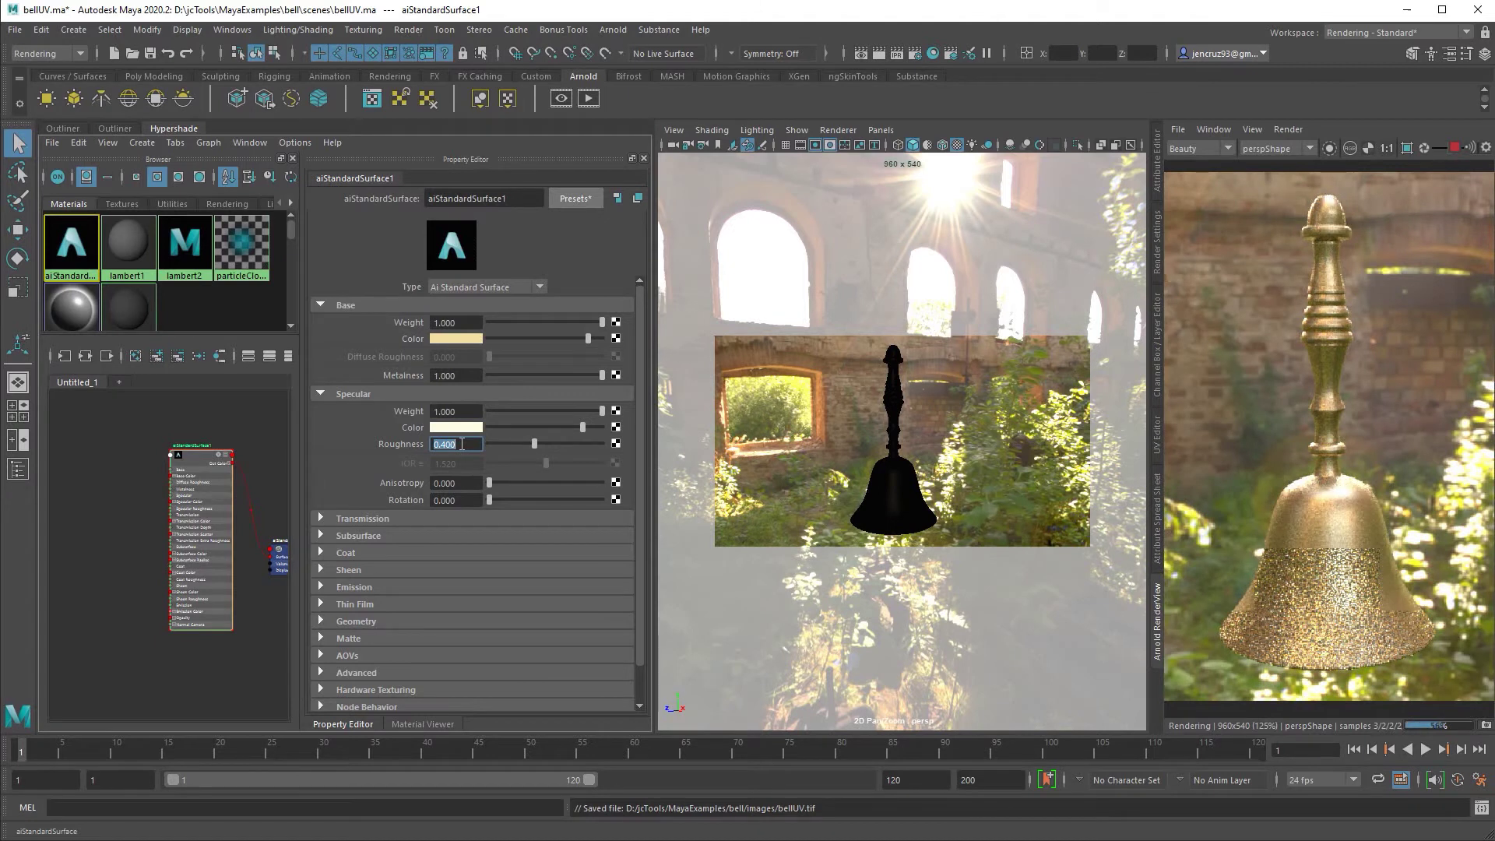
pyautogui.press('BackSpace')
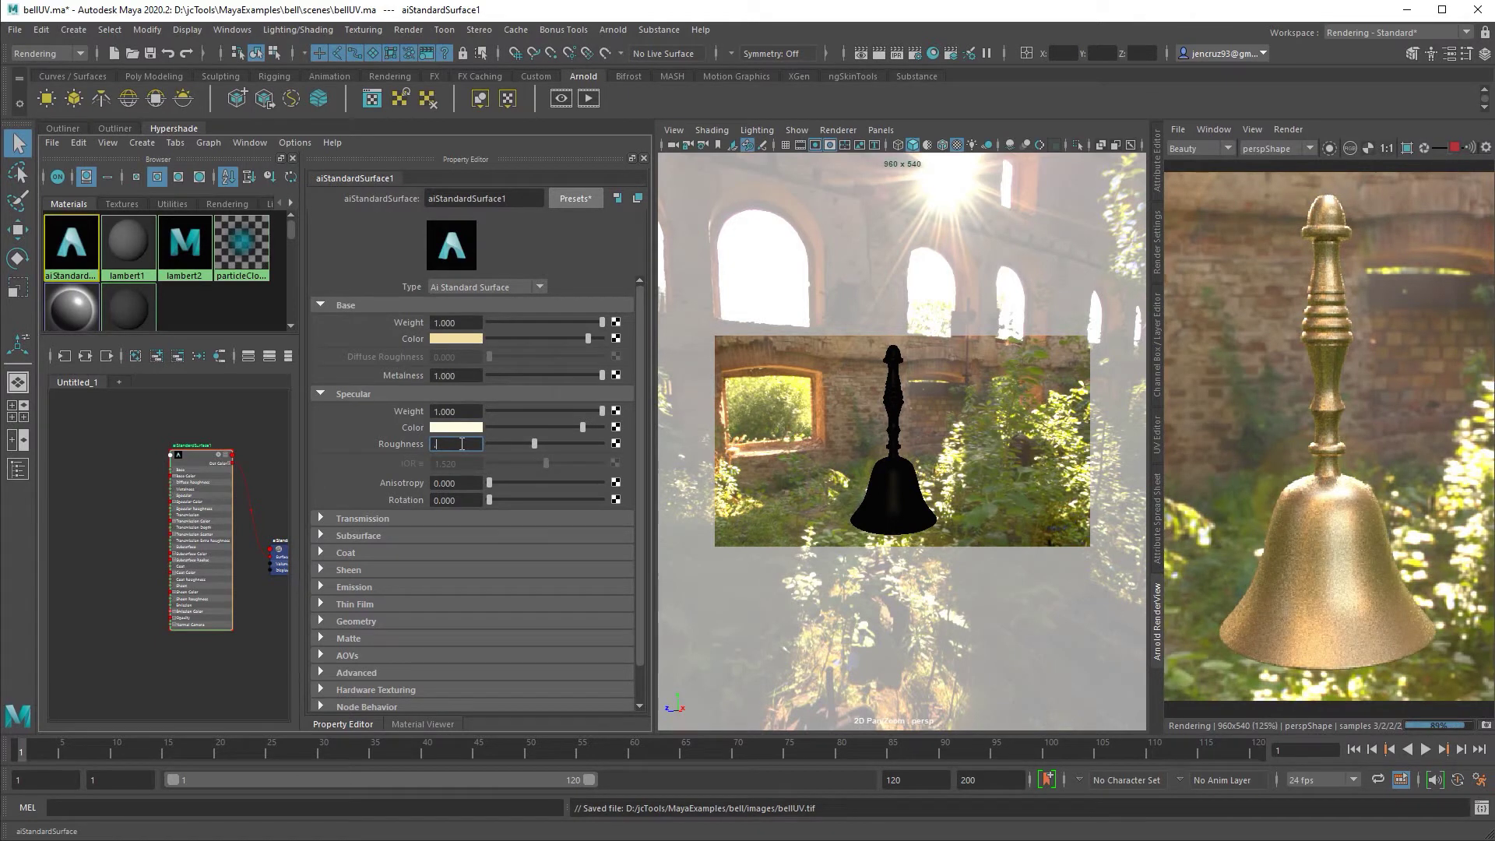
pyautogui.write('0')
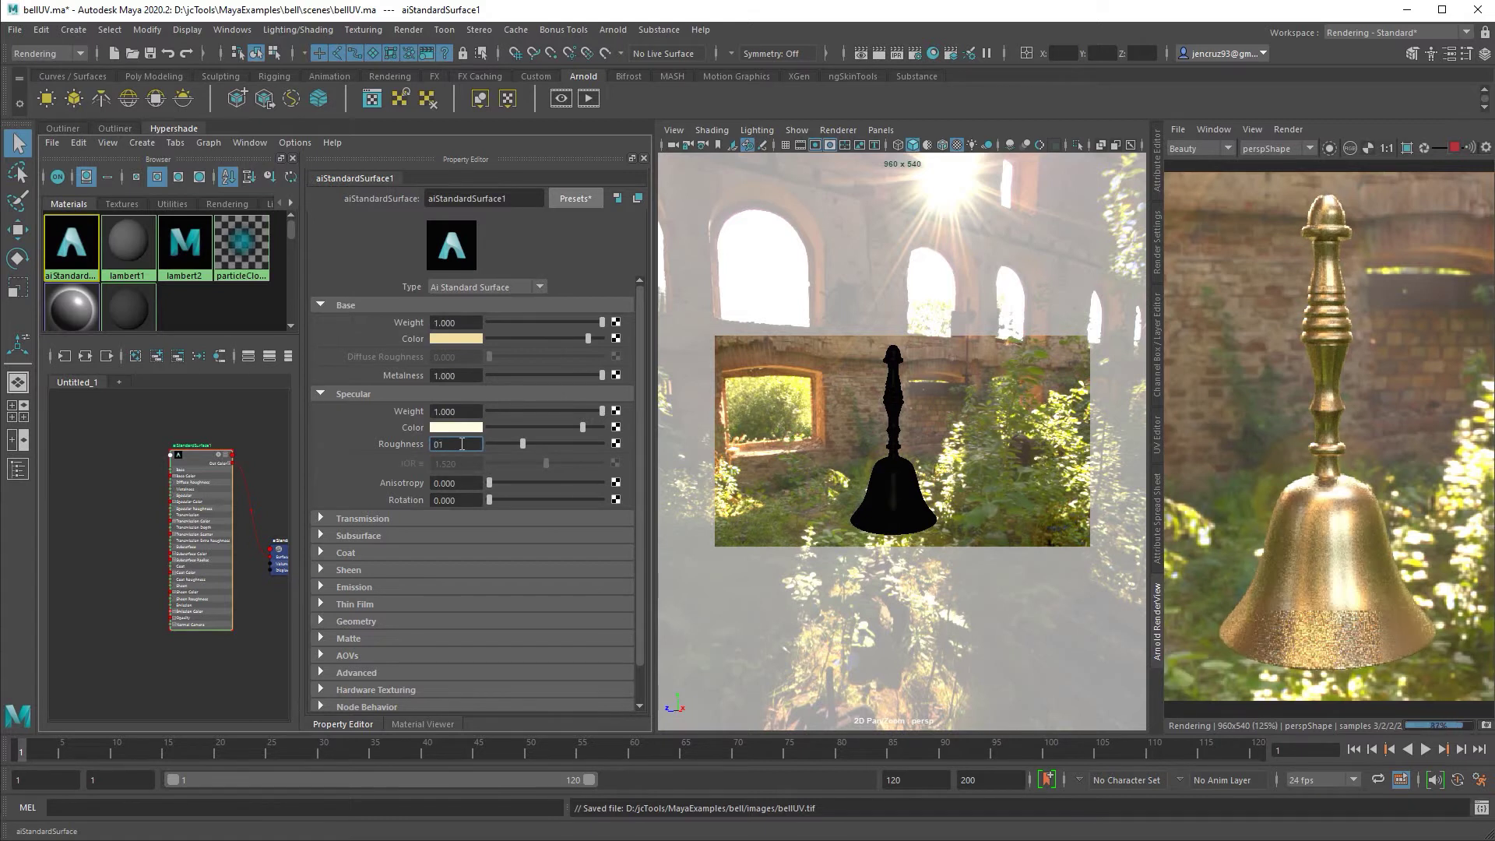
pyautogui.write('.15')
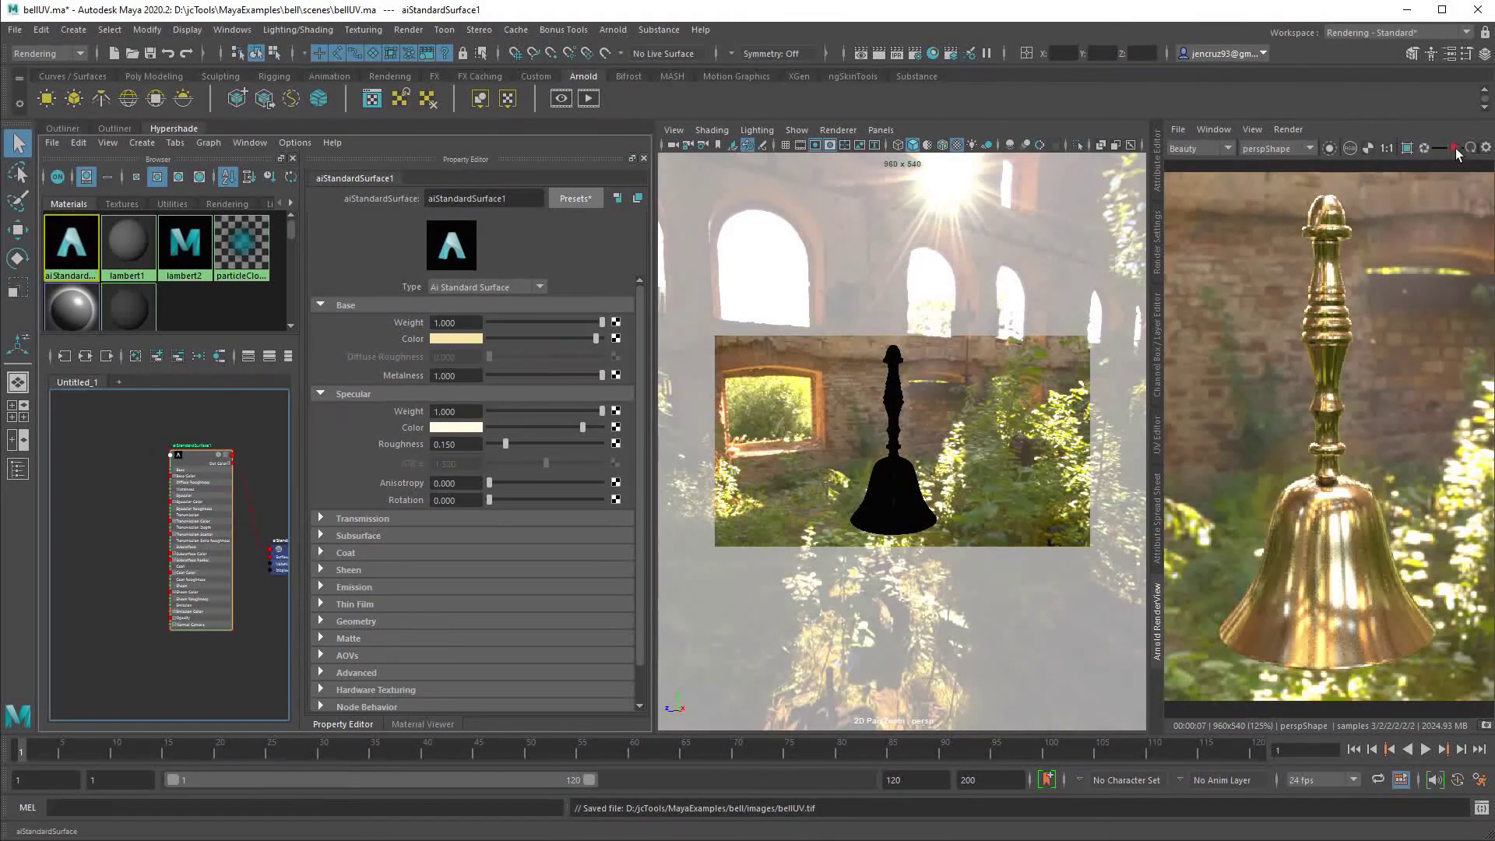
pyautogui.press('Return')
pyautogui.moveTo(563, 338); pyautogui.dragTo(593, 338)
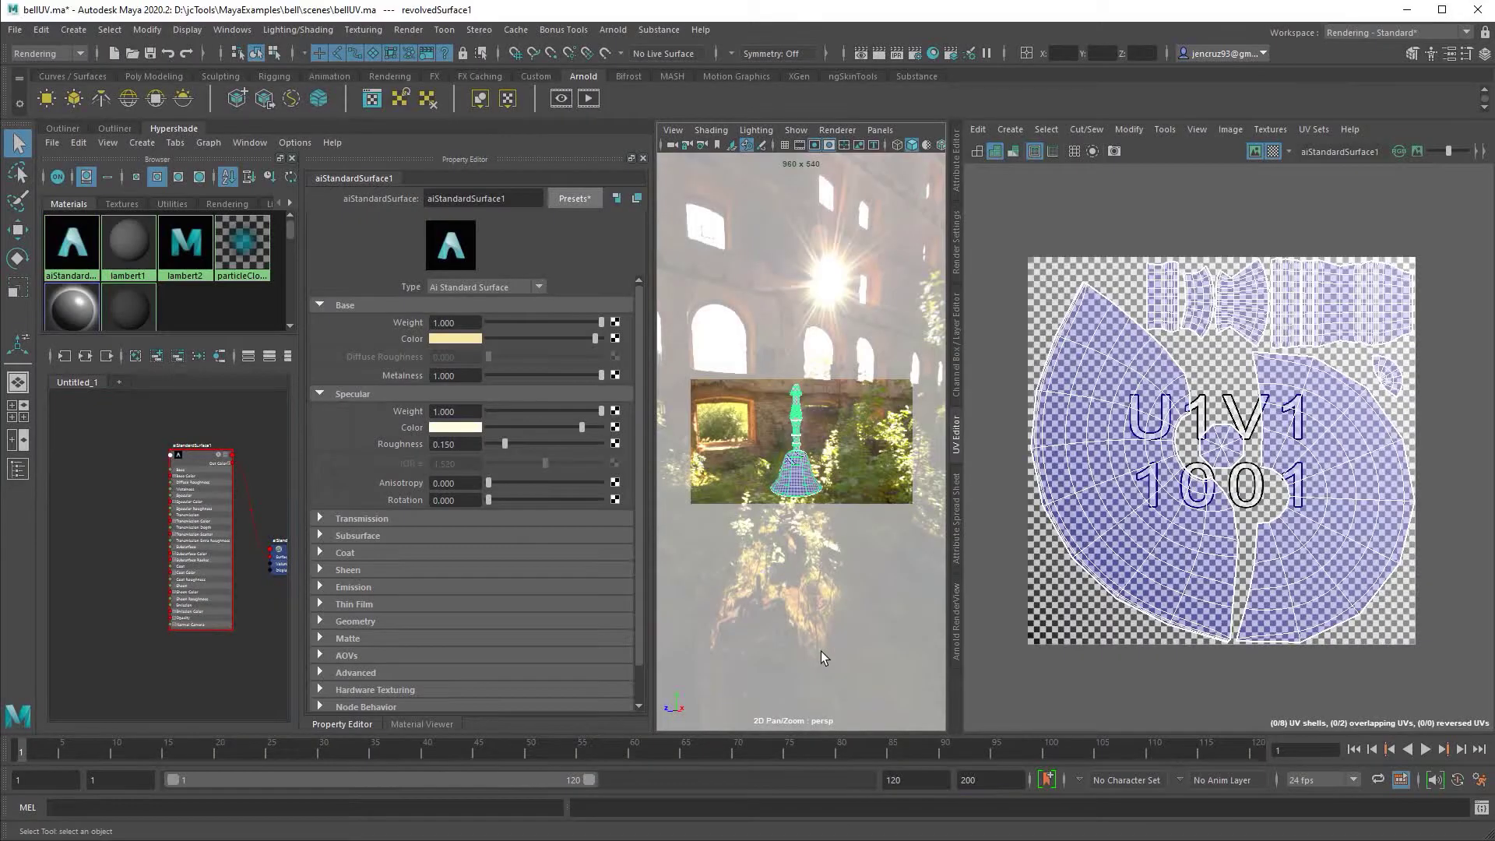
# - Export the UV layout as the 2048x2048 TIFF snapshot bellUV and select its layer in Photoshop
pyautogui.click(1228, 130)
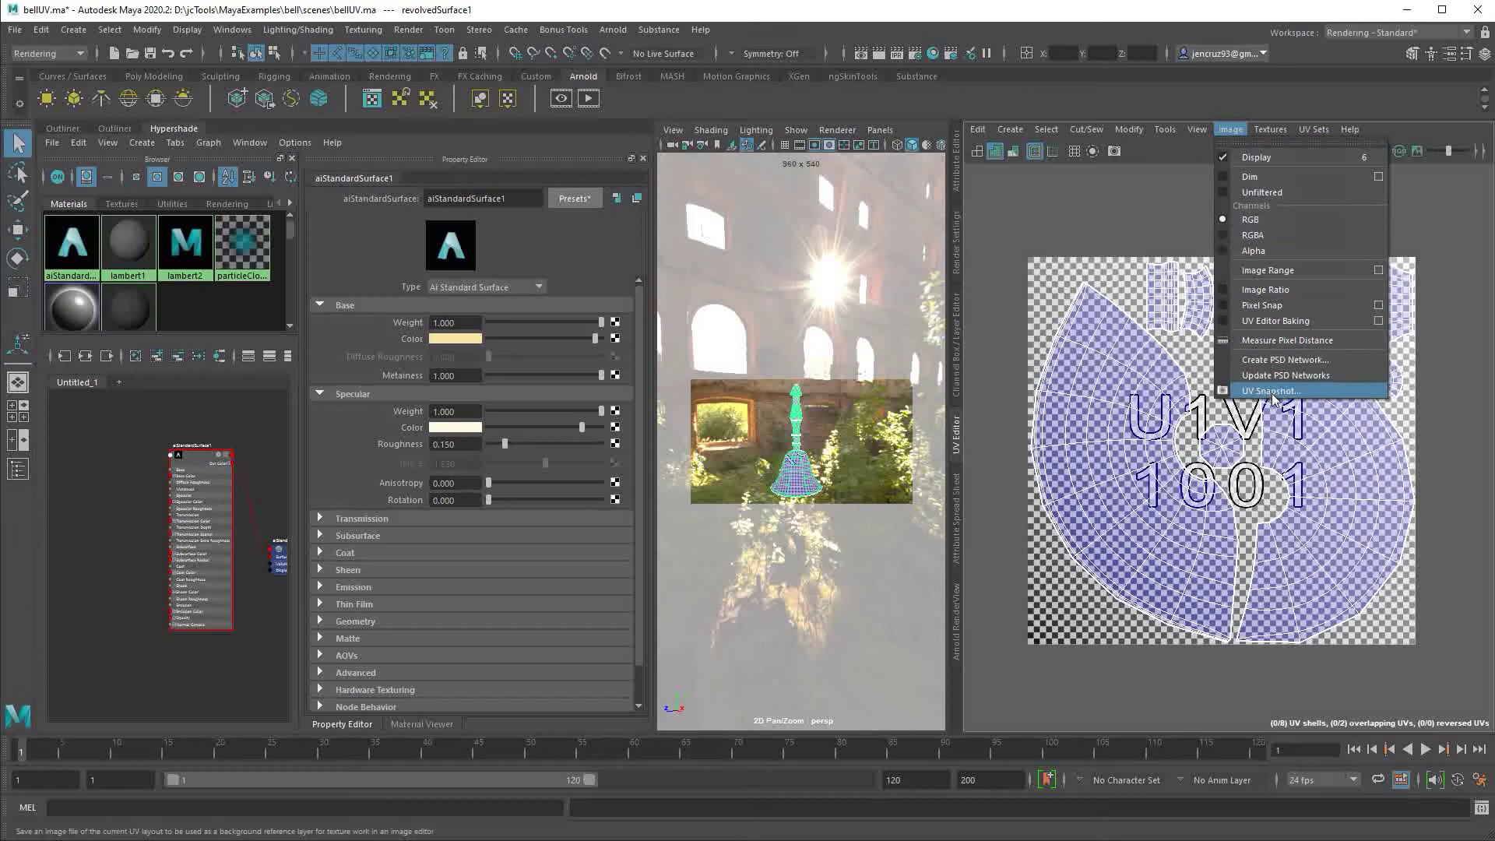
pyautogui.click(1266, 395)
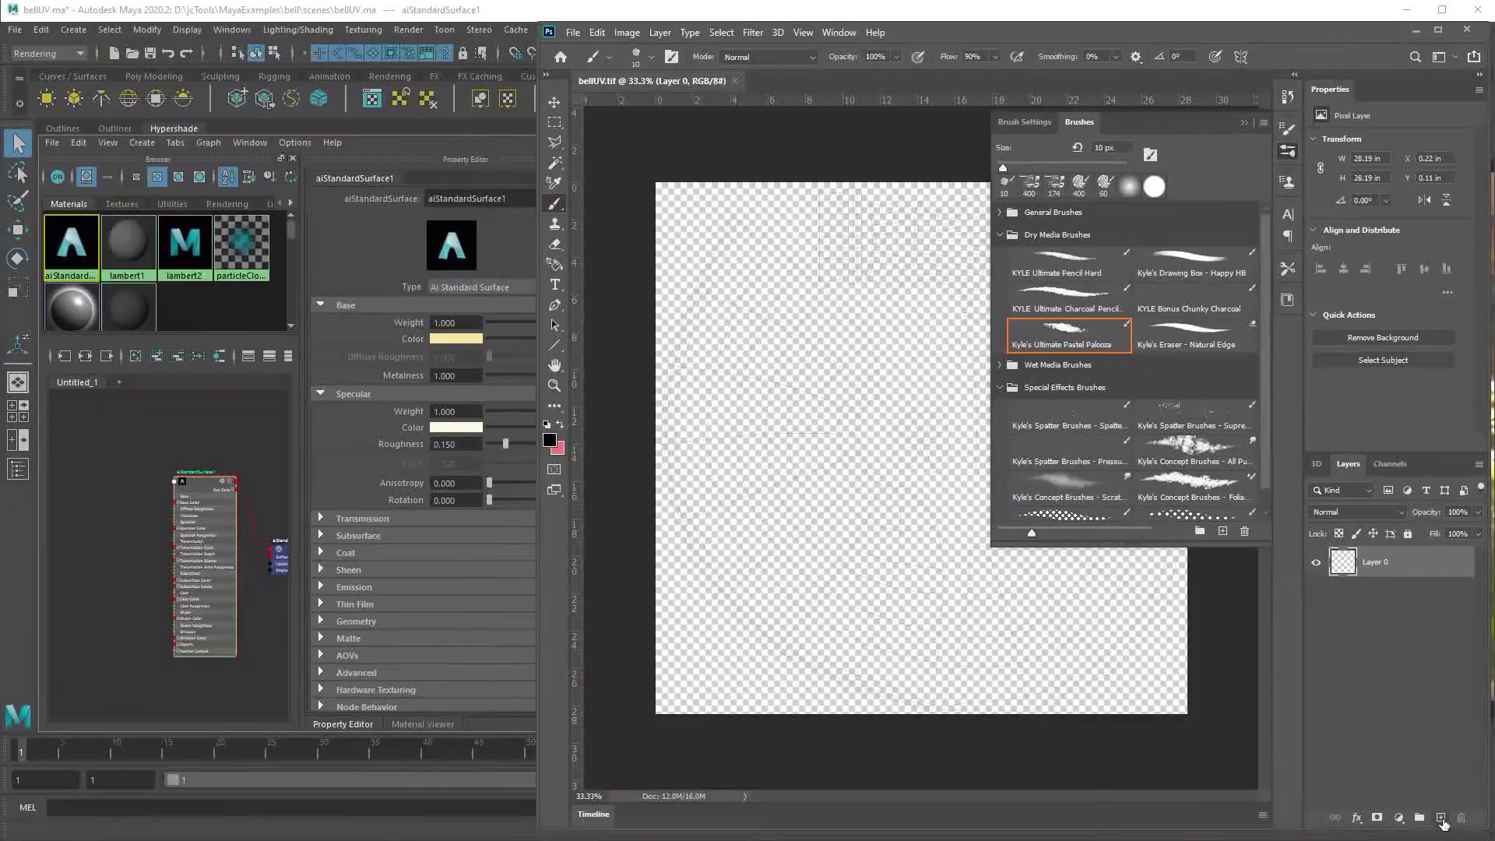
pyautogui.keyDown('ctrl'); pyautogui.click(1443, 822); pyautogui.keyUp('ctrl')
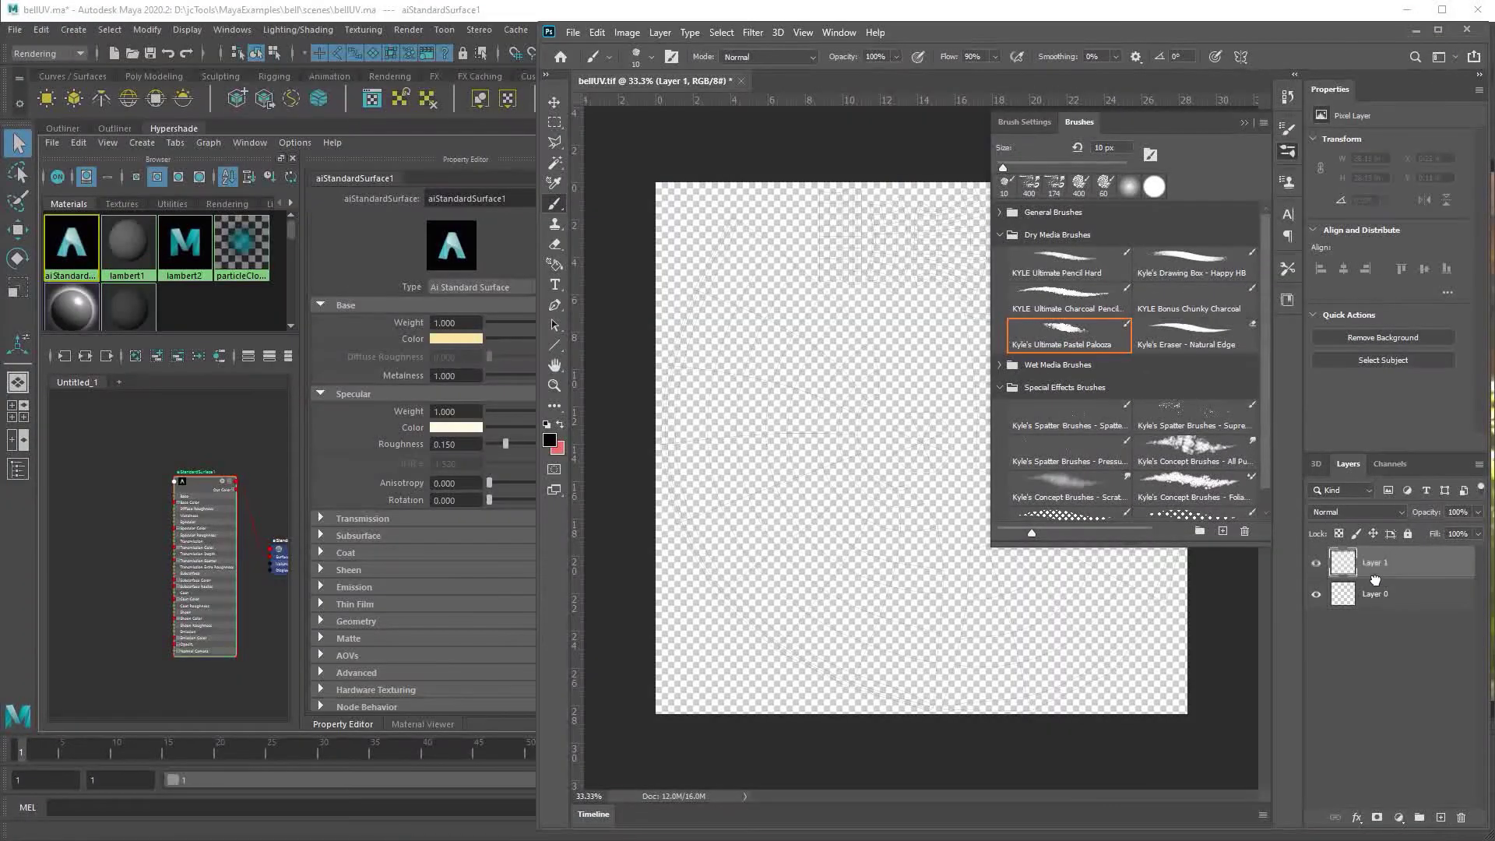
# - Rename the Photoshop snapshot layer to UV
pyautogui.doubleClick(1377, 562)
pyautogui.write('UV')
pyautogui.press('Return')
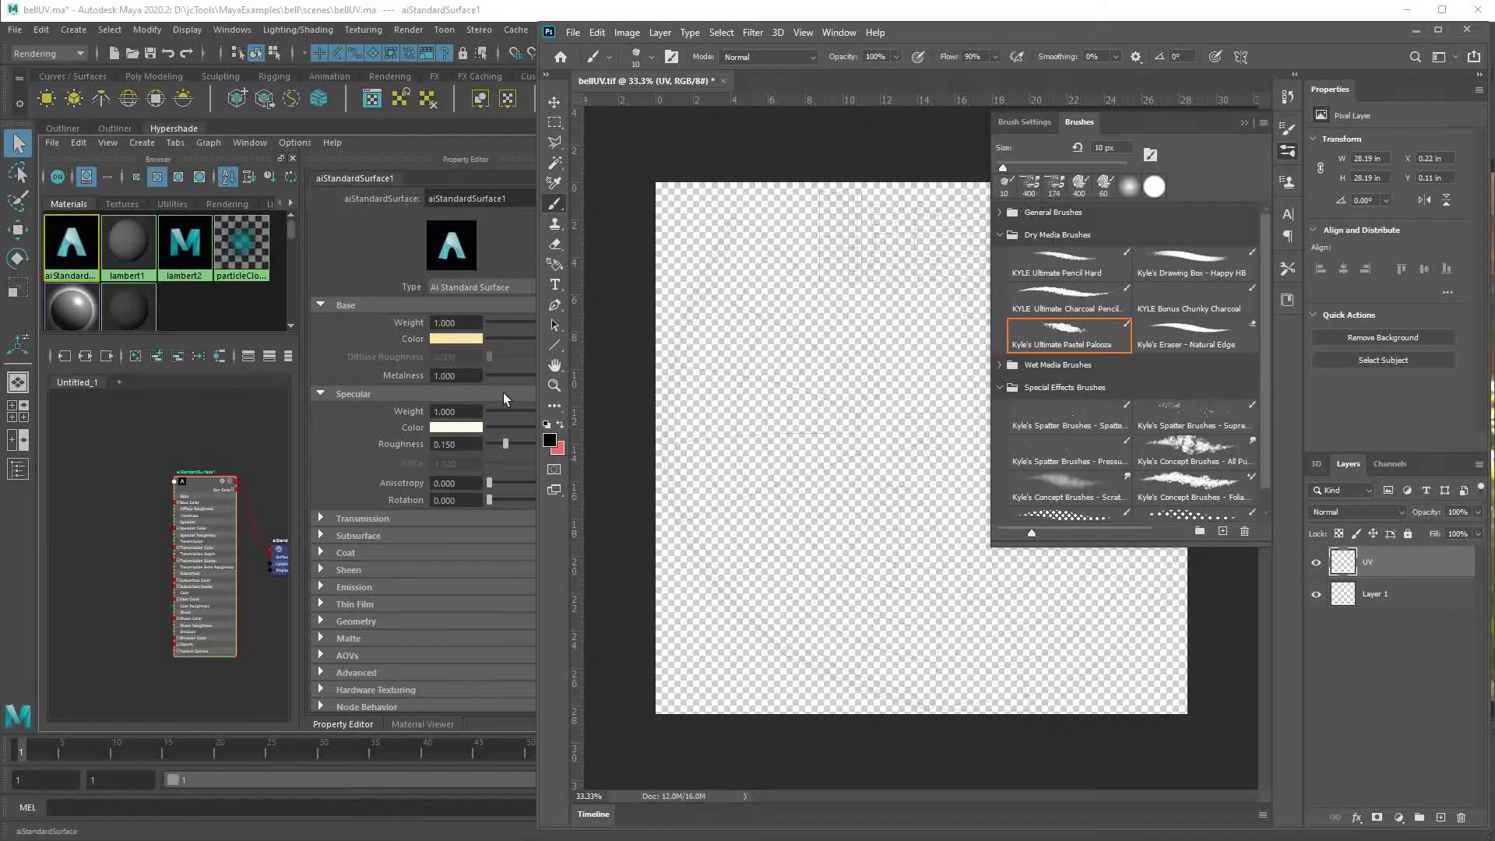
# - Read the bell's Base Color in Maya and set Photoshop's foreground colour to that gold
pyautogui.click(456, 338)
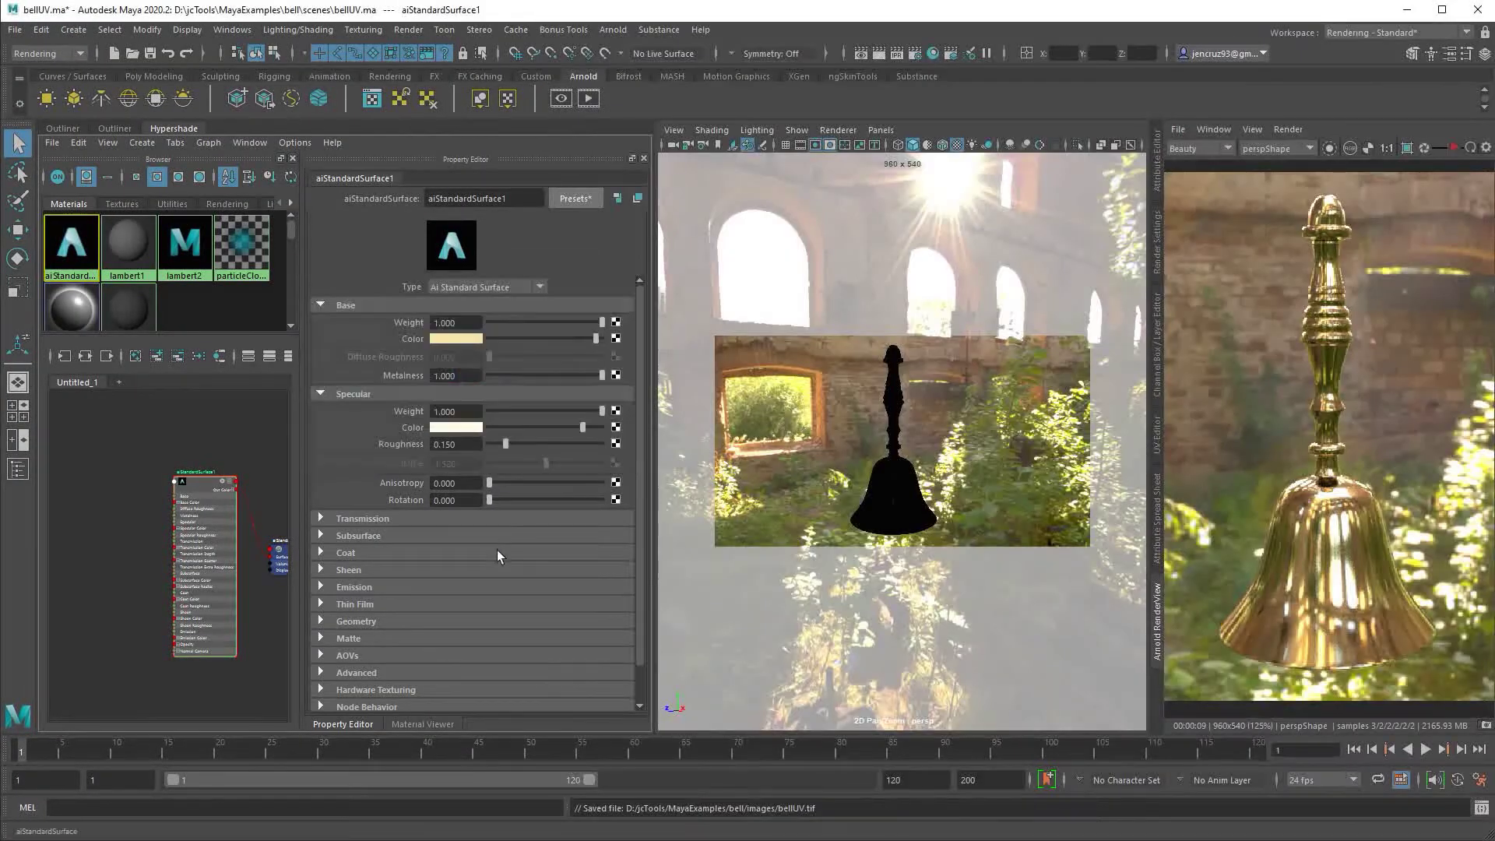
pyautogui.click(455, 340)
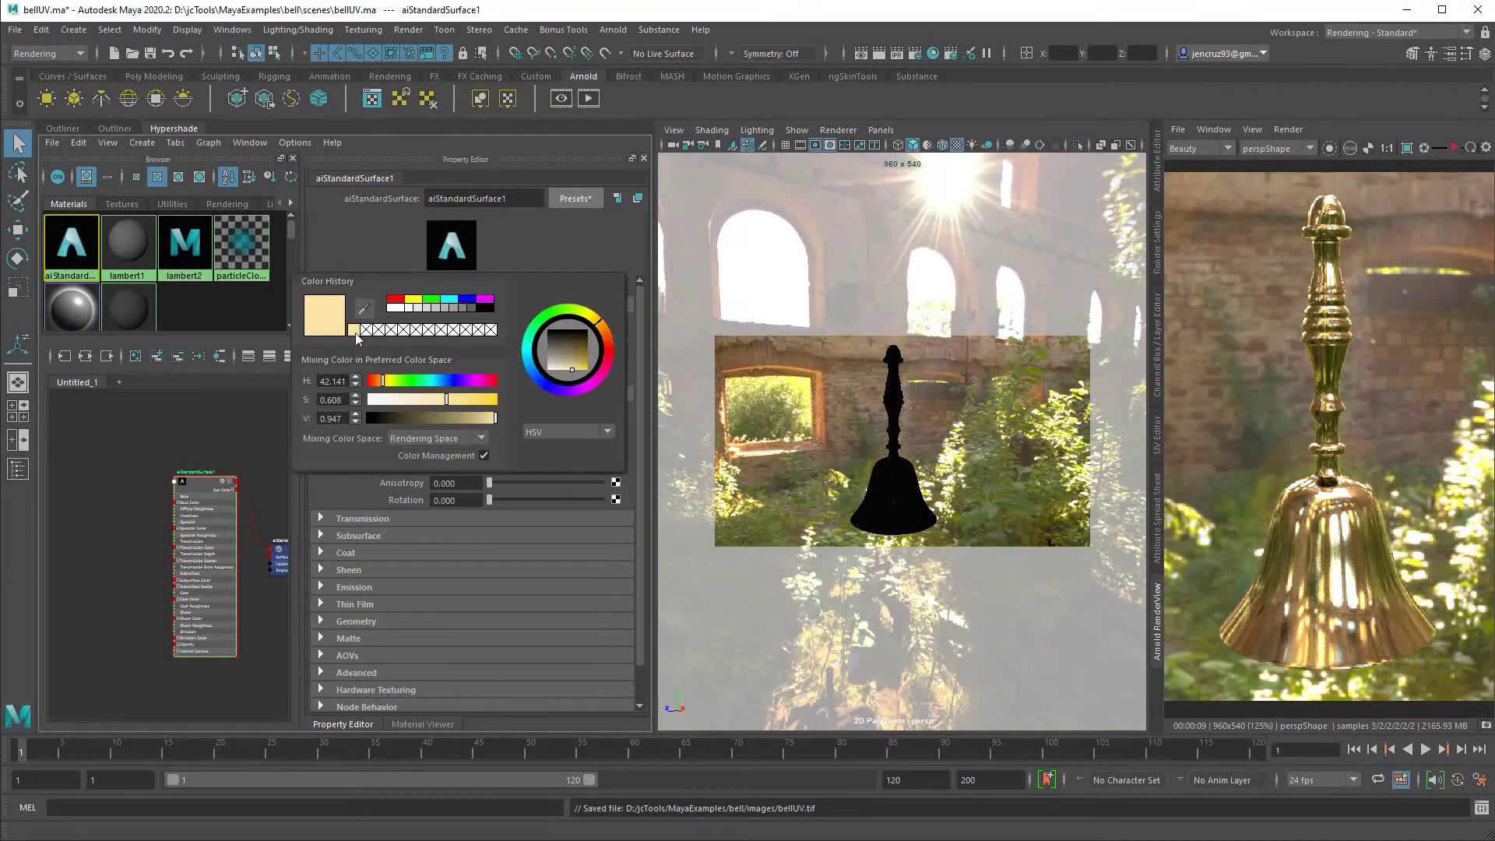
pyautogui.click(586, 408)
pyautogui.hotkey('alt', 'Tab')
pyautogui.click(549, 440)
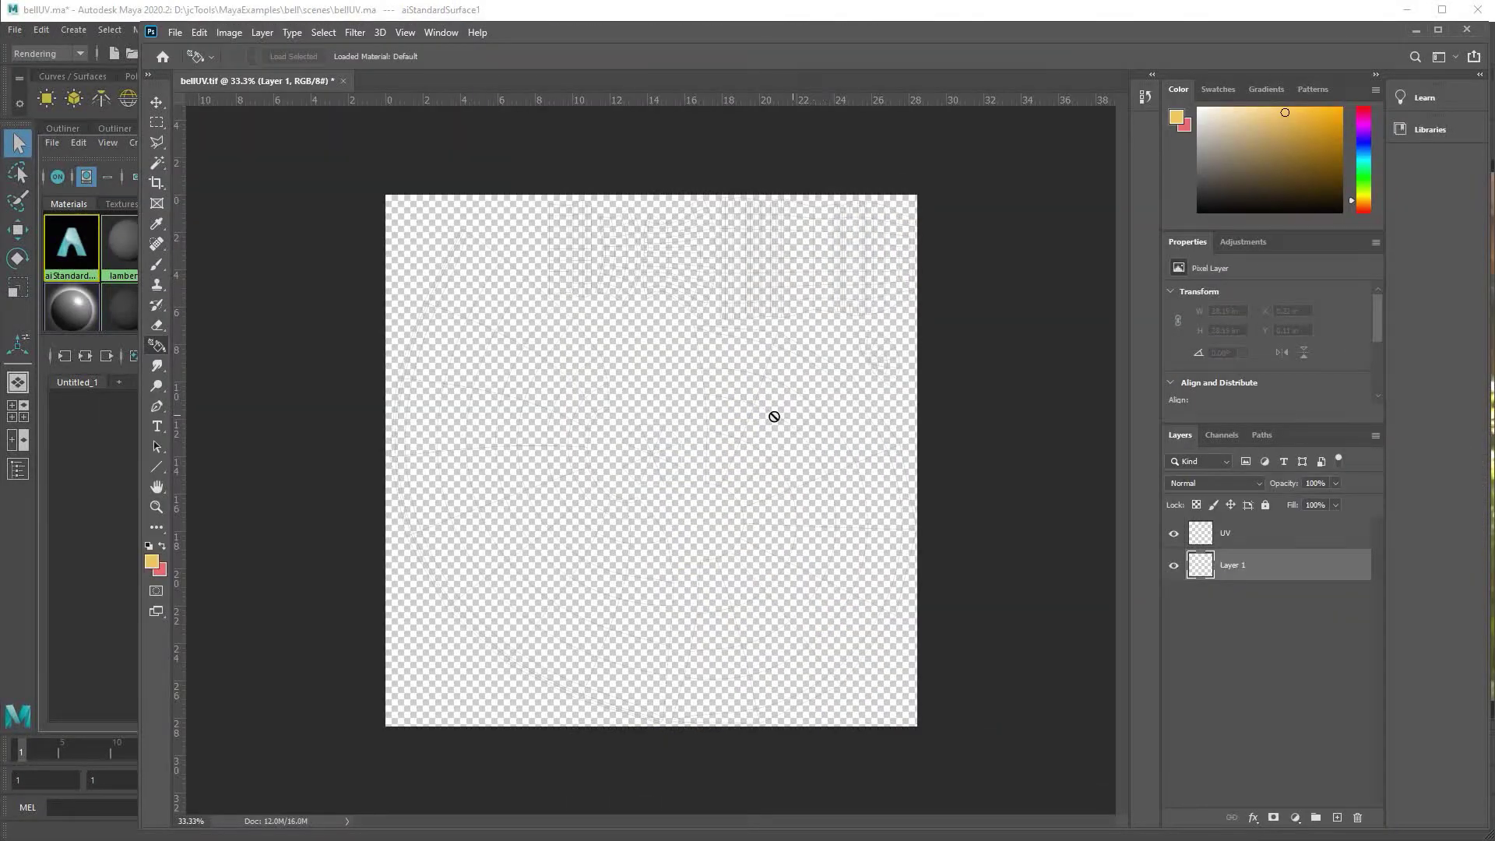
# - Fill Layer 1 with the gold yellow using the Paint Bucket
pyautogui.rightClick(158, 346)
pyautogui.click(234, 357)
pyautogui.click(460, 283)
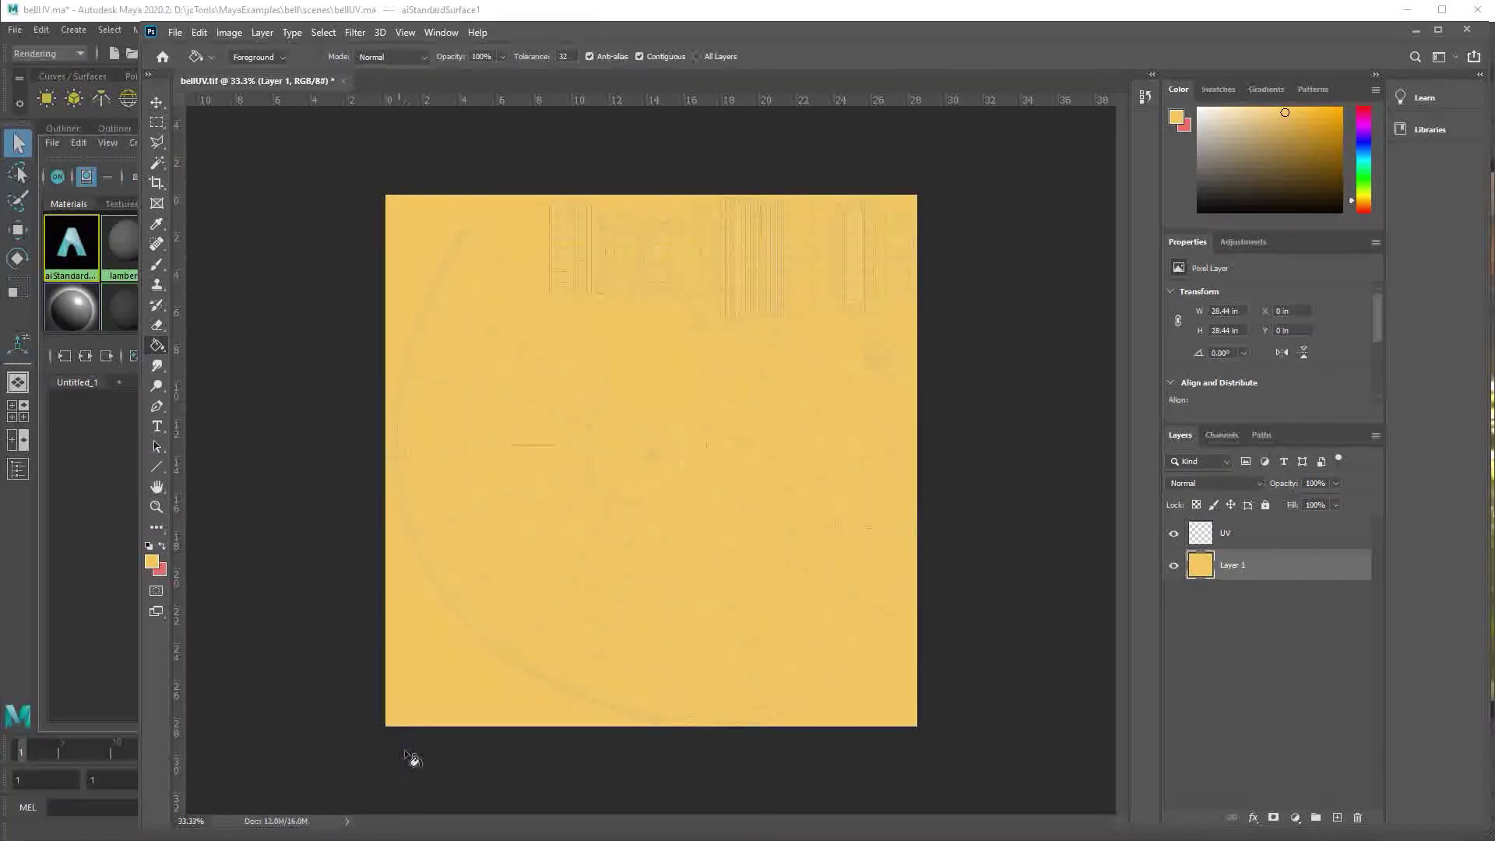
# - Switch to a size-20 brush, add a new layer named Dirt, and zoom toward the upper UV shells
pyautogui.click(159, 266)
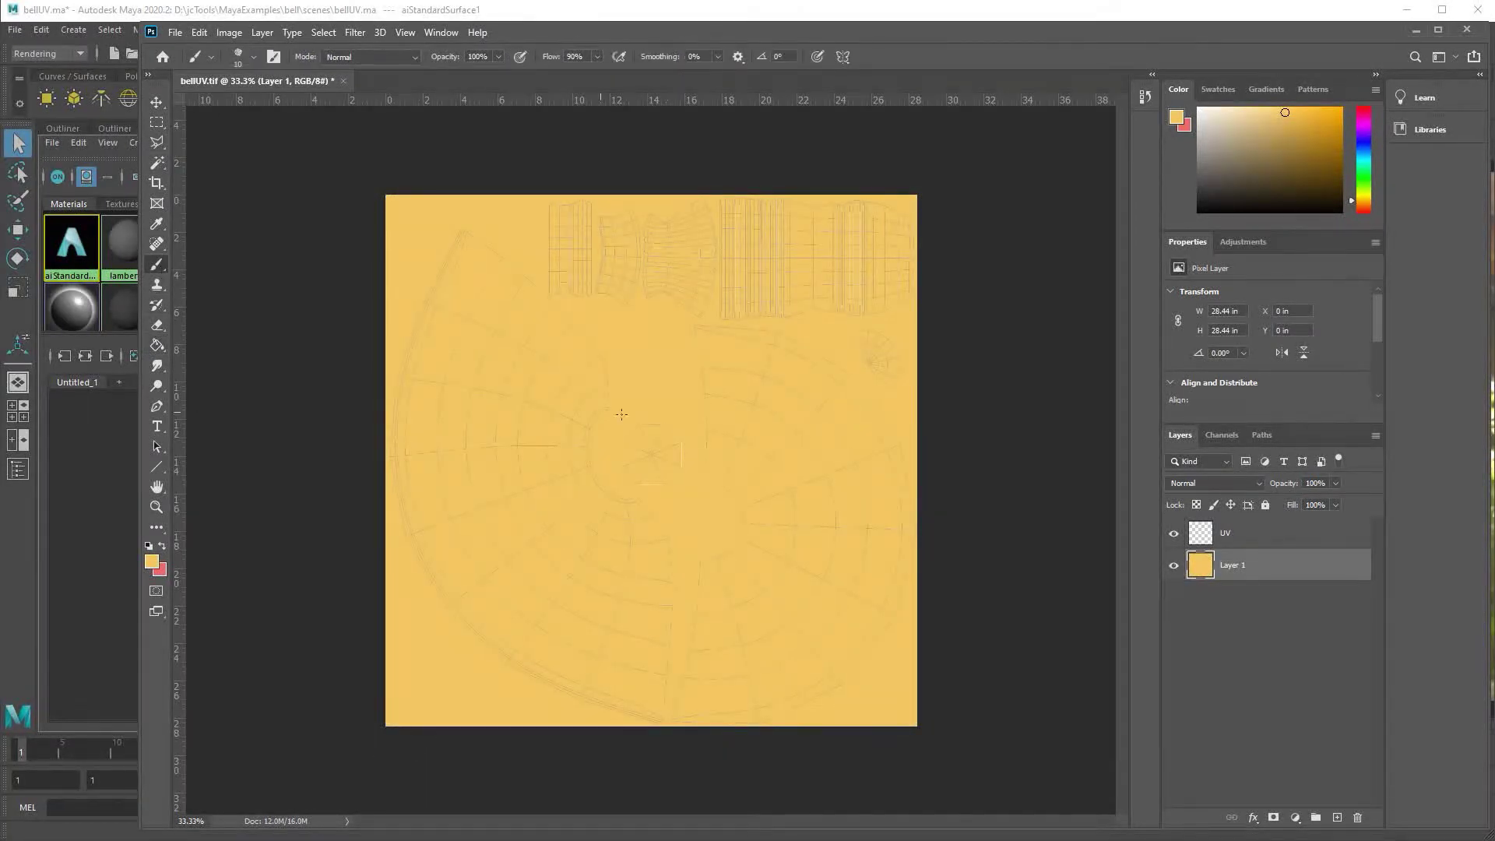
pyautogui.press(']')
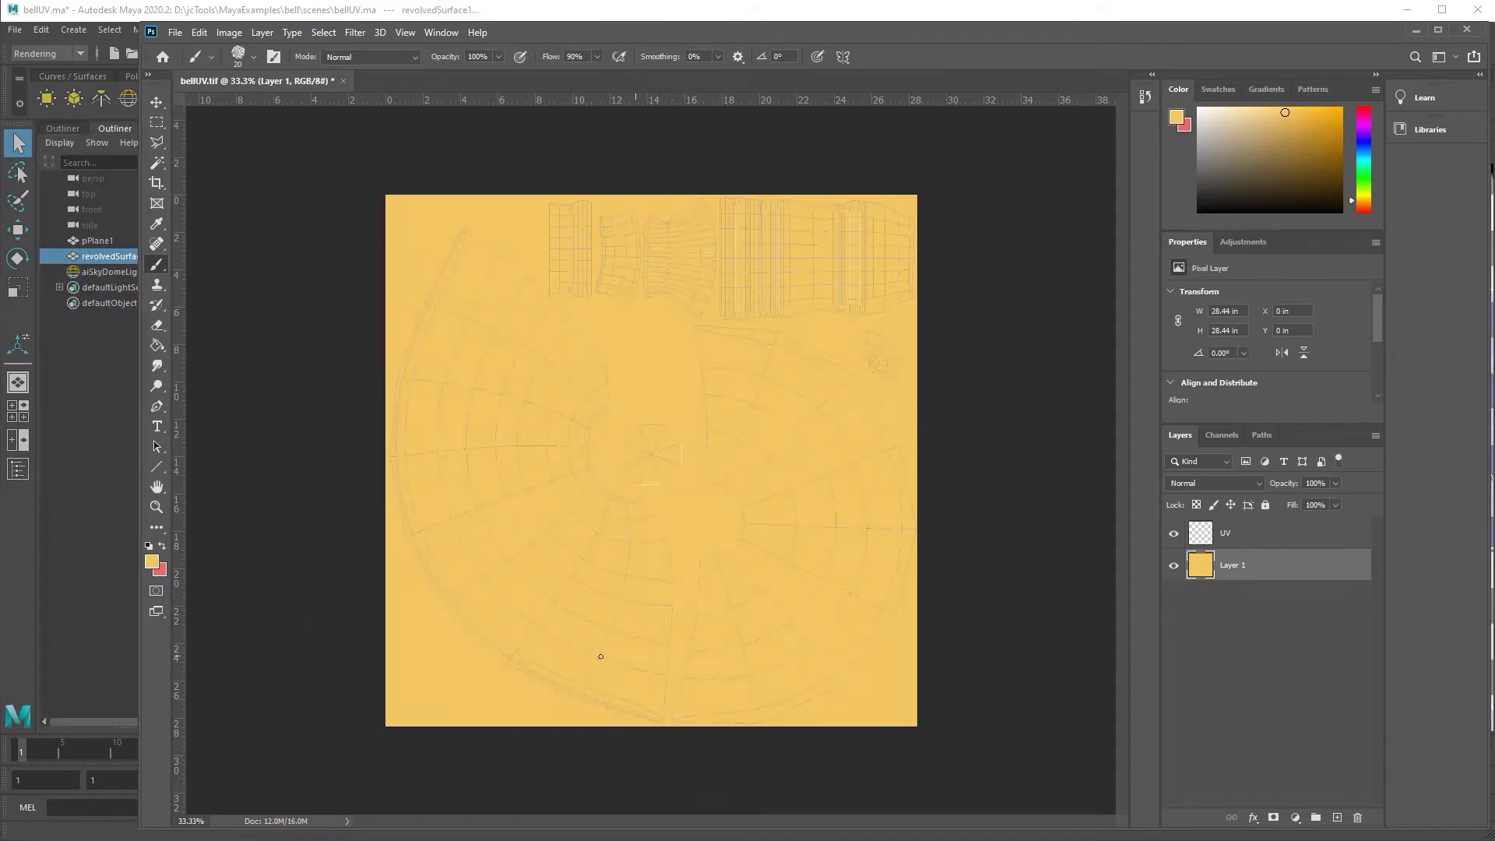
pyautogui.click(1337, 818)
pyautogui.doubleClick(1234, 565)
pyautogui.write('Dirt')
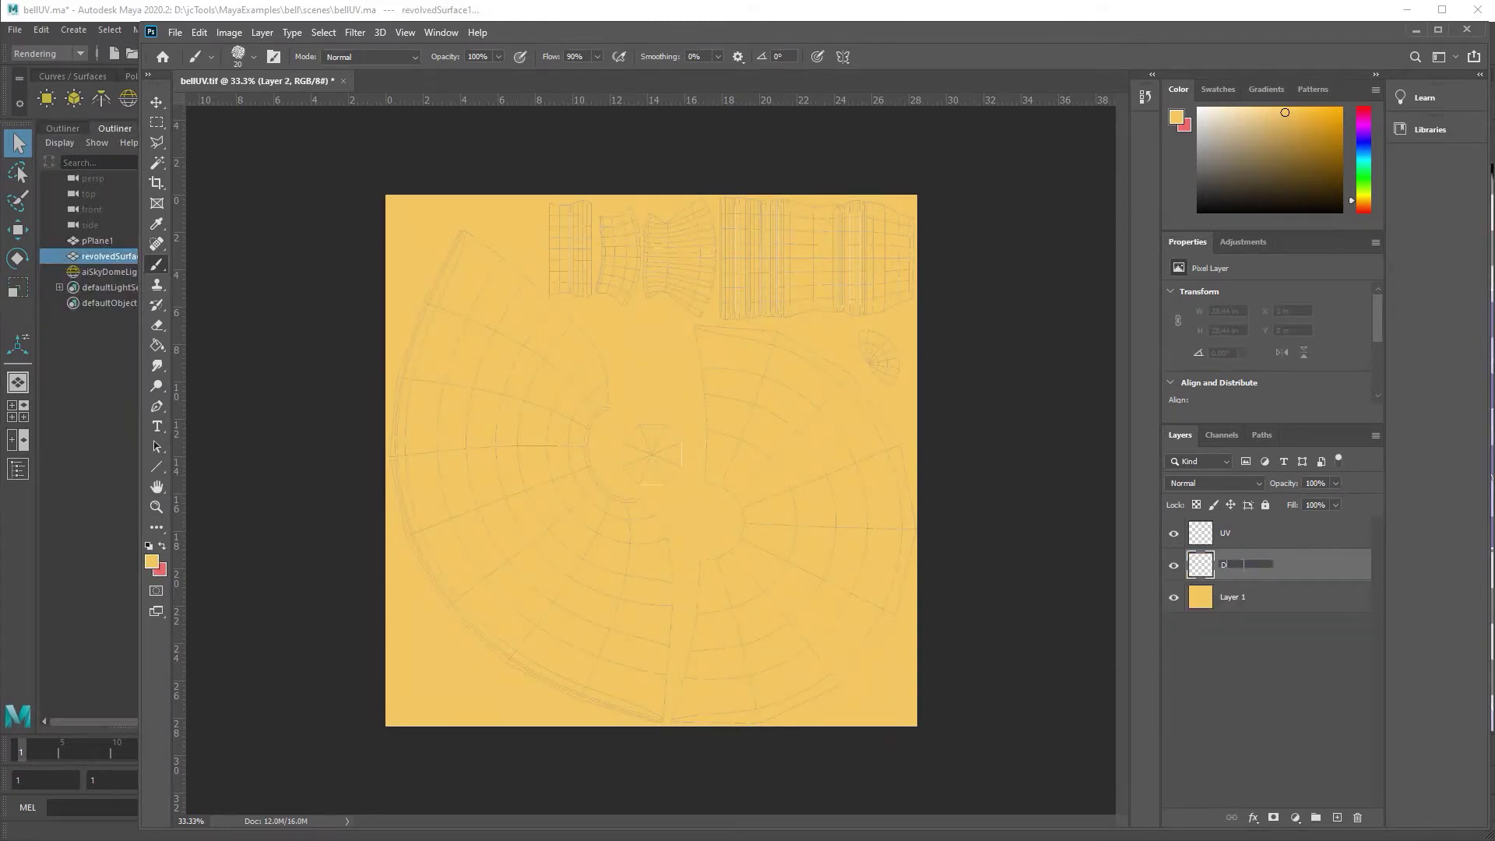
pyautogui.press('Return')
pyautogui.hotkey('ctrl', '+')
pyautogui.hotkey('ctrl', '+')
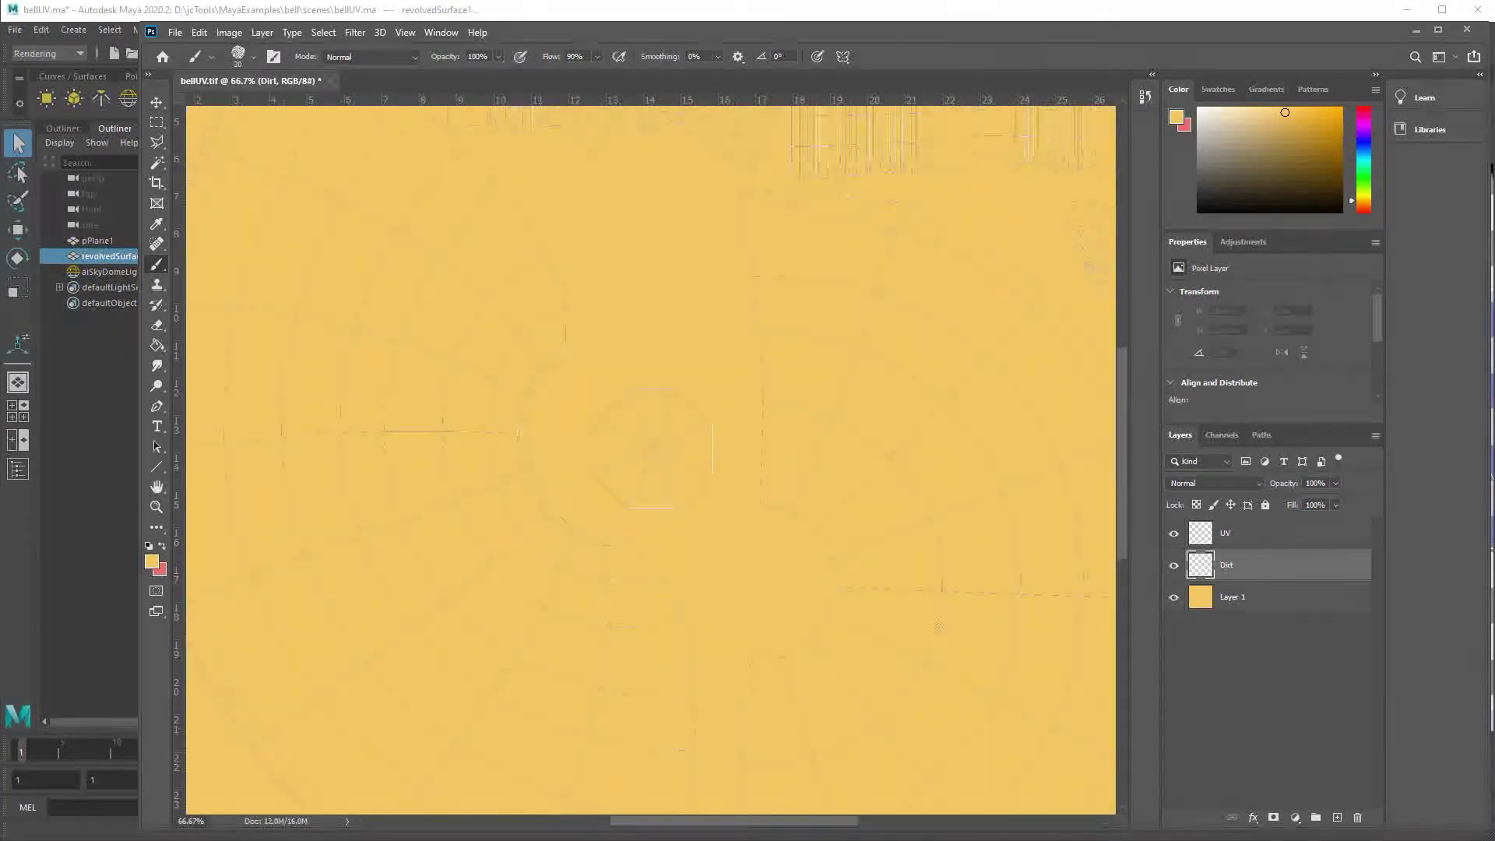
pyautogui.moveTo(917, 406); pyautogui.dragTo(814, 654)
# - Set the foreground colour to a darker, more saturated greenish yellow for the dirt
pyautogui.press('i')
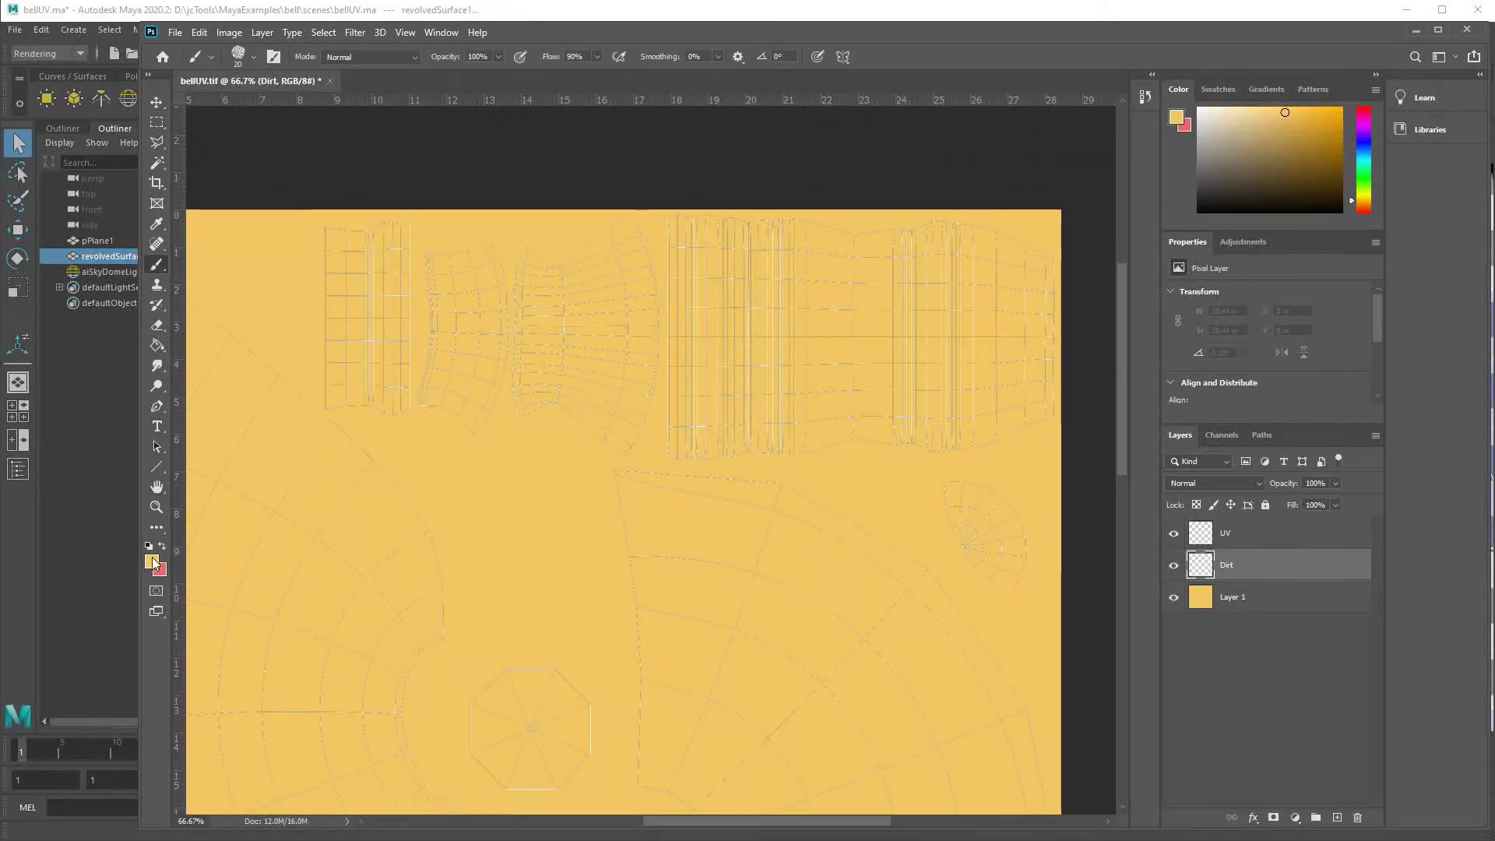
pyautogui.click(153, 562)
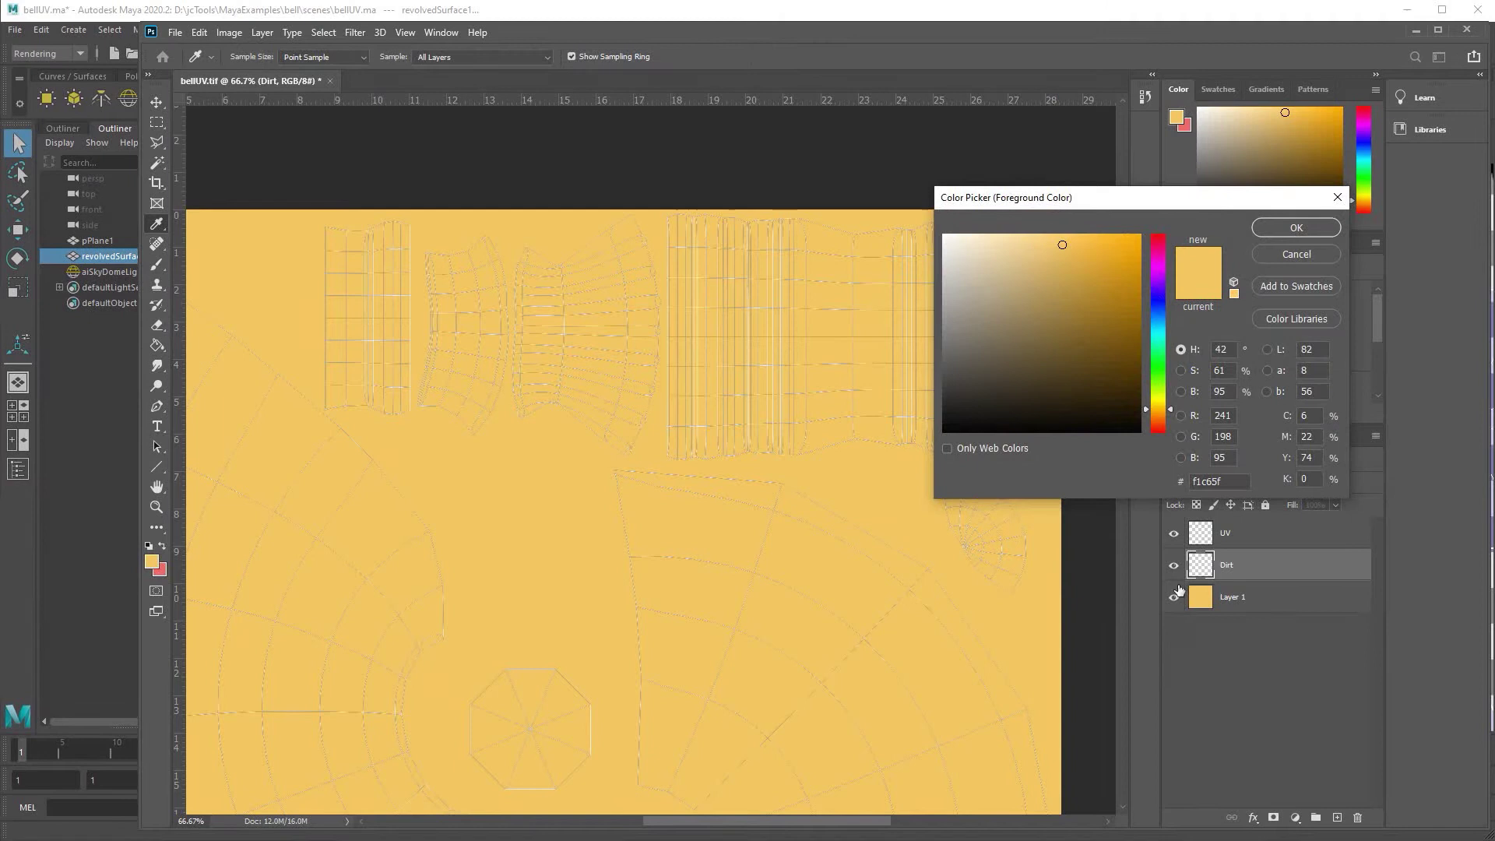
pyautogui.click(1136, 266)
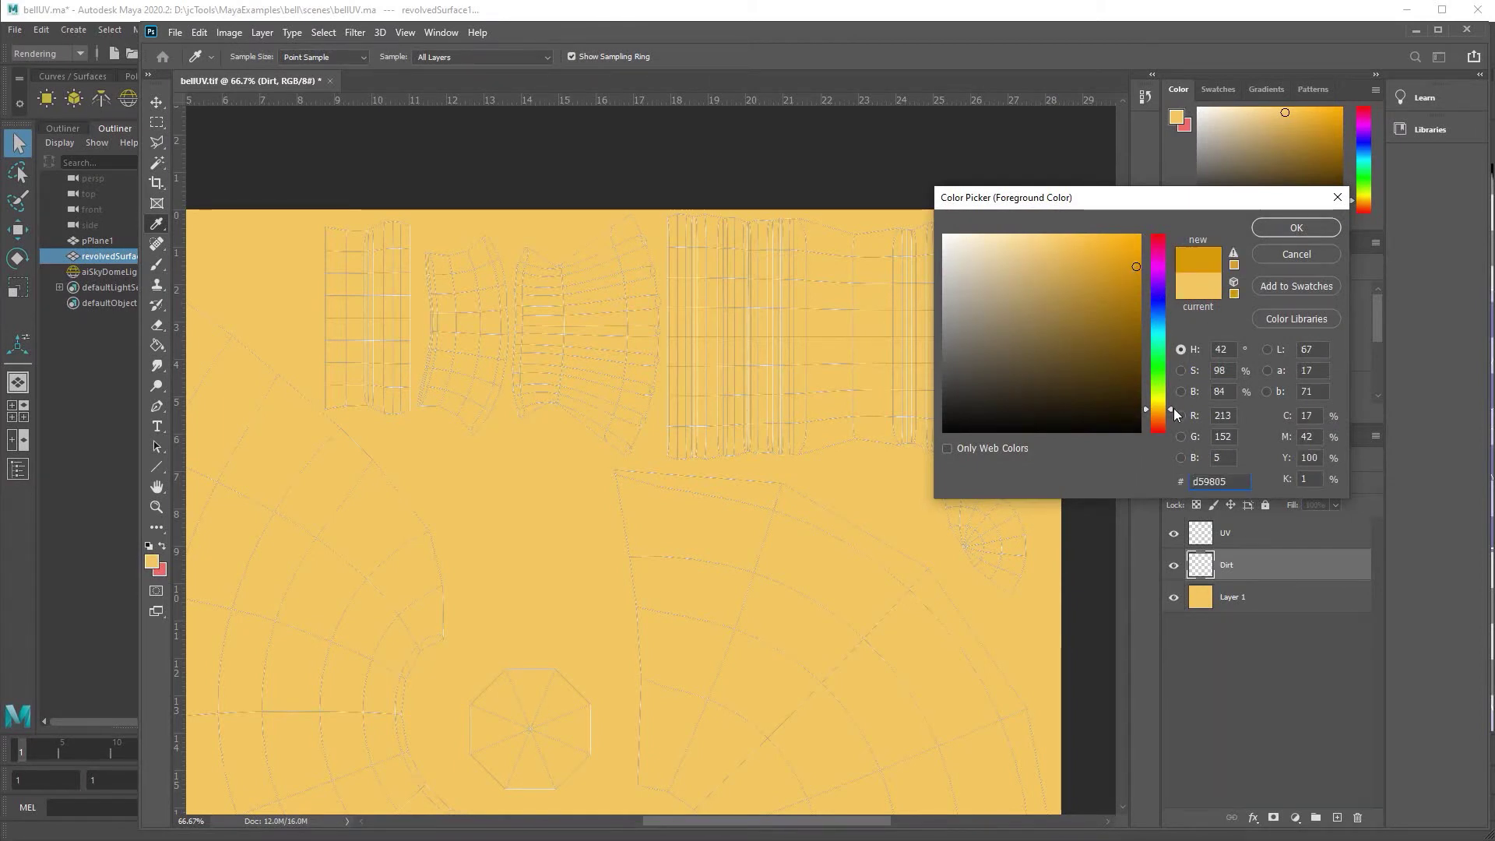
pyautogui.moveTo(1171, 408); pyautogui.dragTo(1172, 407)
pyautogui.click(1295, 228)
# - Zoom the canvas to 200% and choose the Ultimate Pastel brush preset
pyautogui.press('b')
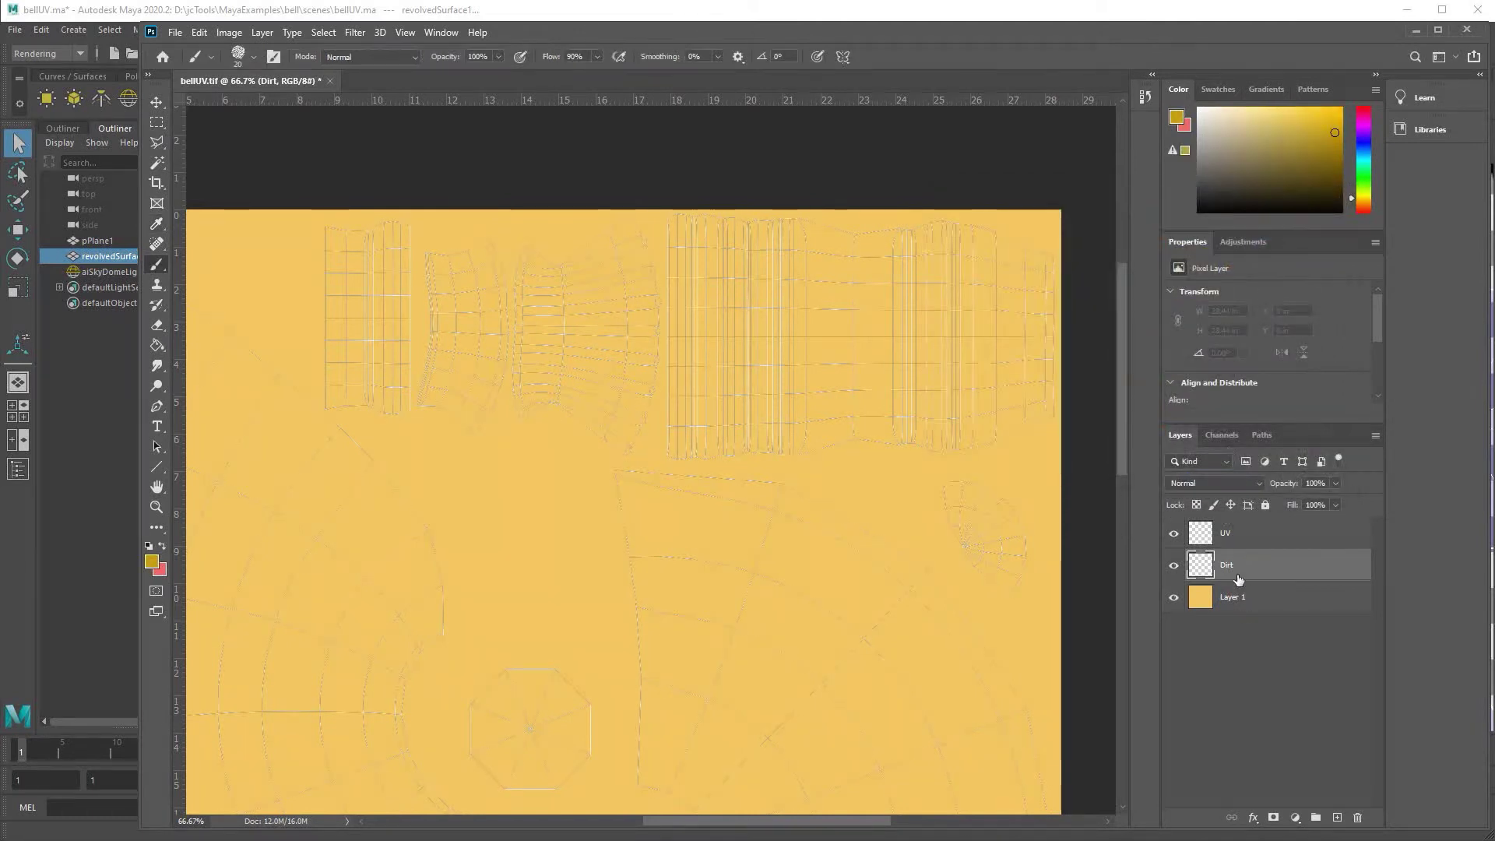
pyautogui.hotkey('ctrl', '+')
pyautogui.press('h')
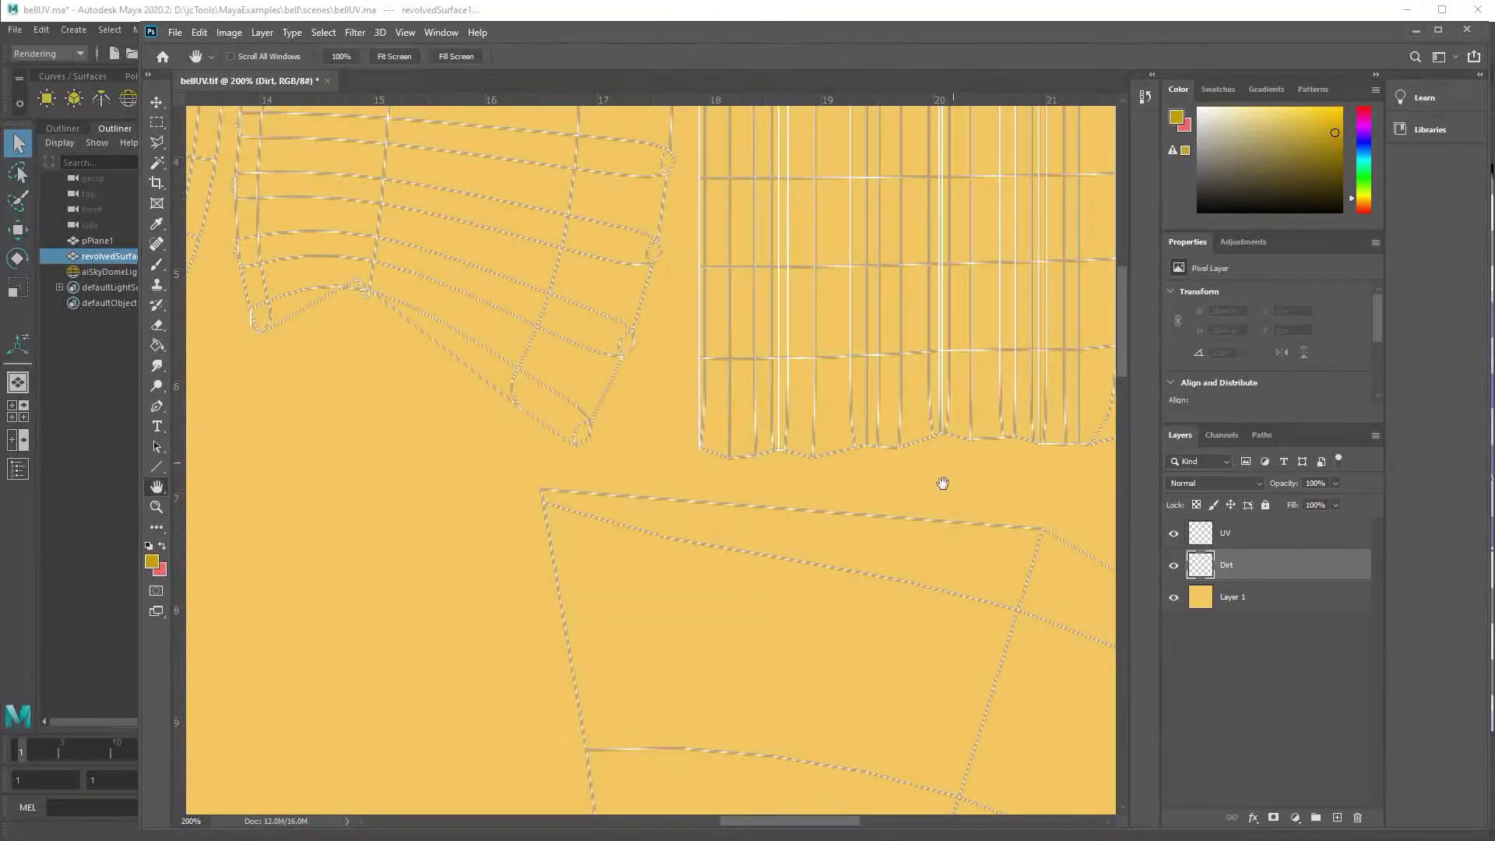
pyautogui.hotkey('ctrl', '+')
pyautogui.scroll(5, 883, 651)
pyautogui.hscroll(8, 851, 638)
pyautogui.press('b')
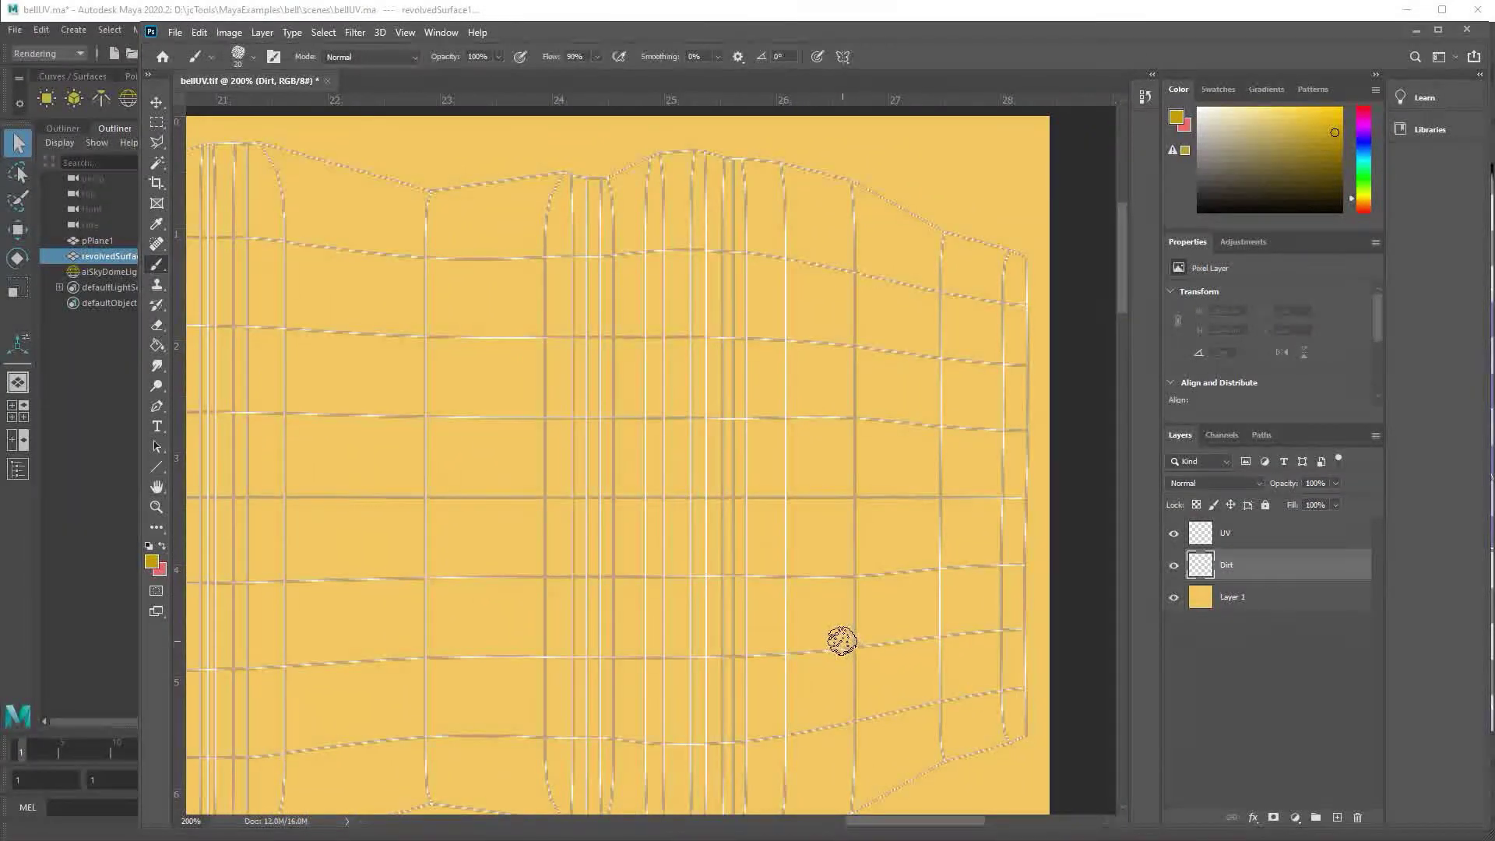
pyautogui.click(252, 64)
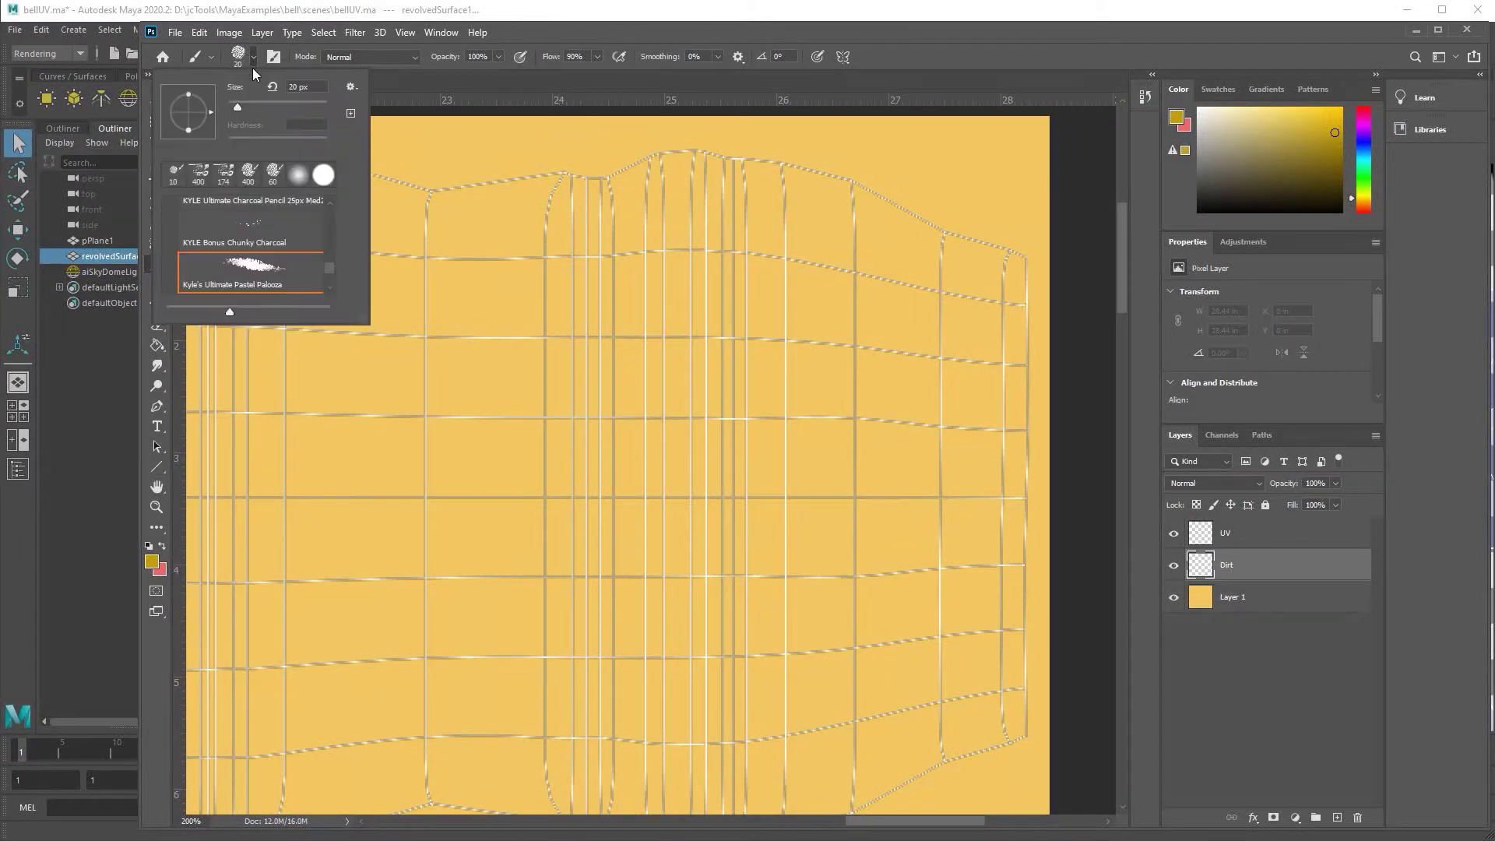
pyautogui.scroll(10, 288, 240)
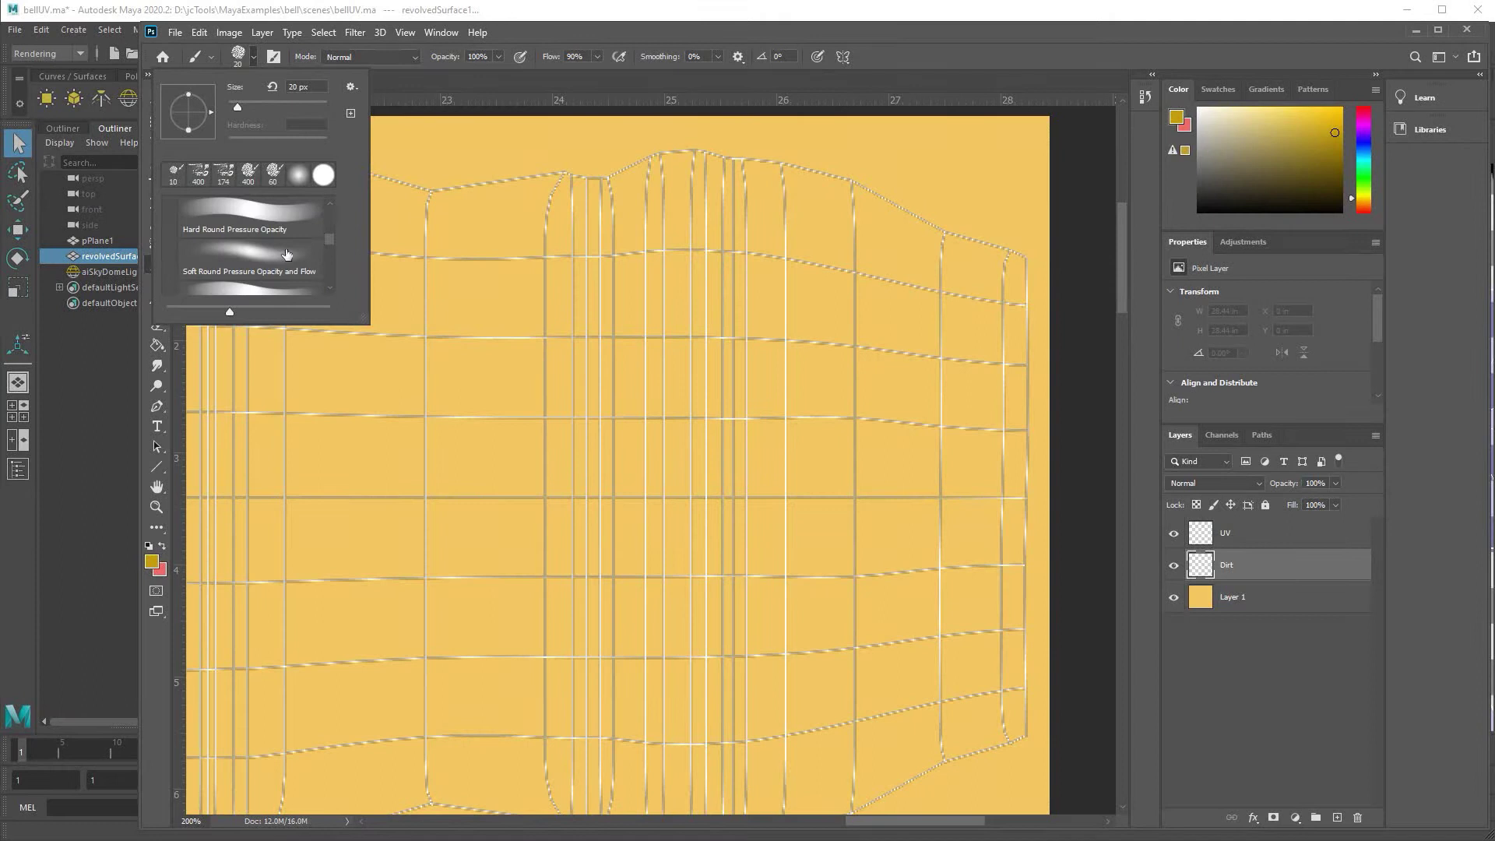
pyautogui.scroll(-10, 288, 240)
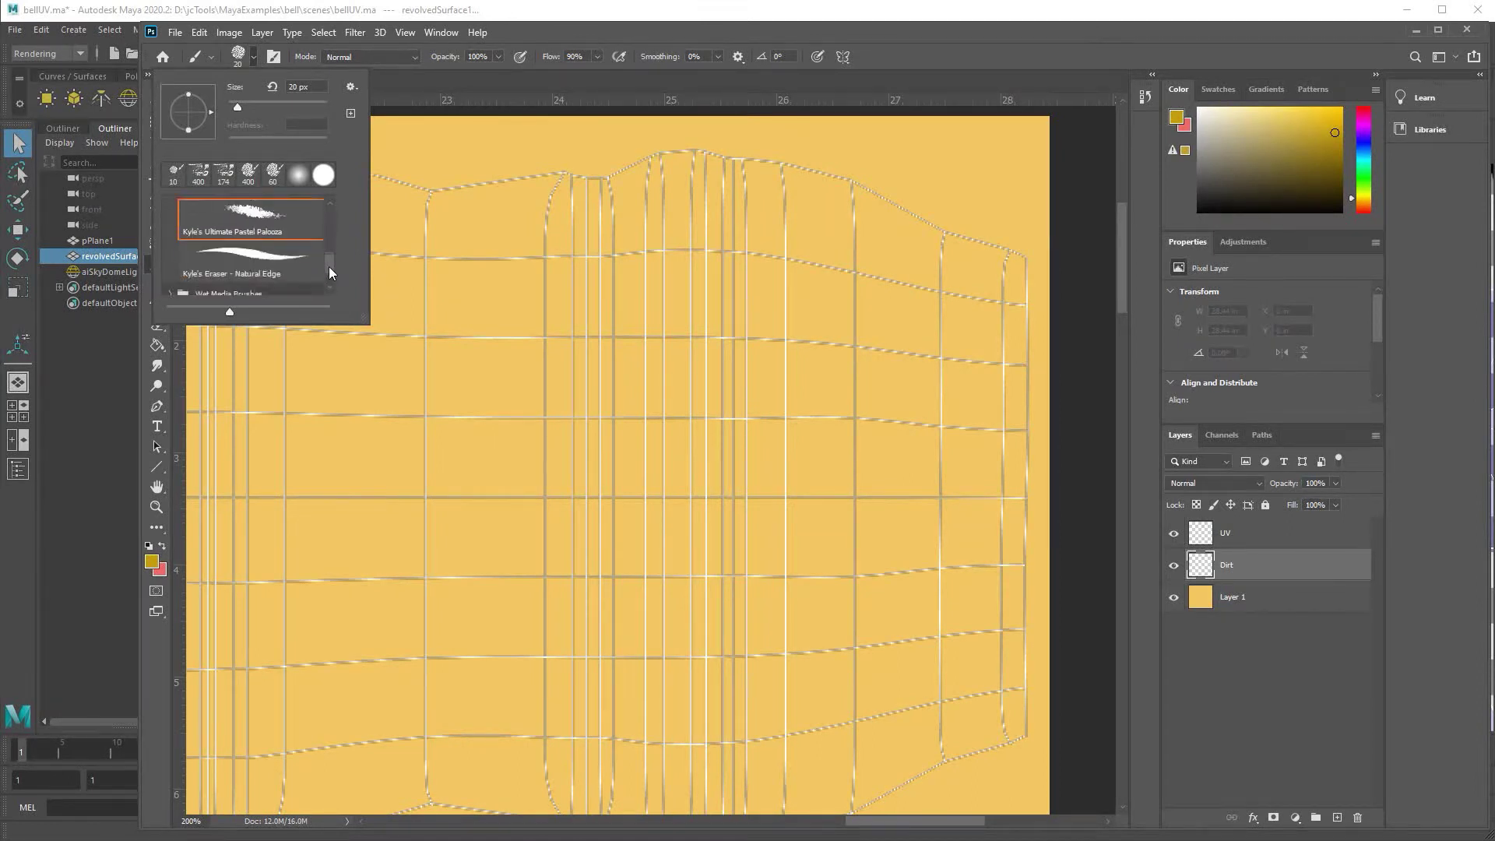
pyautogui.click(249, 269)
# - Paint a short size-10 dark-yellow streak down a UV line on Dirt, then return to Maya
pyautogui.click(885, 351)
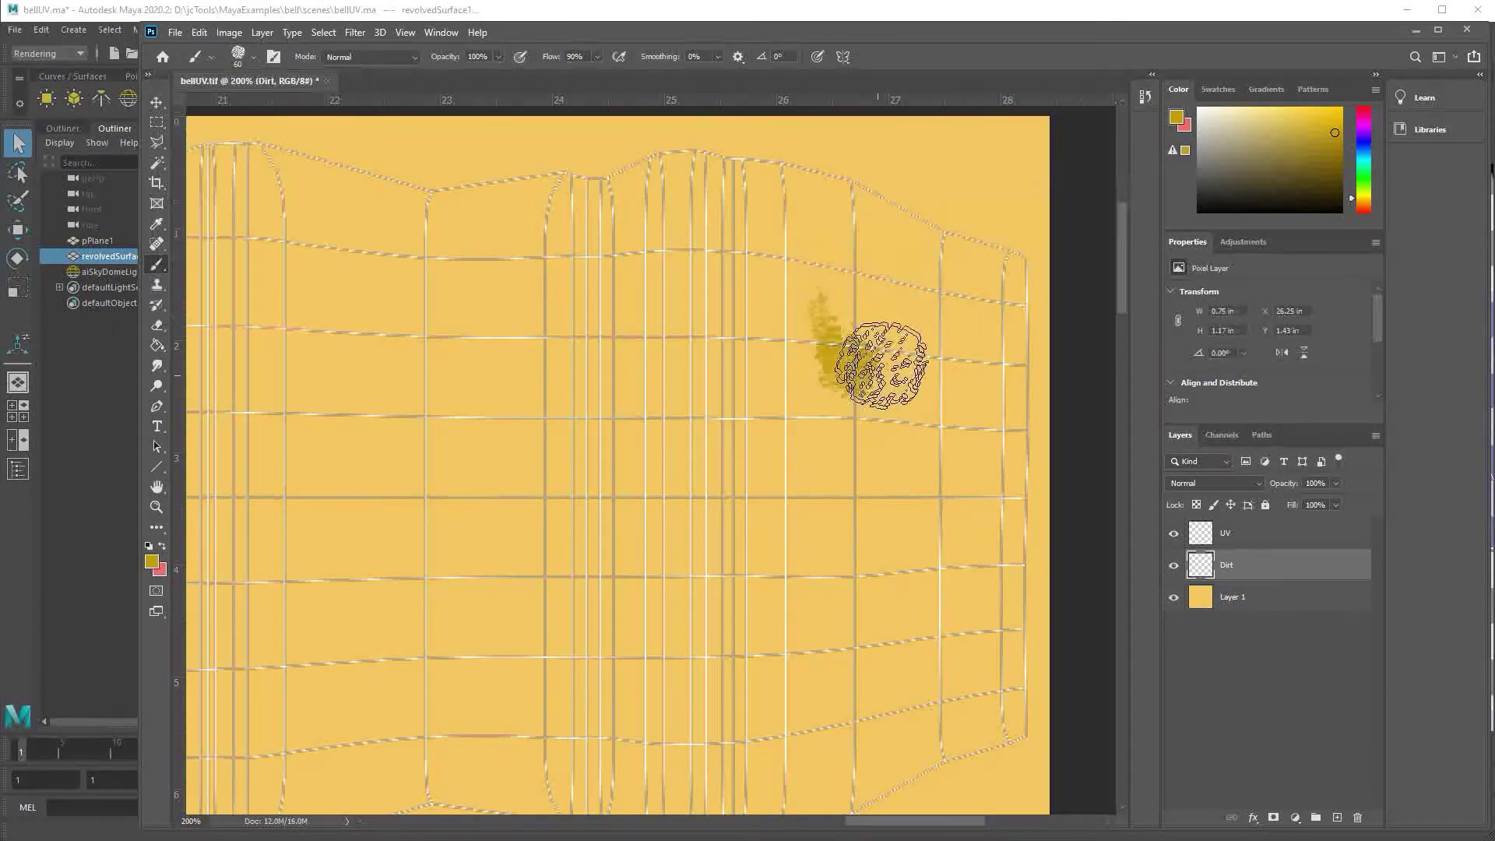
pyautogui.press('[')
pyautogui.press('[')
pyautogui.press('[')
pyautogui.press('[')
pyautogui.press('[')
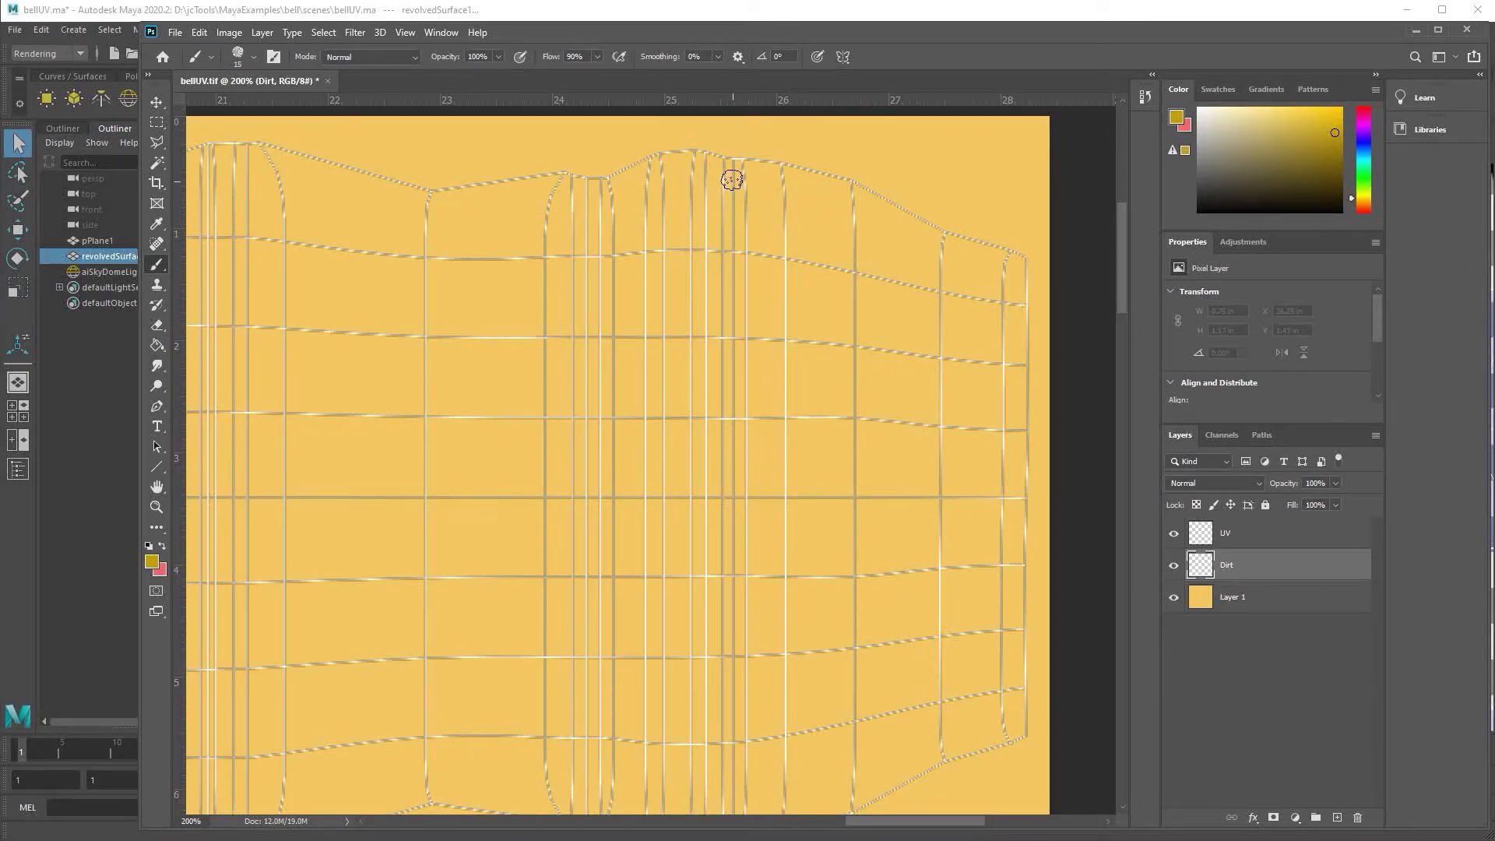
pyautogui.moveTo(728, 164); pyautogui.dragTo(727, 243)
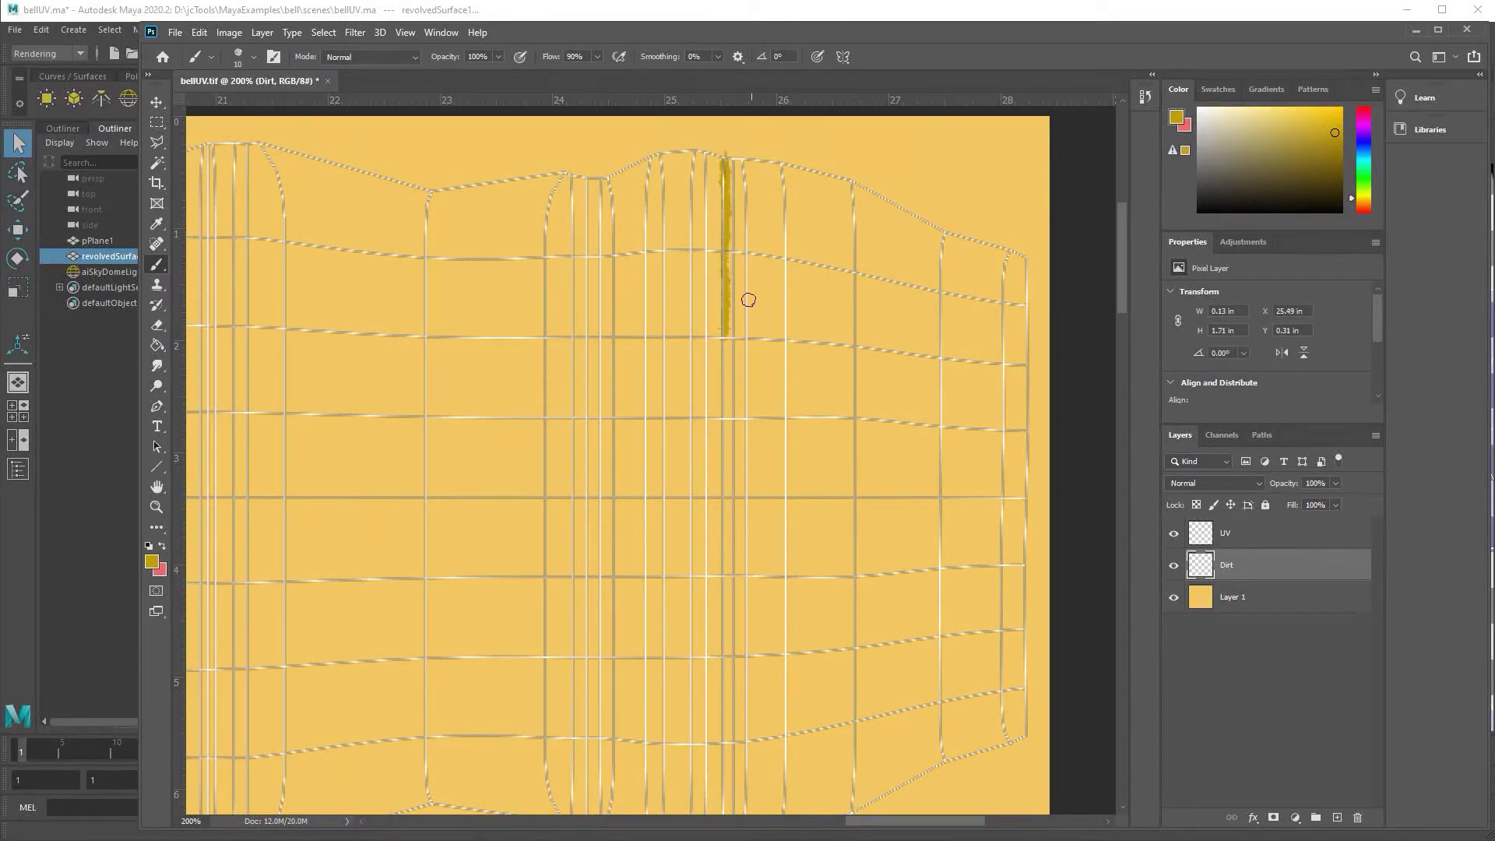
pyautogui.click(163, 11)
# - In the UV Editor, switch to Edge mode, select the bell's seam edge and frame it
pyautogui.scroll(-10, 1259, 441)
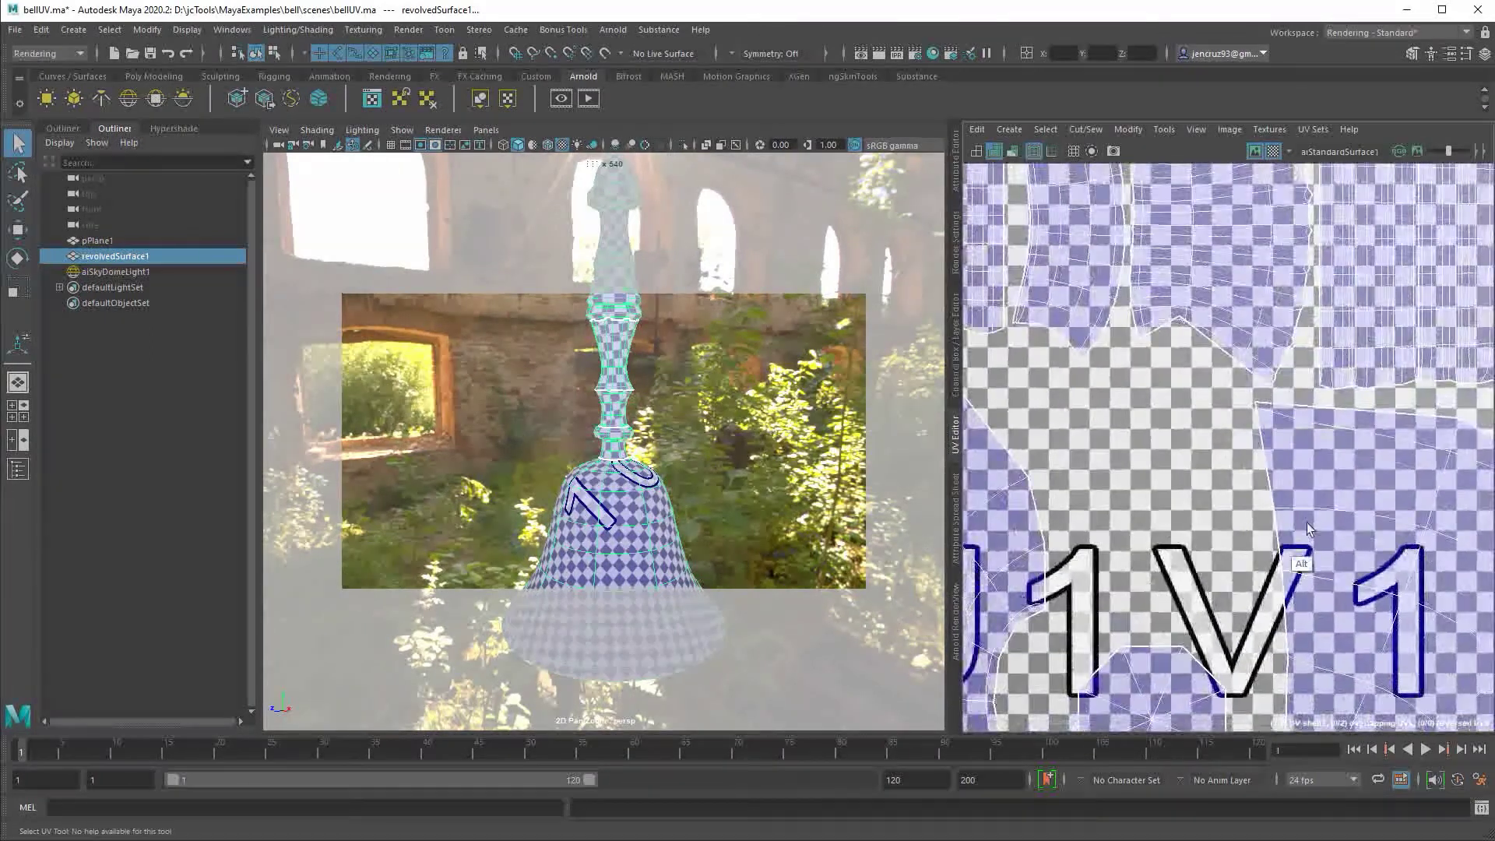
pyautogui.moveTo(1197, 274); pyautogui.dragTo(1205, 222, button='right')
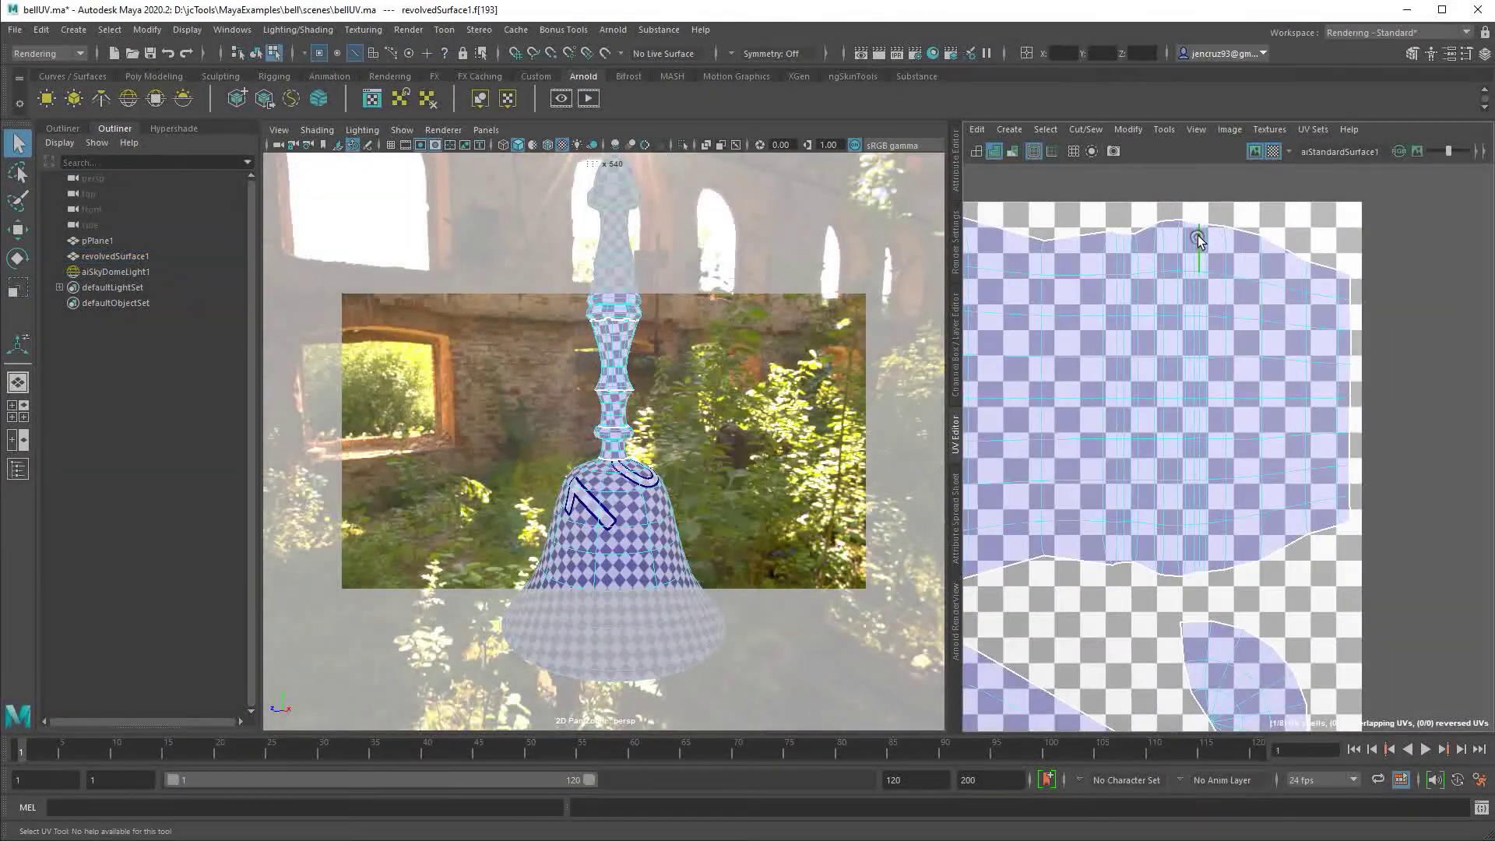
pyautogui.click(1200, 242)
pyautogui.press('w')
pyautogui.press('f')
pyautogui.keyDown('alt'); pyautogui.moveTo(761, 462); pyautogui.dragTo(701, 460); pyautogui.keyUp('alt')
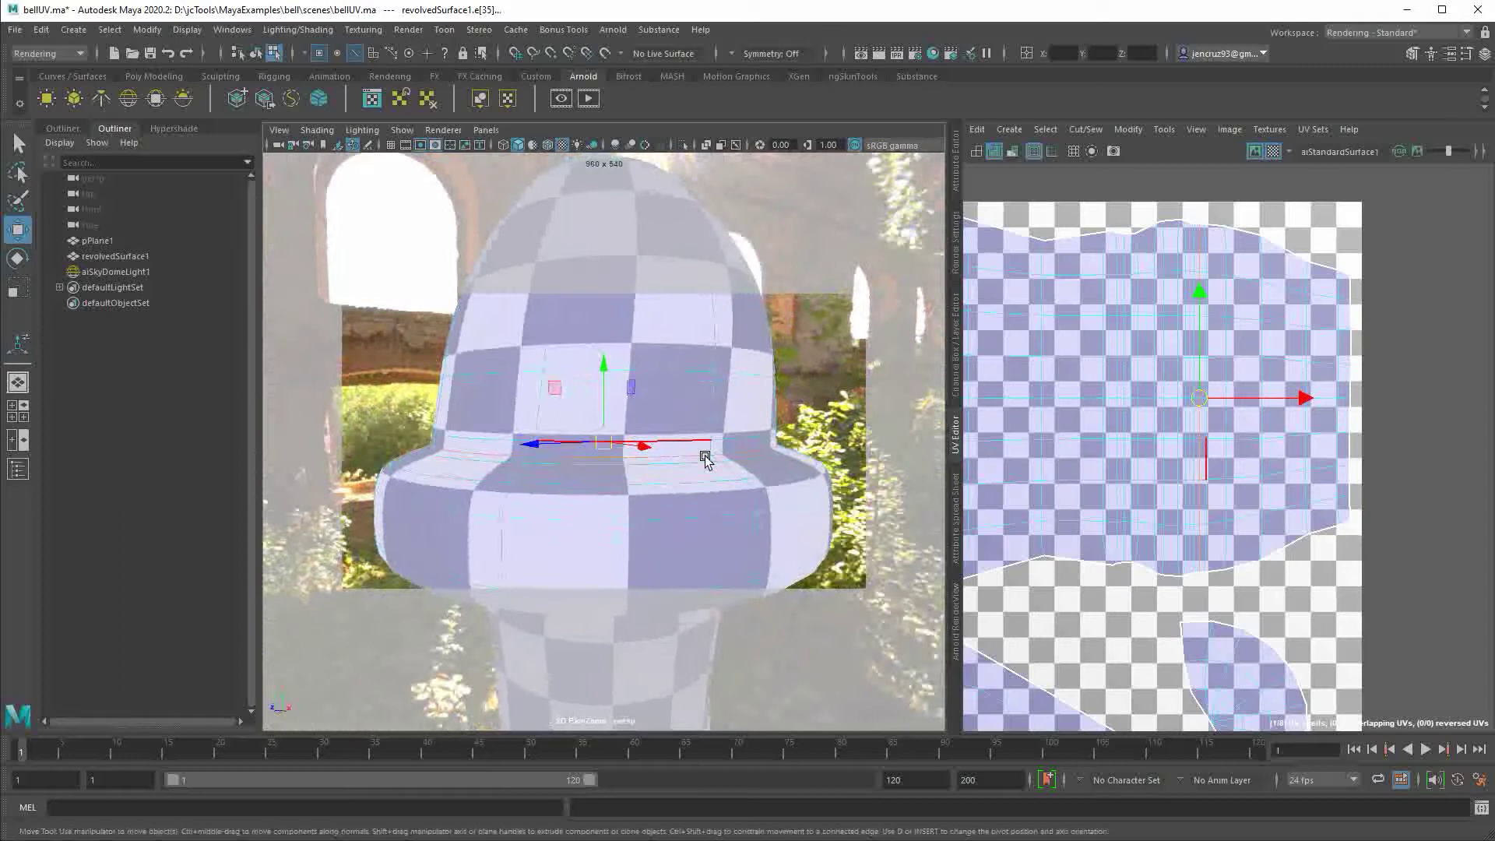
# - In Photoshop, pick a darker colour and brush a dark stroke down the full seam
pyautogui.hotkey('alt', 'Tab')
pyautogui.click(1296, 227)
pyautogui.press('b')
pyautogui.moveTo(730, 226); pyautogui.dragTo(732, 783)
# - Undo part of the seam stroke and smudge its upper part with an All Purpose Blend brush
pyautogui.hotkey('ctrl', 'z')
pyautogui.hotkey('ctrl', 'z')
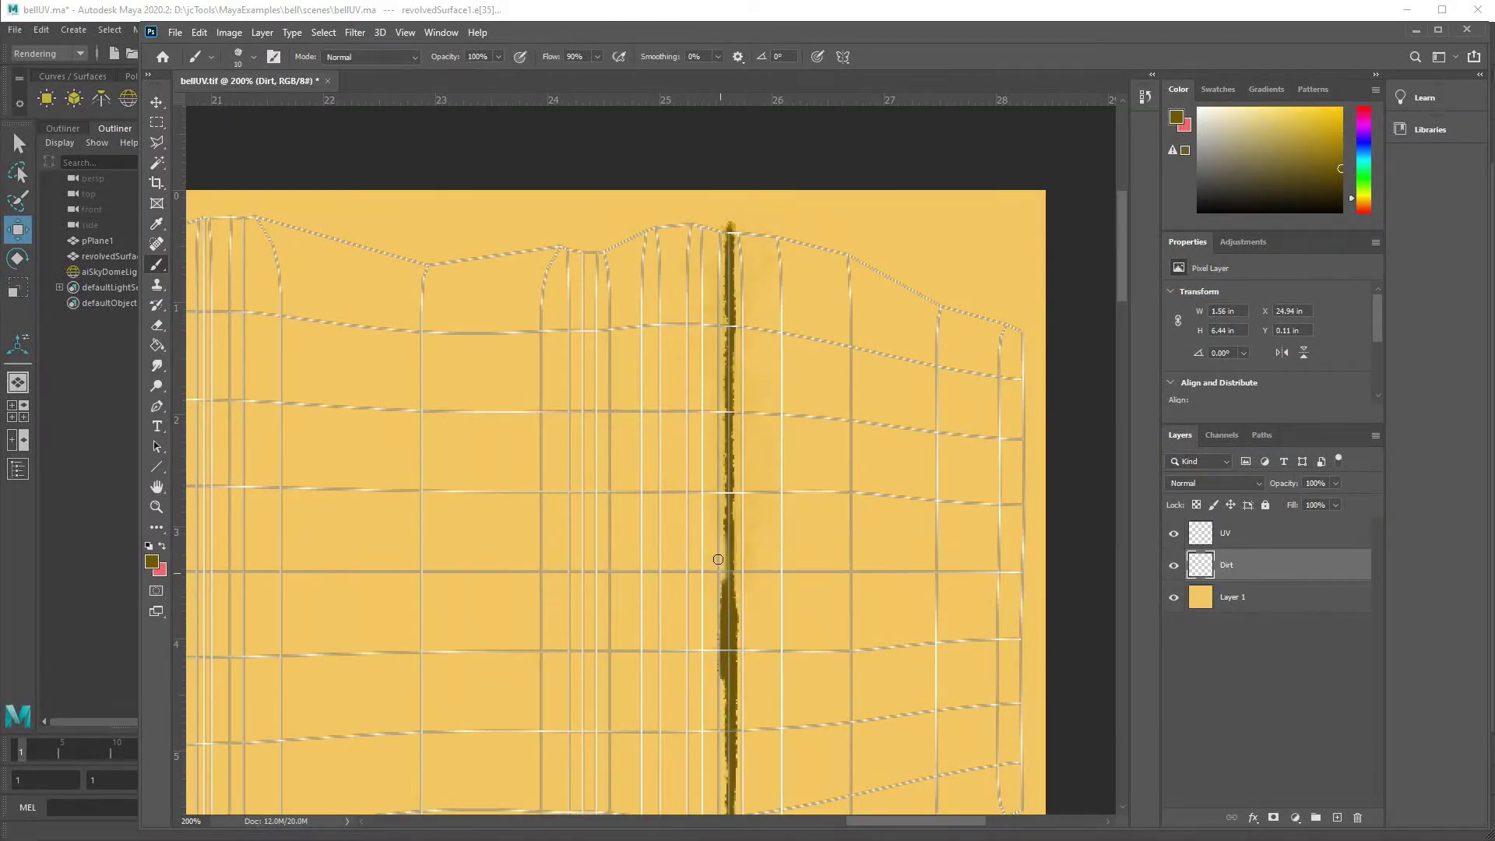
pyautogui.click(247, 56)
pyautogui.click(156, 366)
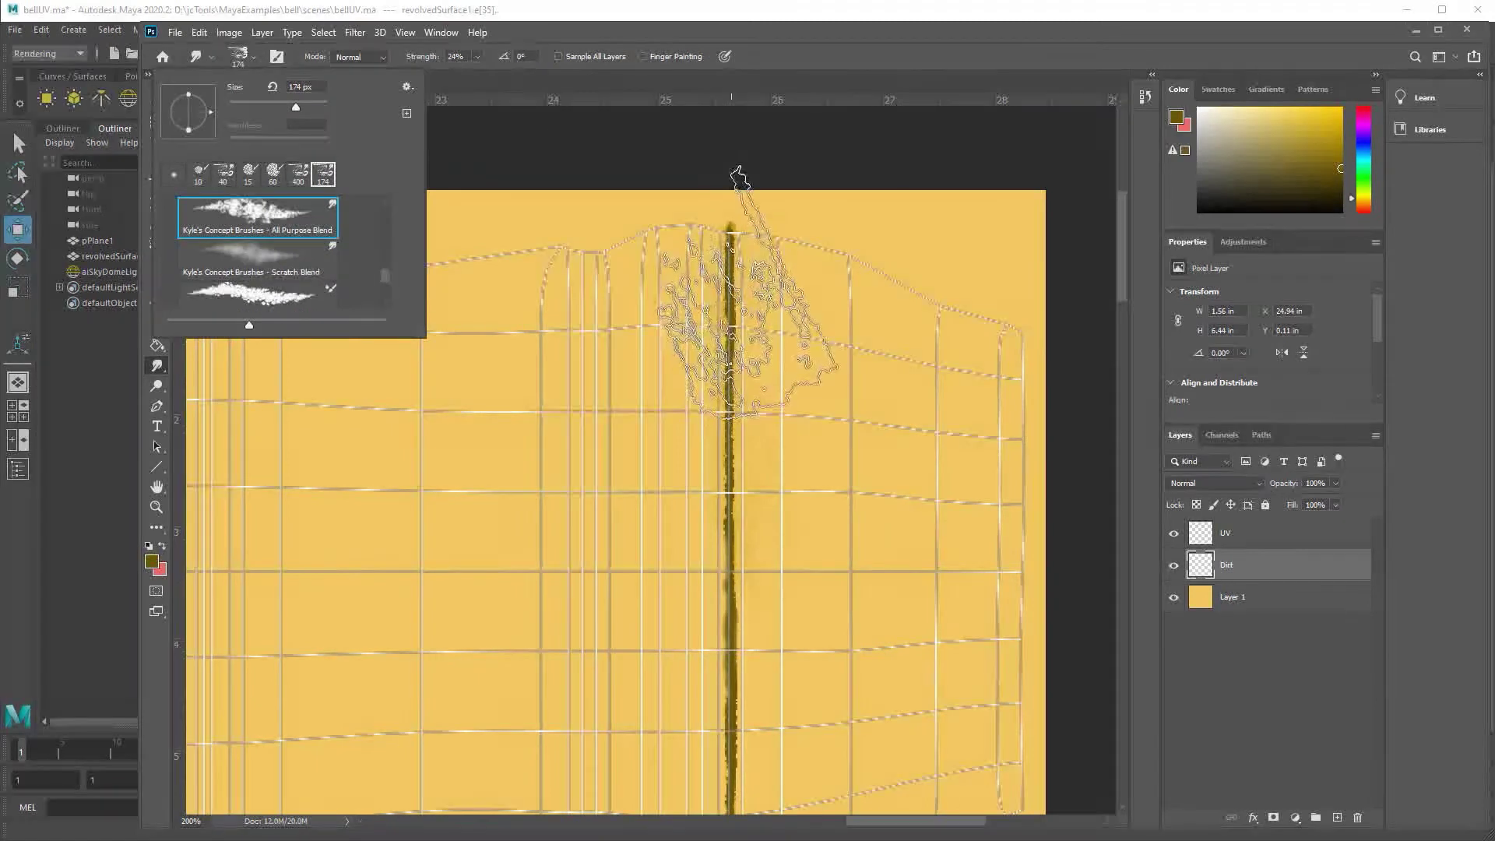
pyautogui.moveTo(732, 421)
pyautogui.mouseDown()
pyautogui.moveTo(728, 234)
pyautogui.moveTo(729, 802)
pyautogui.mouseUp()
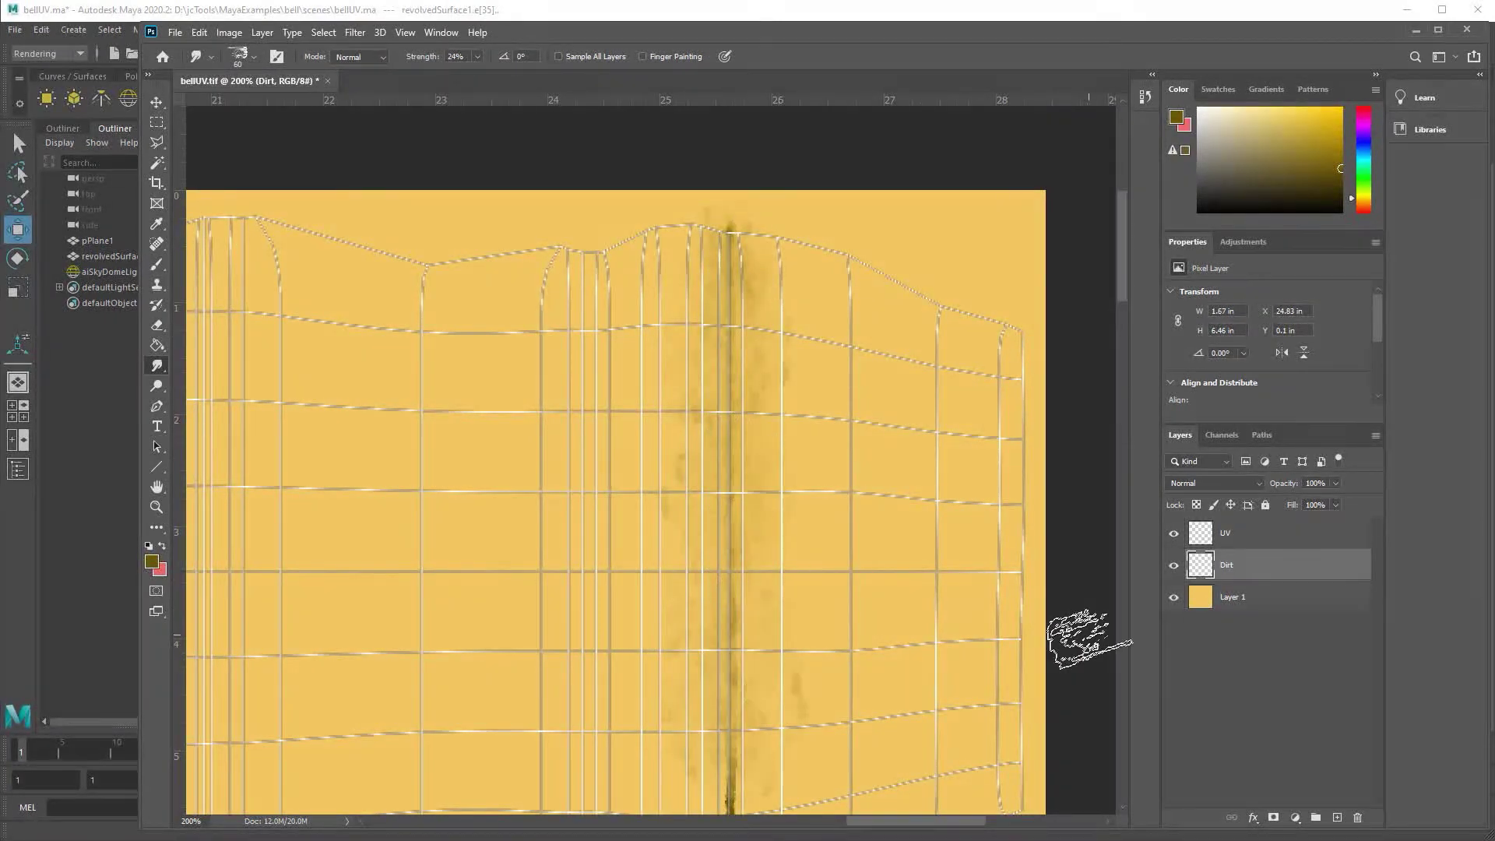
# - Smudge away the lower end of the seam line, hide the UV wireframe layer and zoom out
pyautogui.press('h')
pyautogui.scroll(-5, 1059, 421)
pyautogui.moveTo(732, 499)
pyautogui.mouseDown()
pyautogui.moveTo(742, 708)
pyautogui.moveTo(810, 607)
pyautogui.mouseUp()
pyautogui.click(1173, 534)
pyautogui.hotkey('ctrl', '-')
pyautogui.hotkey('ctrl', '-')
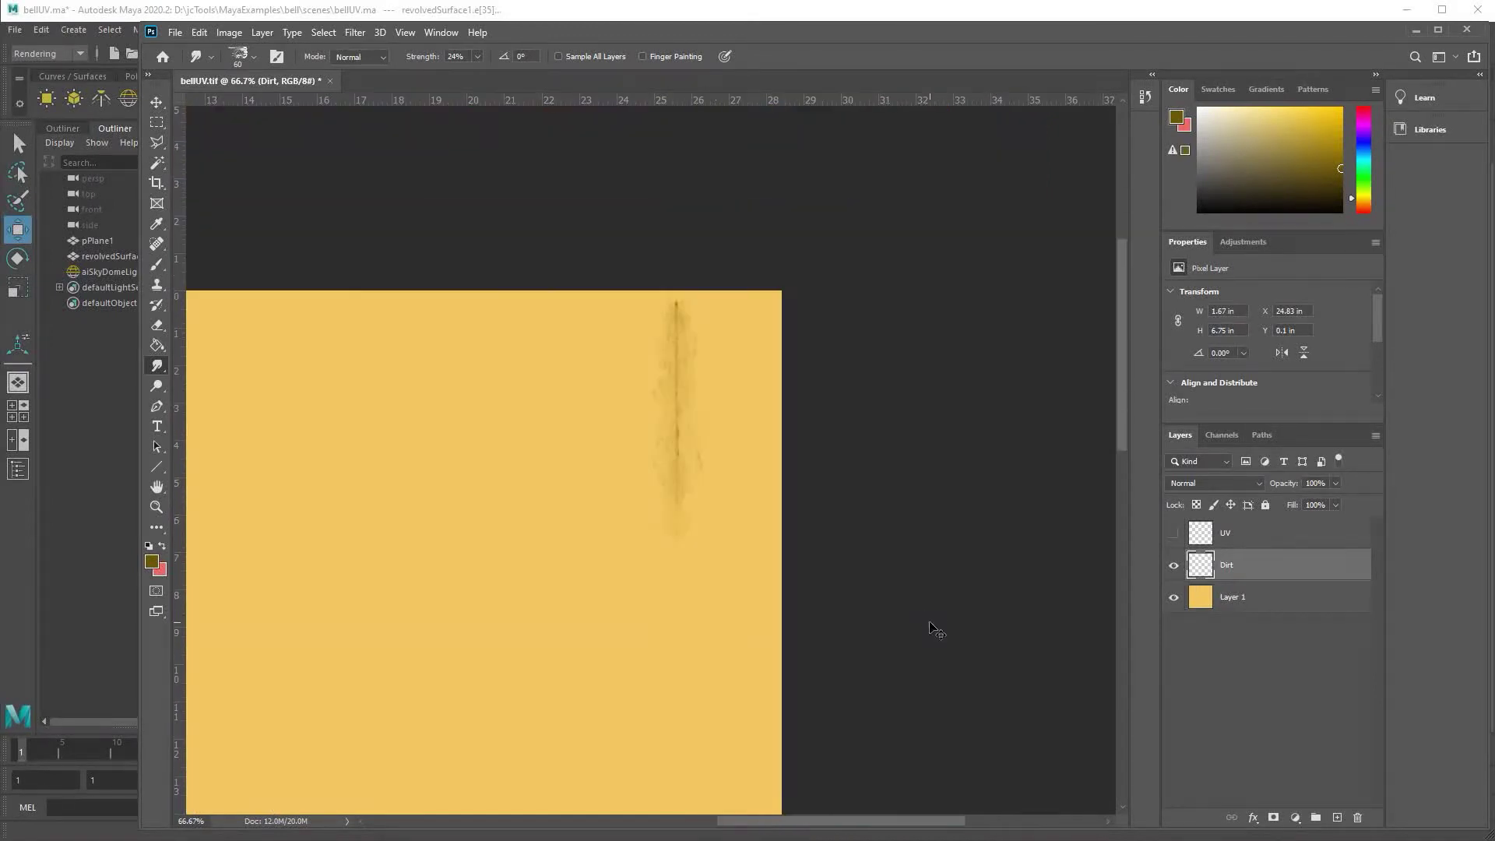
# - Connect a File texture loading bell_basColor.jpg to the gold material's Base Color, then open Arnold RenderView
pyautogui.click(176, 34)
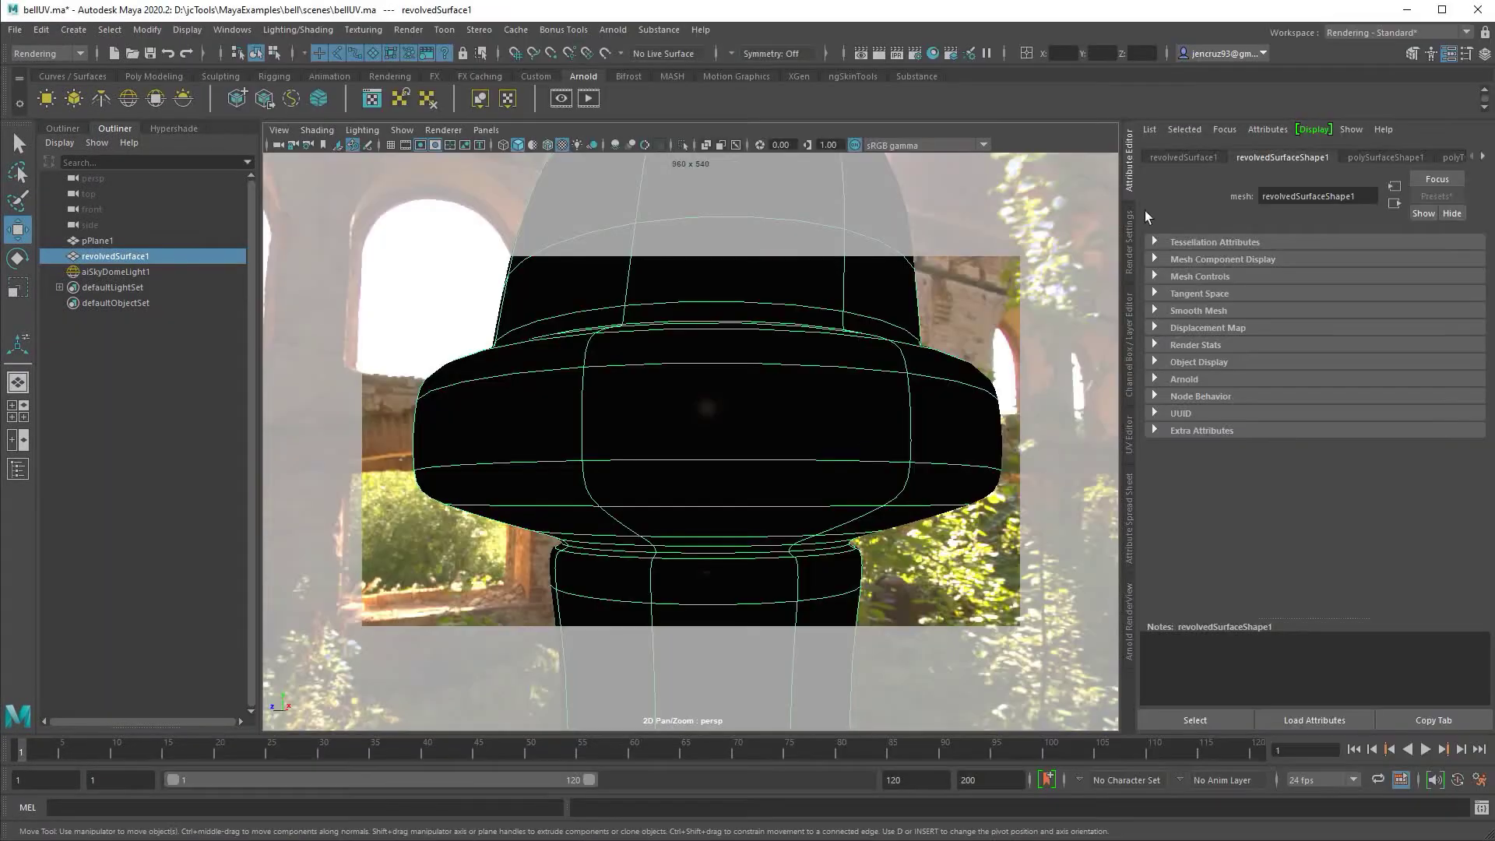
pyautogui.click(175, 128)
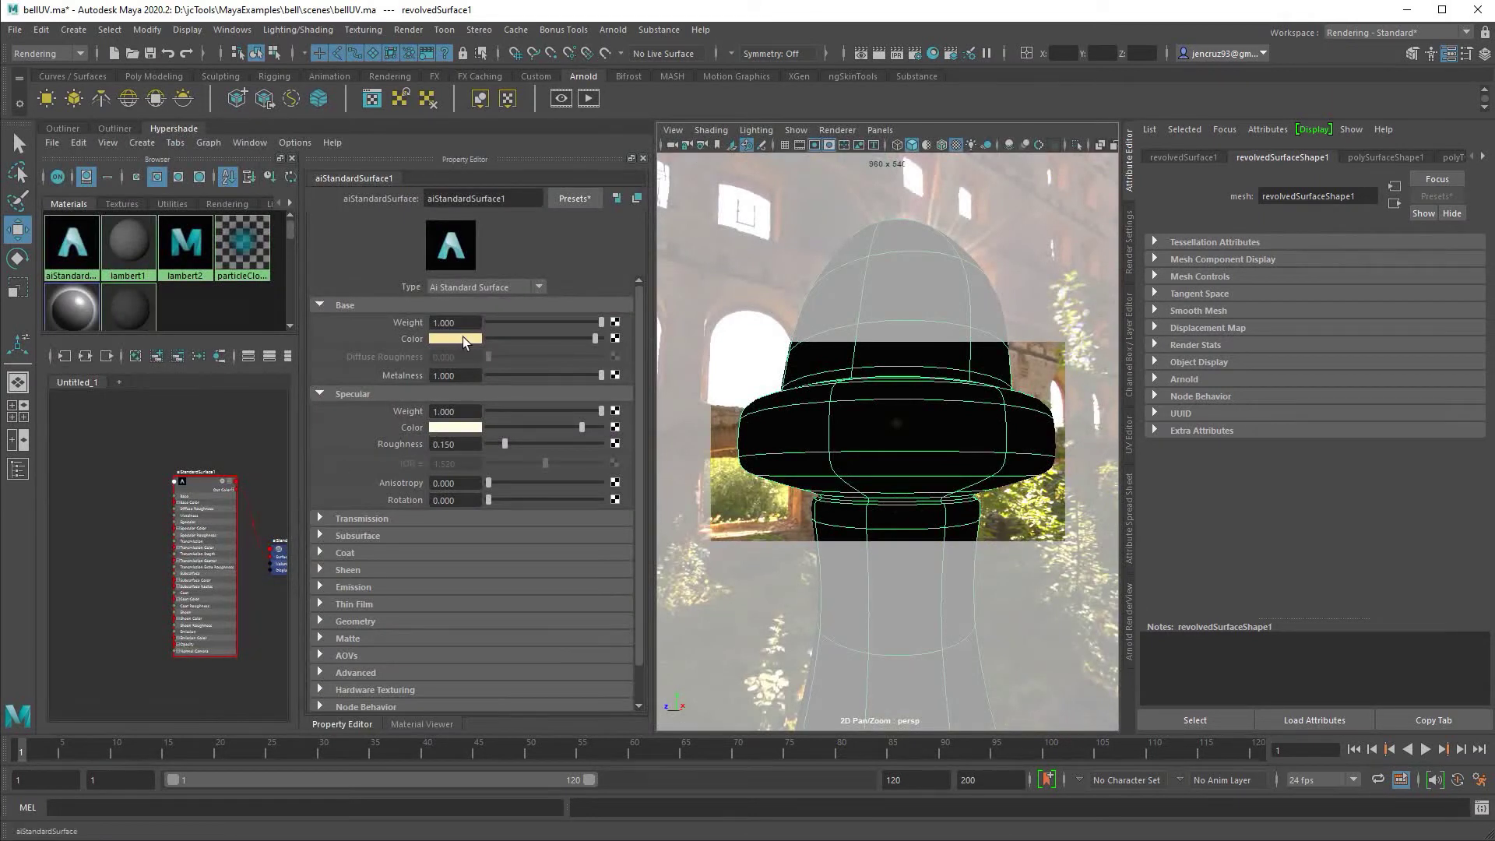
pyautogui.click(615, 338)
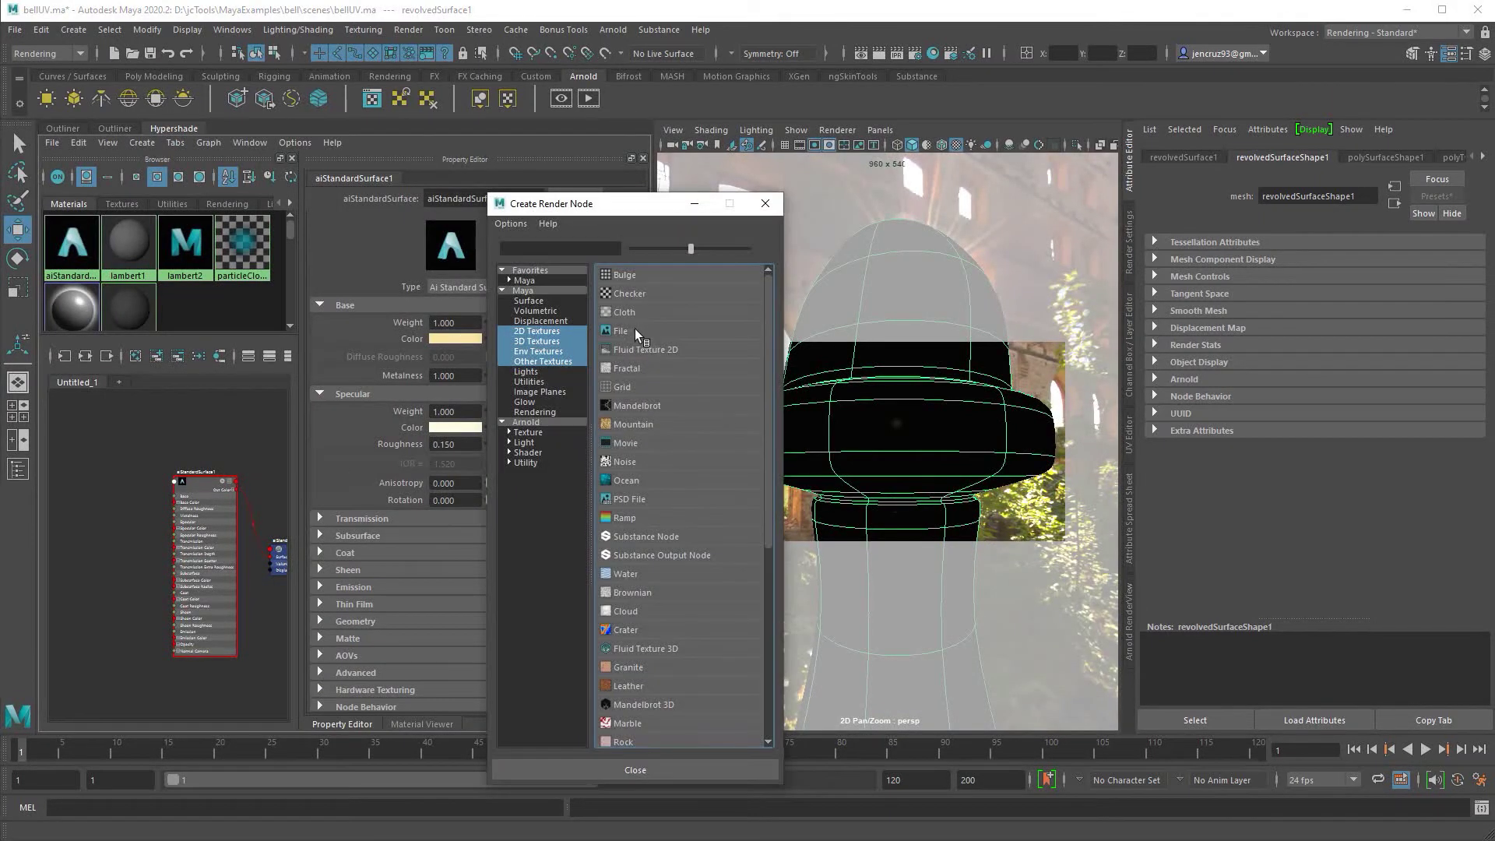
pyautogui.click(620, 330)
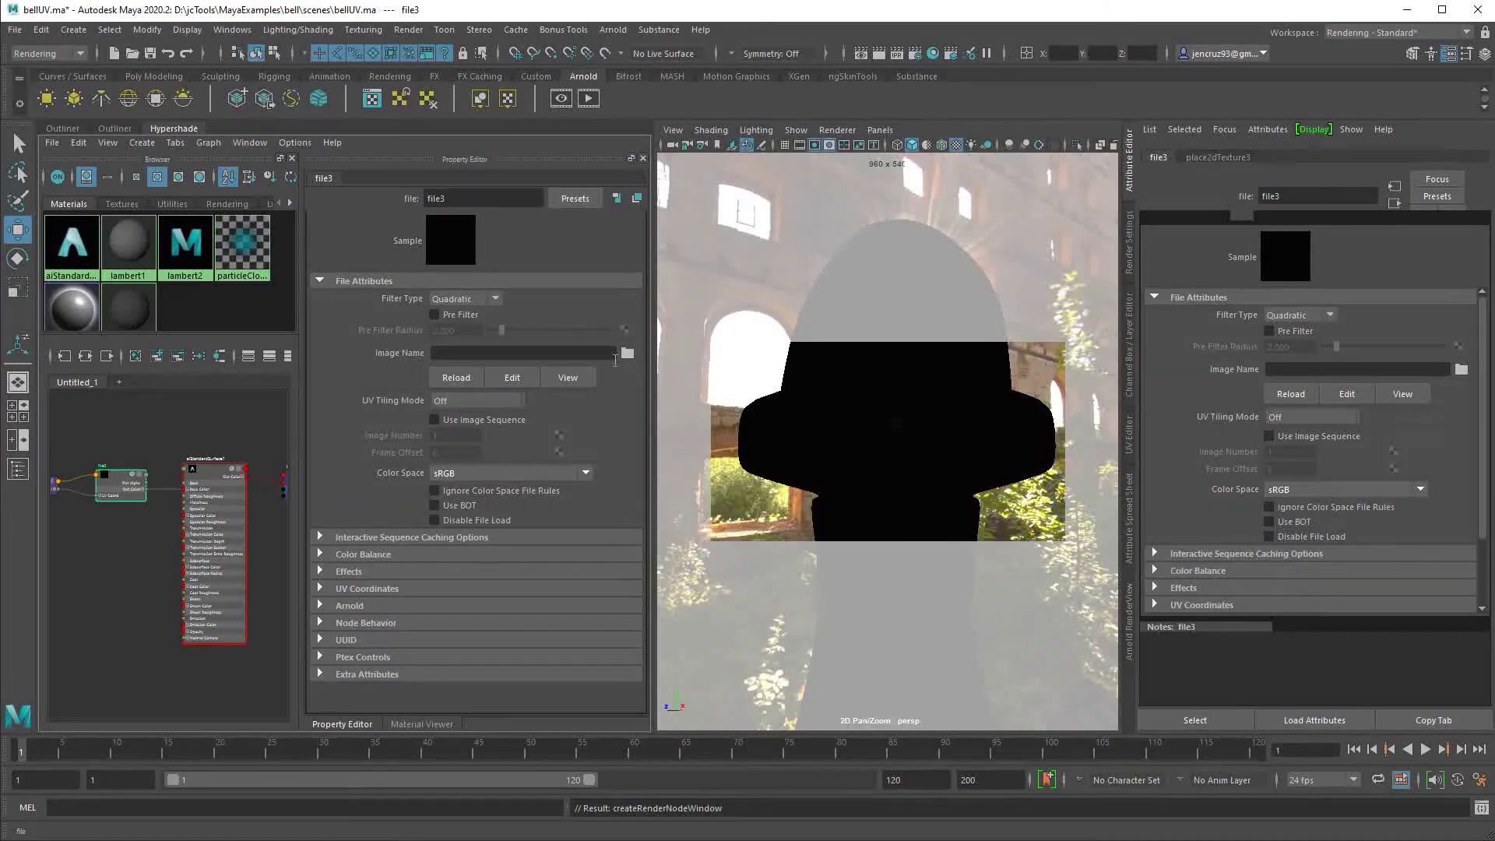
pyautogui.click(628, 353)
pyautogui.click(1193, 582)
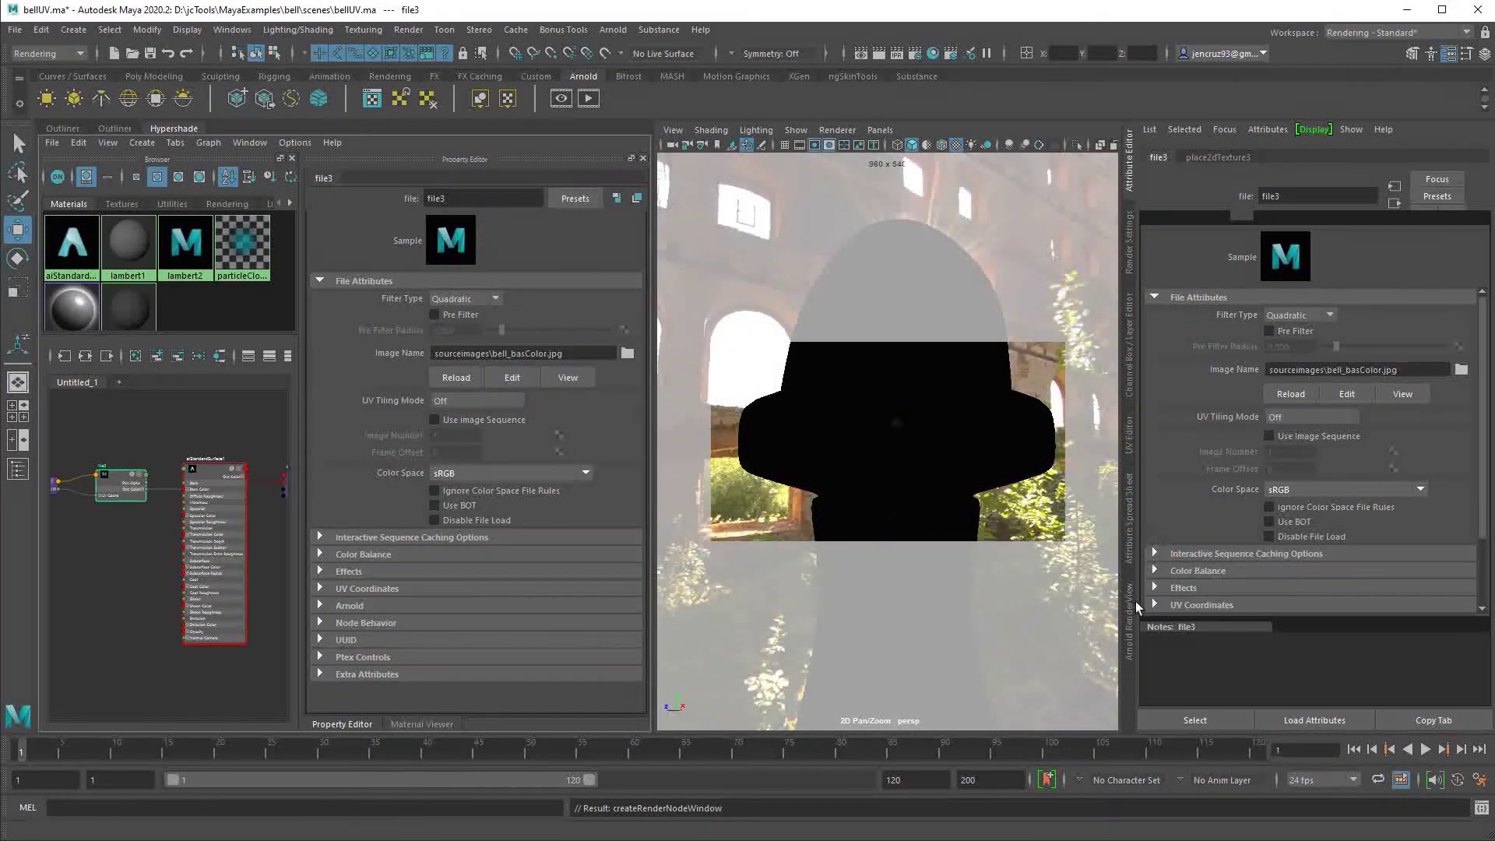
pyautogui.click(1131, 630)
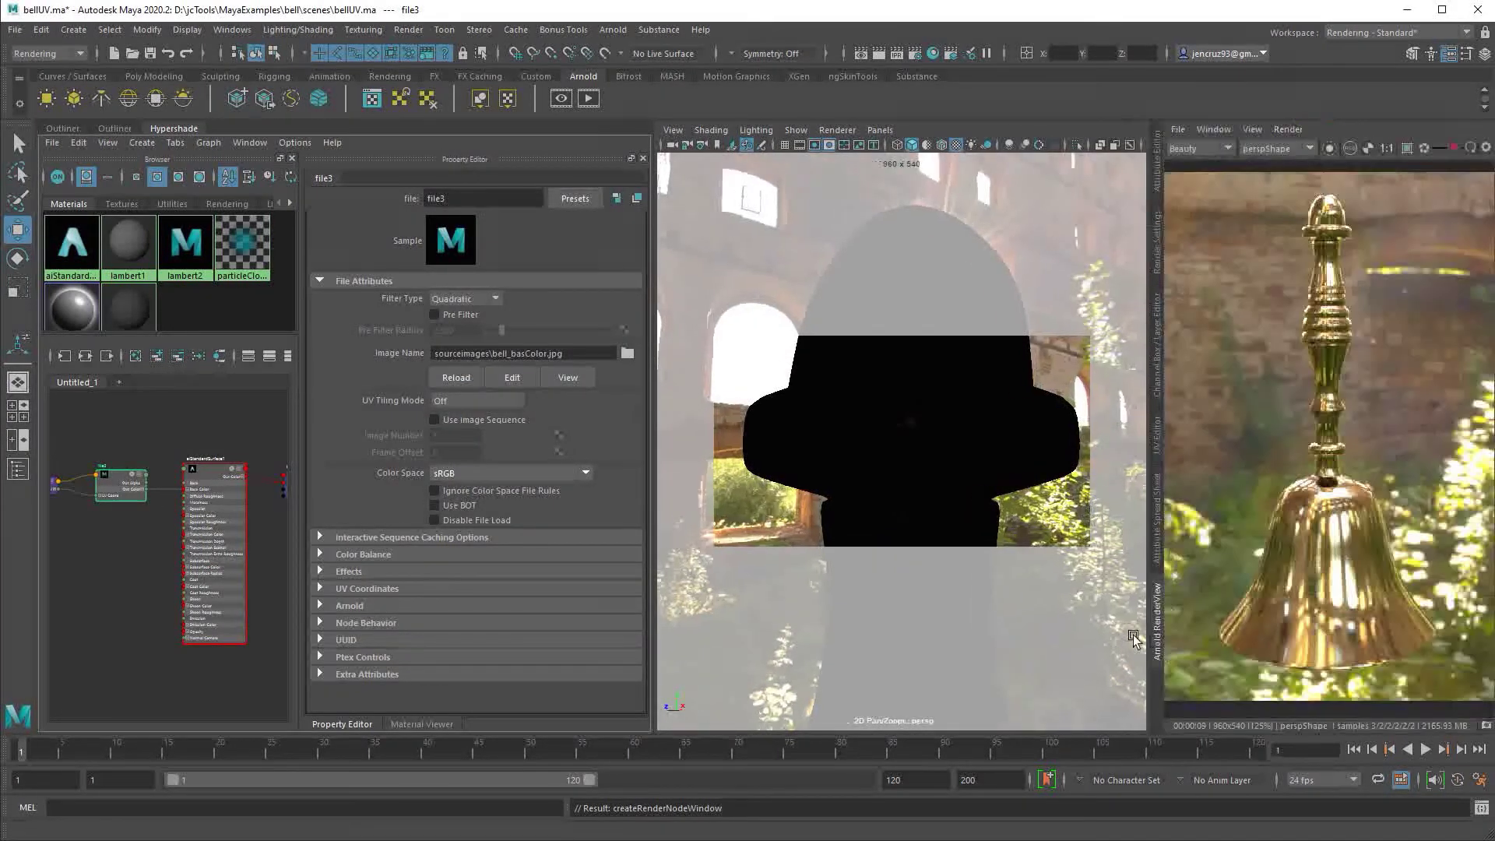
# - Raise aiStandardSurface1's Specular Roughness from 0.150 to 1.000 and restart the IPR render
pyautogui.click(1450, 148)
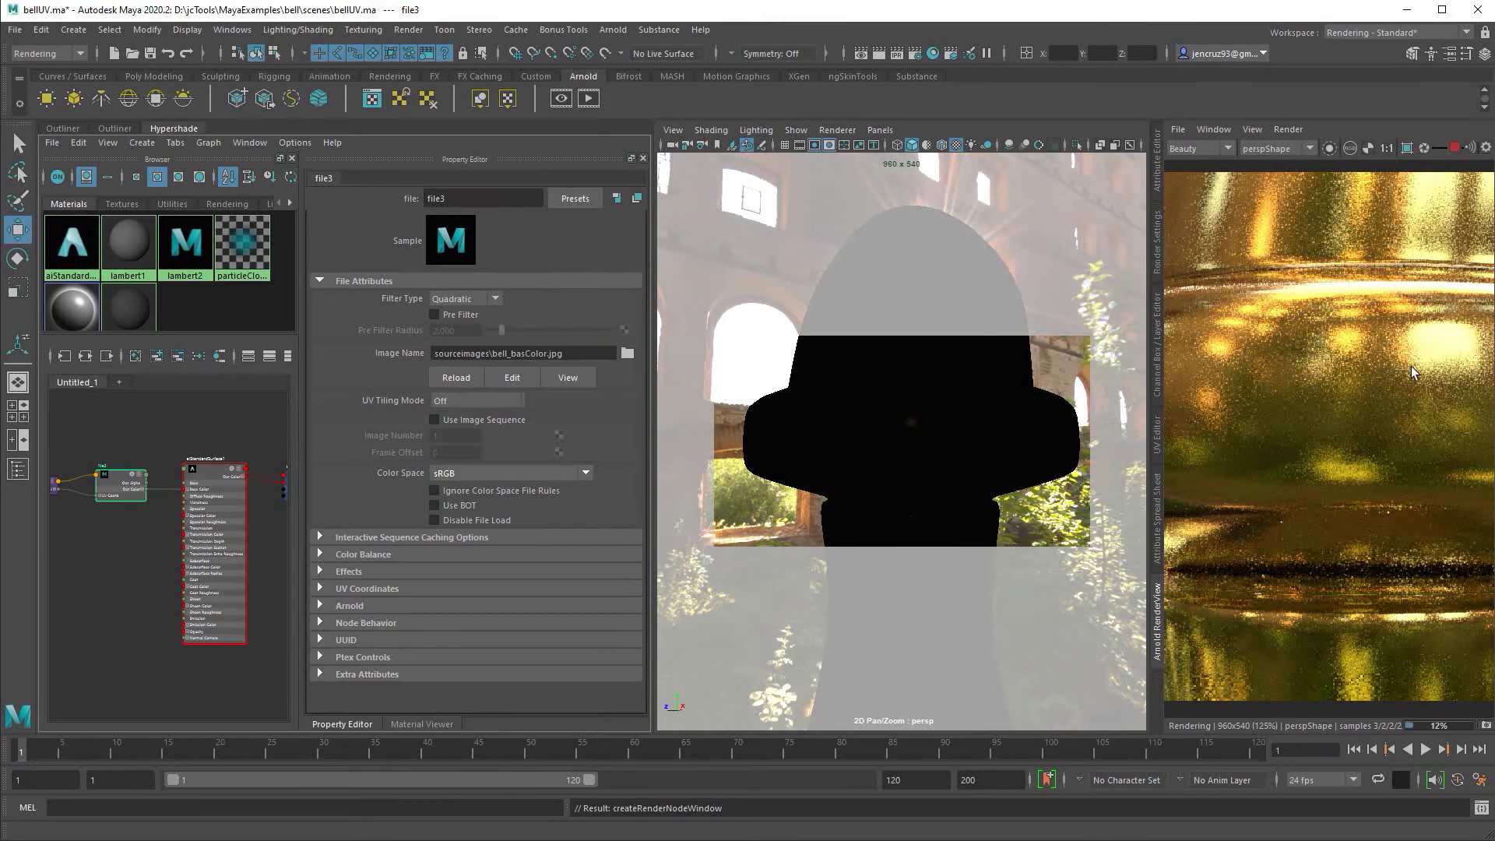
pyautogui.click(1453, 147)
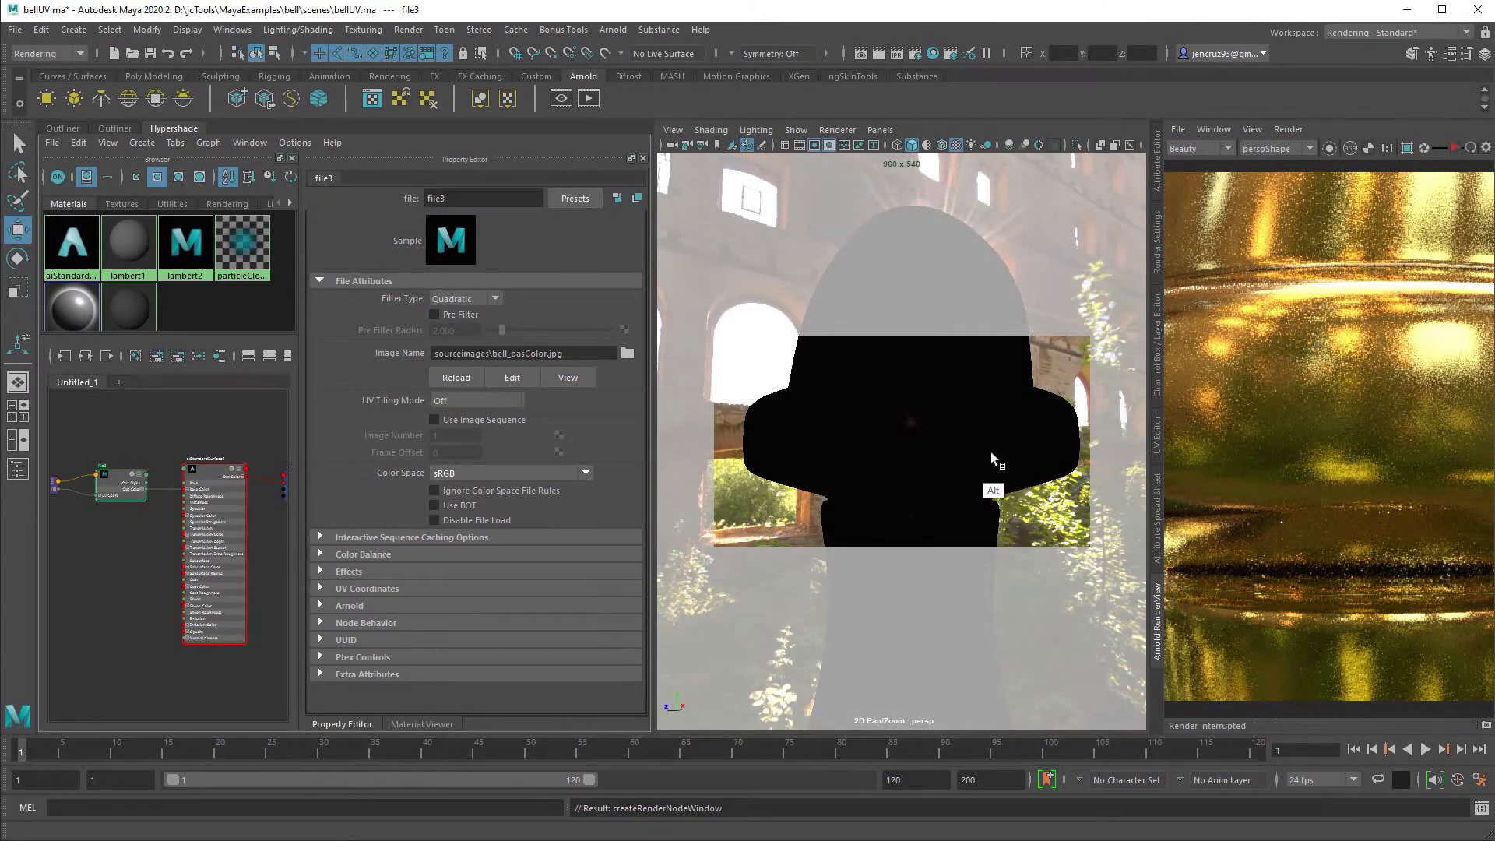
pyautogui.keyDown('alt'); pyautogui.moveTo(992, 457); pyautogui.dragTo(934, 514); pyautogui.keyUp('alt')
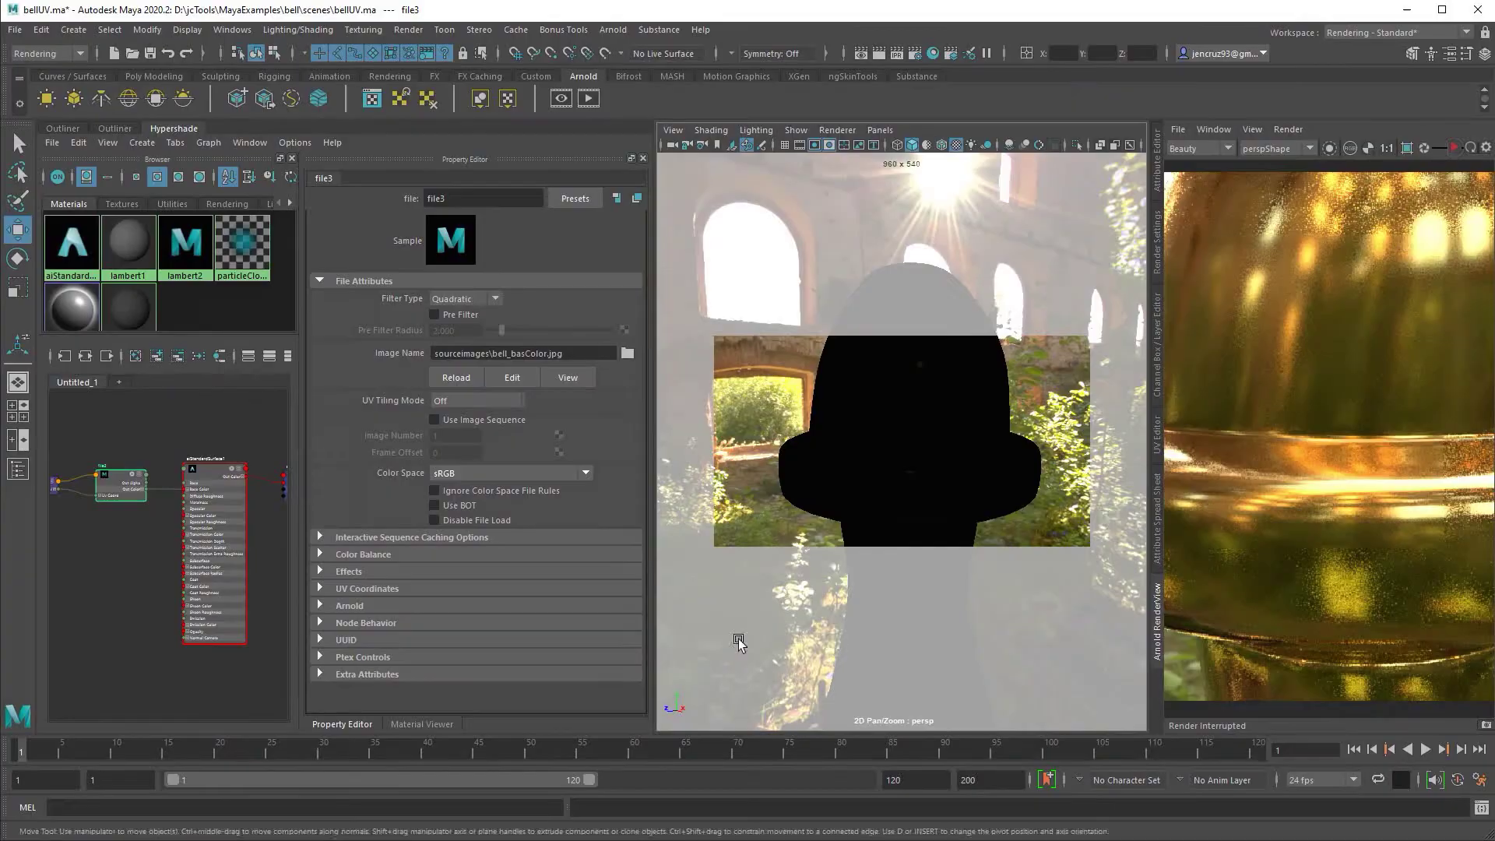
pyautogui.click(230, 524)
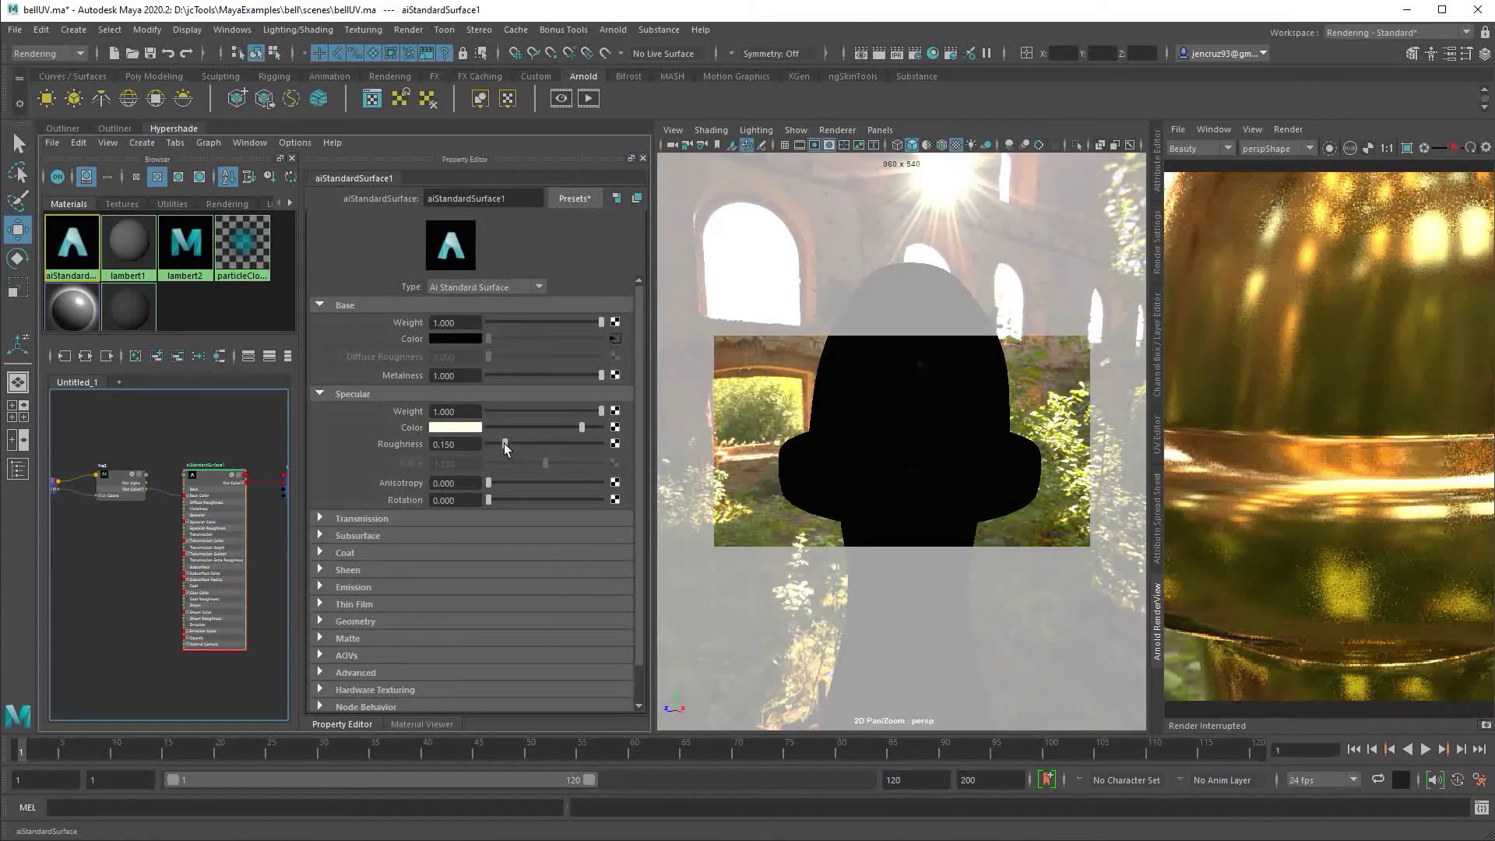
pyautogui.moveTo(503, 443); pyautogui.dragTo(650, 450)
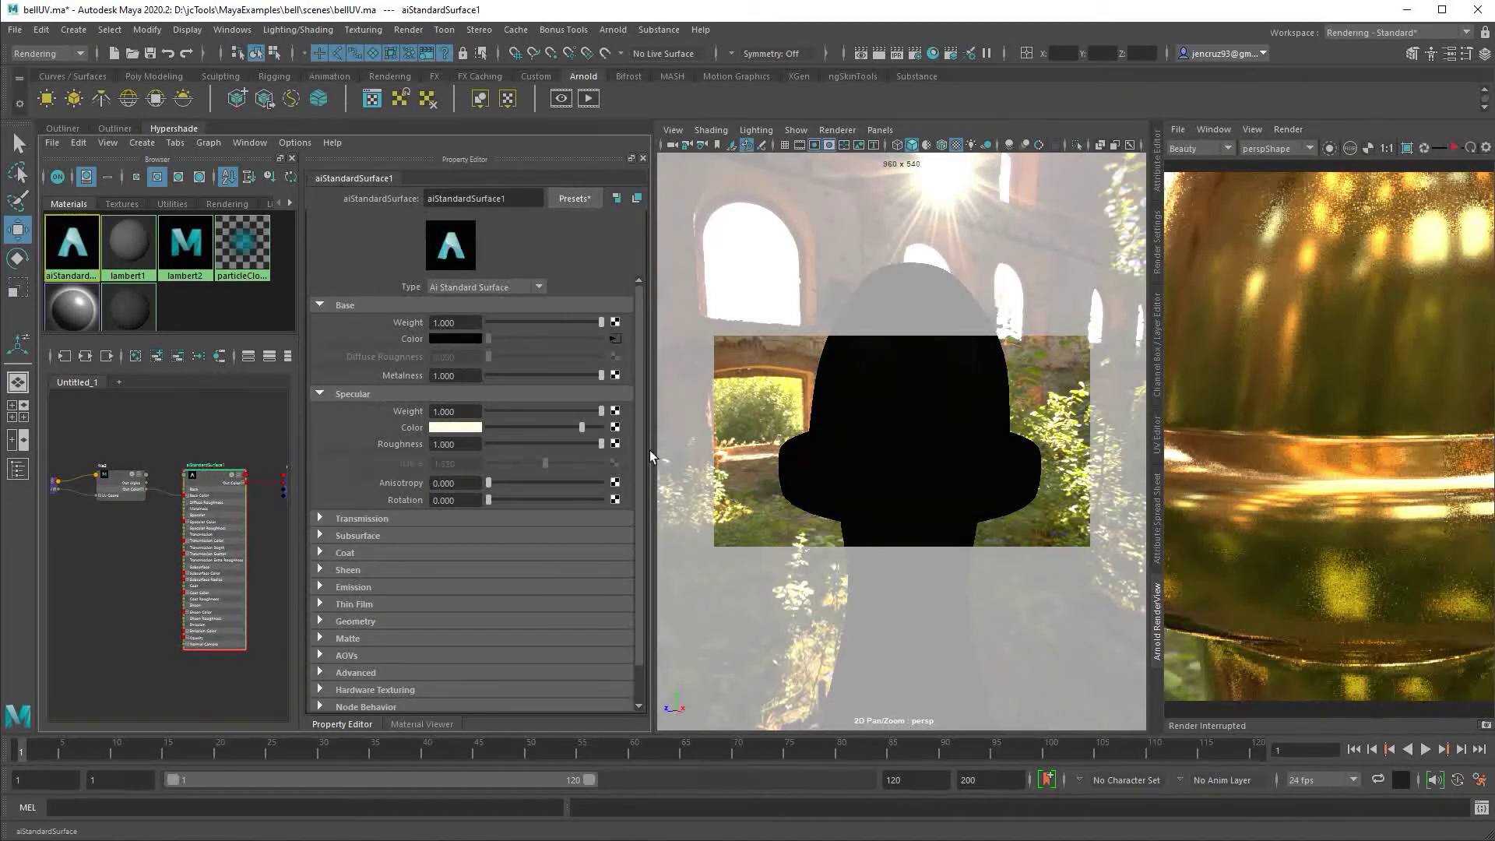
pyautogui.click(1455, 147)
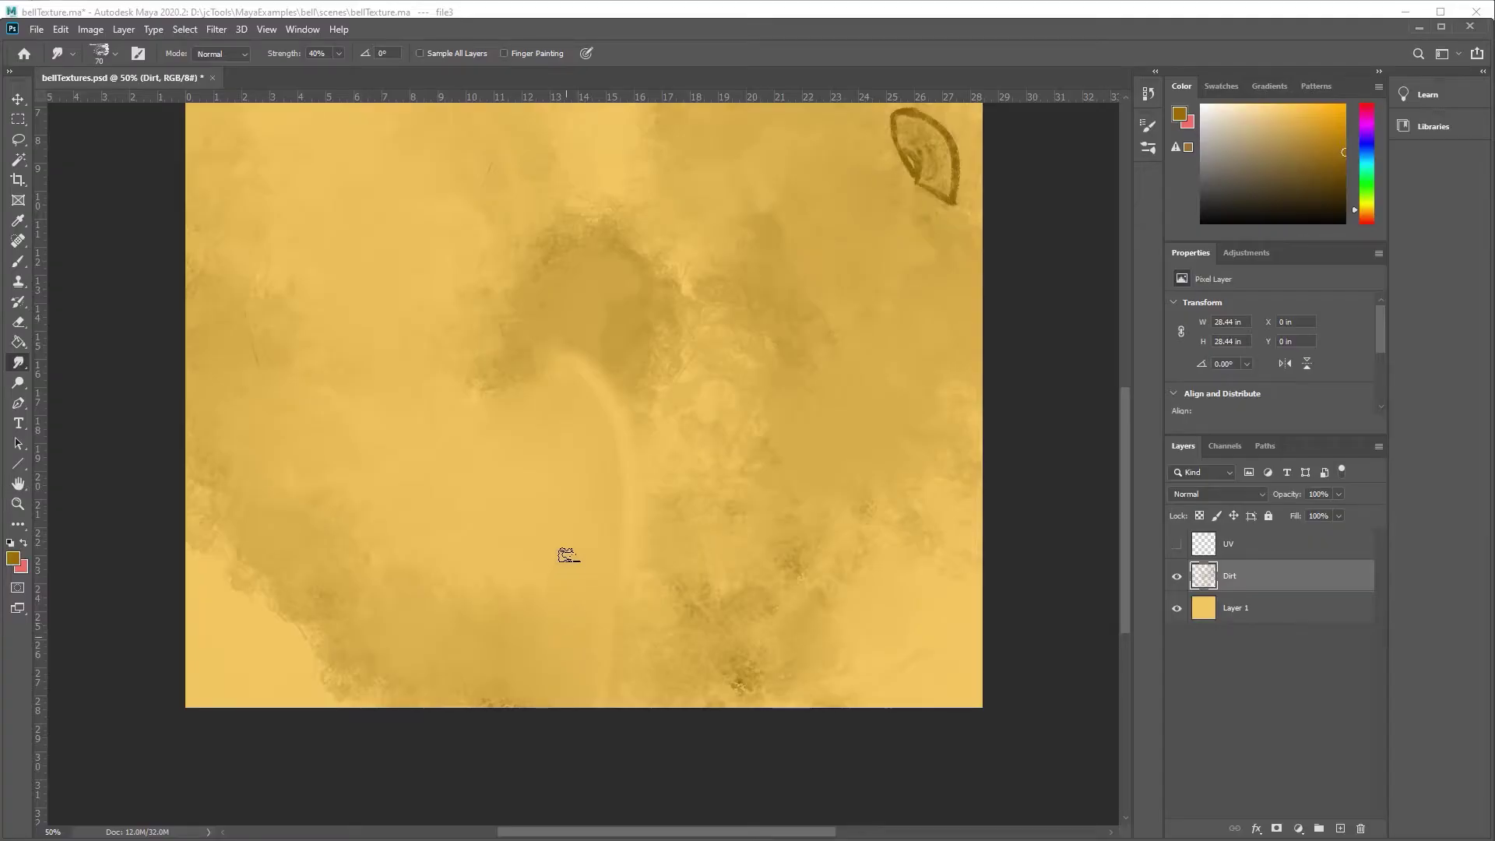
# - Brush a dark streak on the Dirt layer, smudge it into the gold, and show the UV layer
pyautogui.press('b')
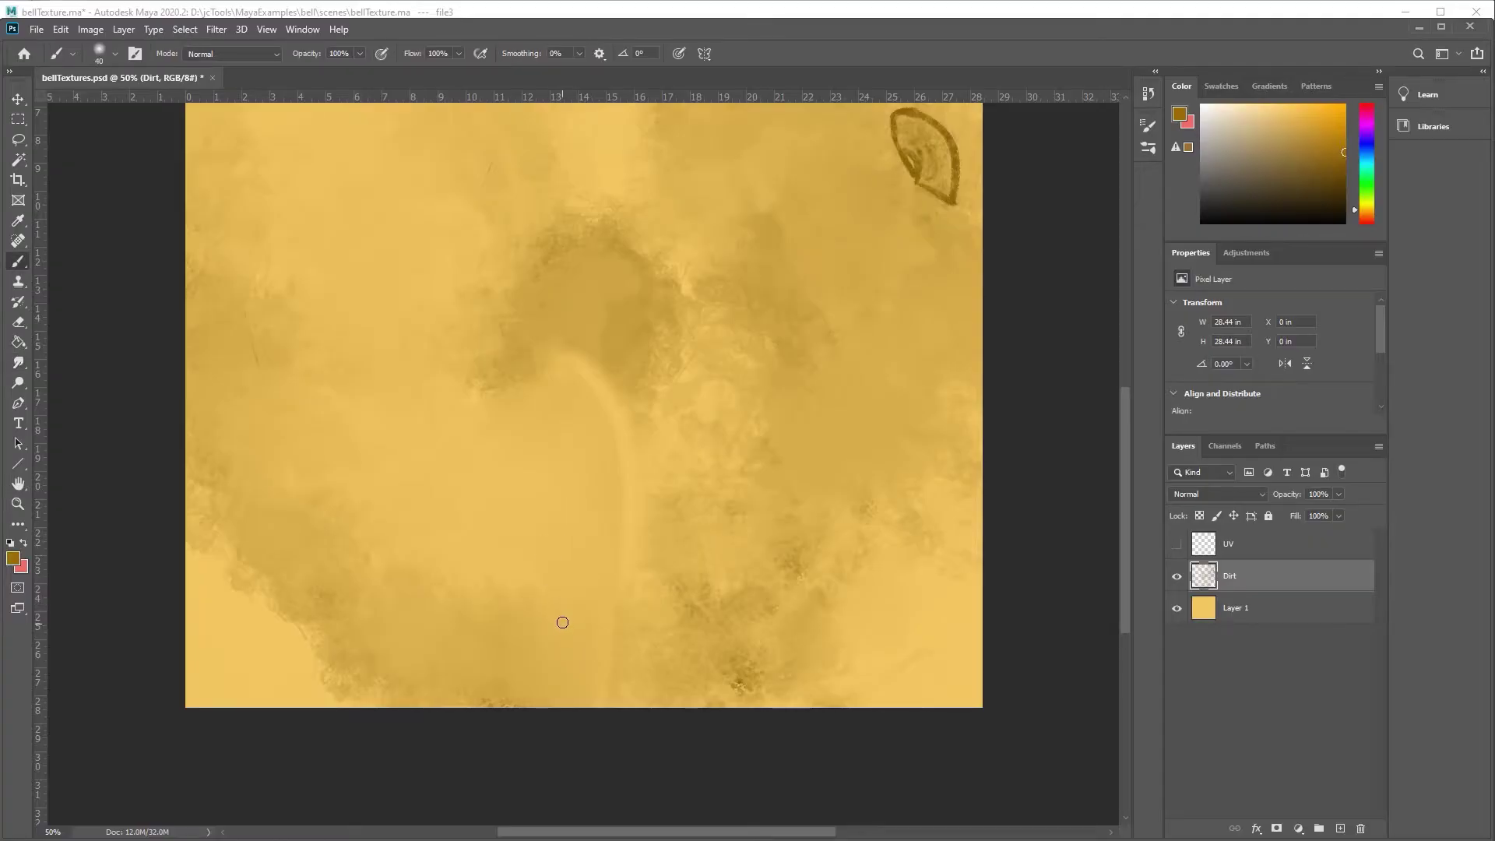
pyautogui.moveTo(557, 628); pyautogui.dragTo(573, 473)
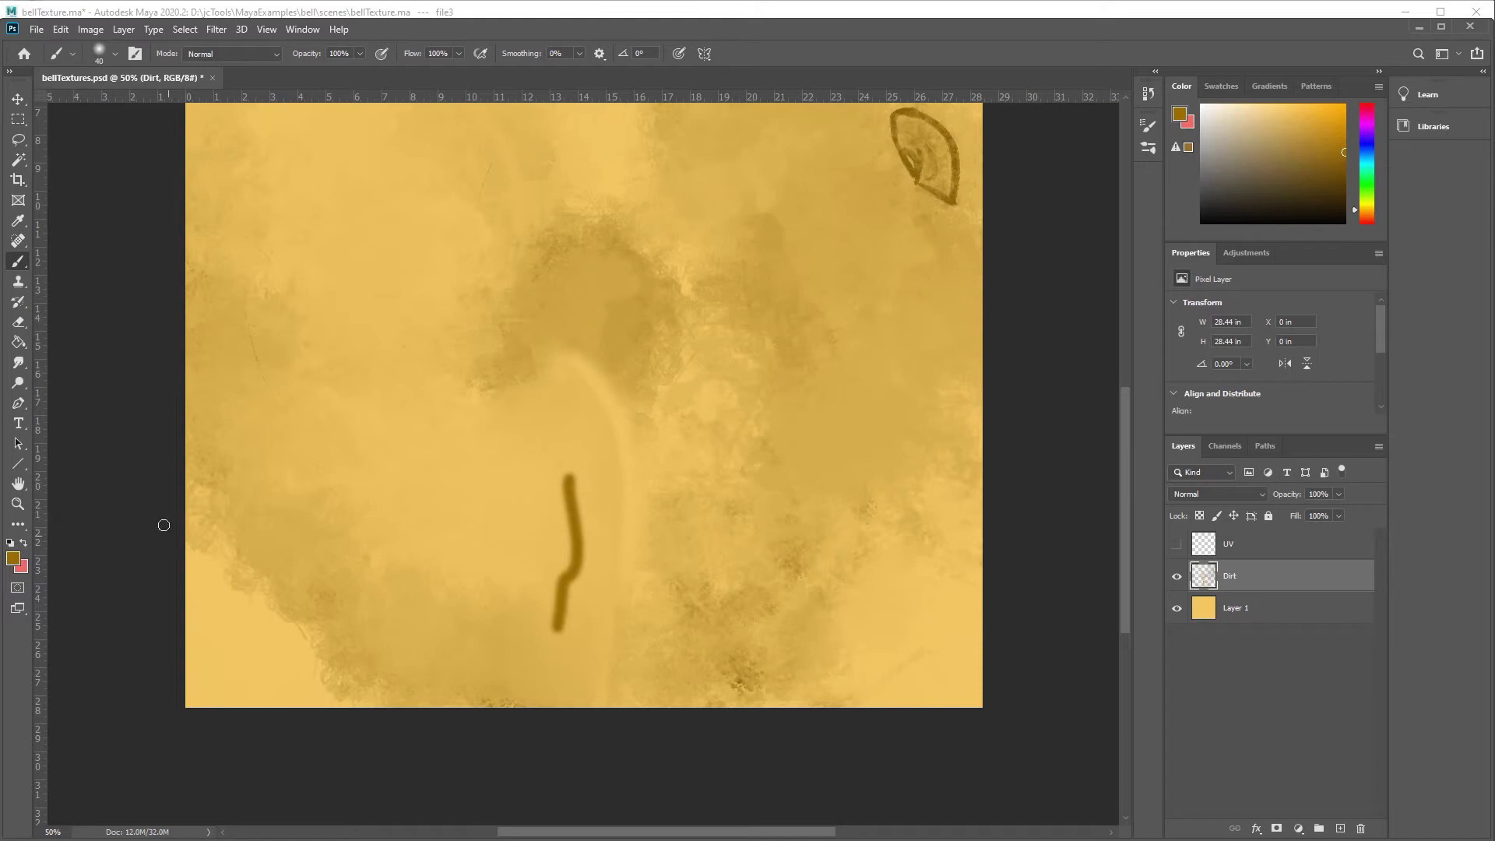
pyautogui.click(18, 362)
pyautogui.moveTo(561, 597)
pyautogui.mouseDown()
pyautogui.moveTo(554, 634)
pyautogui.moveTo(574, 457)
pyautogui.moveTo(568, 477)
pyautogui.moveTo(557, 468)
pyautogui.moveTo(564, 611)
pyautogui.moveTo(547, 678)
pyautogui.moveTo(564, 567)
pyautogui.moveTo(586, 583)
pyautogui.moveTo(488, 521)
pyautogui.moveTo(521, 584)
pyautogui.moveTo(536, 476)
pyautogui.moveTo(577, 487)
pyautogui.moveTo(611, 537)
pyautogui.mouseUp()
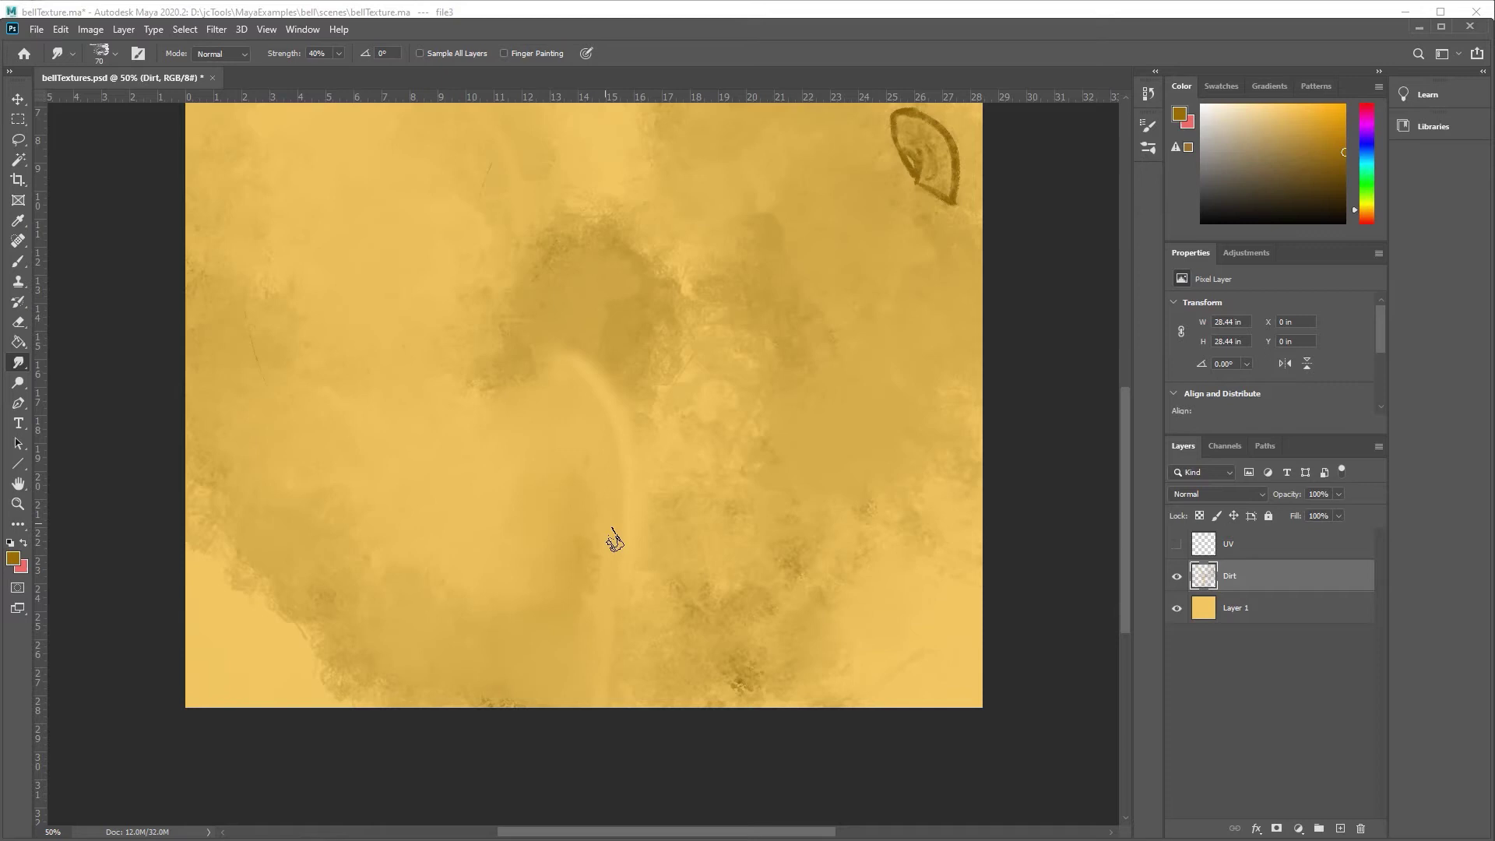
pyautogui.click(1177, 544)
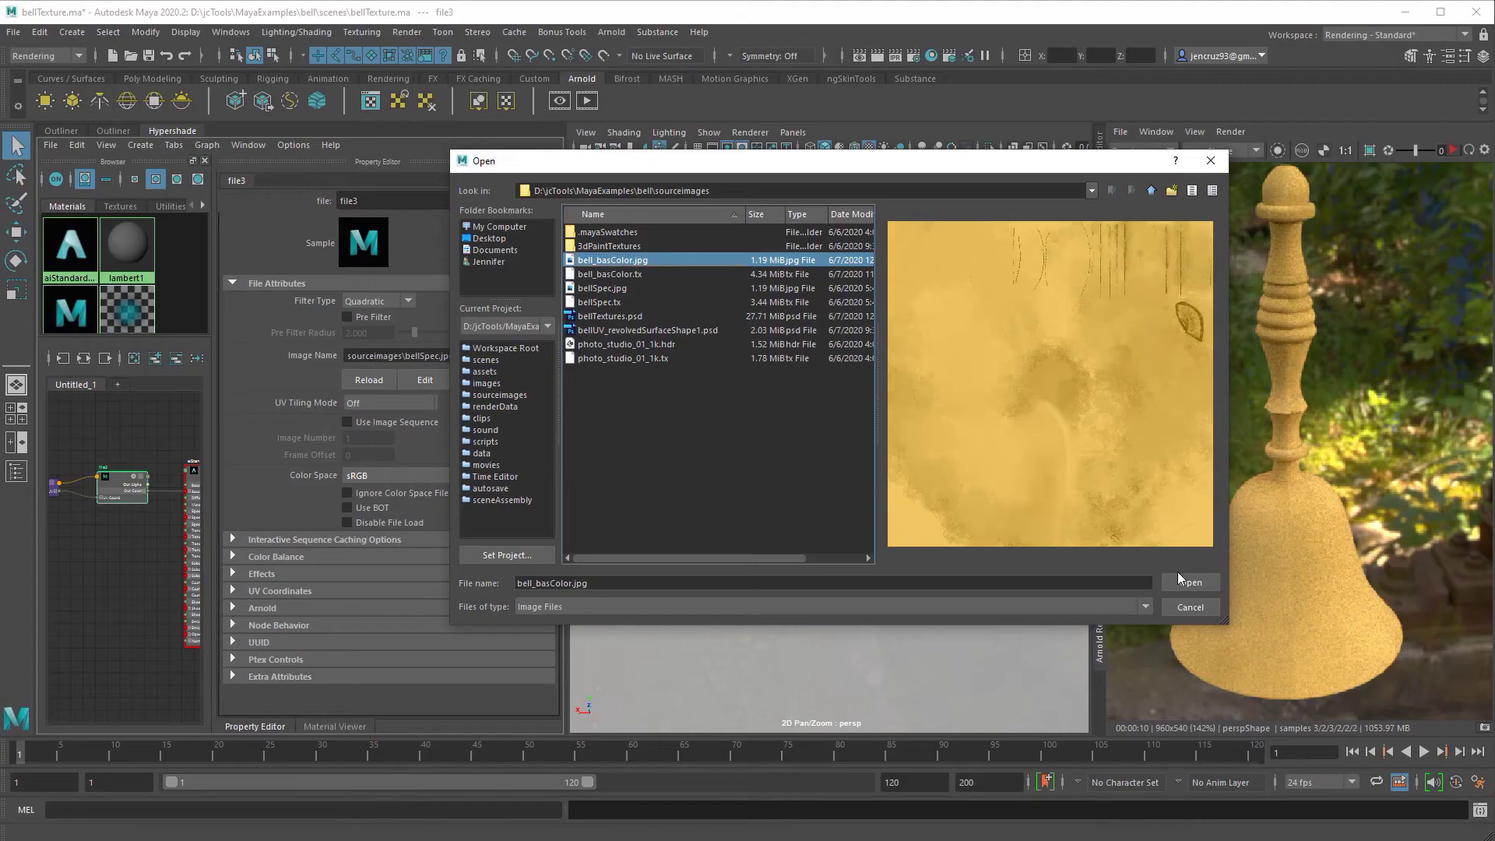
# - Load bell_basColor.jpg into file3, re-render in Arnold, and switch the bellUV mesh to edge selection
pyautogui.click(1178, 572)
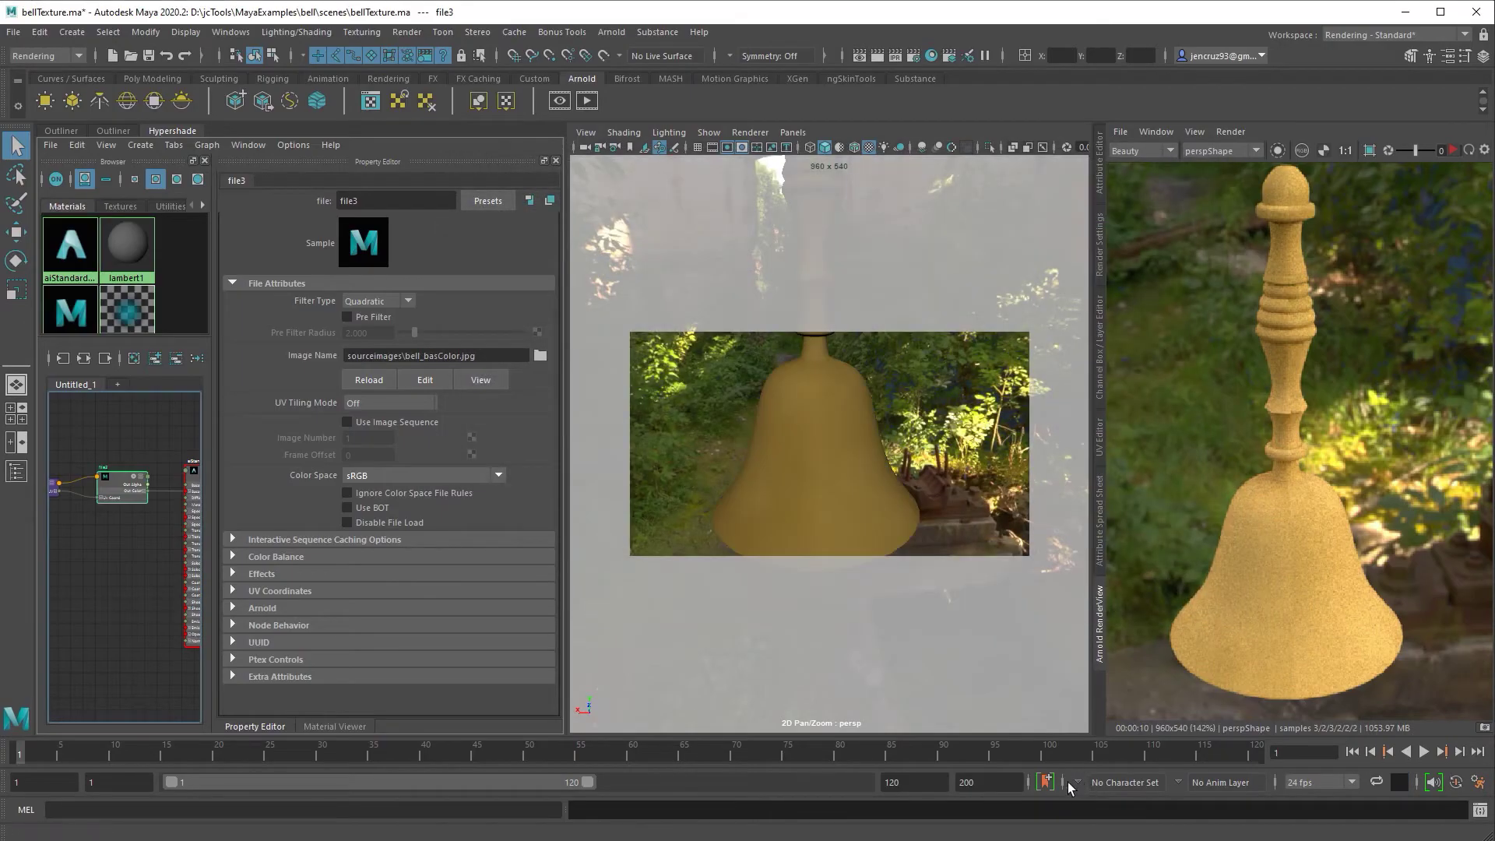
pyautogui.click(1454, 152)
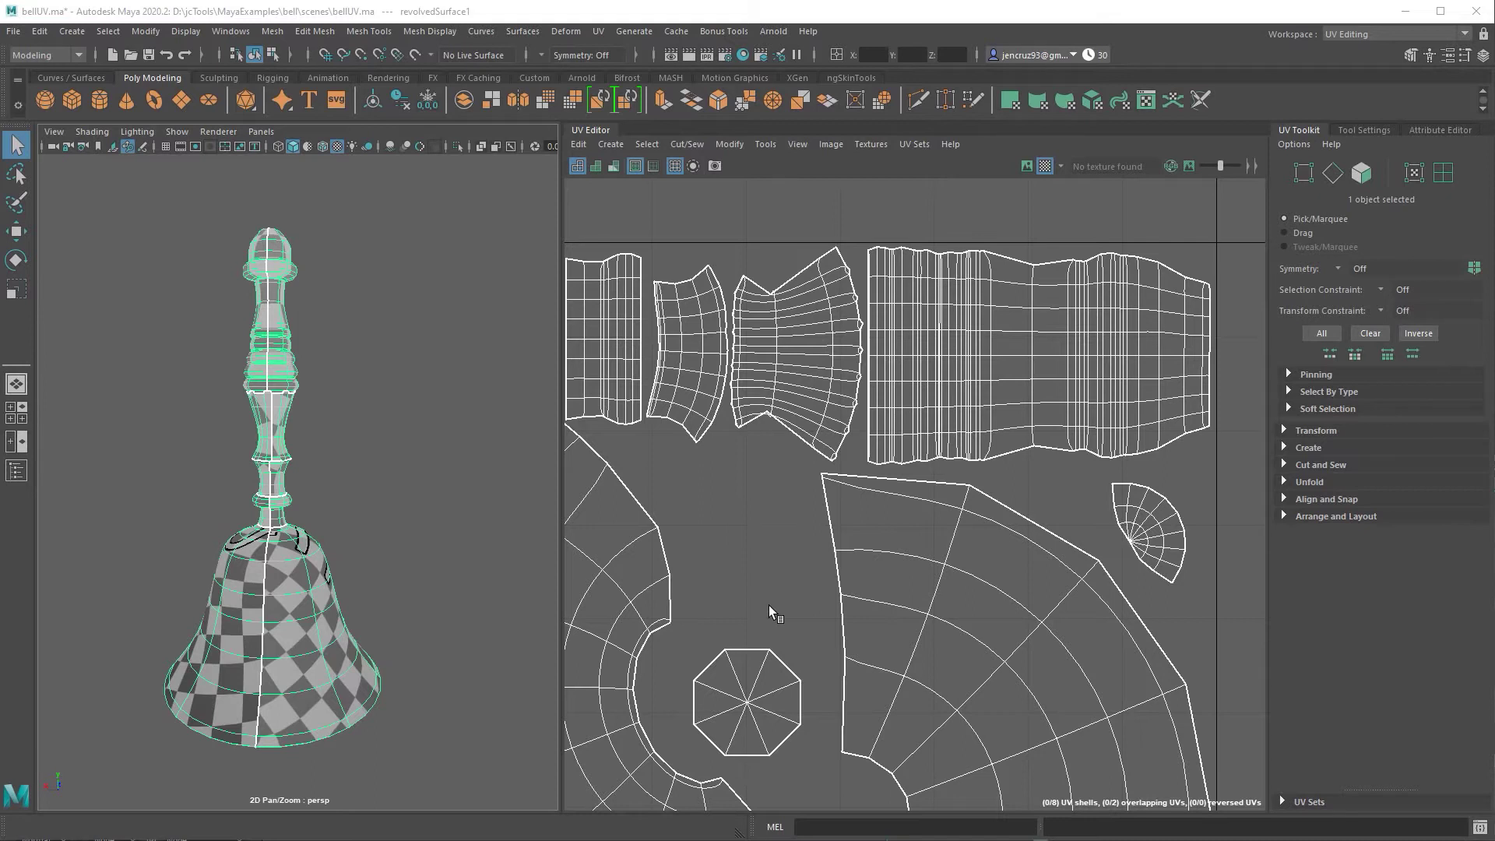
pyautogui.moveTo(327, 412); pyautogui.dragTo(270, 402, button='right')
# - Select the neck, handle and front edge loops on the faceted bell to inspect its seams
pyautogui.doubleClick(270, 403)
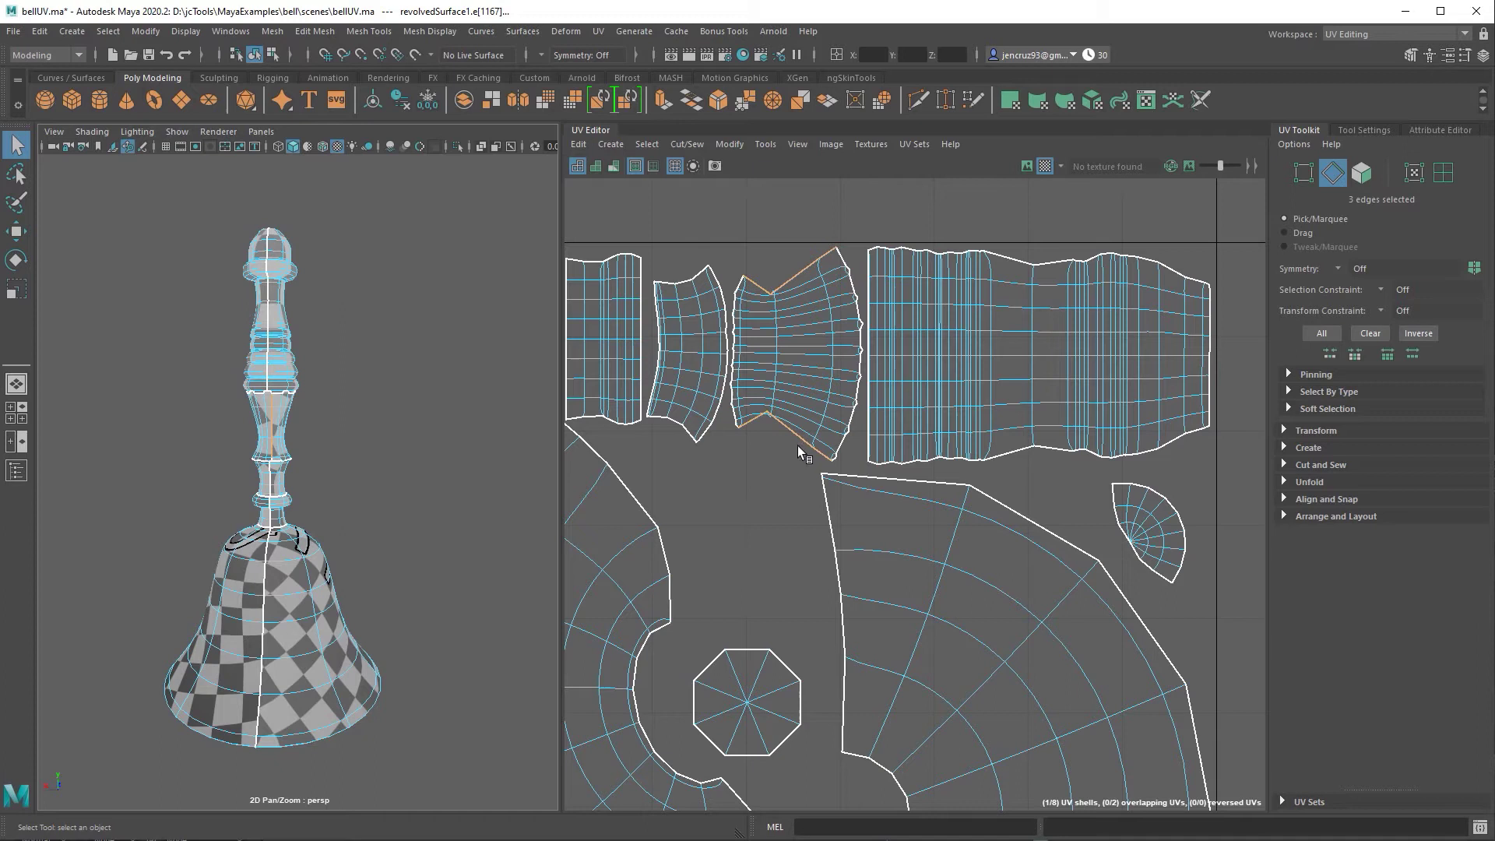
pyautogui.press('1')
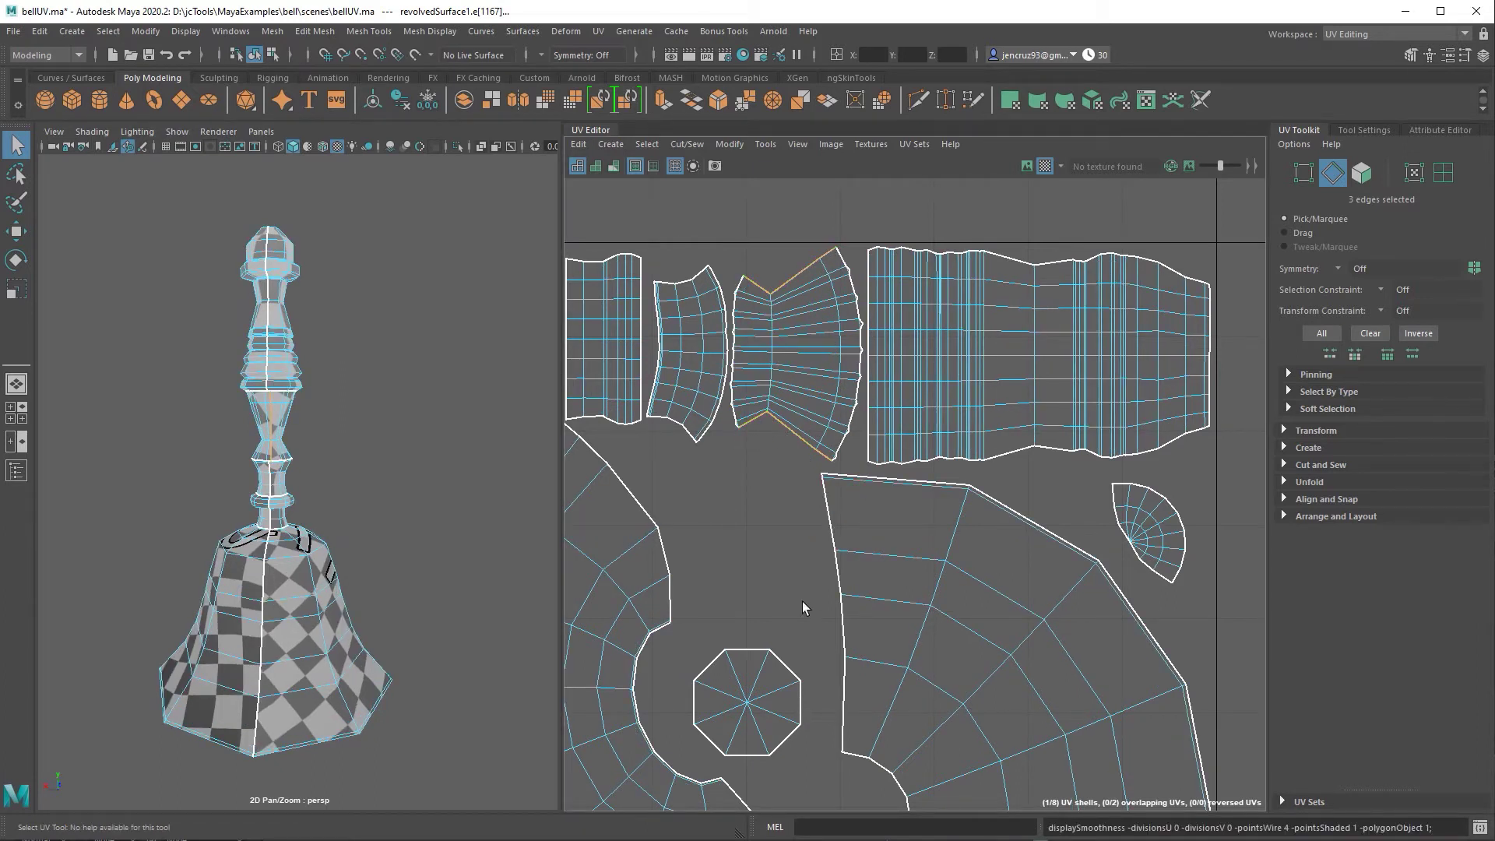
pyautogui.doubleClick(268, 325)
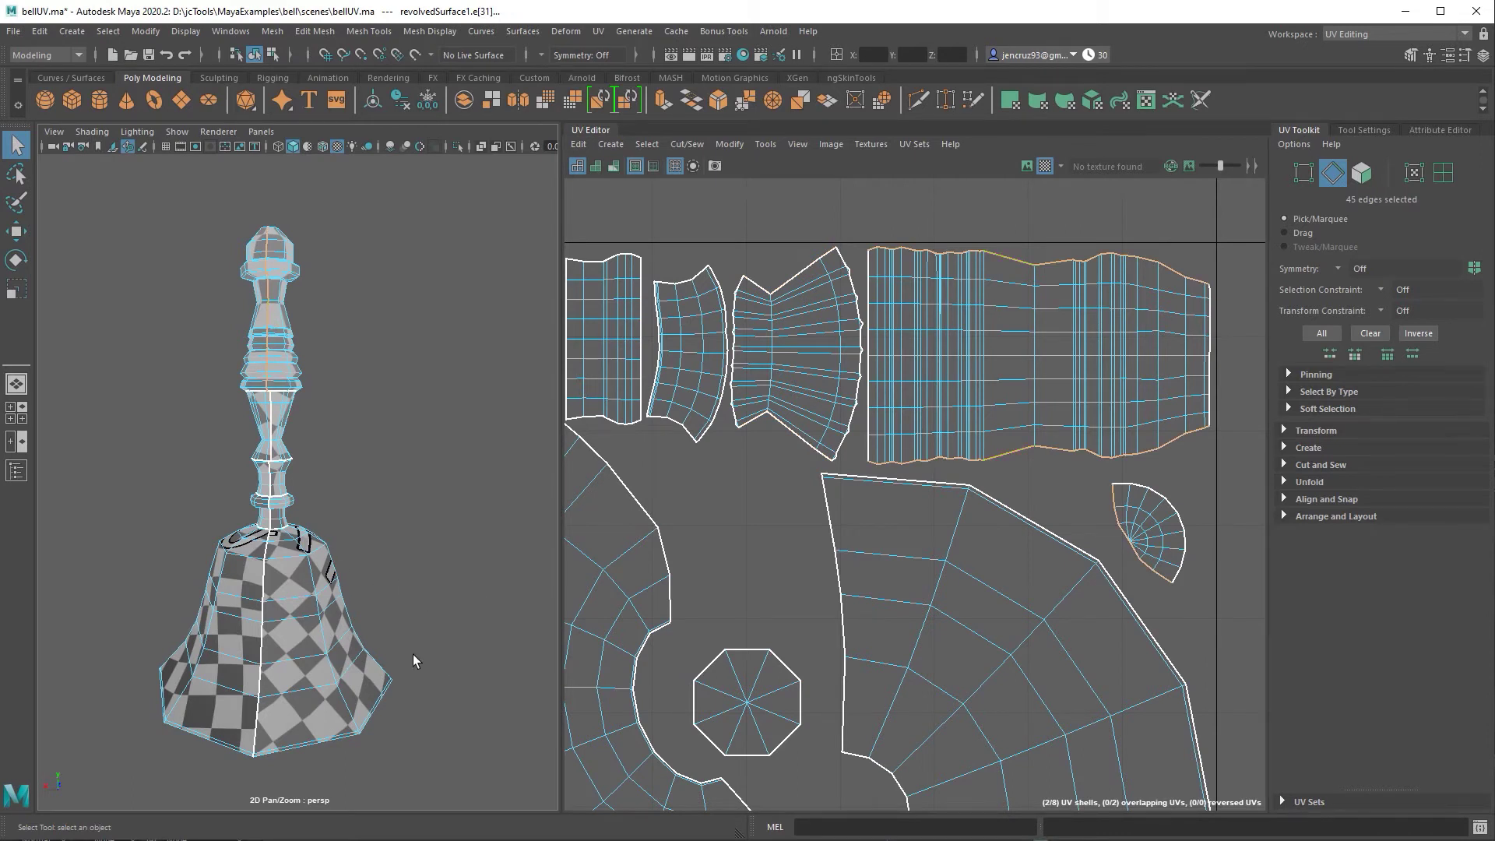
pyautogui.doubleClick(262, 584)
# - Frame the whole UV layout in the UV Editor and clear the seam edge selection
pyautogui.keyDown('alt'); pyautogui.moveTo(909, 701); pyautogui.dragTo(806, 709, button='right'); pyautogui.keyUp('alt')
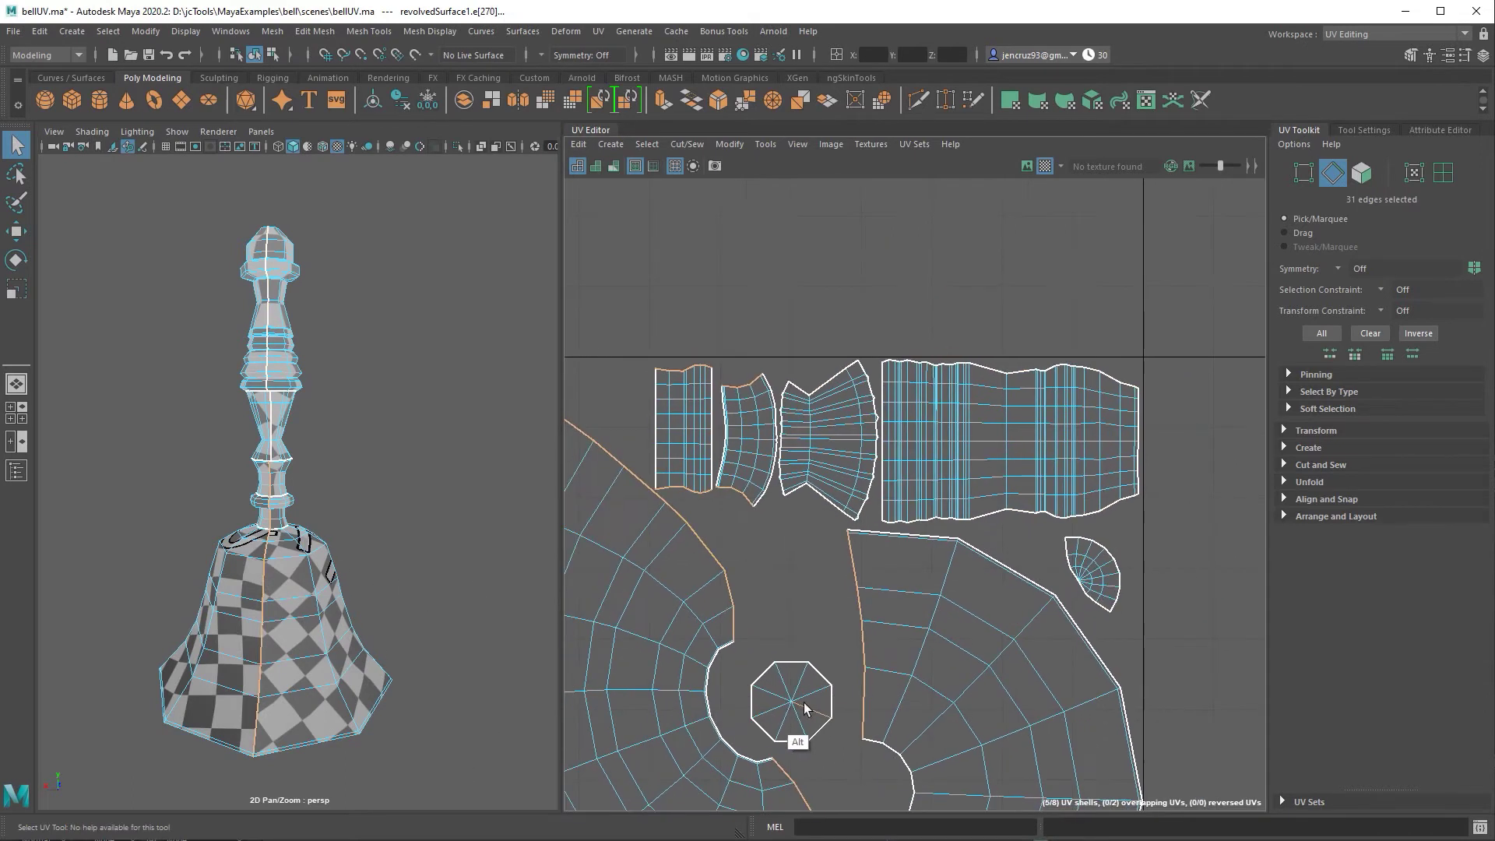
pyautogui.keyDown('alt'); pyautogui.moveTo(806, 709); pyautogui.dragTo(901, 564, button='middle'); pyautogui.keyUp('alt')
pyautogui.keyDown('alt'); pyautogui.moveTo(901, 564); pyautogui.dragTo(827, 628, button='right'); pyautogui.keyUp('alt')
pyautogui.keyDown('alt'); pyautogui.moveTo(828, 628); pyautogui.dragTo(937, 701, button='middle'); pyautogui.keyUp('alt')
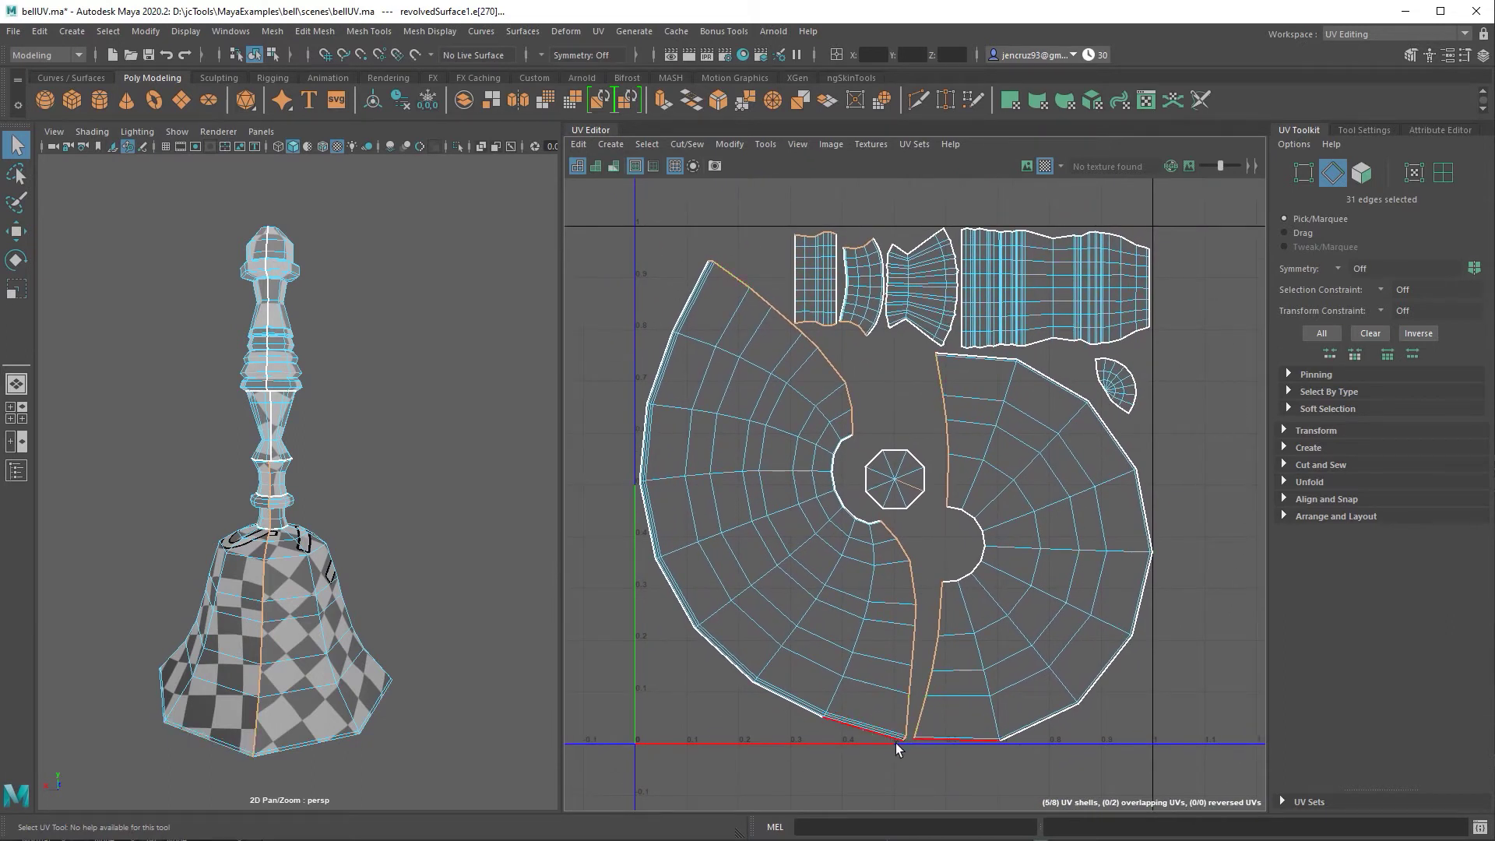
pyautogui.click(884, 793)
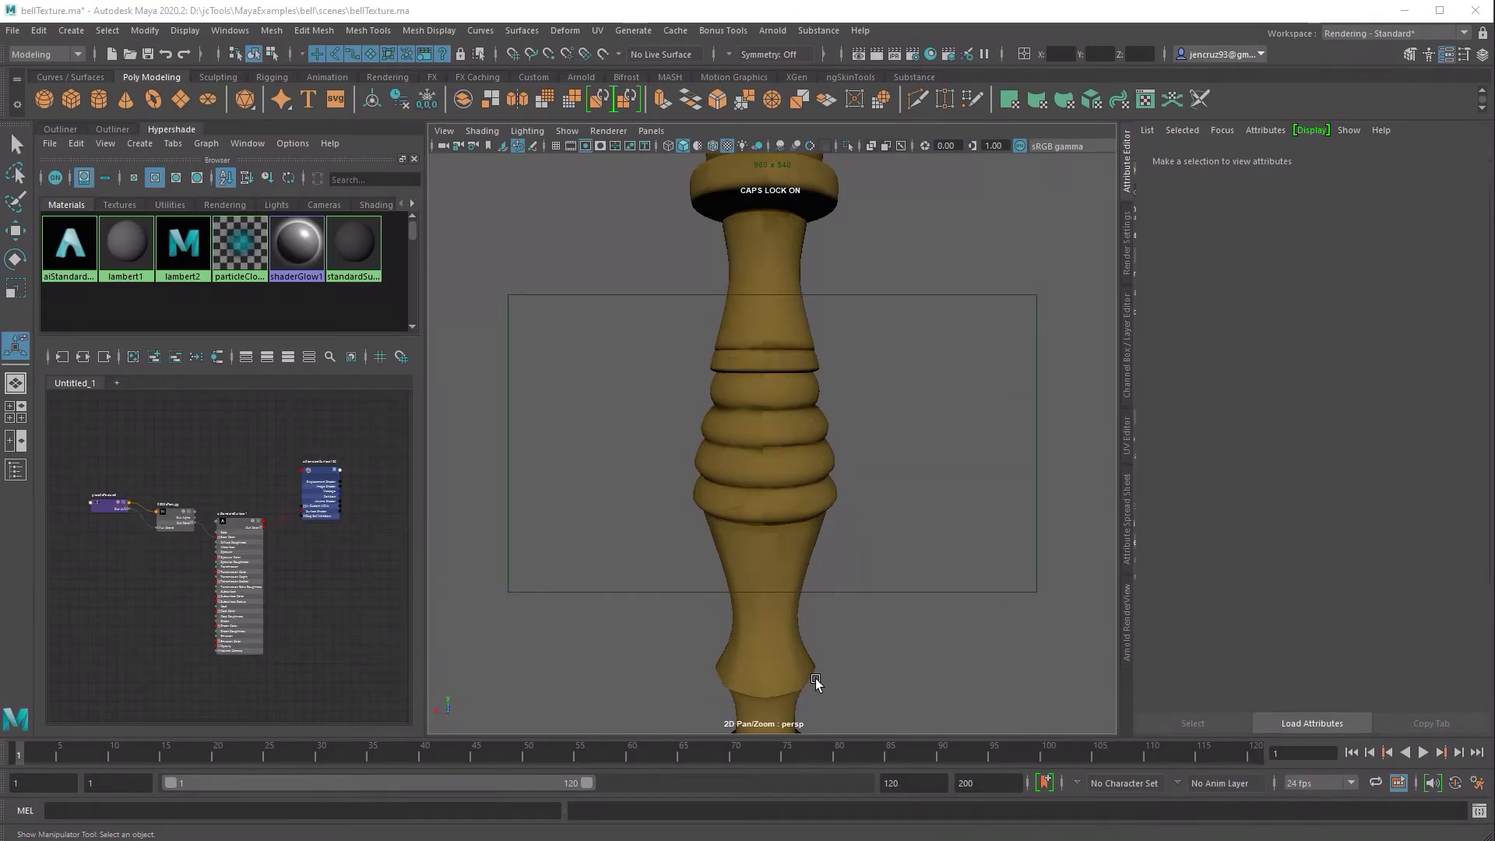
# - Show the bell's low-poly cage, reframe the view and select the bell mesh
pyautogui.click(805, 689)
pyautogui.press('1')
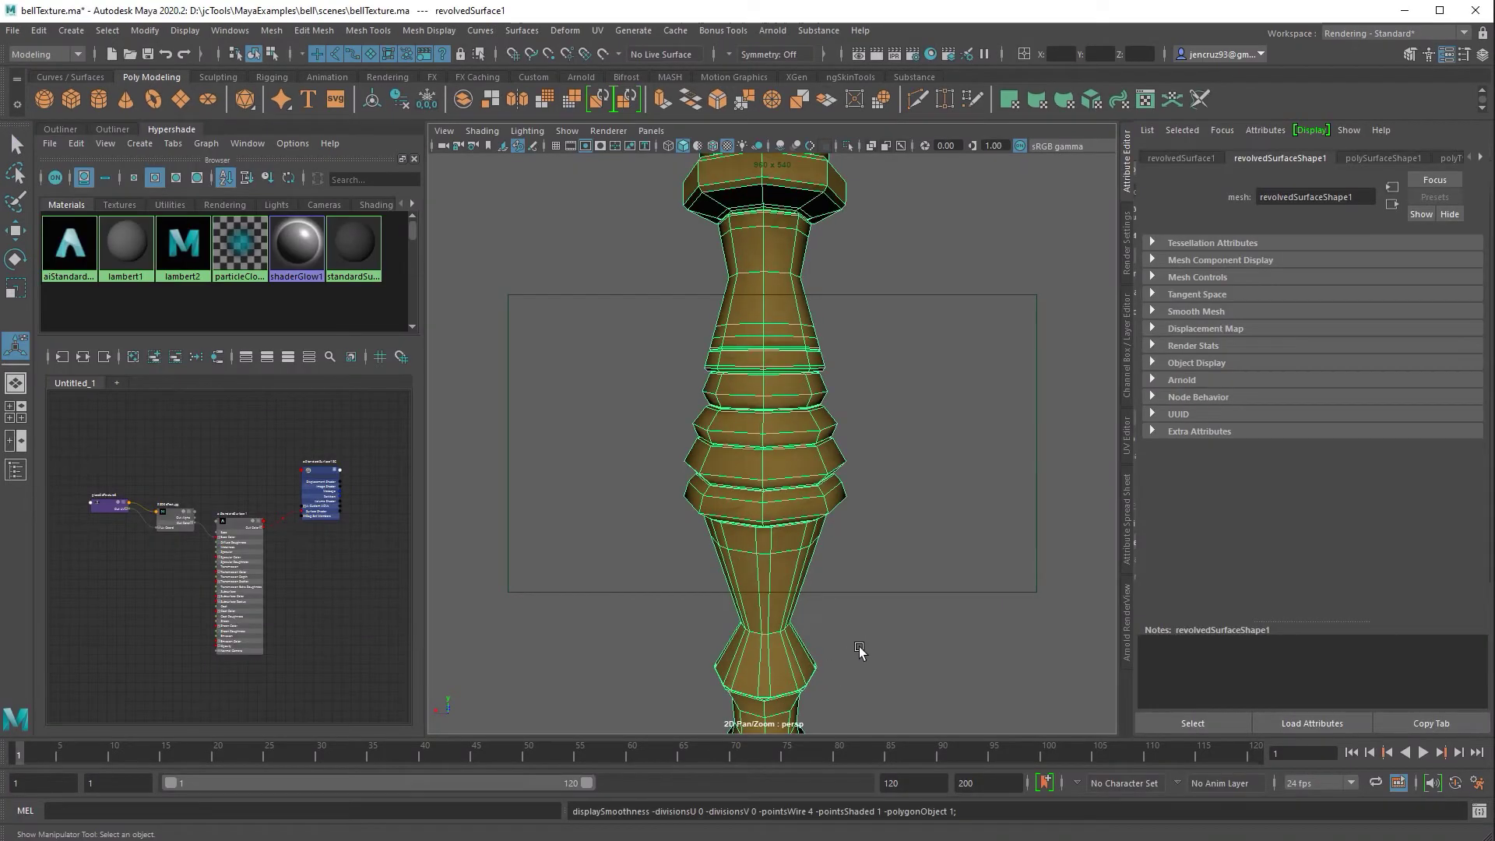
pyautogui.click(908, 678)
pyautogui.keyDown('alt'); pyautogui.moveTo(928, 681); pyautogui.dragTo(934, 660, button='middle'); pyautogui.keyUp('alt')
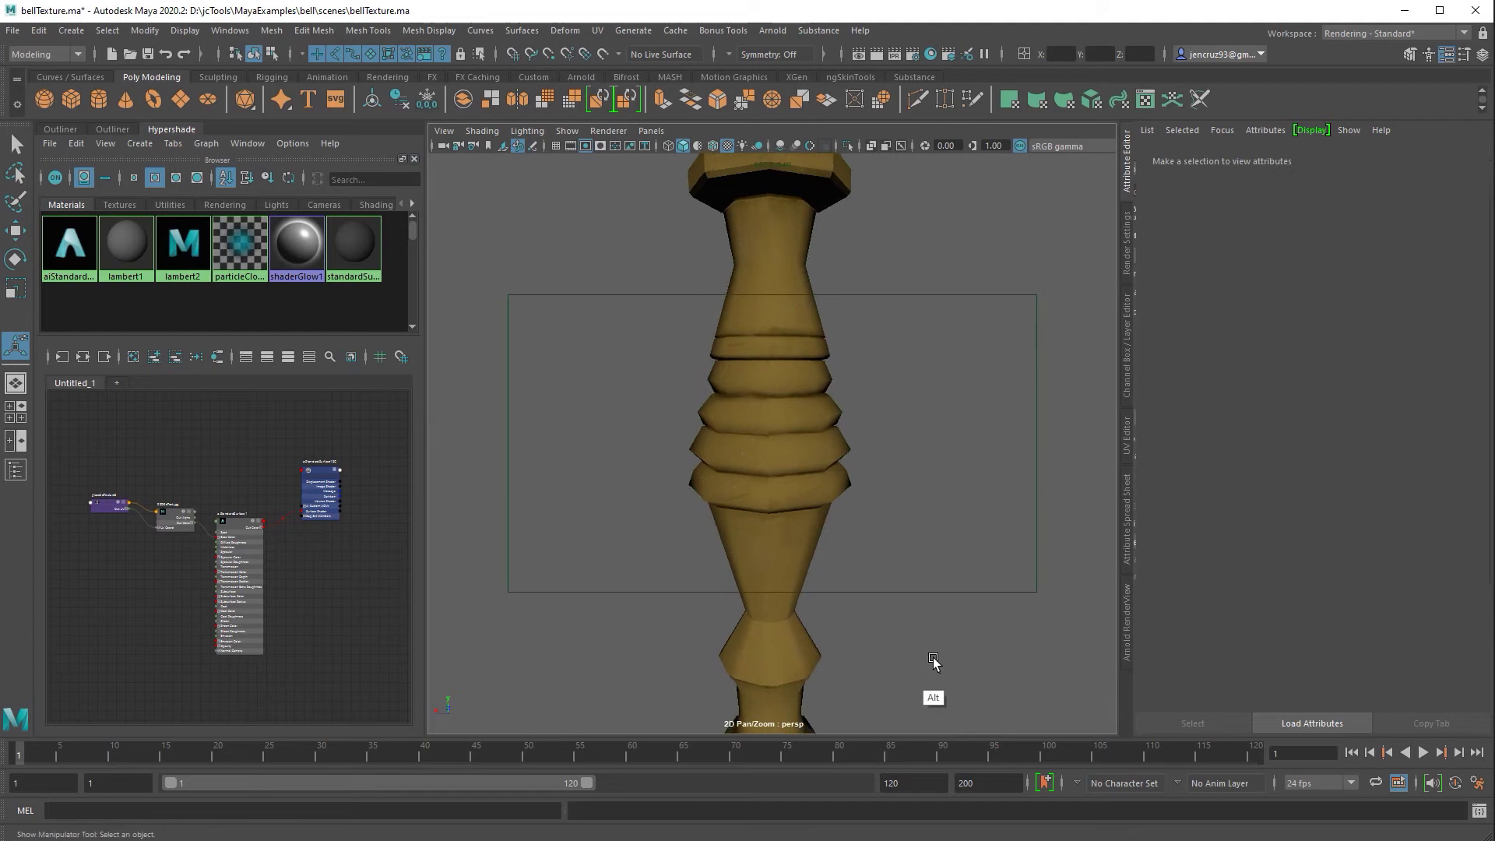
pyautogui.keyDown('alt'); pyautogui.moveTo(933, 661); pyautogui.dragTo(810, 651, button='right'); pyautogui.keyUp('alt')
pyautogui.click(794, 644)
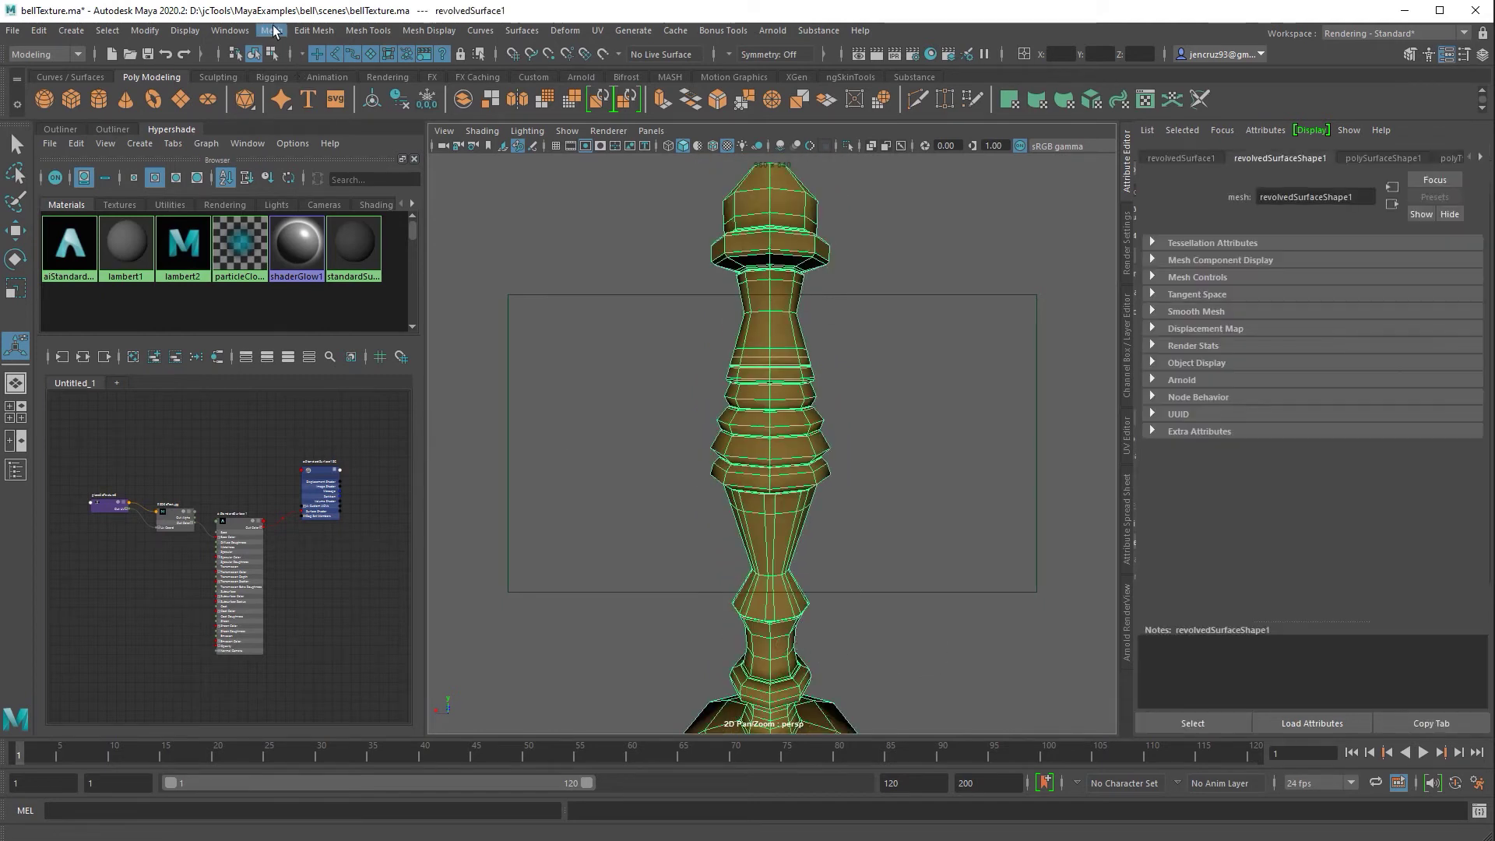
# - Apply Mesh > Smooth to the bell with Divisions set to 2 and inspect the result
pyautogui.click(272, 32)
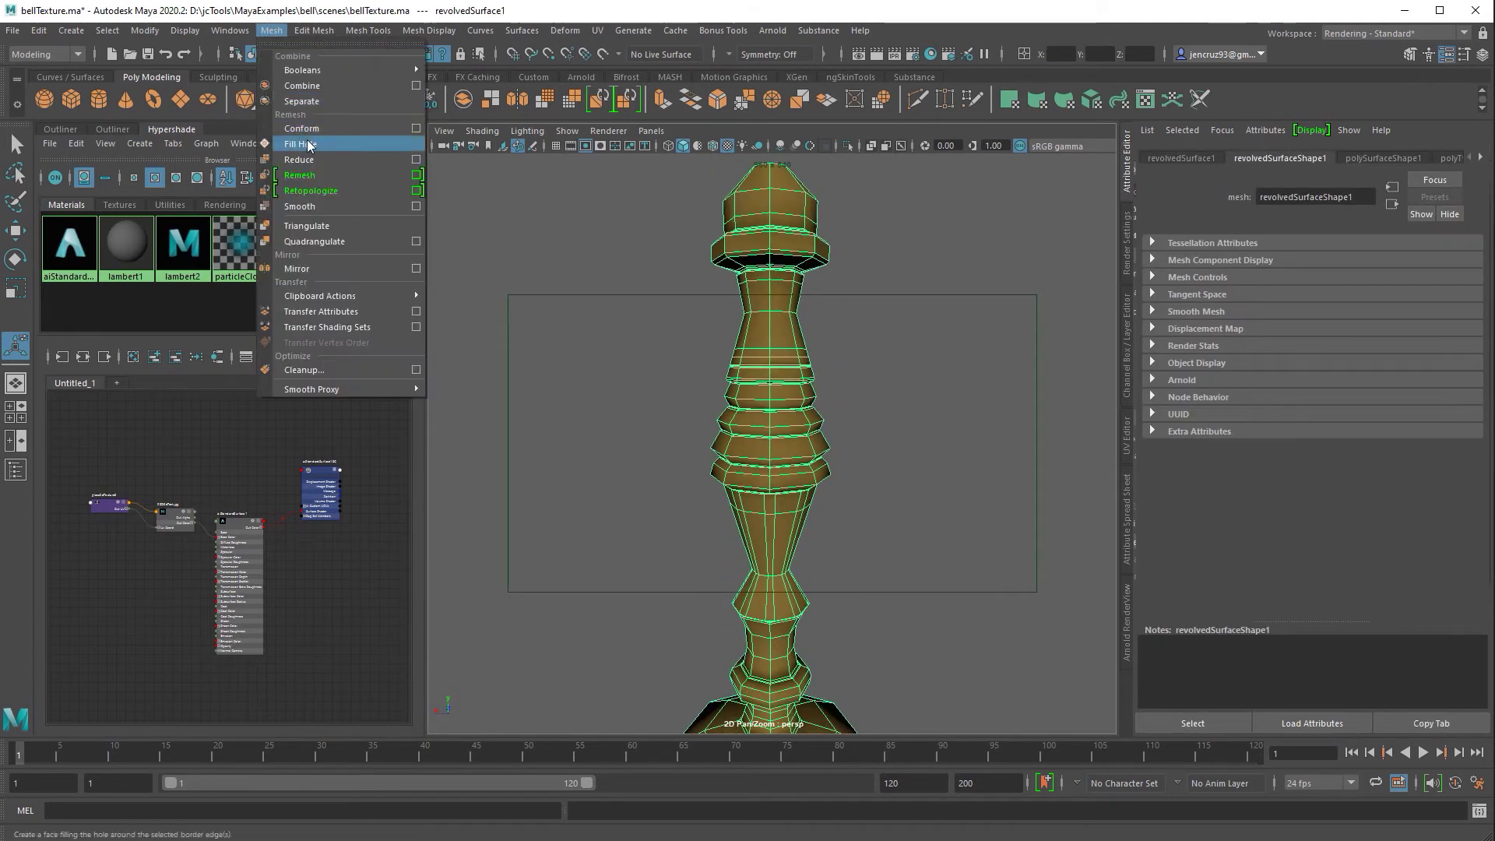
pyautogui.click(394, 212)
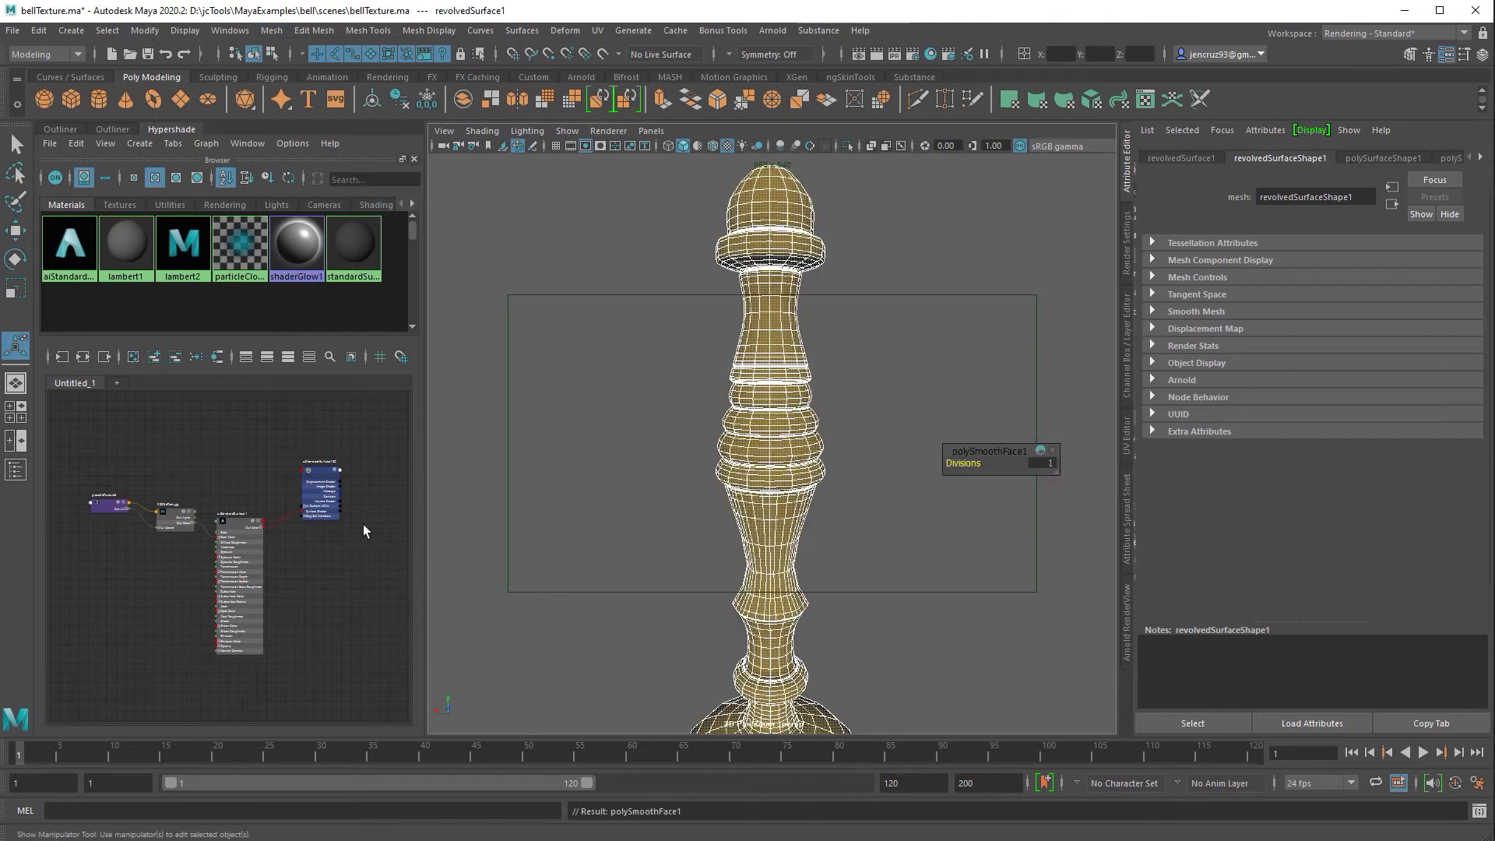
pyautogui.click(1047, 464)
pyautogui.write('2')
pyautogui.press('Return')
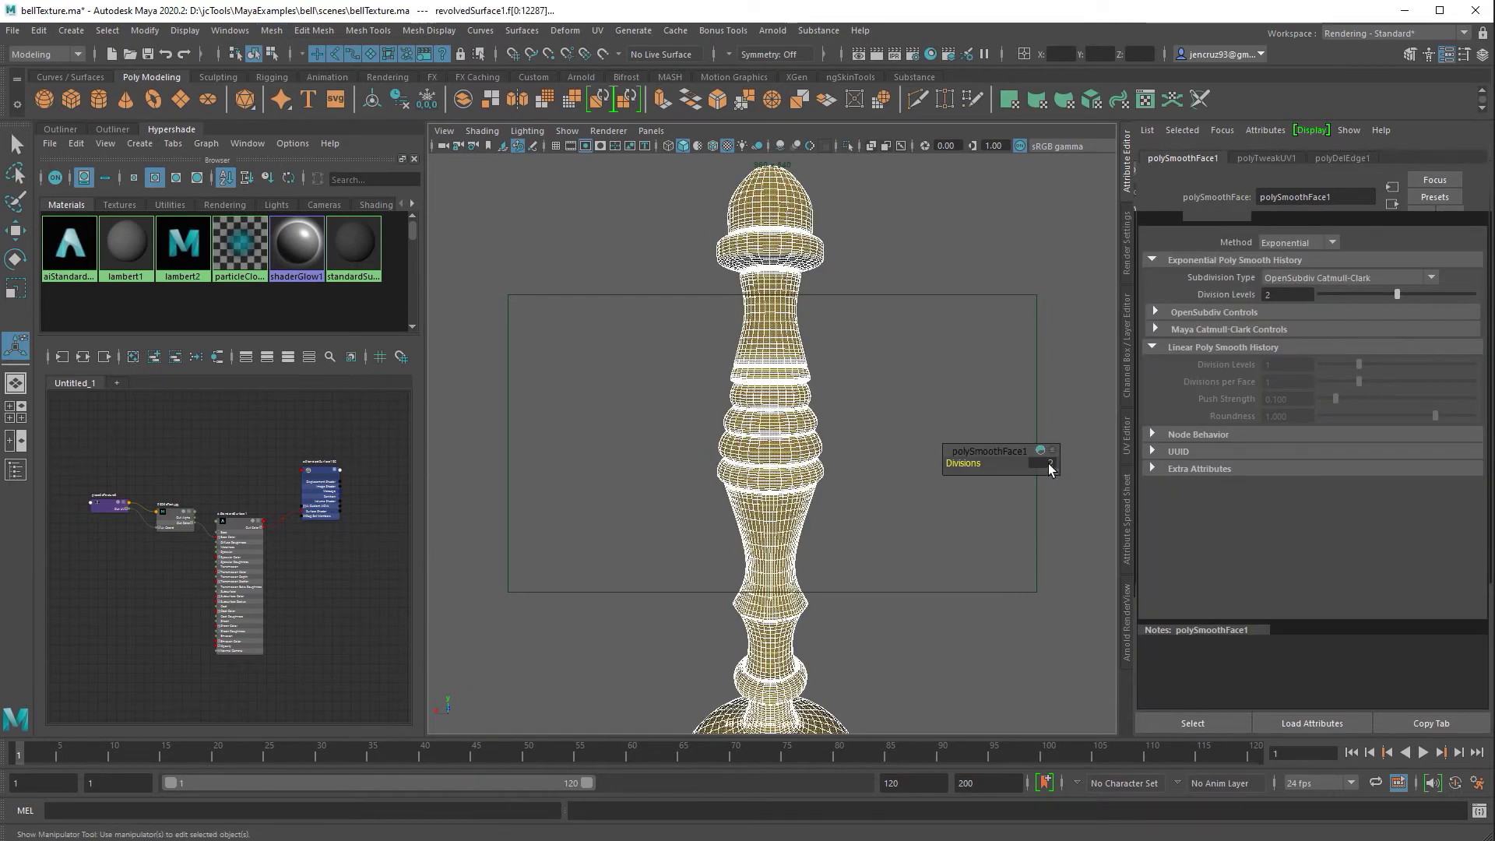
pyautogui.click(922, 660)
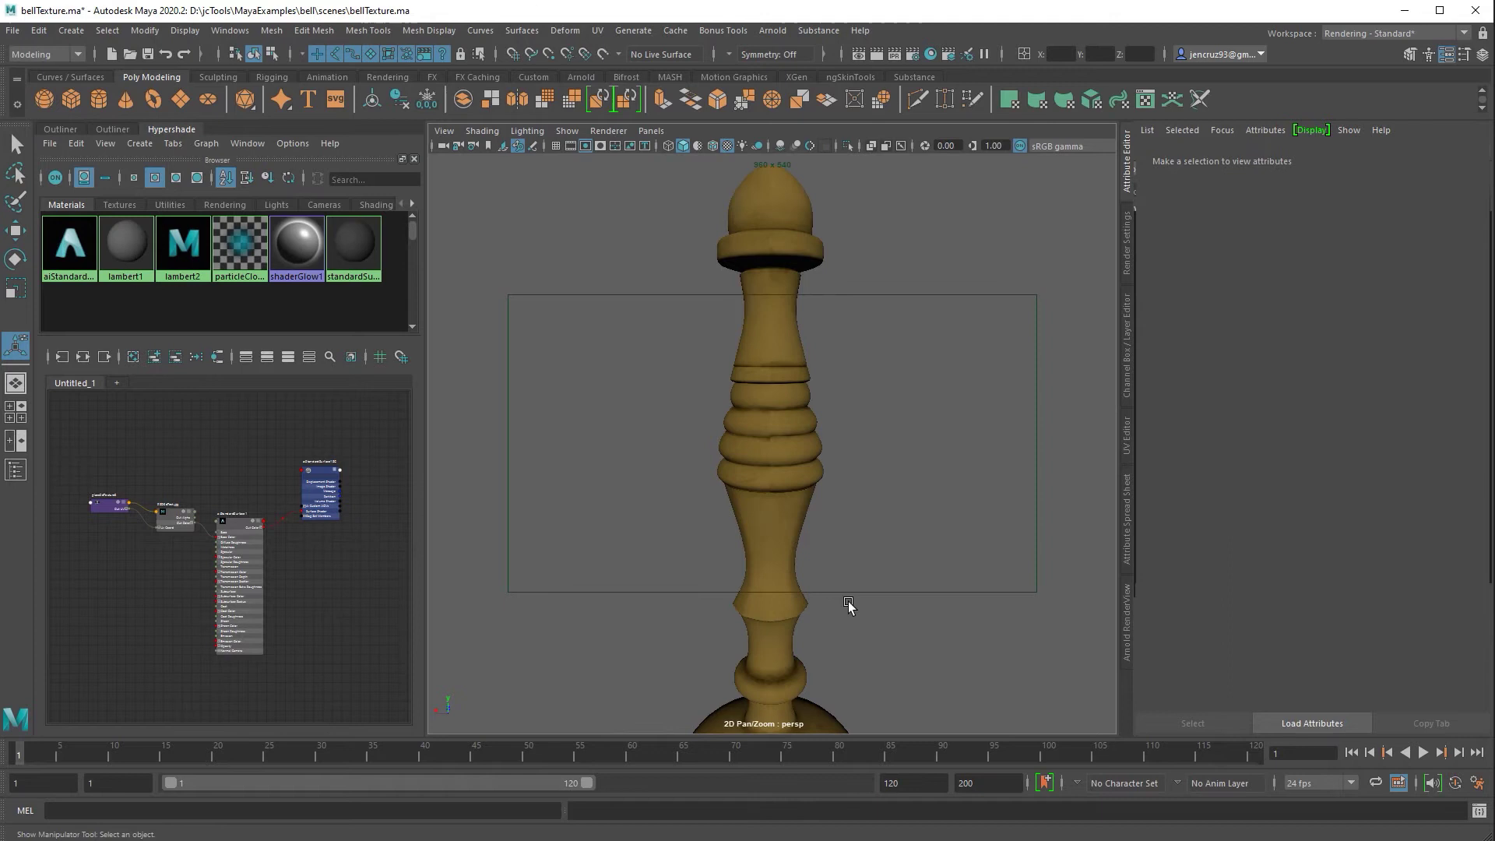
pyautogui.hotkey('ctrl', 'z')
pyautogui.moveTo(875, 634)
pyautogui.keyDown('alt'); pyautogui.mouseDown(button='middle')
pyautogui.moveTo(895, 534)
pyautogui.moveTo(912, 614)
pyautogui.moveTo(897, 630)
pyautogui.mouseUp(button='middle'); pyautogui.keyUp('alt')
pyautogui.click(12, 30)
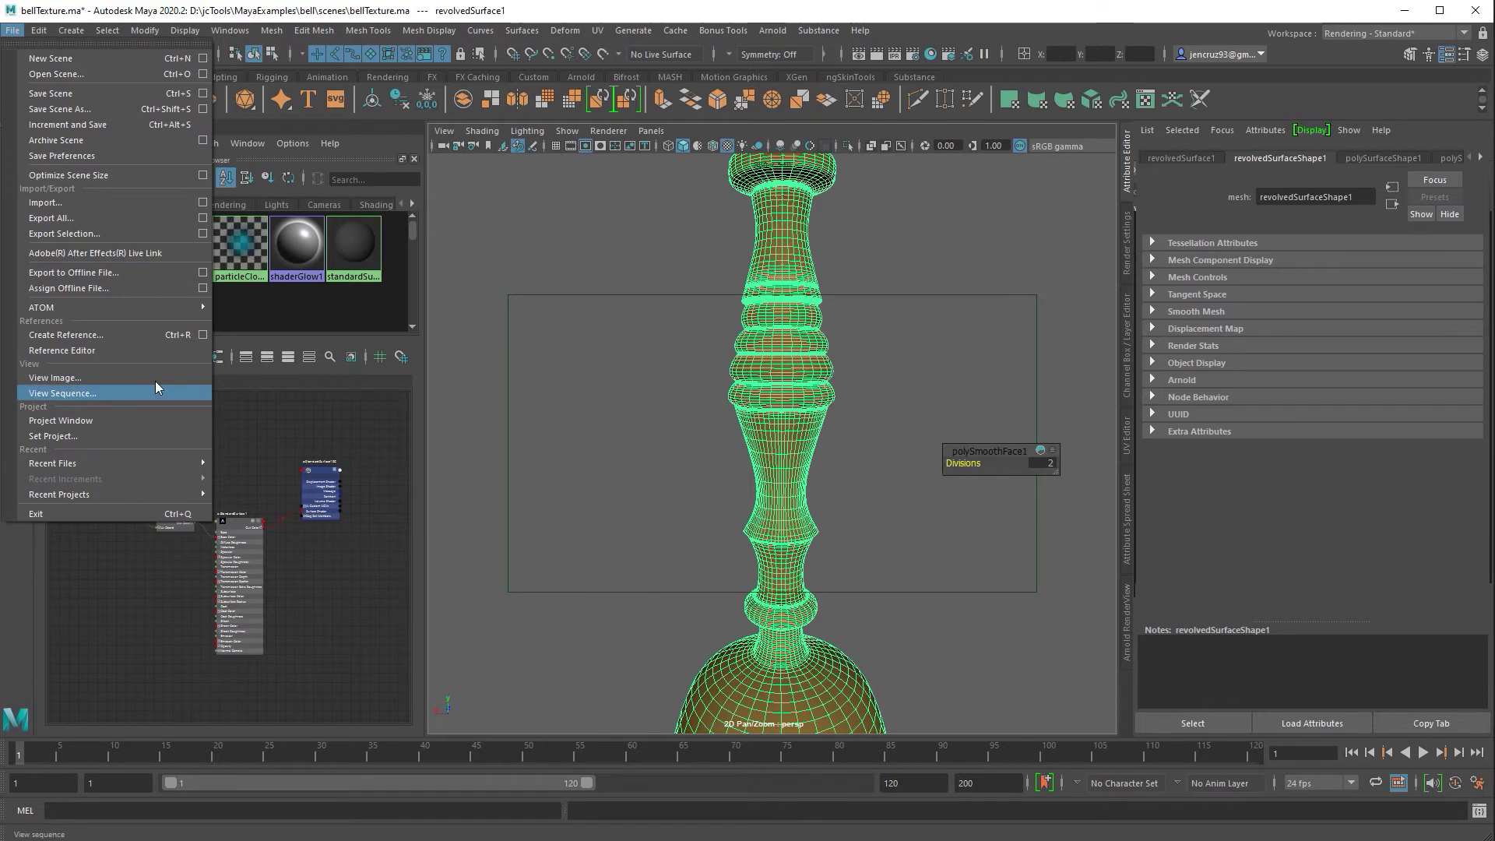
# - Cancel the first export attempt and search the Plug-in Manager for the obj plug-in
pyautogui.click(175, 233)
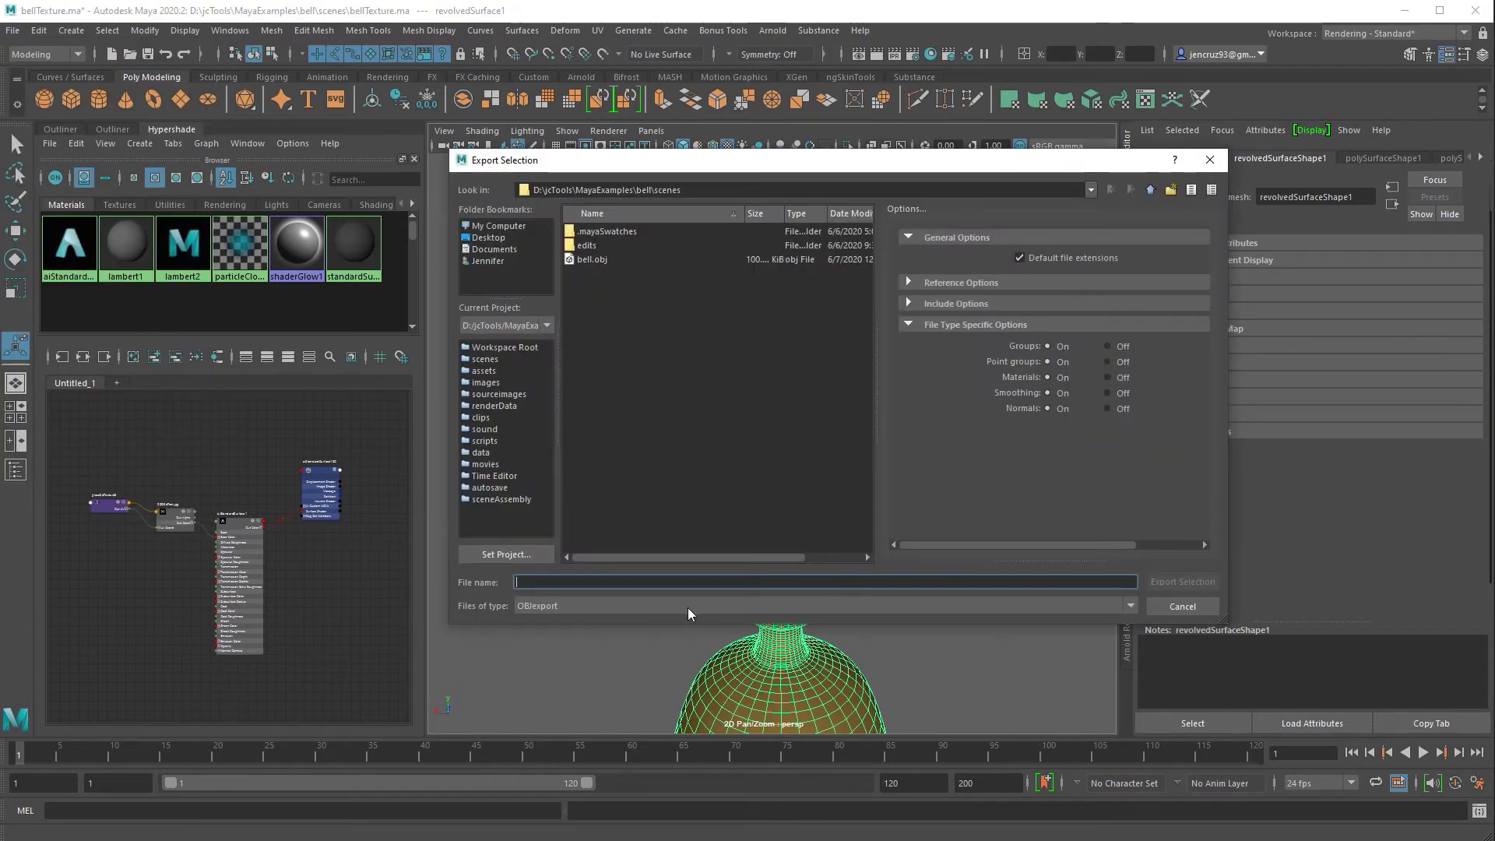
pyautogui.click(1182, 607)
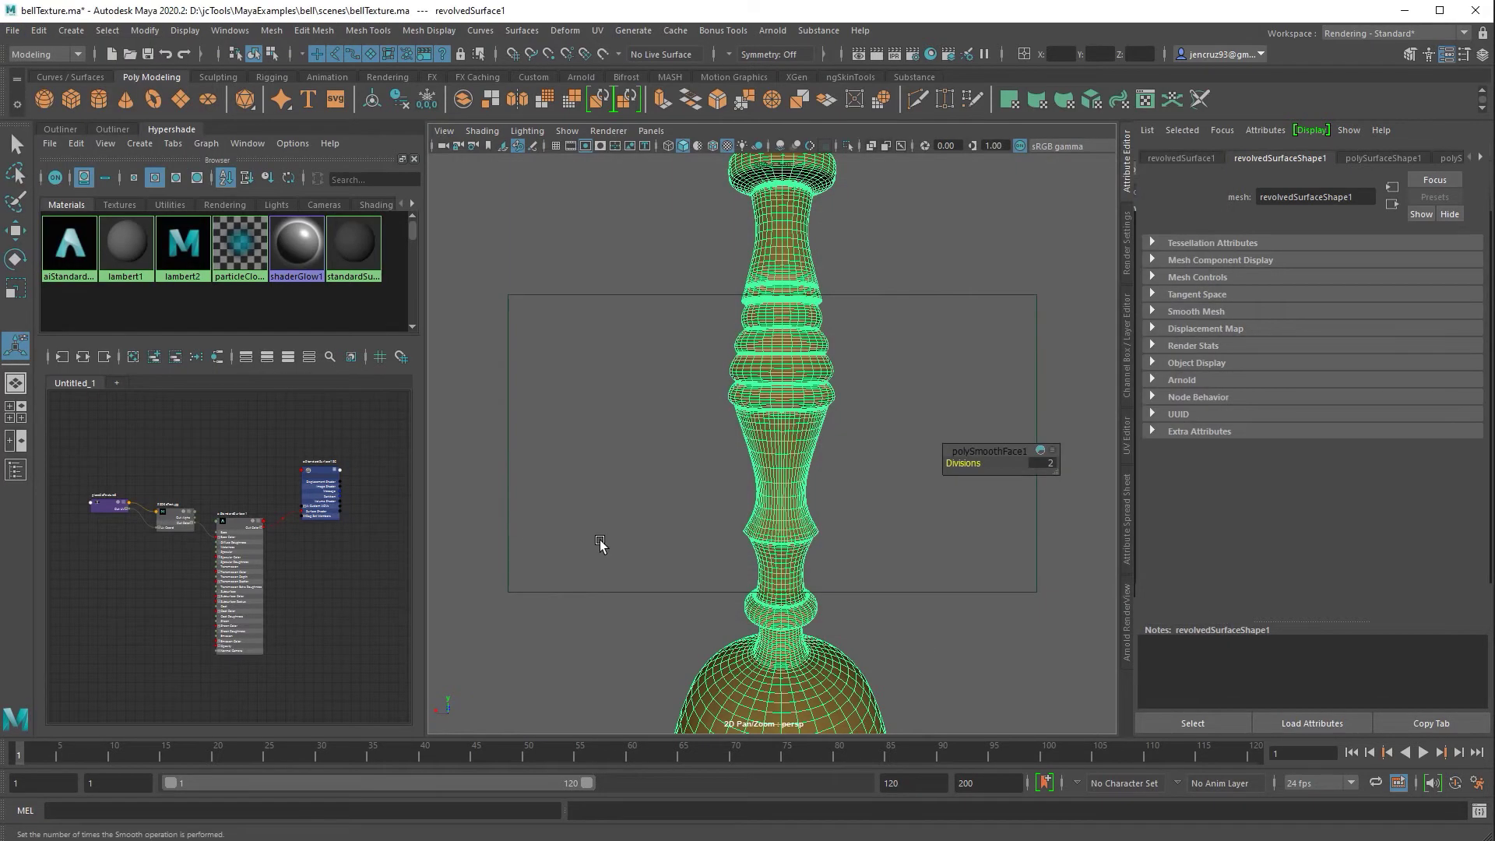
pyautogui.click(230, 30)
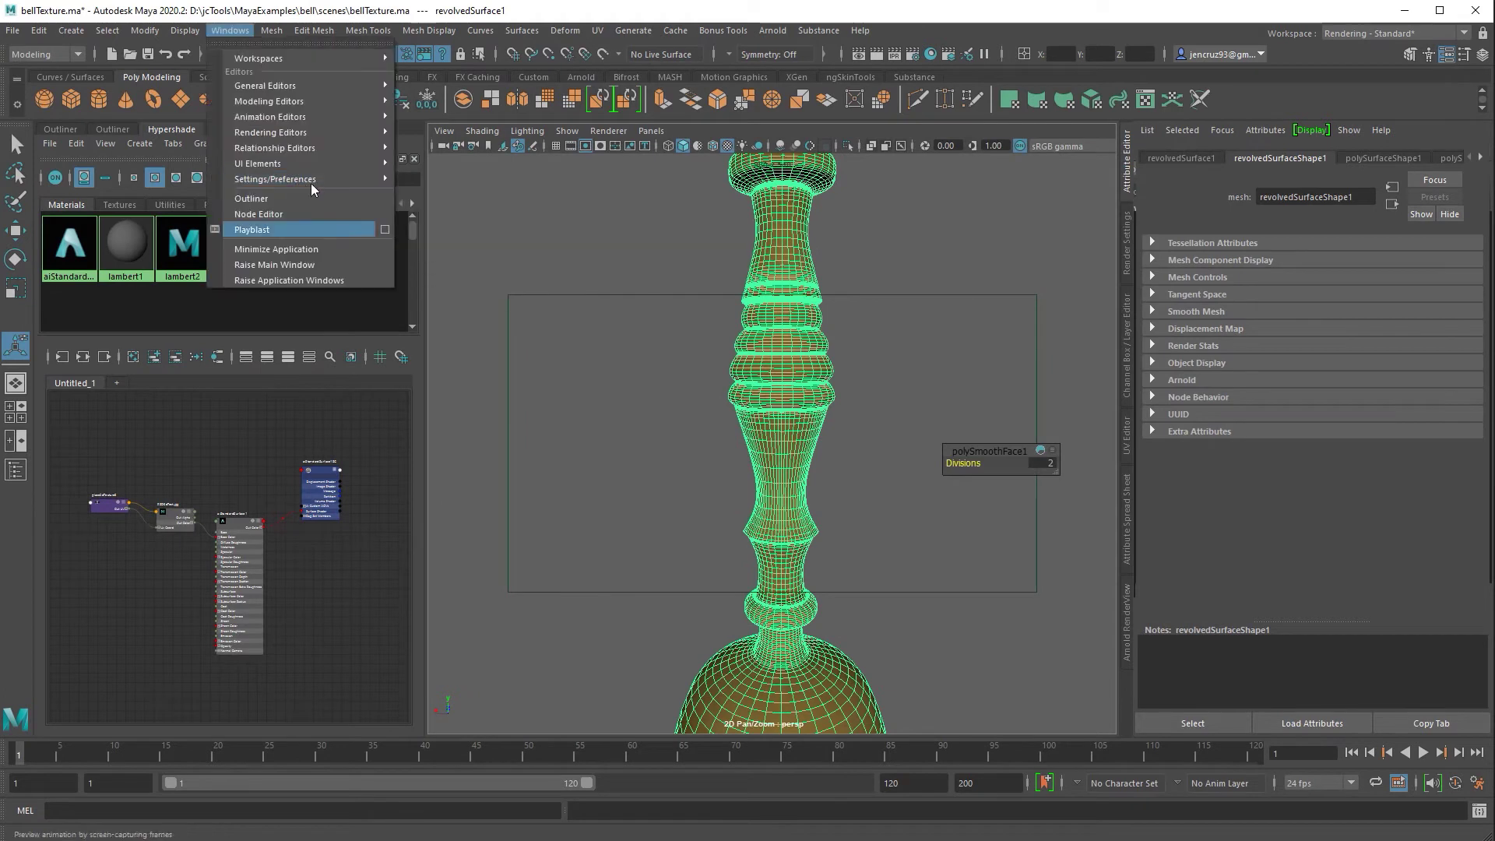
pyautogui.moveTo(321, 184)
pyautogui.click(474, 277)
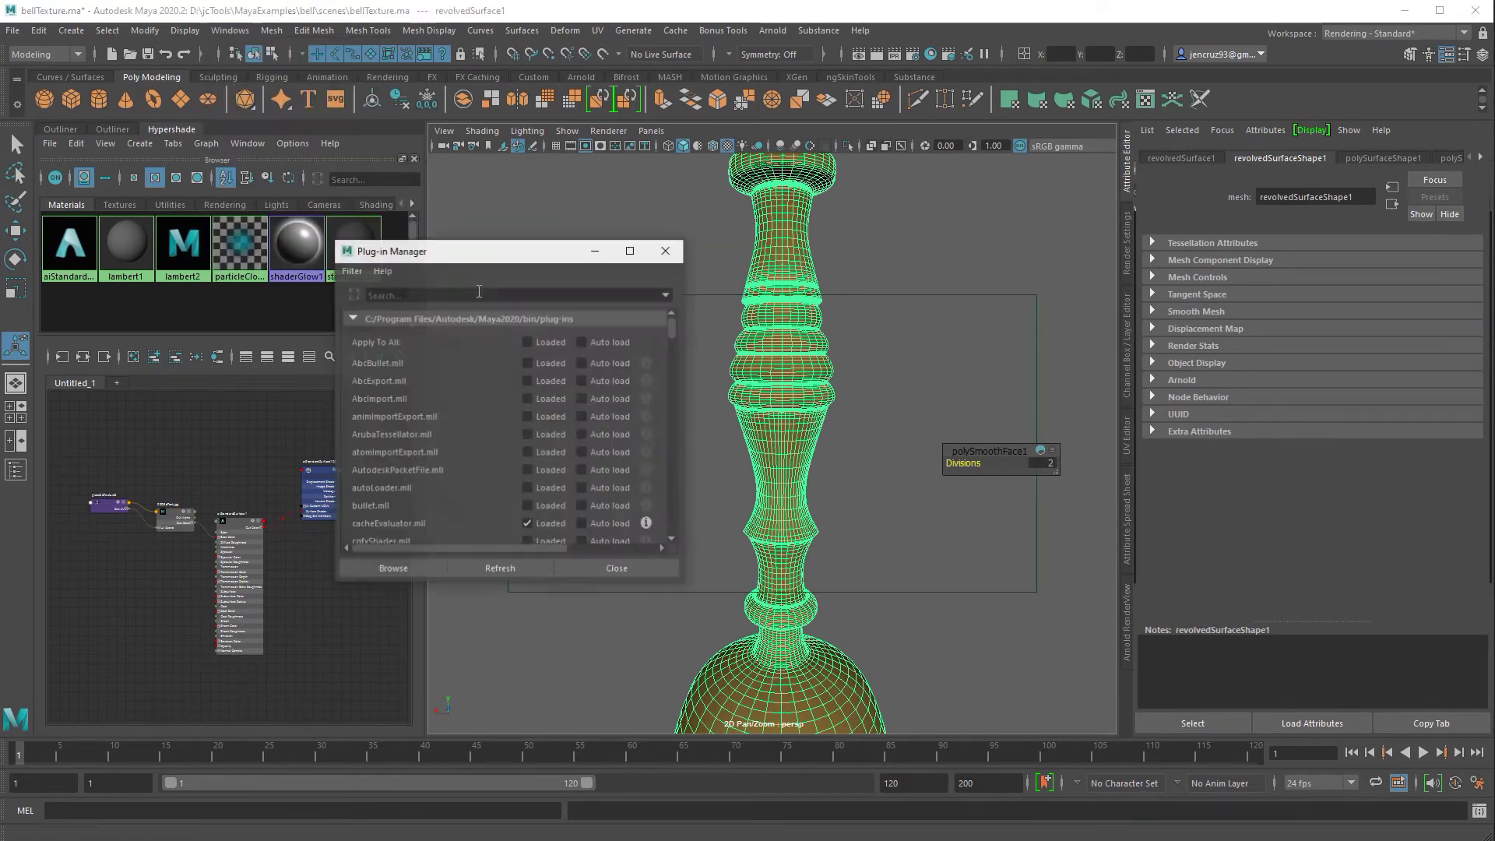
pyautogui.click(584, 294)
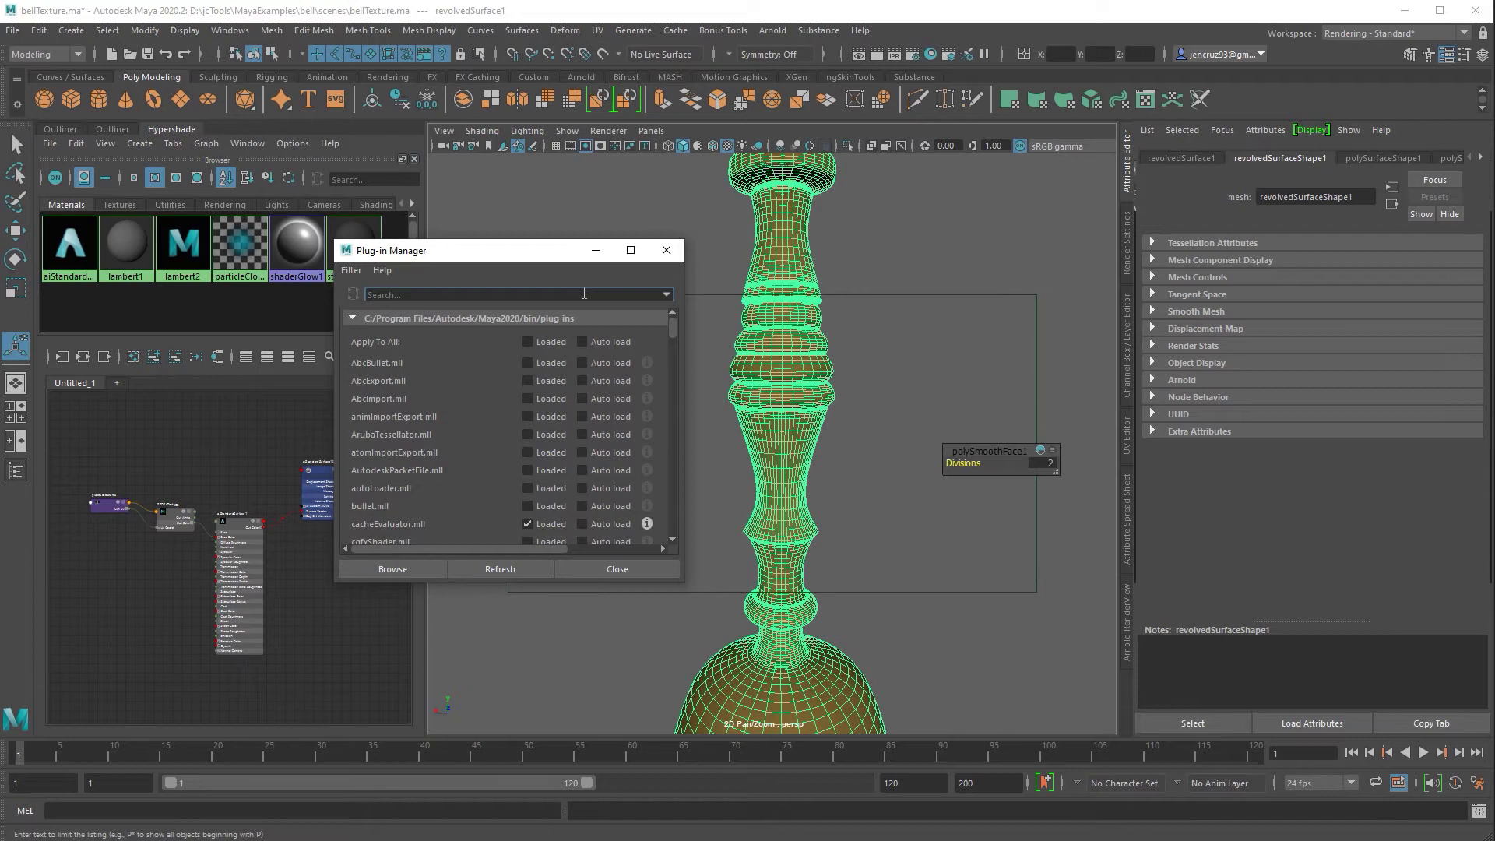
pyautogui.write('obj')
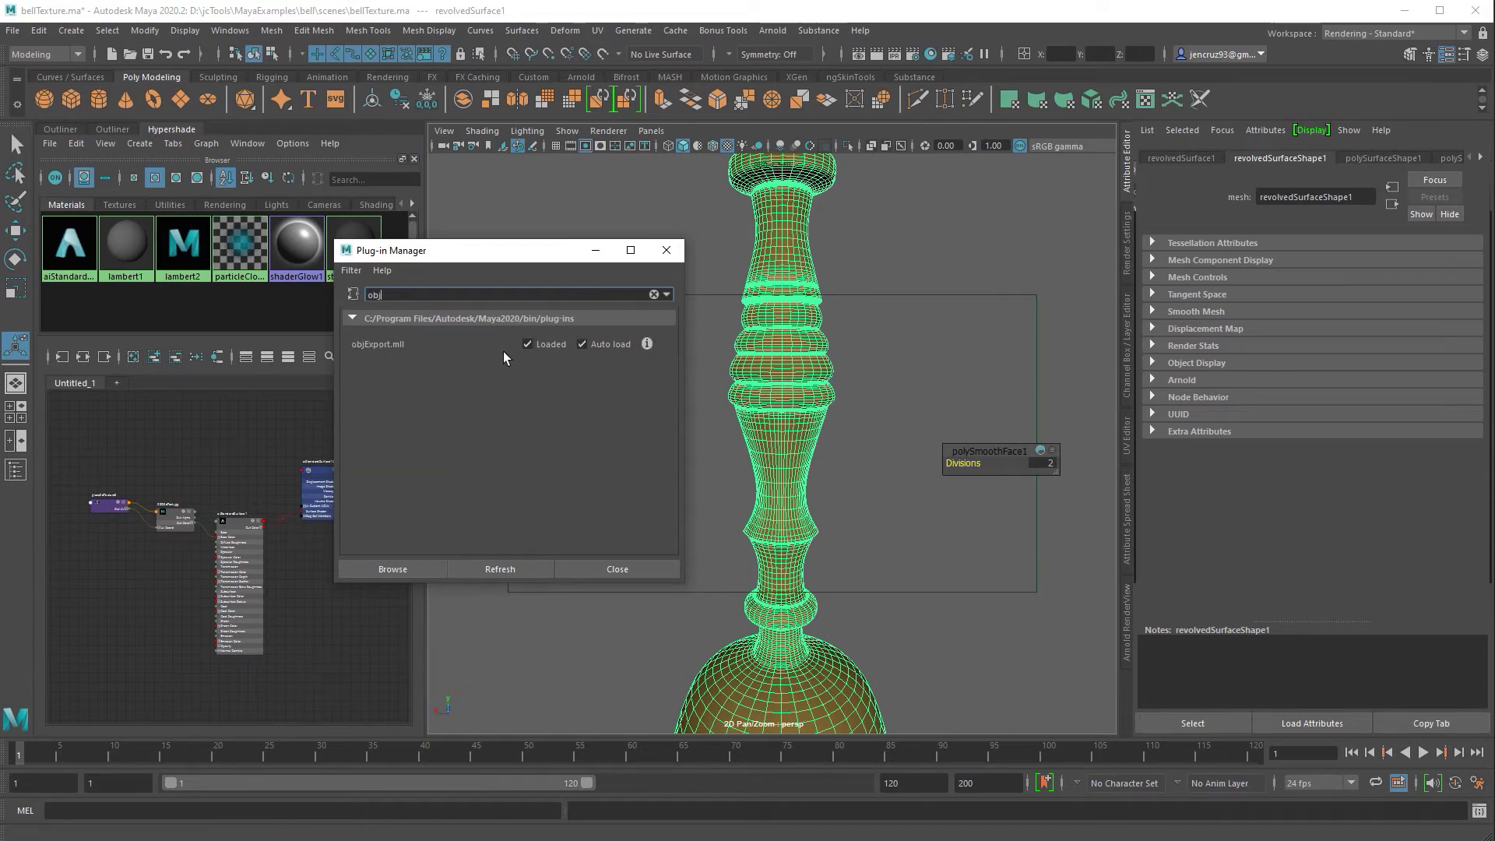
pyautogui.click(615, 570)
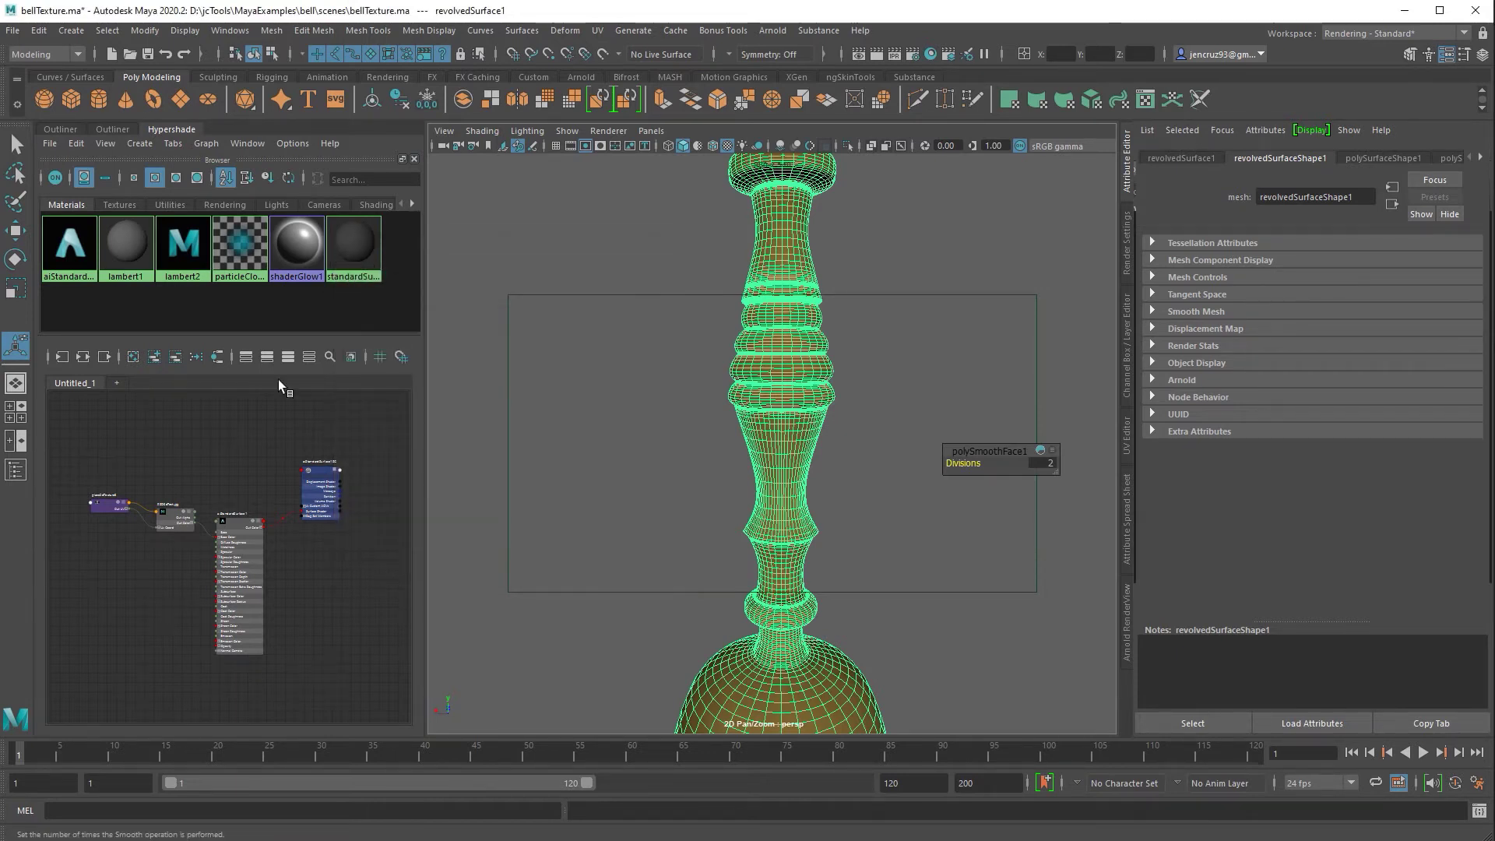
# - Export the selected bell as OBJexport, replacing bell.obj in the scenes folder
pyautogui.click(14, 31)
pyautogui.click(63, 240)
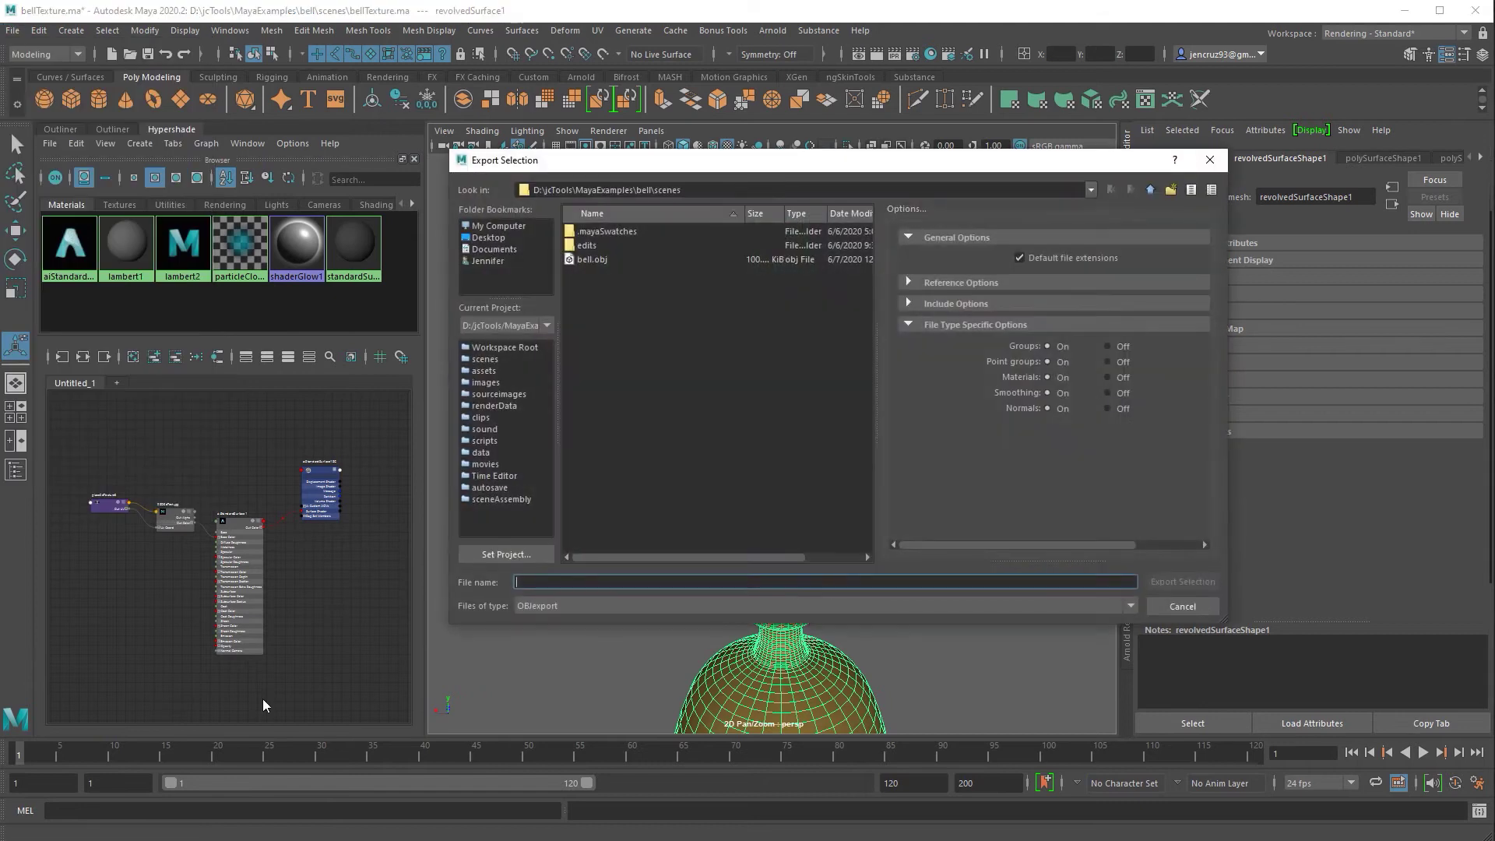
pyautogui.click(660, 609)
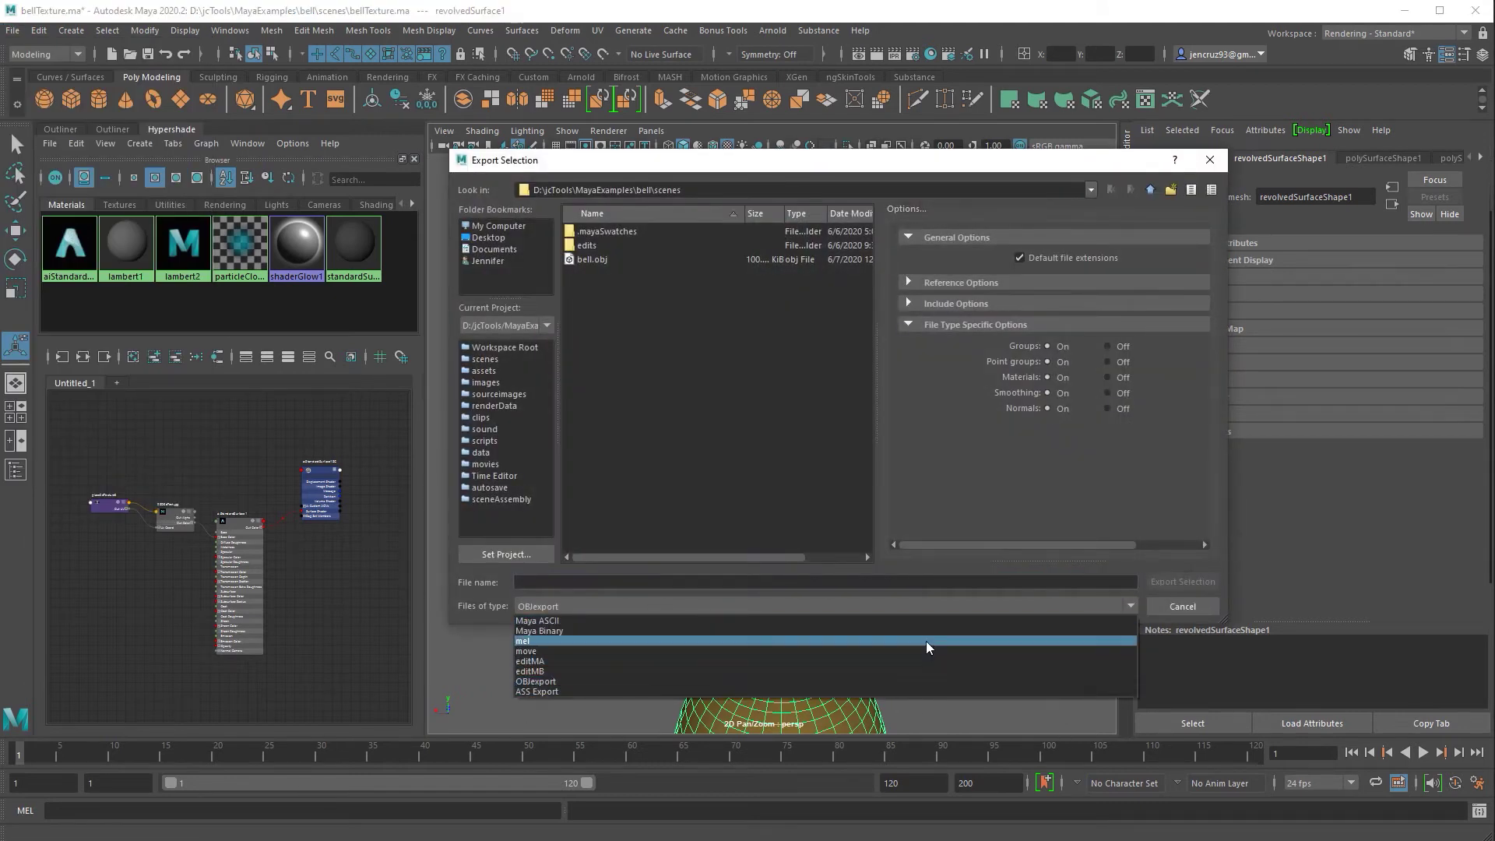
pyautogui.click(544, 682)
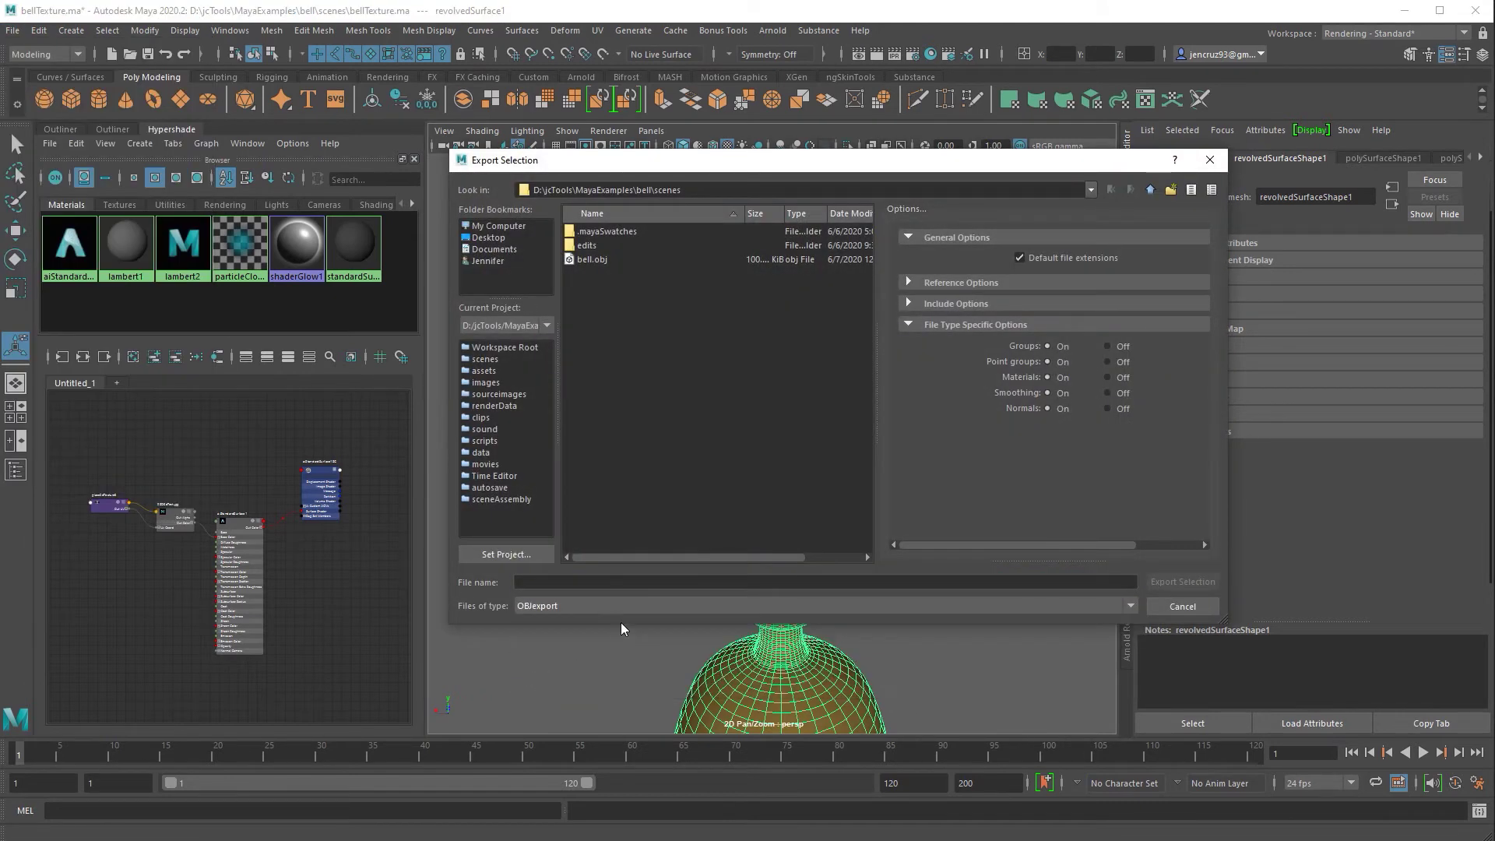
pyautogui.click(592, 259)
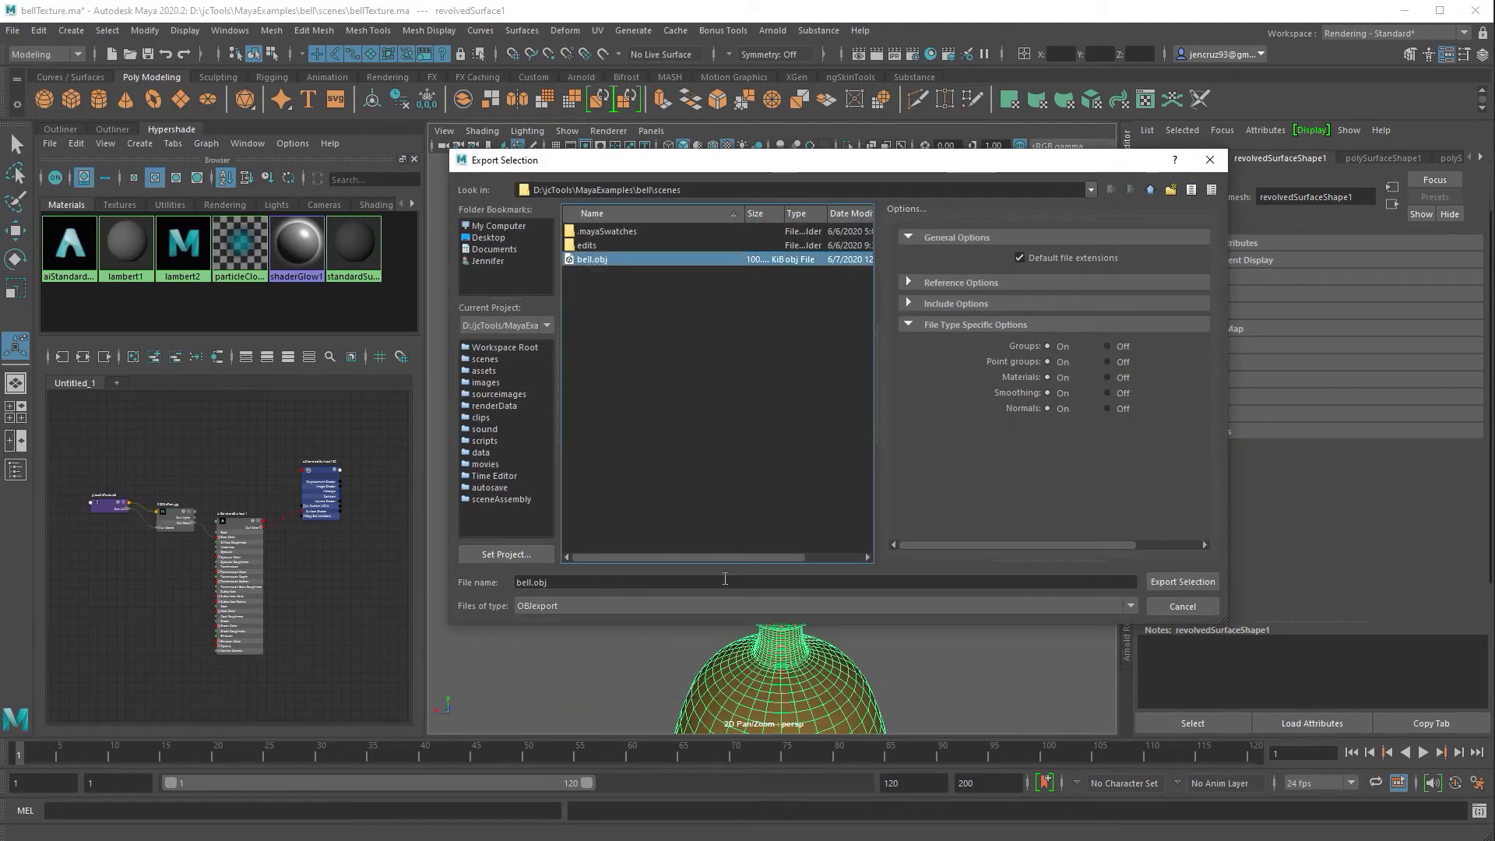
pyautogui.click(1186, 584)
pyautogui.click(812, 418)
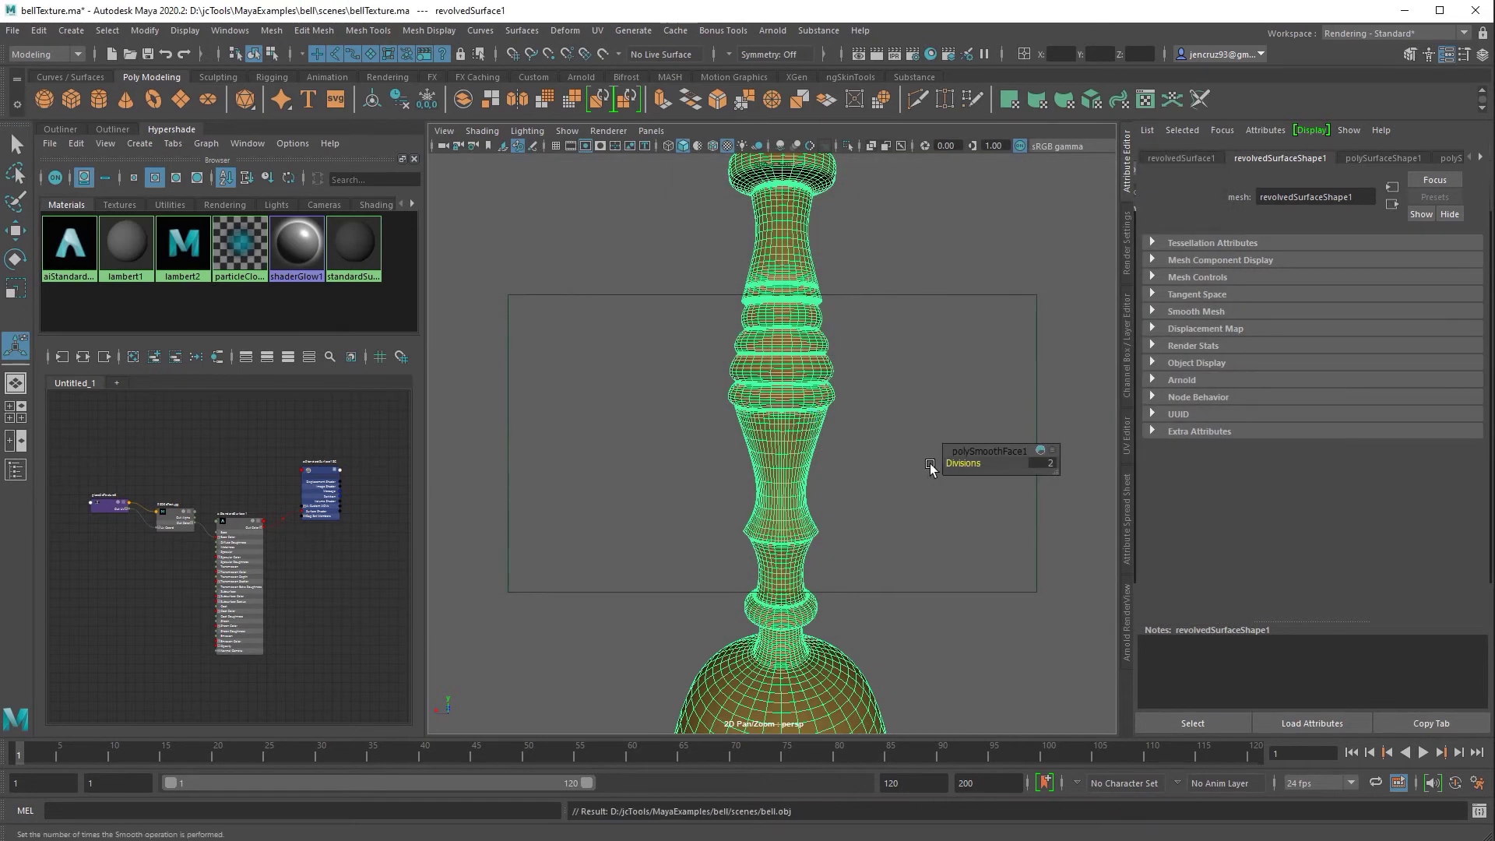
pyautogui.keyDown('ctrl'); pyautogui.click(882, 551); pyautogui.keyUp('ctrl')
pyautogui.hotkey('ctrl', 'z')
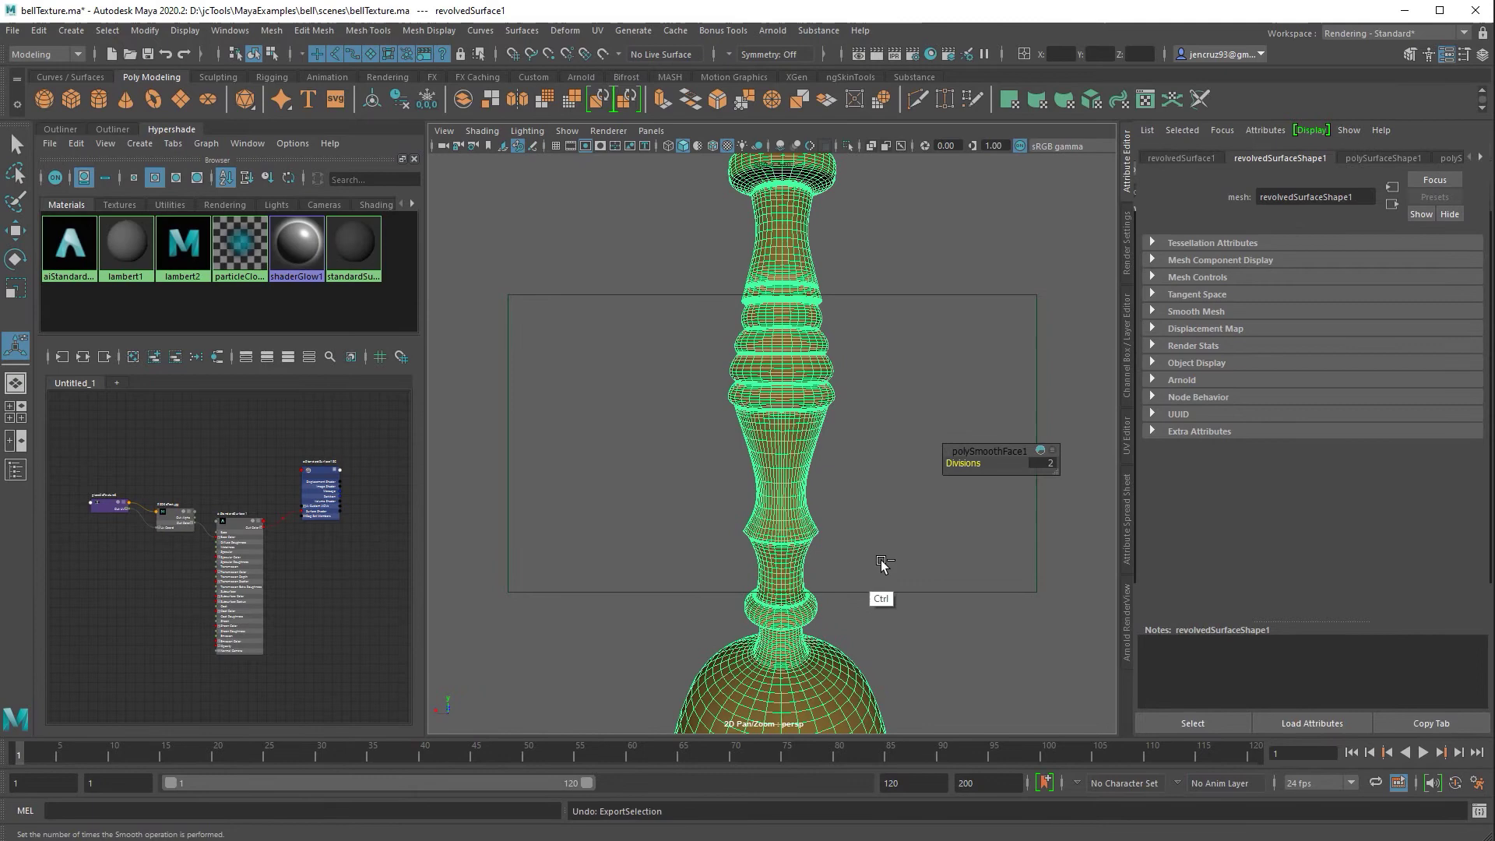
pyautogui.keyDown('ctrl'); pyautogui.click(872, 574); pyautogui.keyUp('ctrl')
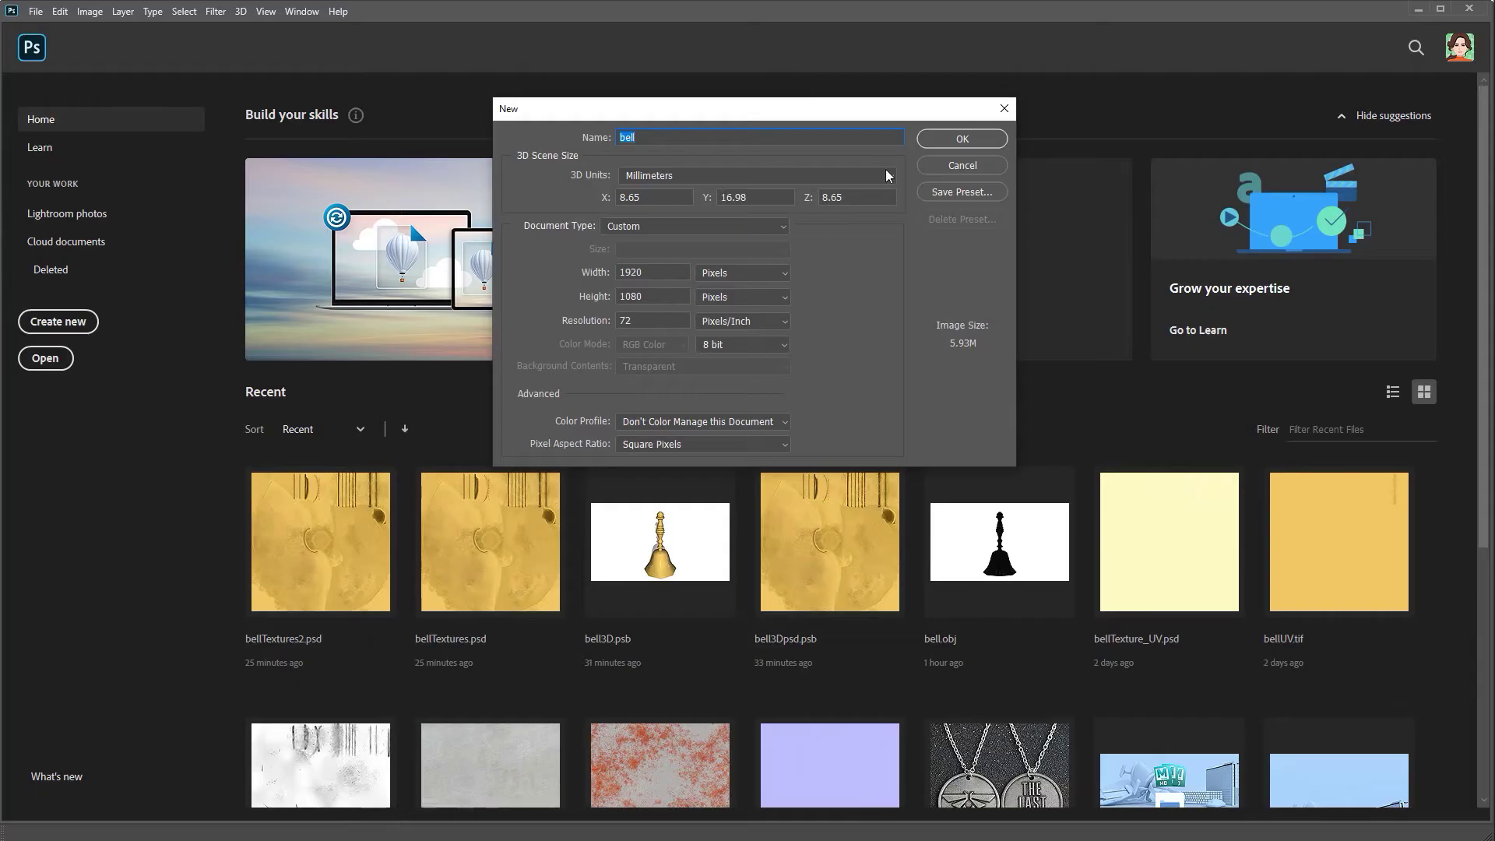
# - Load bell.obj as a 3D scene, select revolvedSurface1's aiStandardSurface1SG material and open its base colour texture
pyautogui.click(963, 138)
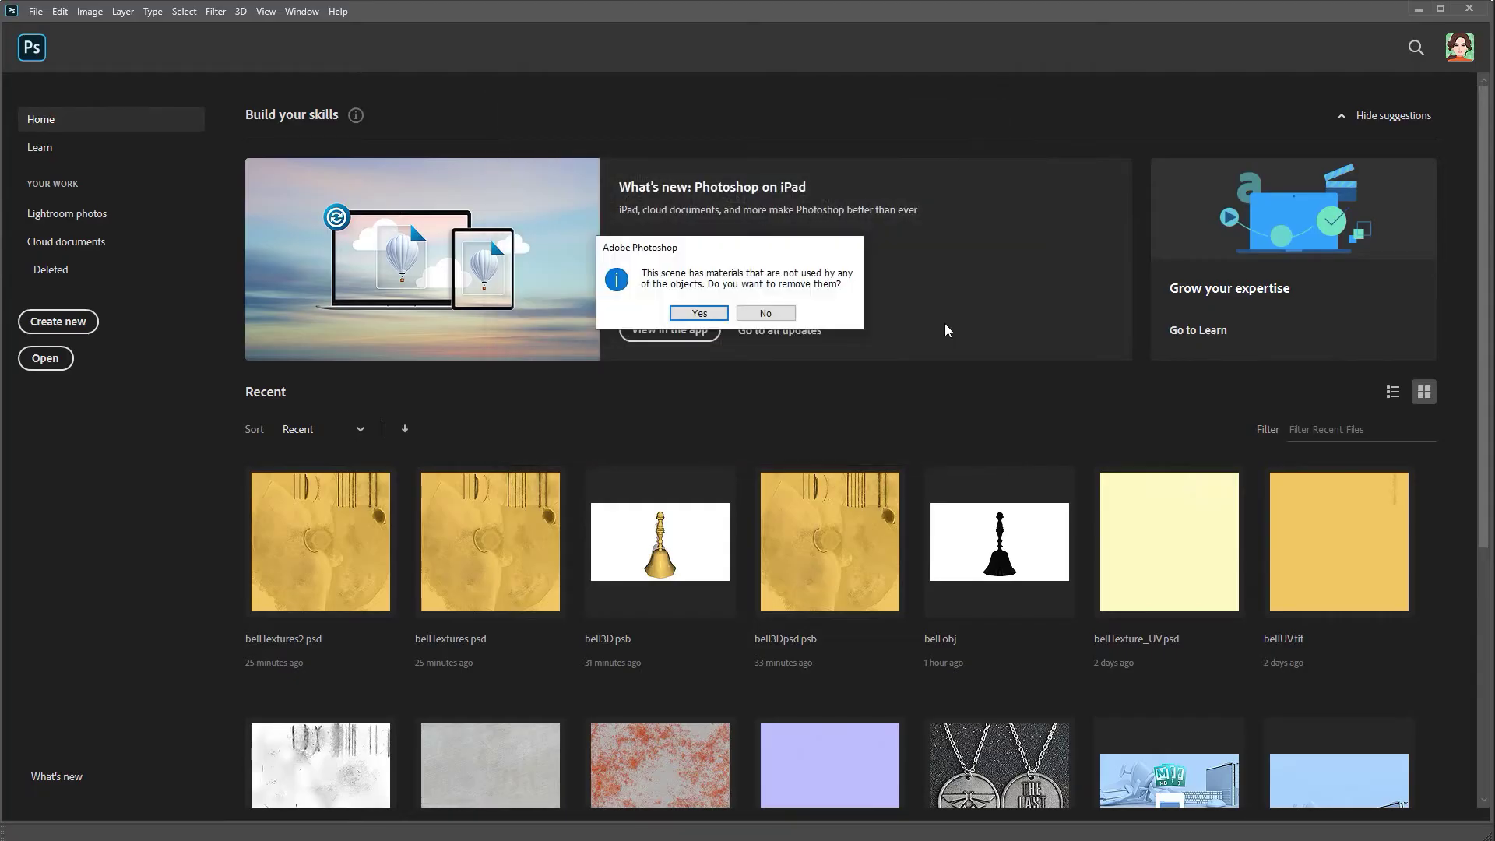
pyautogui.click(703, 318)
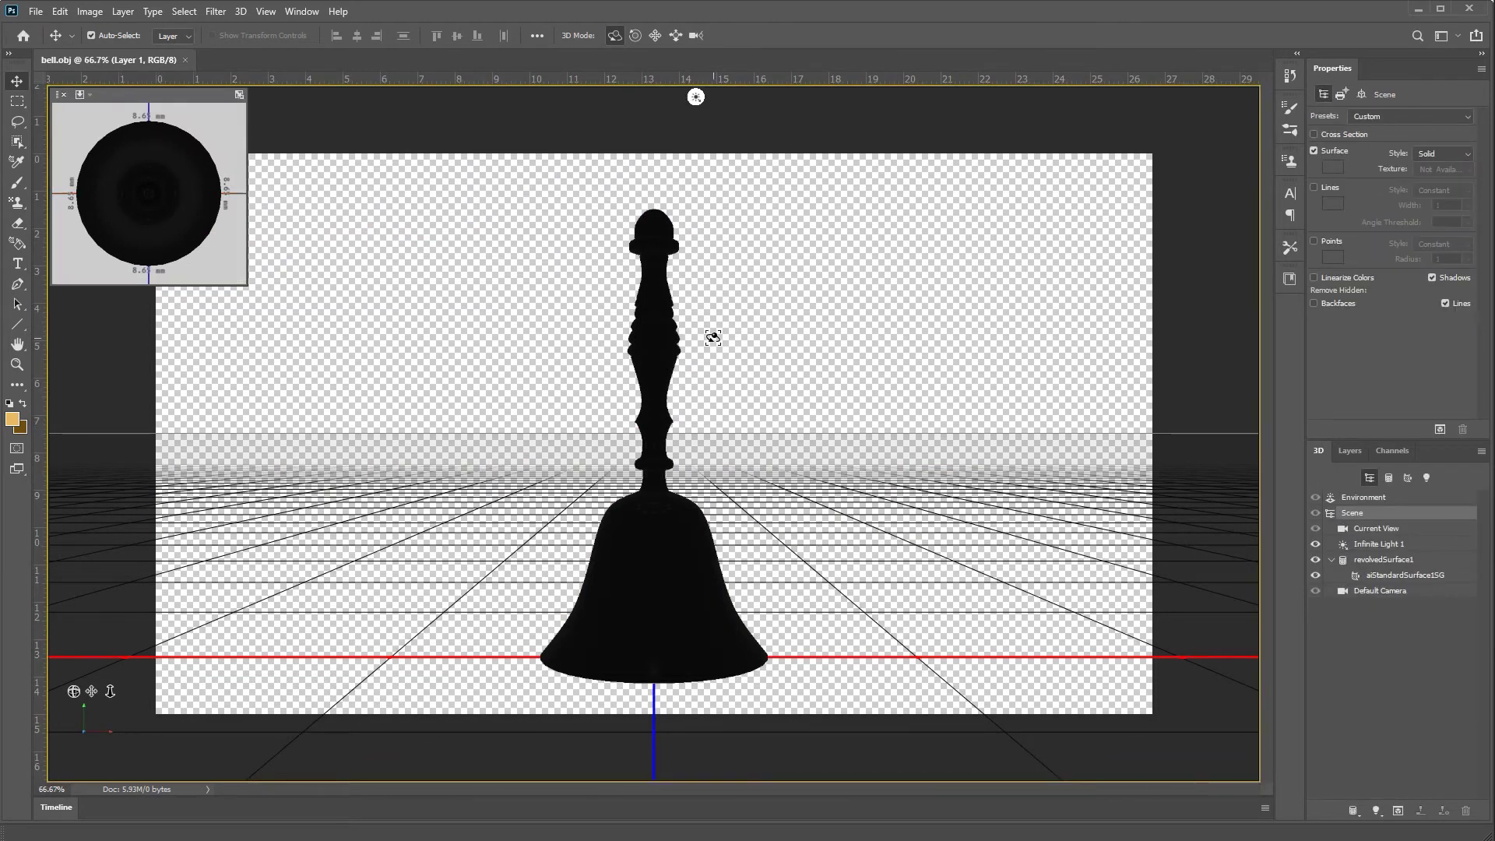
pyautogui.click(680, 545)
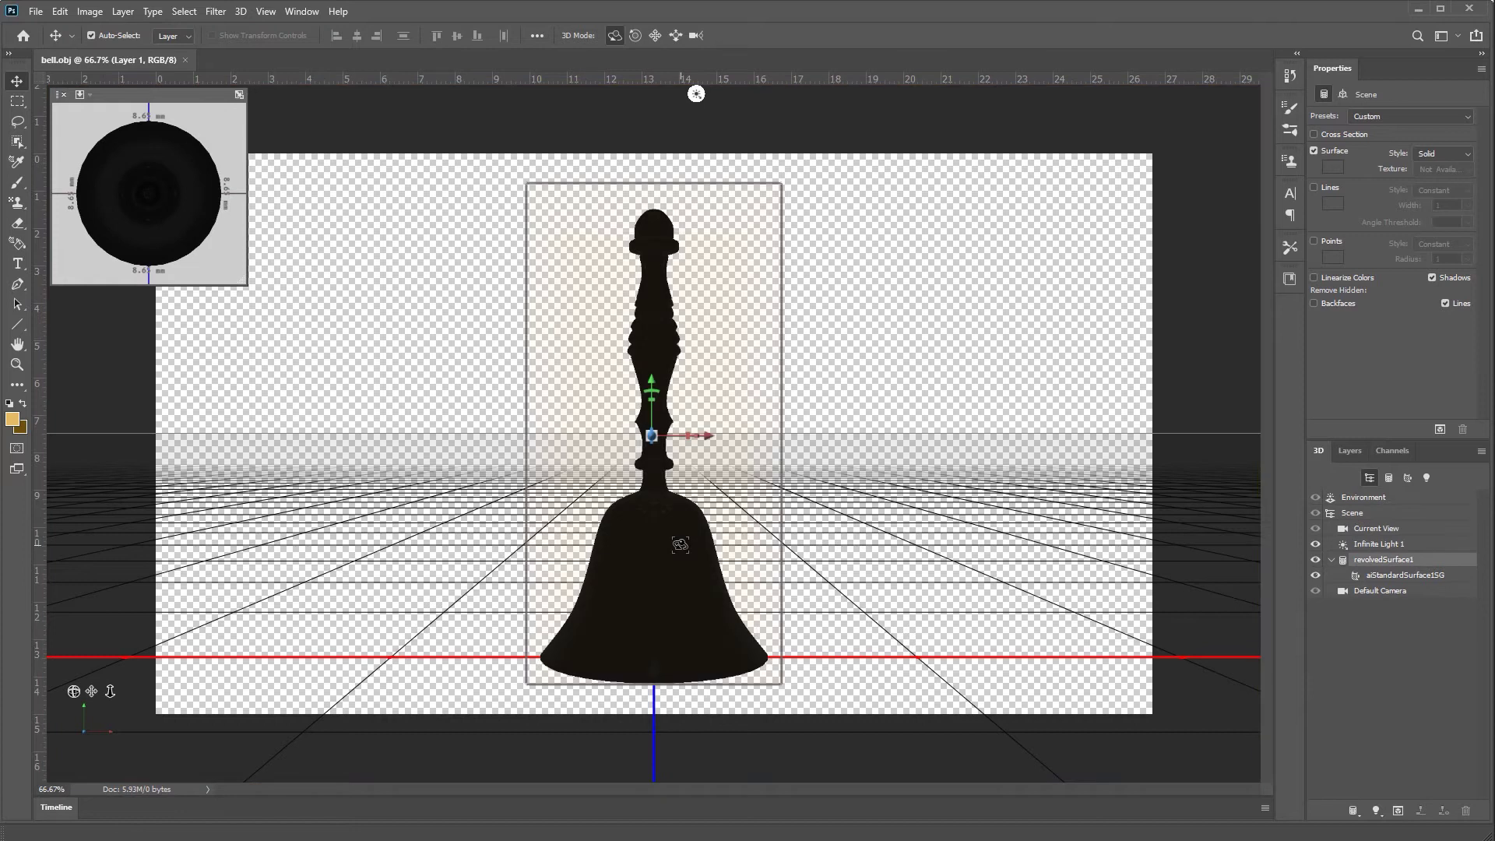
pyautogui.click(1353, 452)
pyautogui.click(1319, 451)
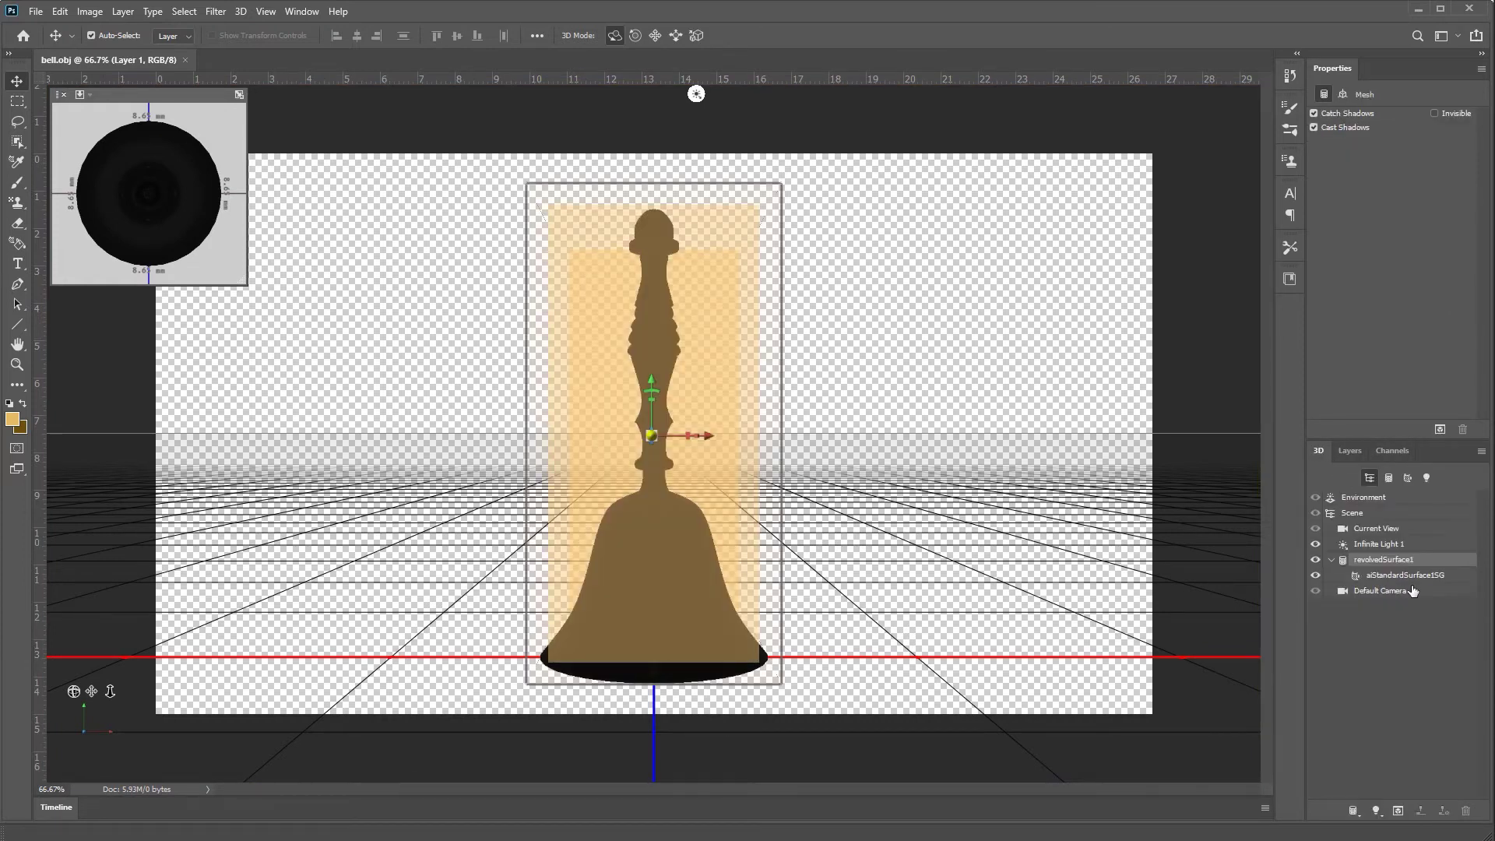
pyautogui.click(1412, 578)
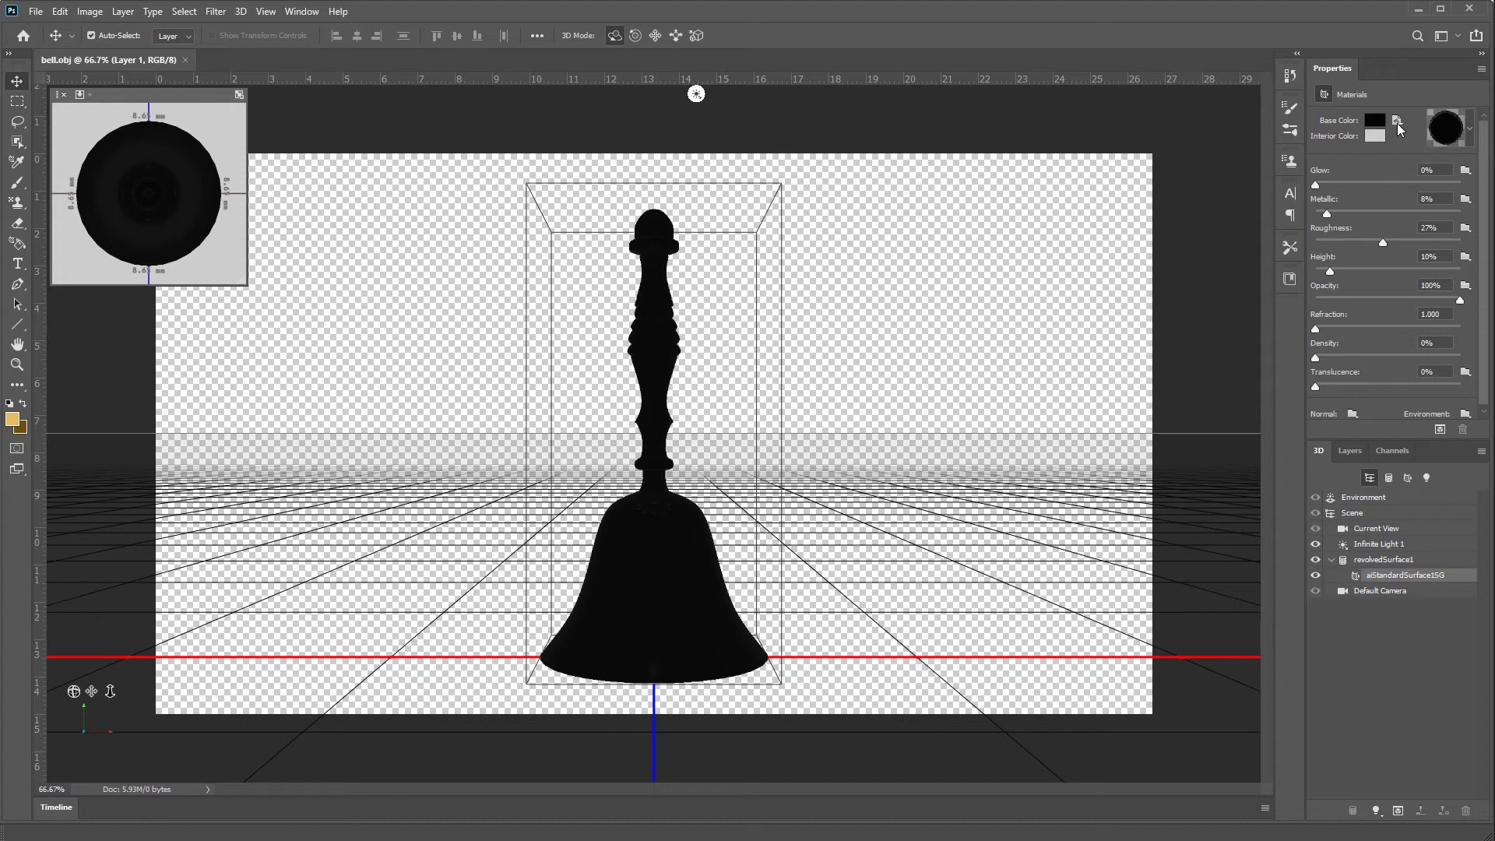
pyautogui.click(1397, 123)
# - Edit the Base Color texture, tile the documents vertically, and open bellTextures.psd
pyautogui.click(1425, 134)
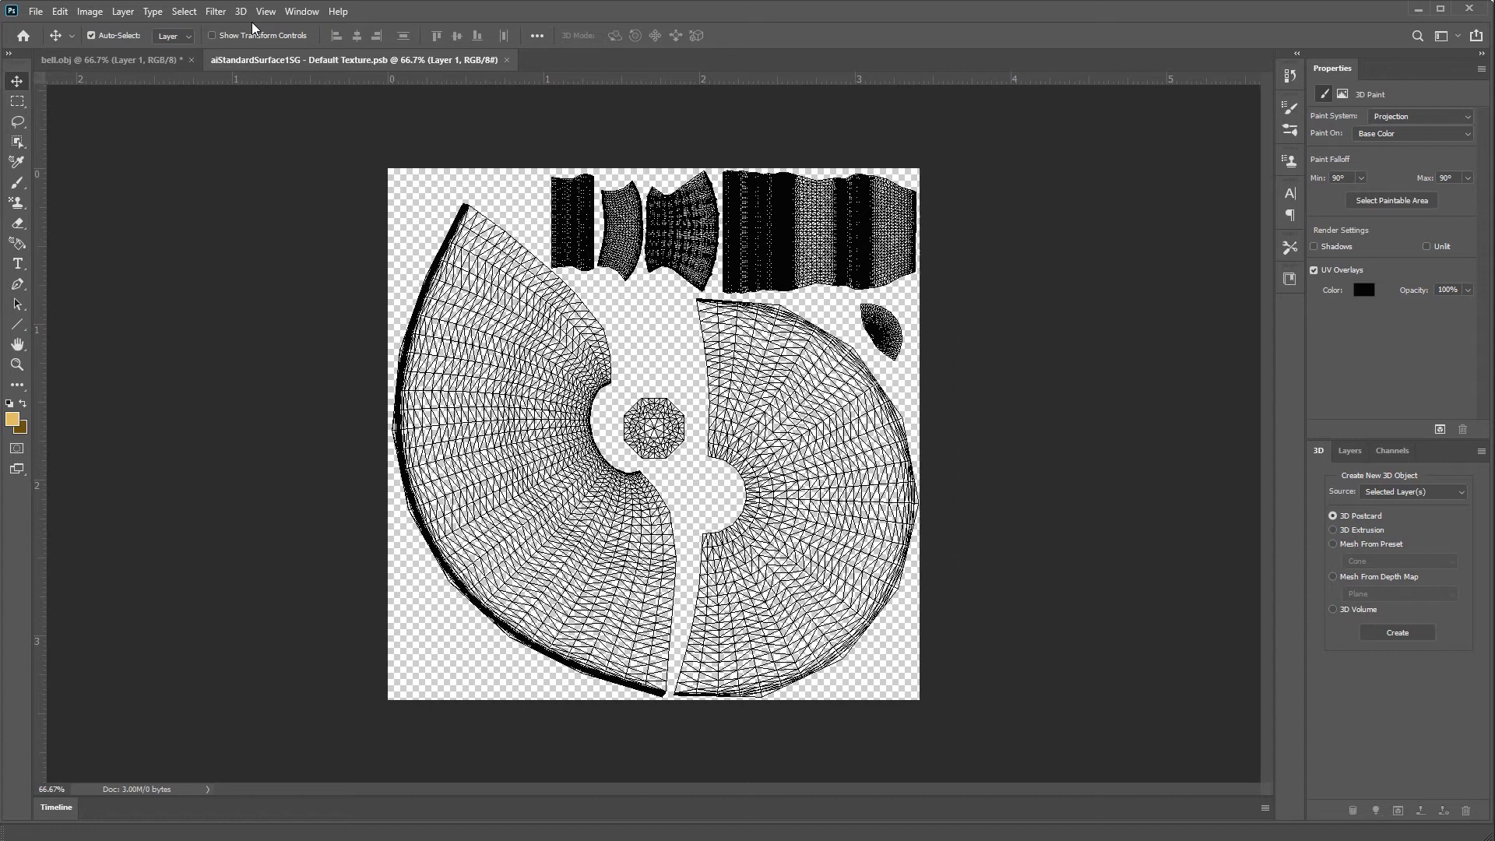
pyautogui.click(301, 11)
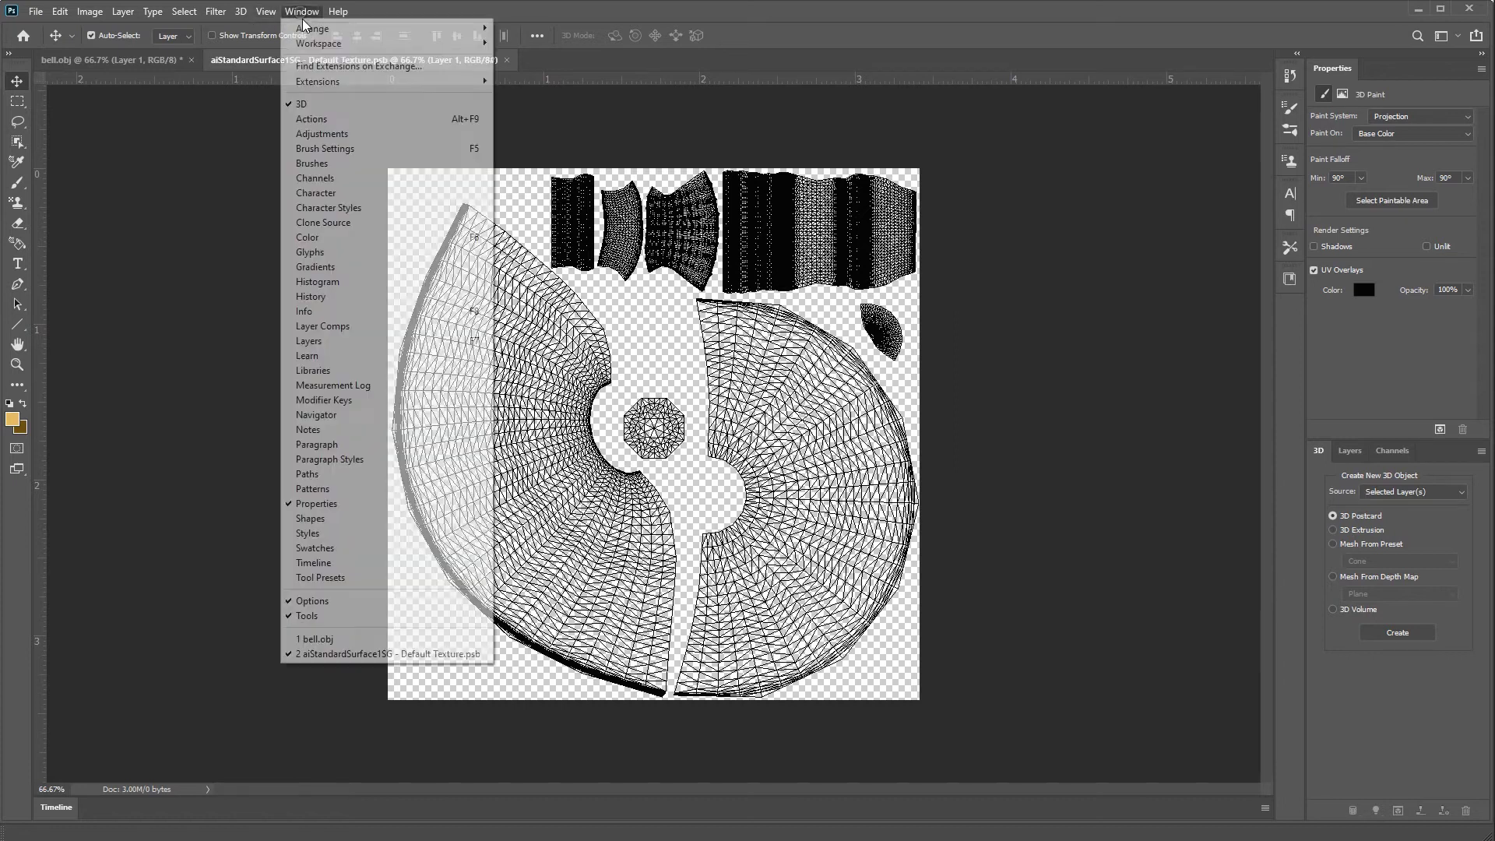
pyautogui.moveTo(315, 30)
pyautogui.click(564, 29)
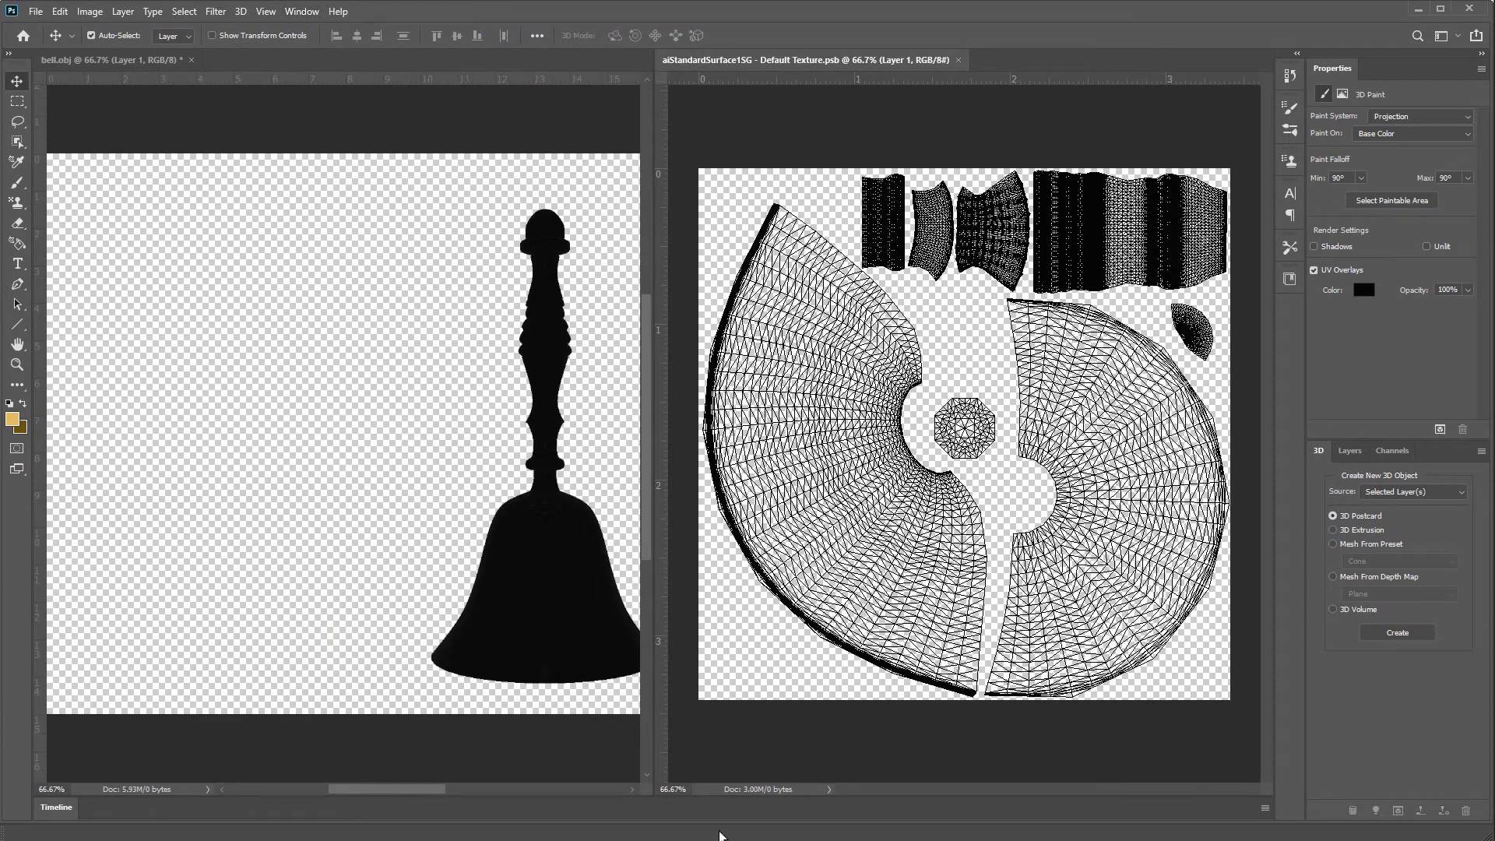
pyautogui.click(743, 640)
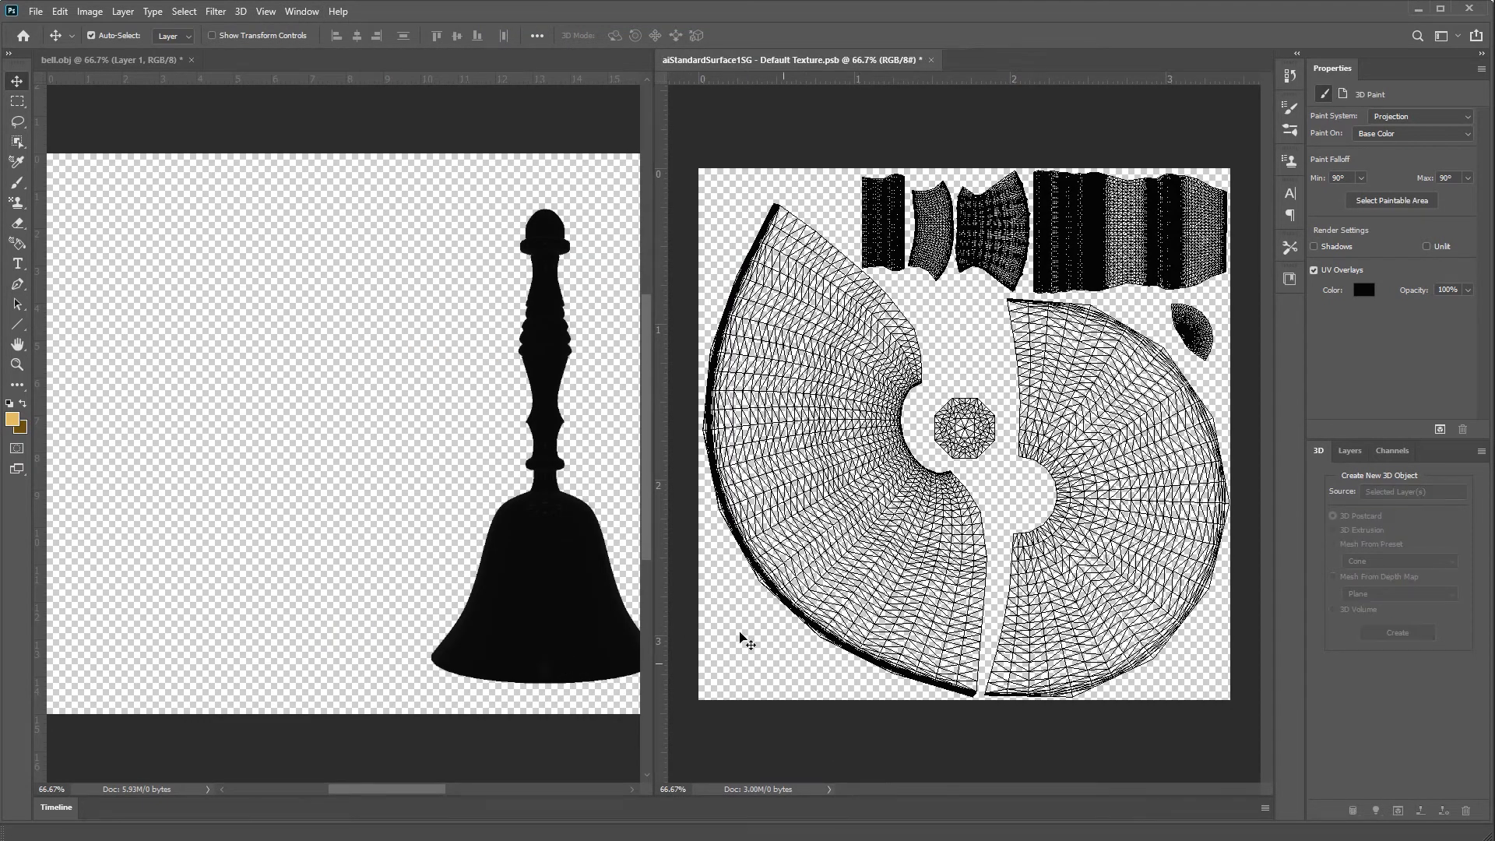
pyautogui.click(36, 11)
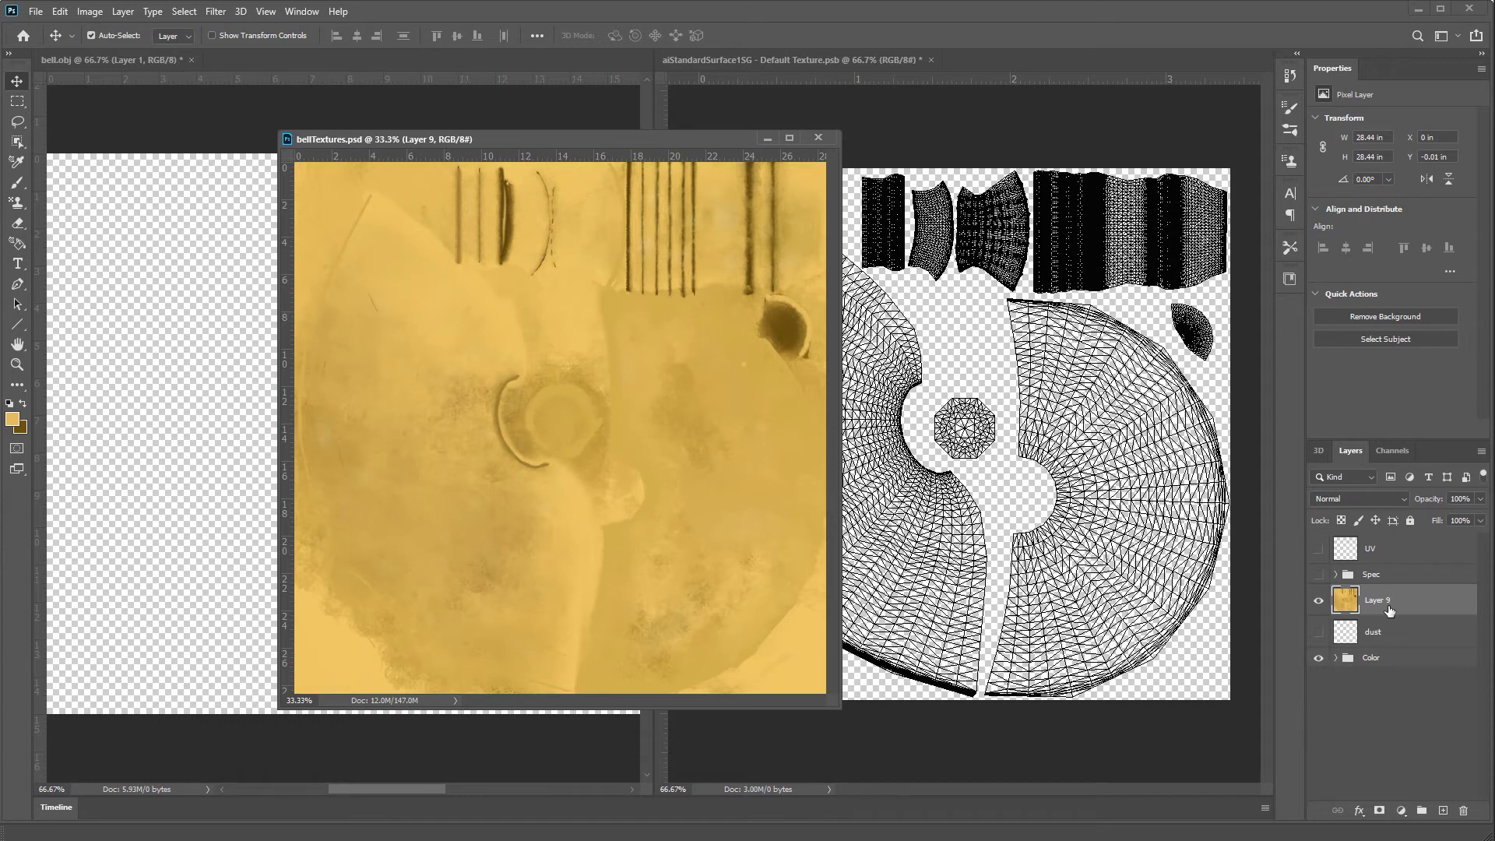
# - Copy the yellow Layer 9 from bellTextures.psd into the bell's texture document
pyautogui.moveTo(1390, 611); pyautogui.dragTo(934, 444)
pyautogui.click(768, 138)
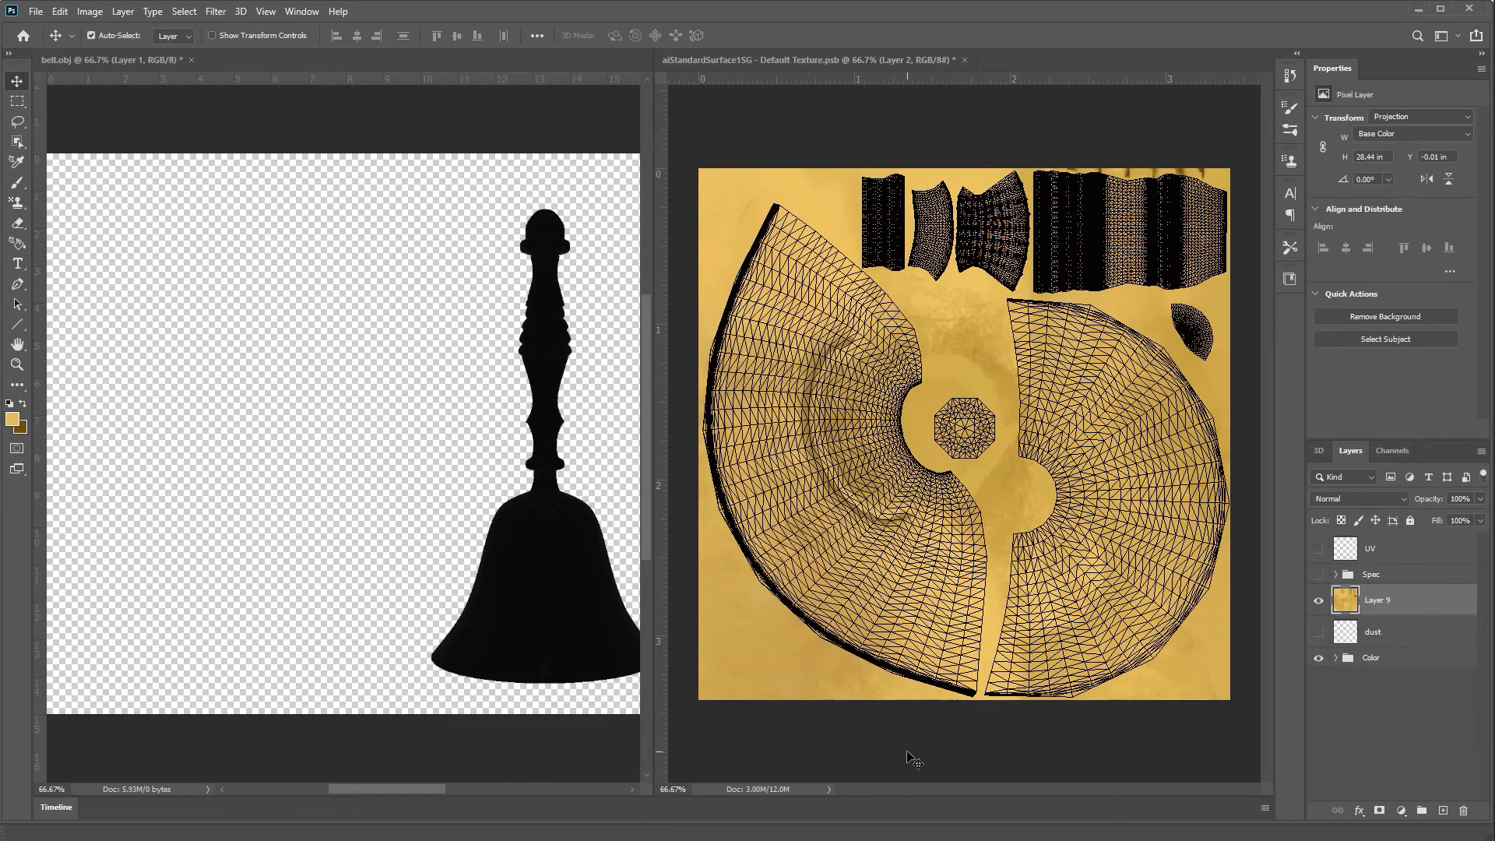
pyautogui.hotkey('ctrl', '-')
pyautogui.hotkey('ctrl', '-')
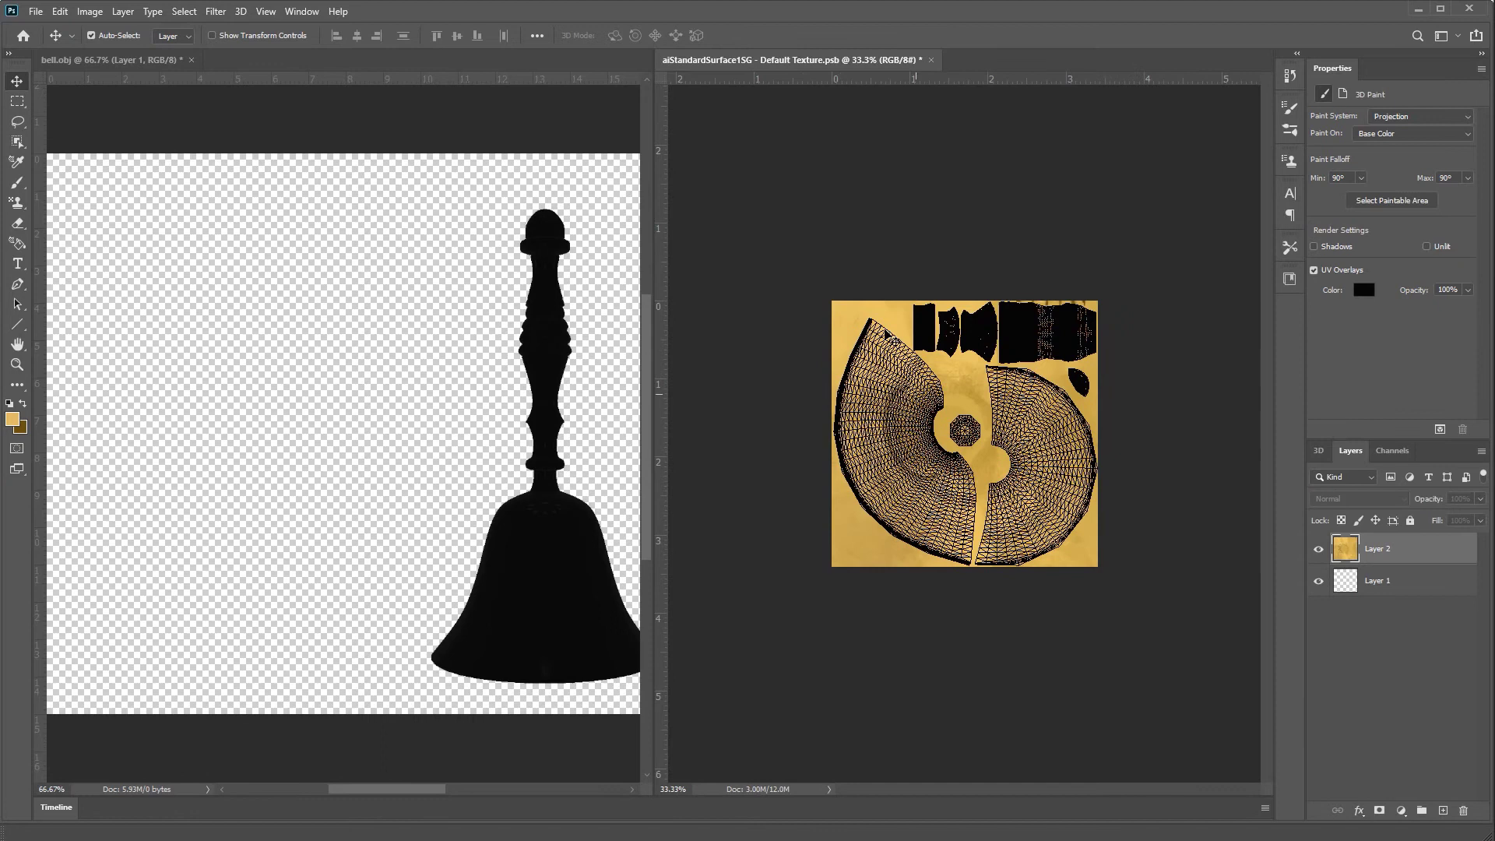
# - Enlarge the texture's canvas to 2048 × 2048 pixels
pyautogui.click(90, 11)
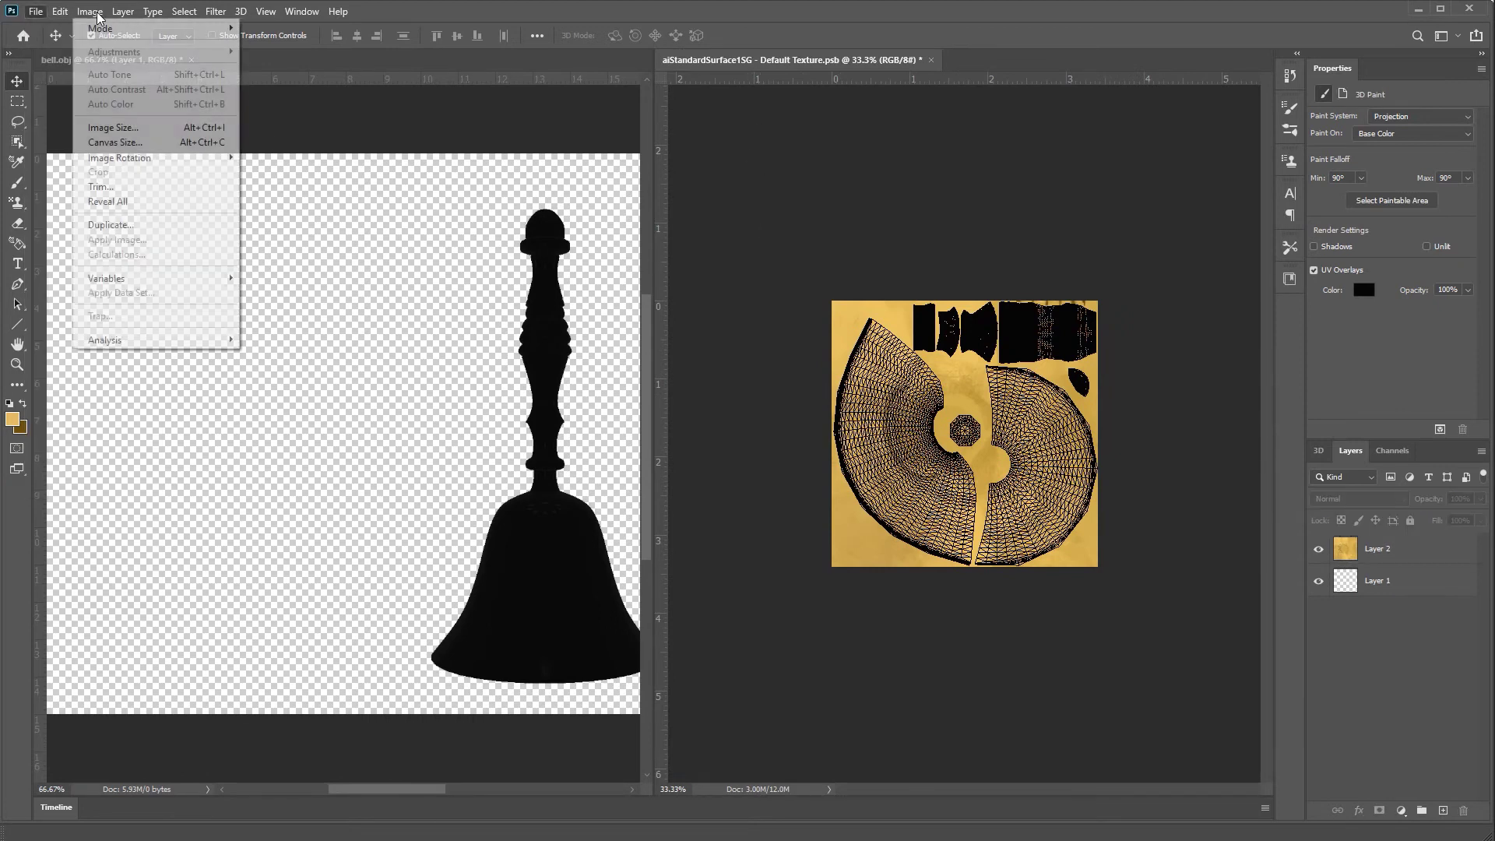
pyautogui.click(117, 127)
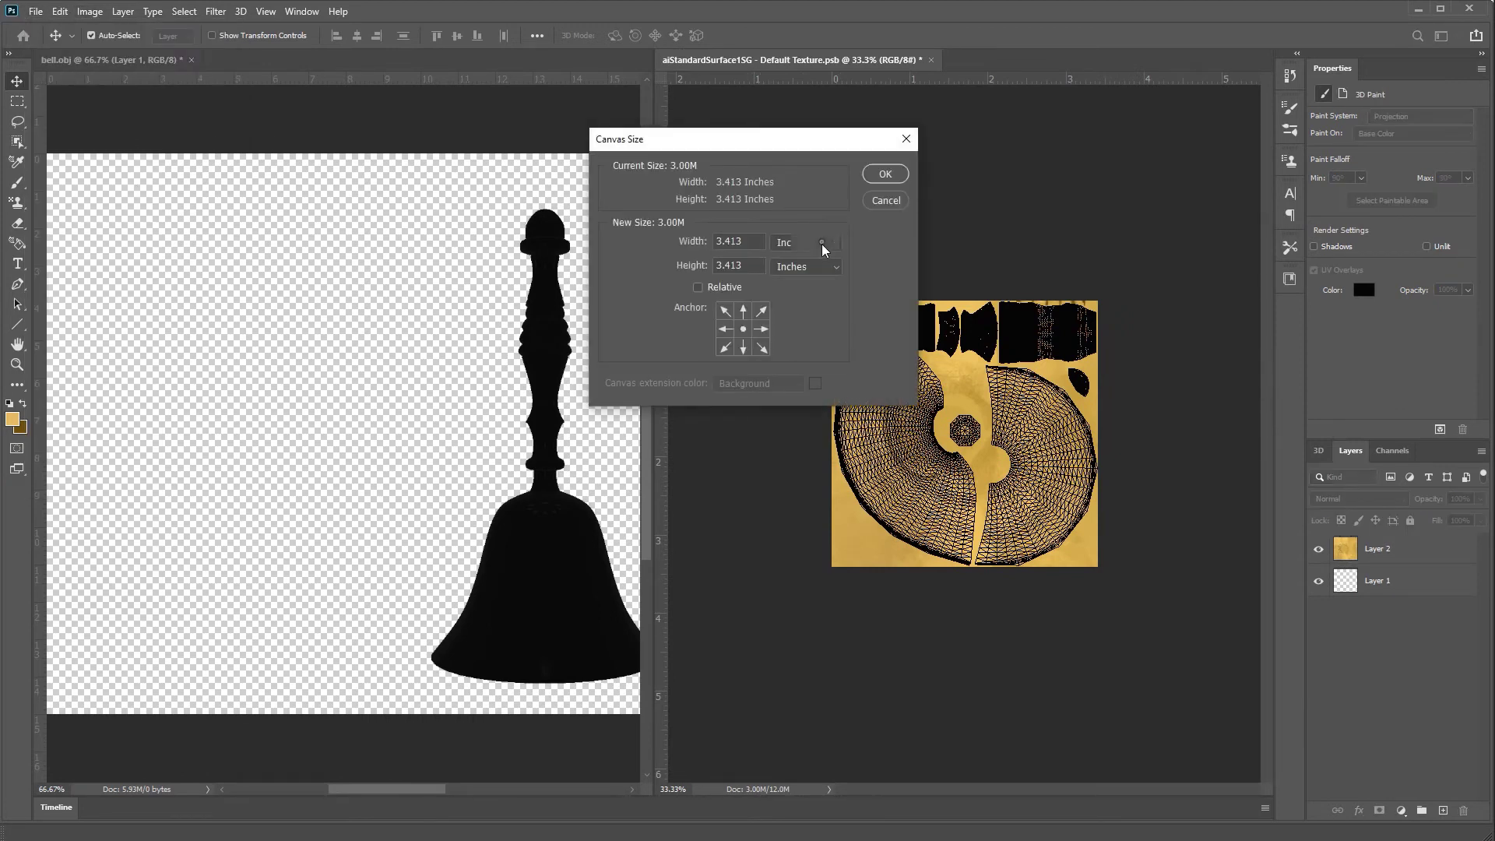
pyautogui.click(806, 243)
pyautogui.click(822, 274)
pyautogui.write('2048')
pyautogui.press('Tab')
pyautogui.write('2048')
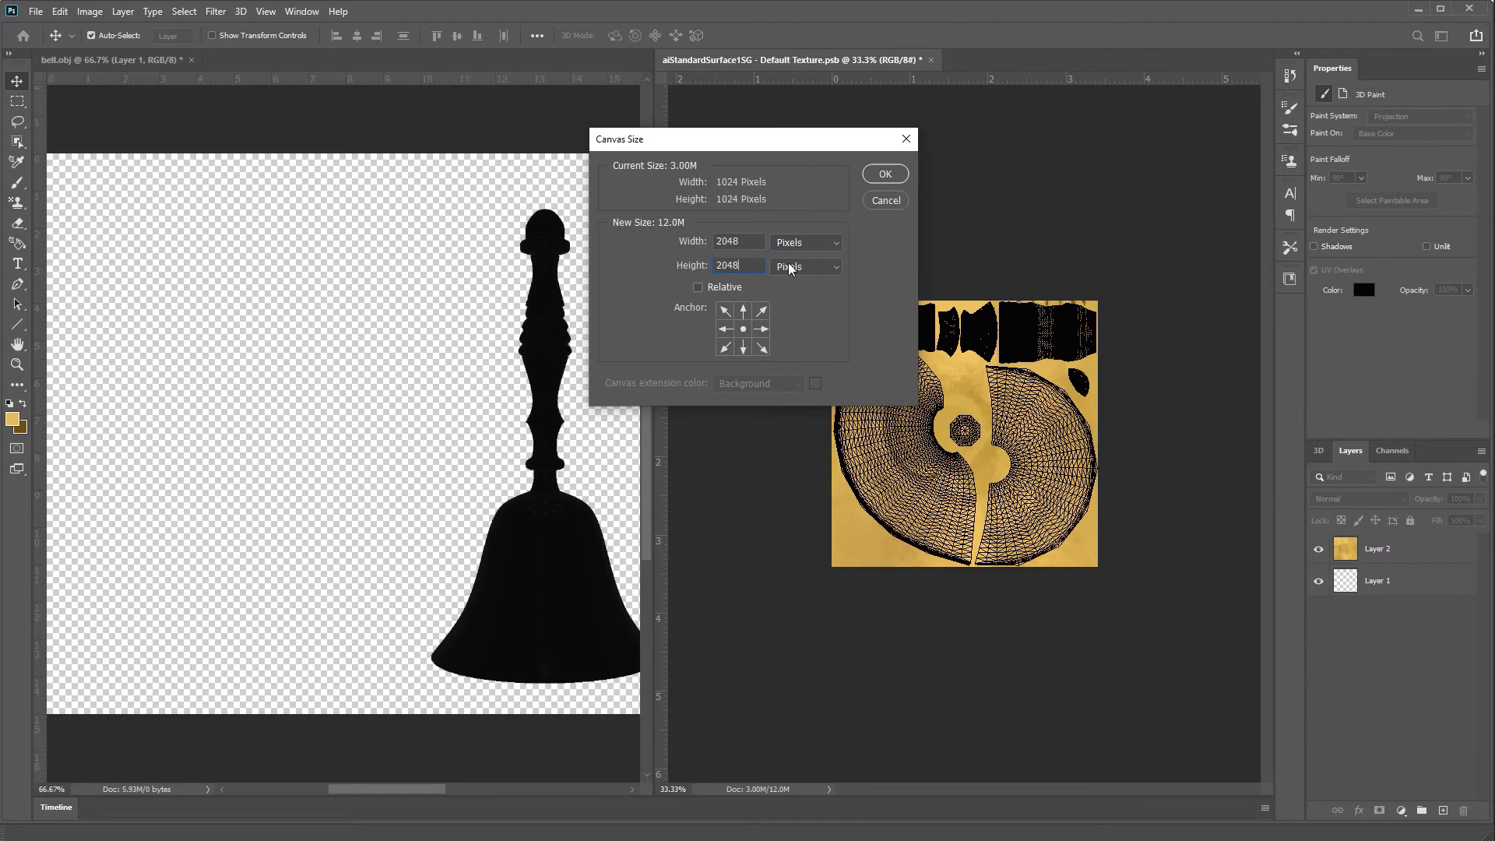
pyautogui.click(886, 173)
pyautogui.click(1388, 561)
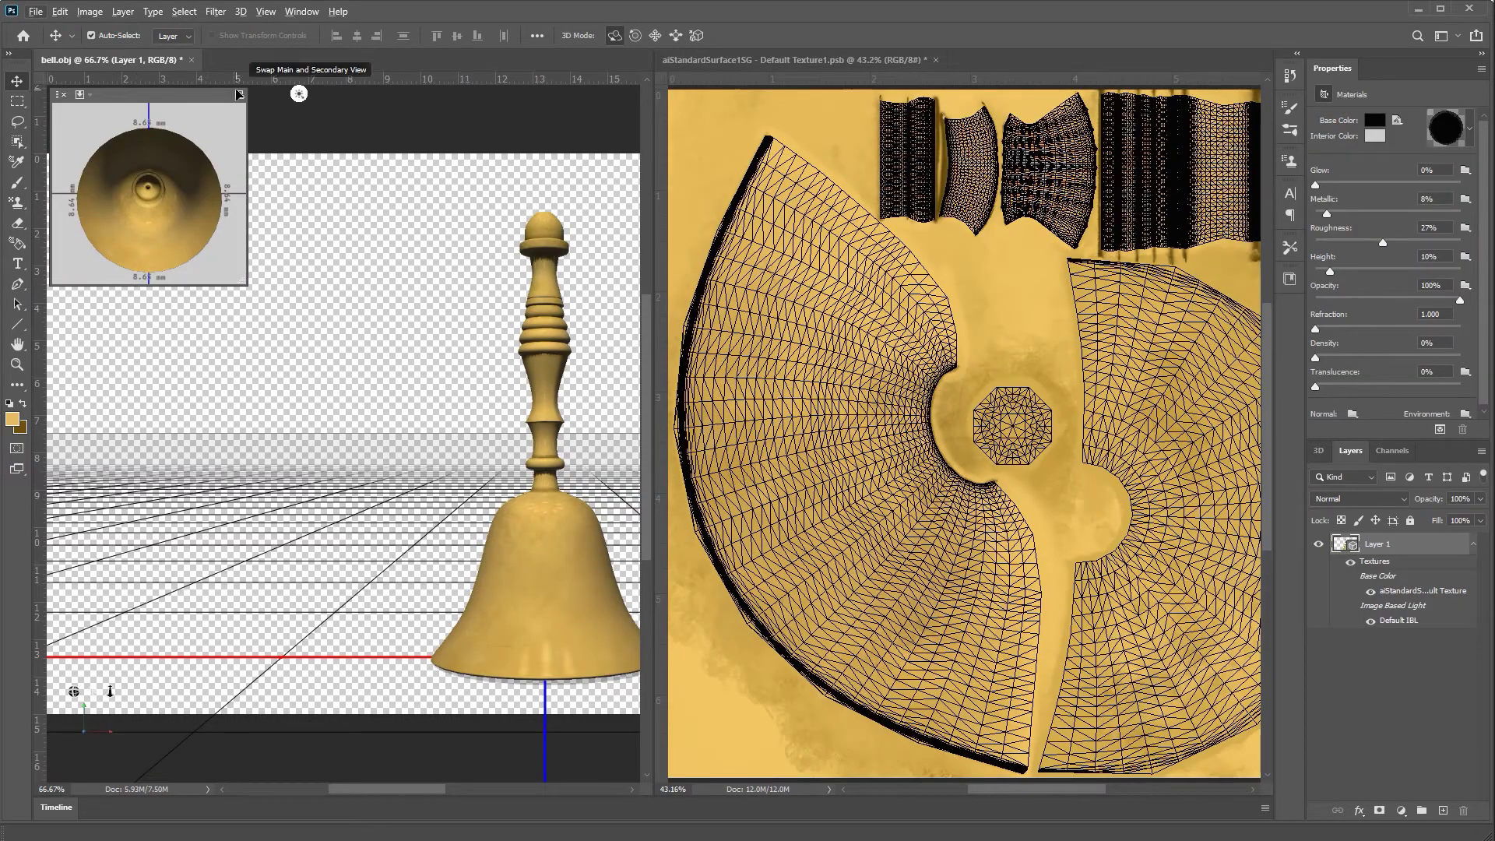
# - Orbit the 3D camera to view the gold bell from a new angle
pyautogui.click(381, 466)
pyautogui.moveTo(386, 790); pyautogui.dragTo(431, 791)
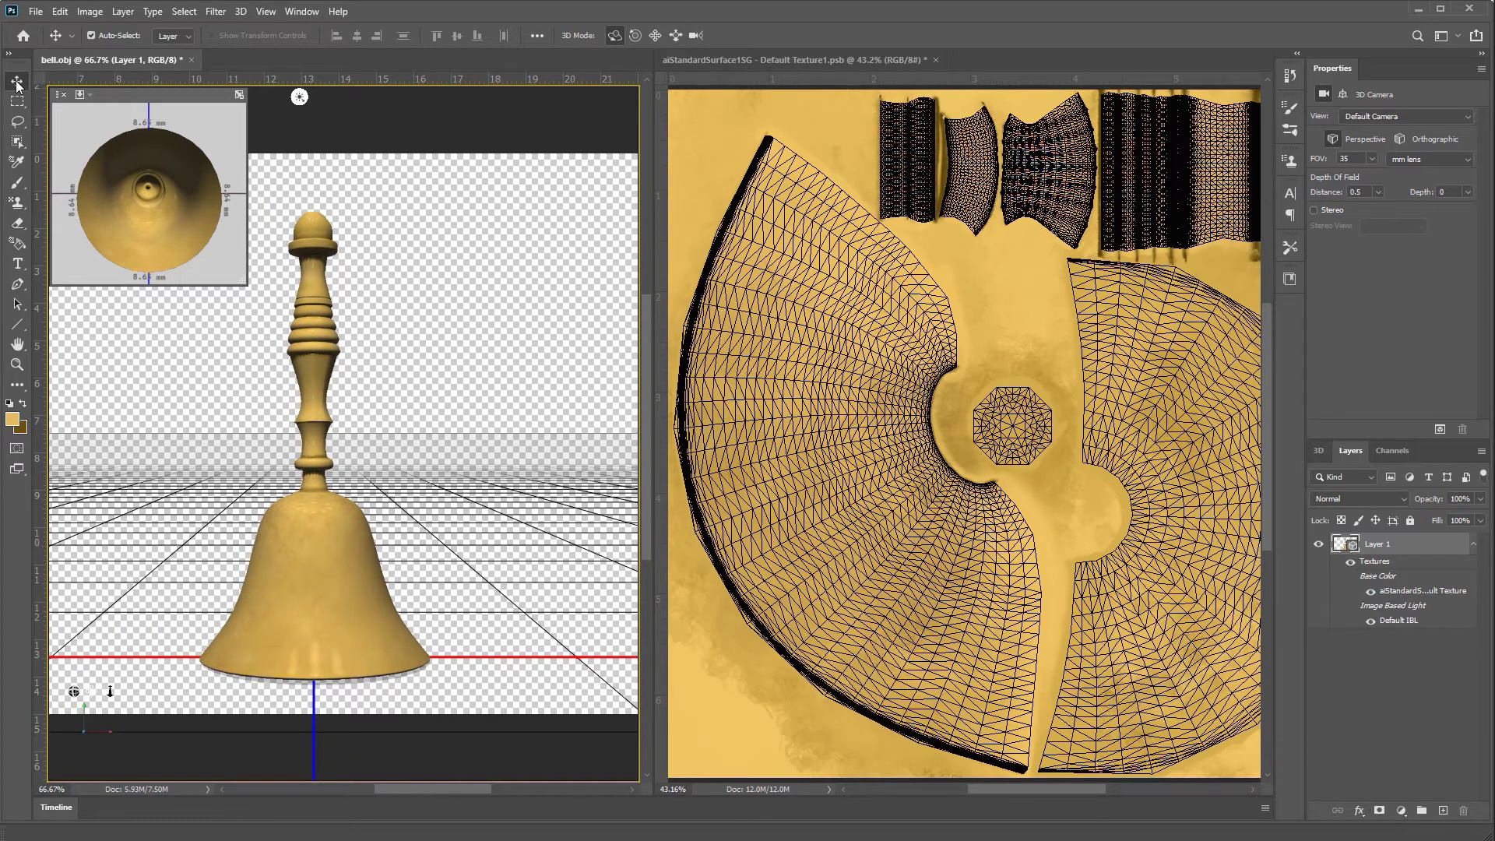
pyautogui.moveTo(507, 496)
pyautogui.mouseDown()
pyautogui.moveTo(271, 515)
pyautogui.moveTo(510, 516)
pyautogui.mouseUp()
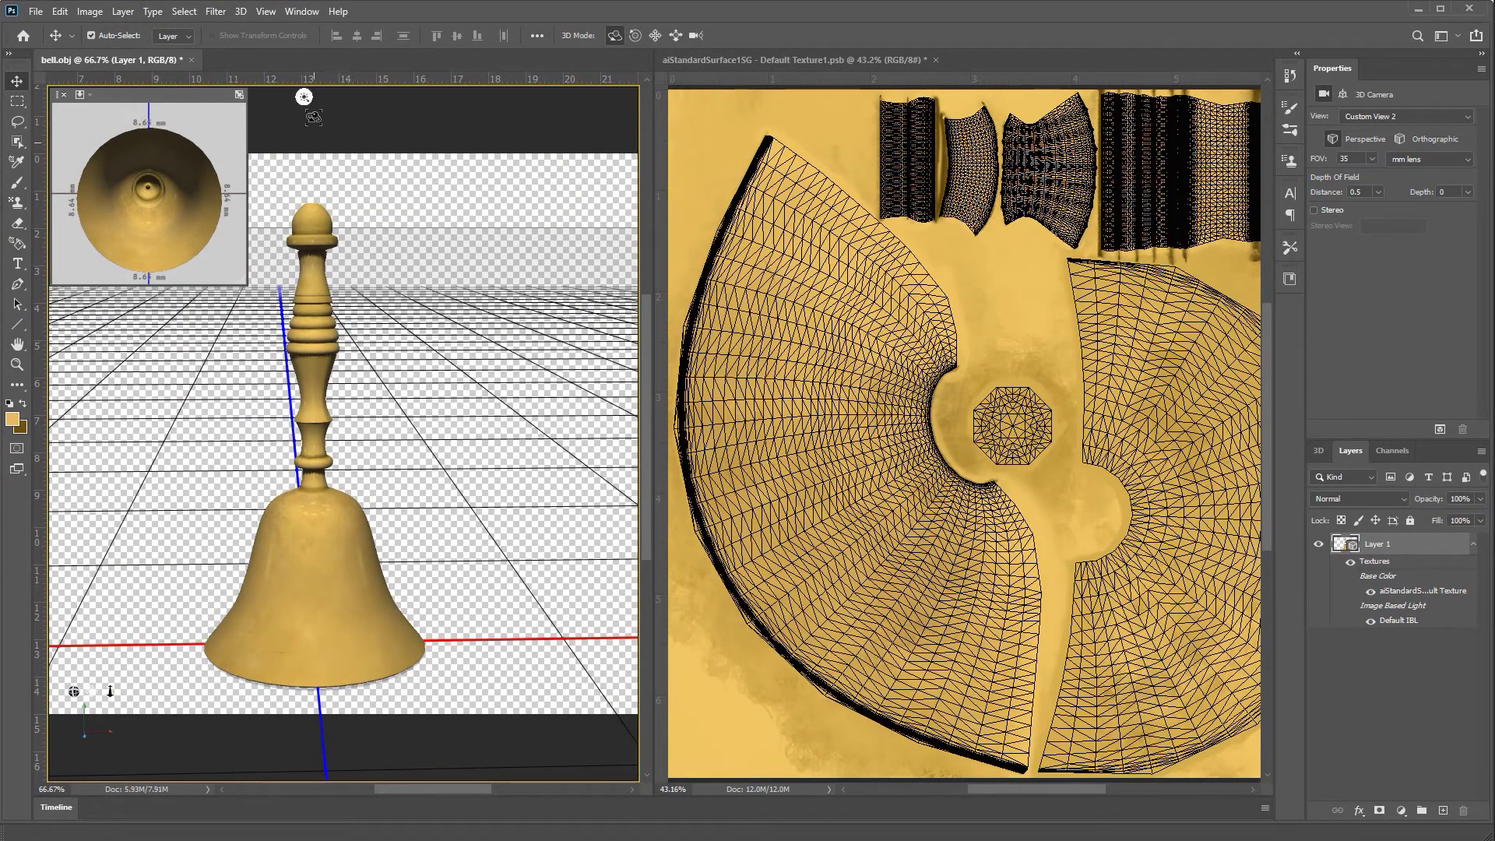
# - Re-aim Infinite Light 1 toward the upper right so it casts a shadow
pyautogui.click(303, 96)
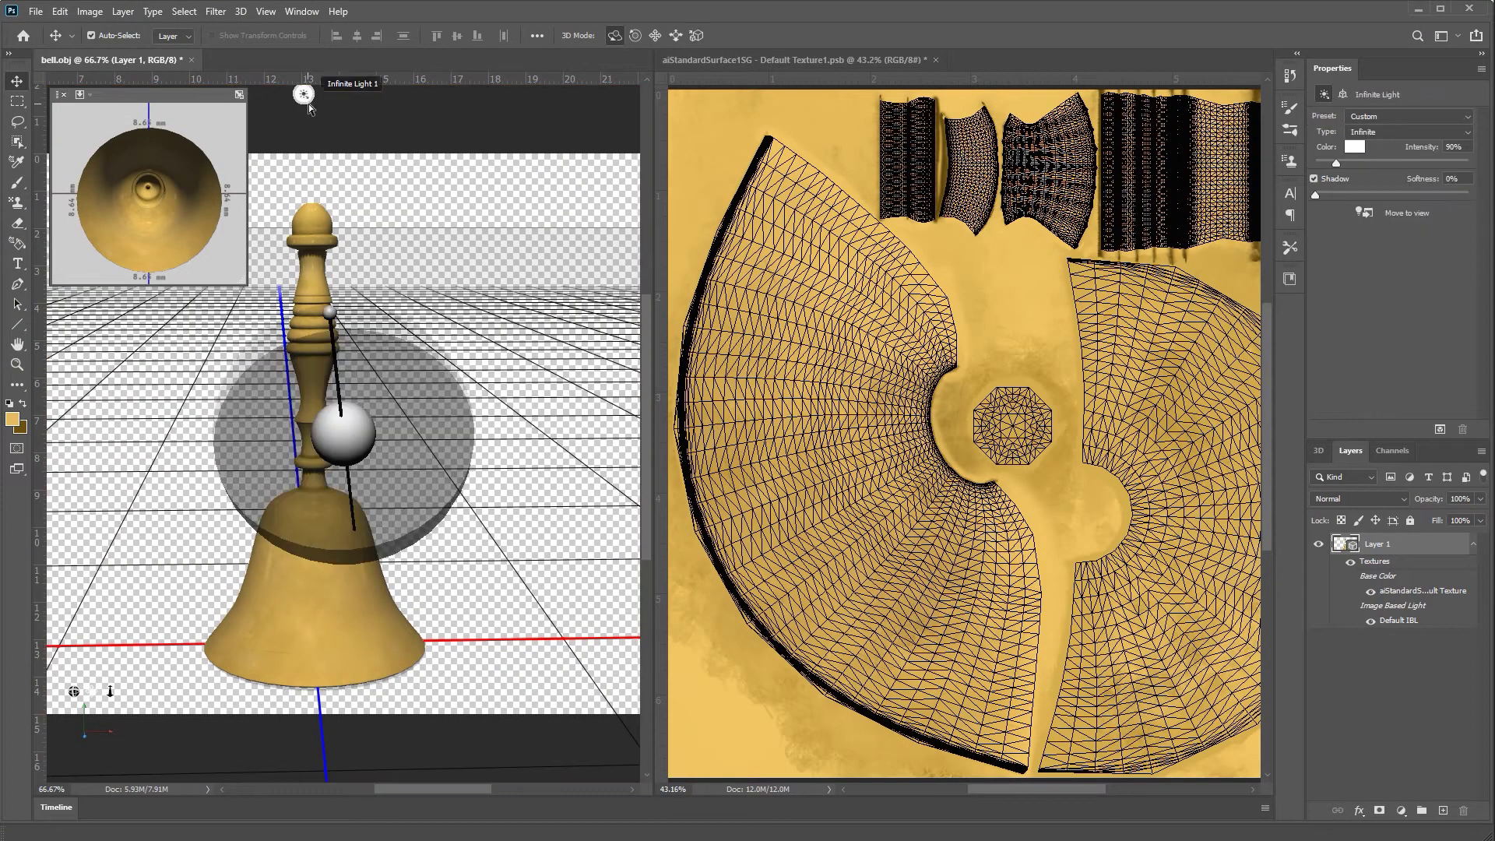
pyautogui.moveTo(332, 300)
pyautogui.mouseDown()
pyautogui.moveTo(413, 343)
pyautogui.moveTo(389, 358)
pyautogui.moveTo(250, 343)
pyautogui.moveTo(324, 373)
pyautogui.moveTo(353, 466)
pyautogui.mouseUp()
pyautogui.click(497, 515)
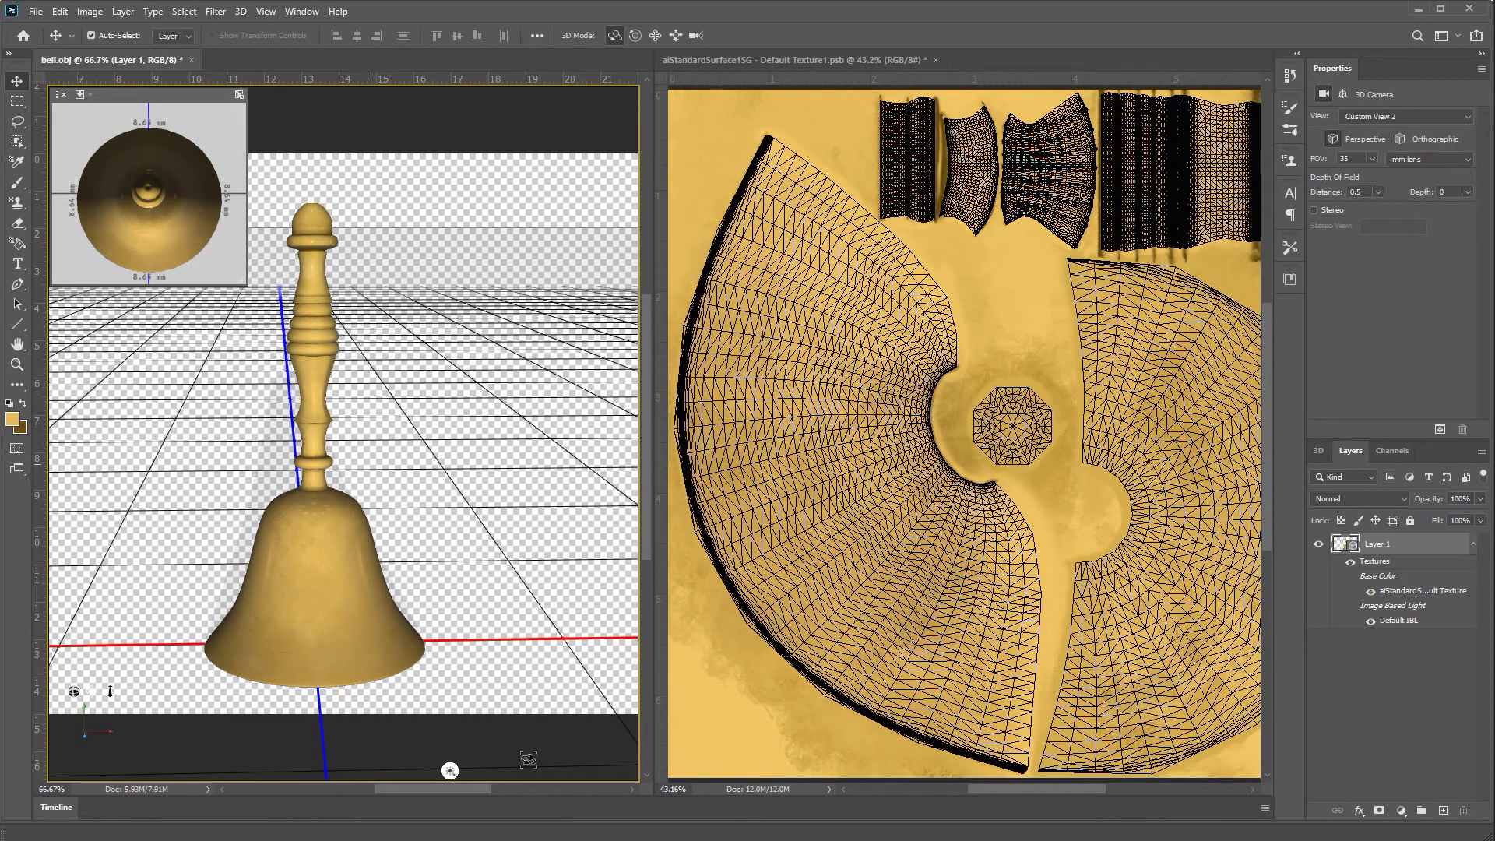
pyautogui.hotkey('ctrl', '+')
pyautogui.hotkey('ctrl', '+')
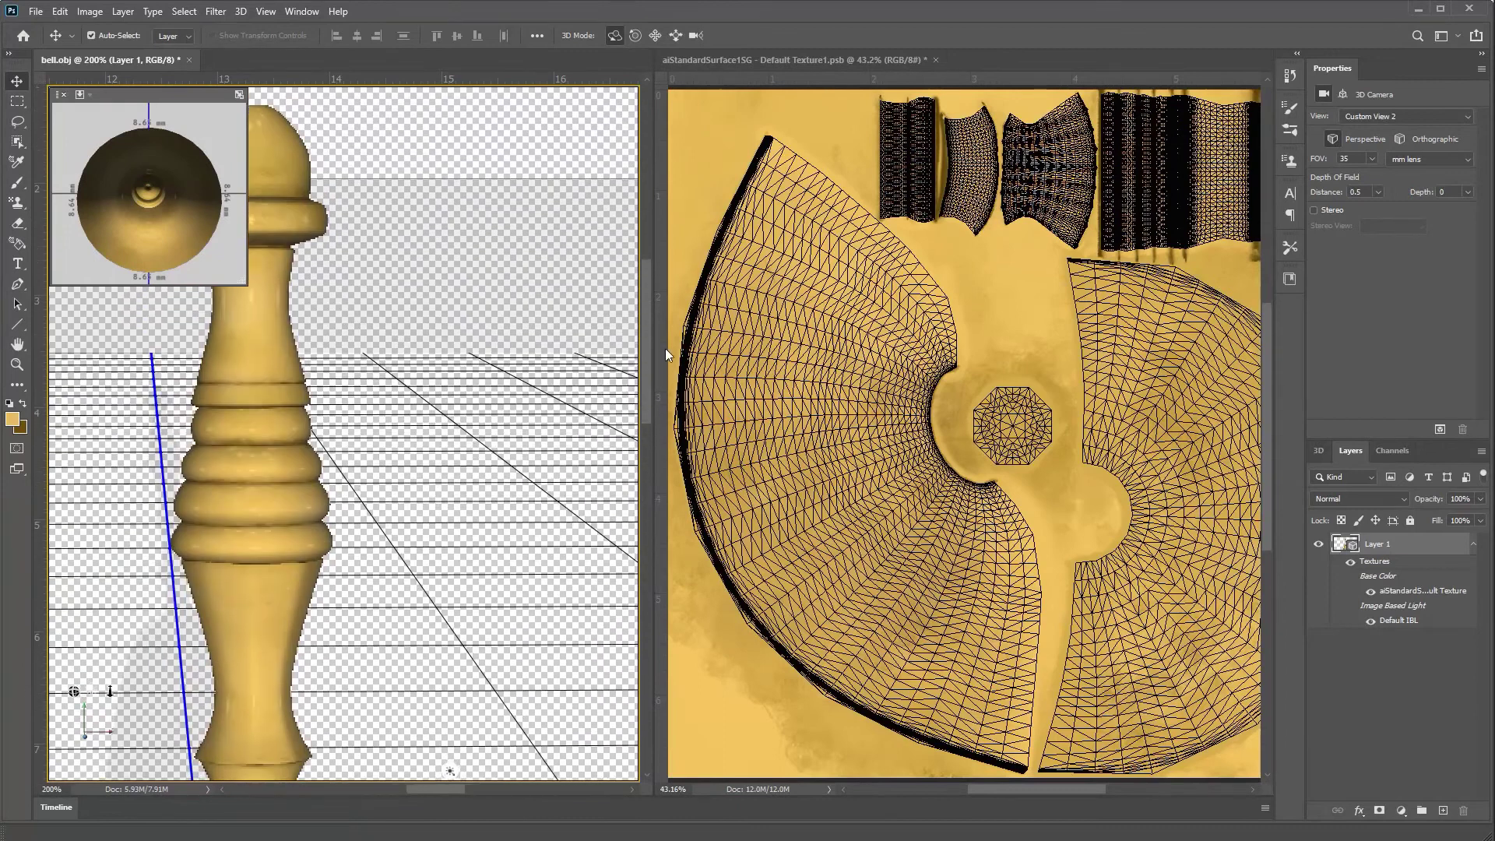
# - Rotate the infinite light to relight the bell
pyautogui.moveTo(449, 779); pyautogui.dragTo(309, 646)
pyautogui.click(309, 646)
pyautogui.moveTo(344, 427); pyautogui.dragTo(369, 451)
pyautogui.click(420, 701)
pyautogui.moveTo(444, 791); pyautogui.dragTo(441, 792)
# - Sample a darker gold from the bell and switch to the Smudge tool
pyautogui.press('b')
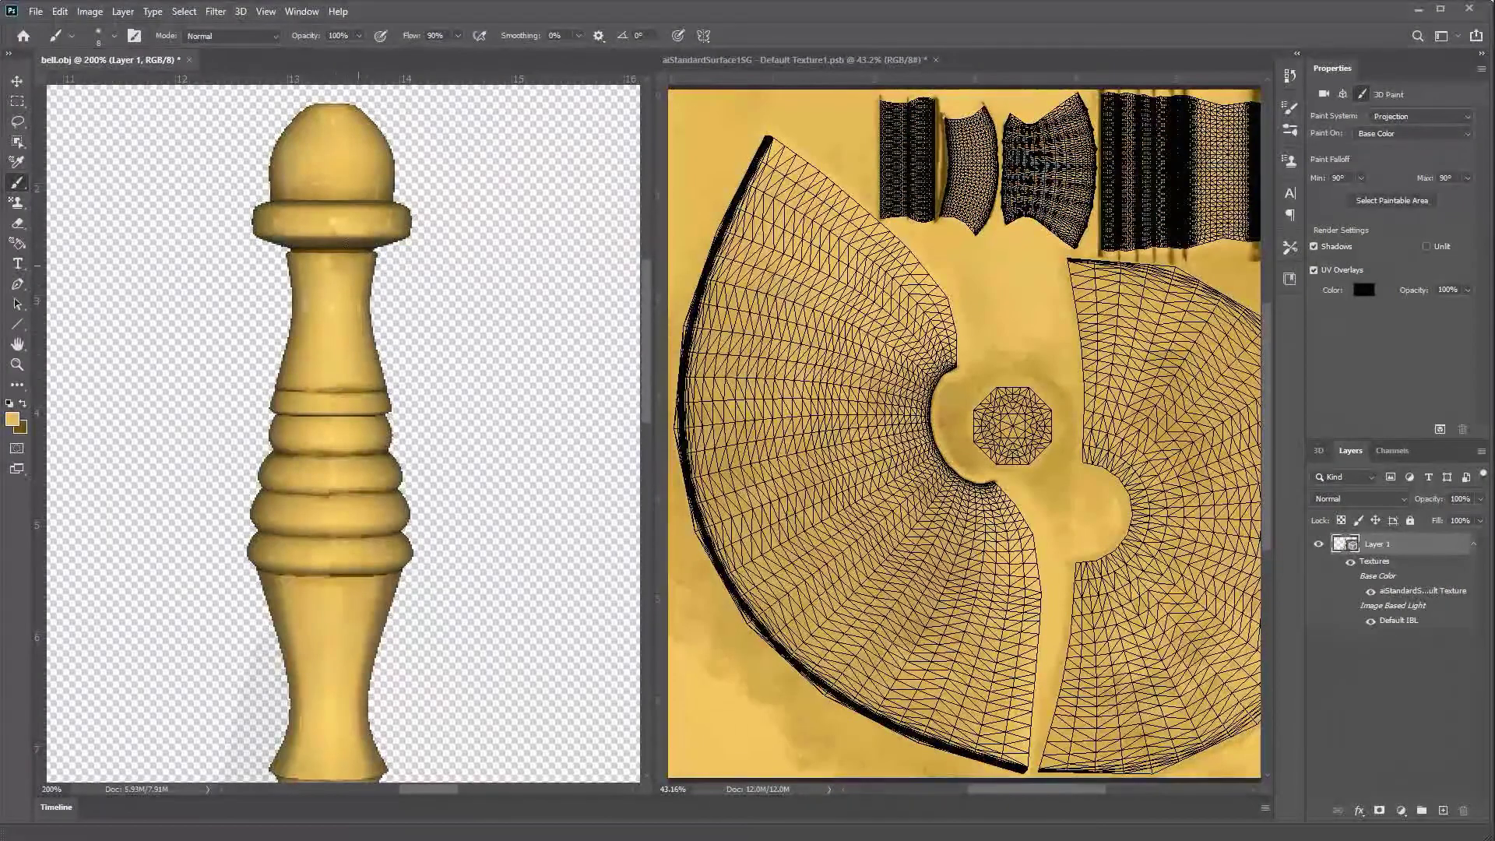
pyautogui.press('alt')
pyautogui.keyDown('alt'); pyautogui.click(347, 389); pyautogui.keyUp('alt')
pyautogui.click(22, 387)
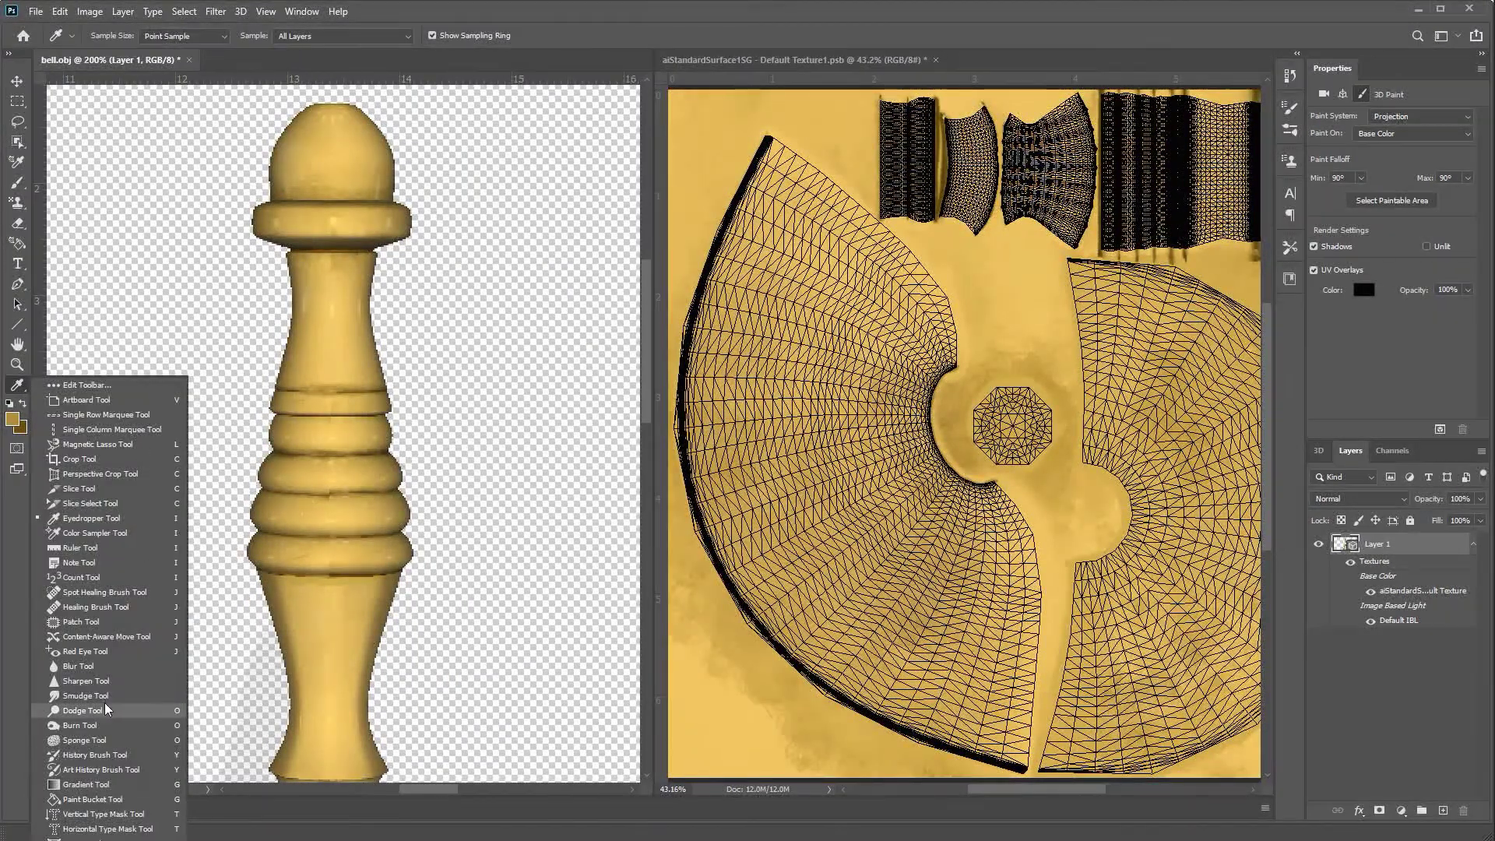
pyautogui.click(124, 619)
pyautogui.press('r')
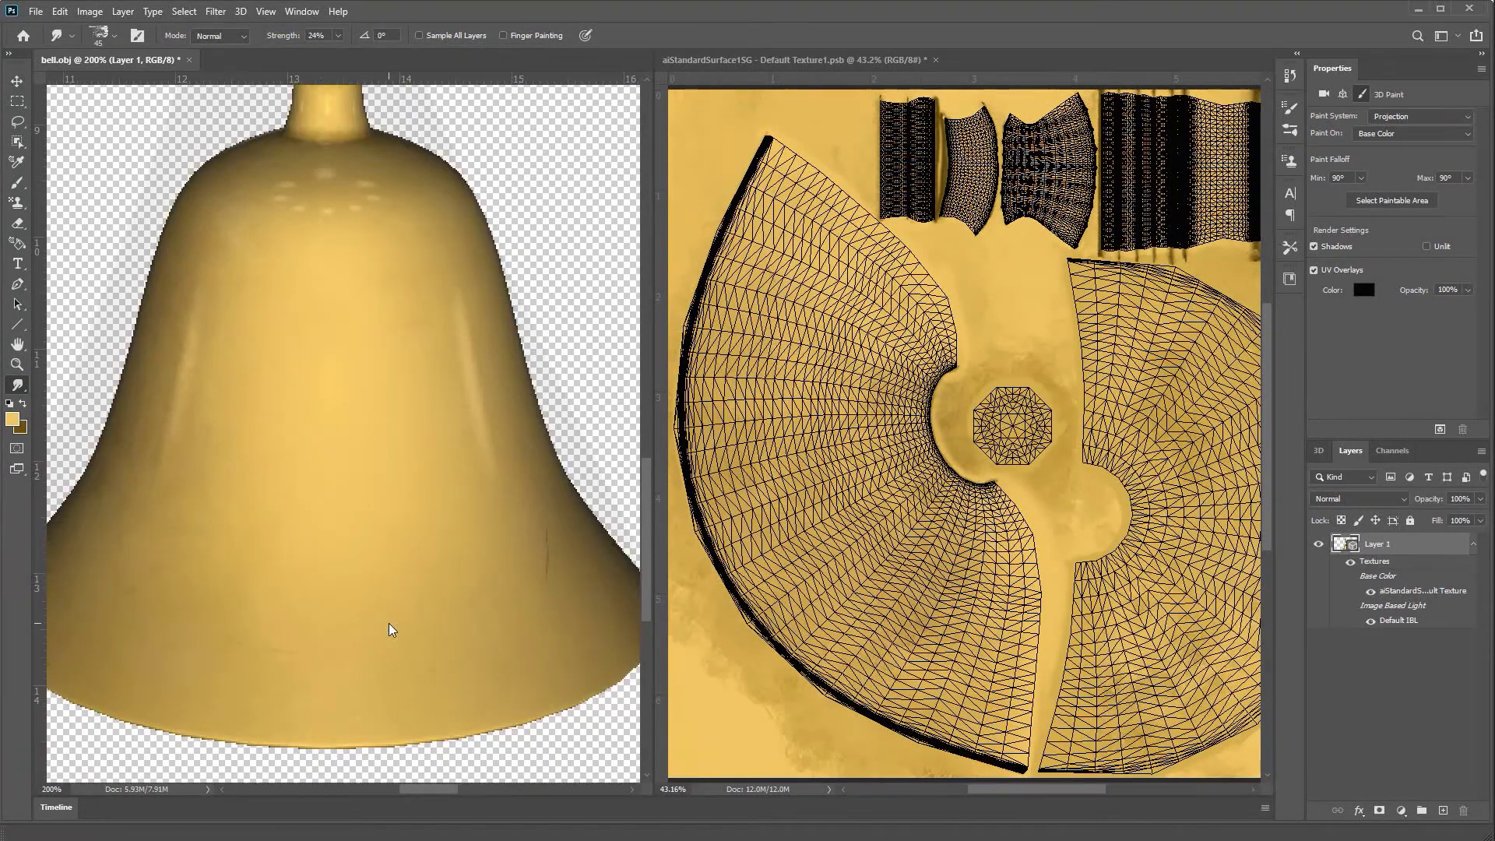
# - Relight the bell, make dark brown the colour, and set the smudge size to 20
pyautogui.scroll(5, 649, 419)
pyautogui.press('v')
pyautogui.scroll(4, 393, 770)
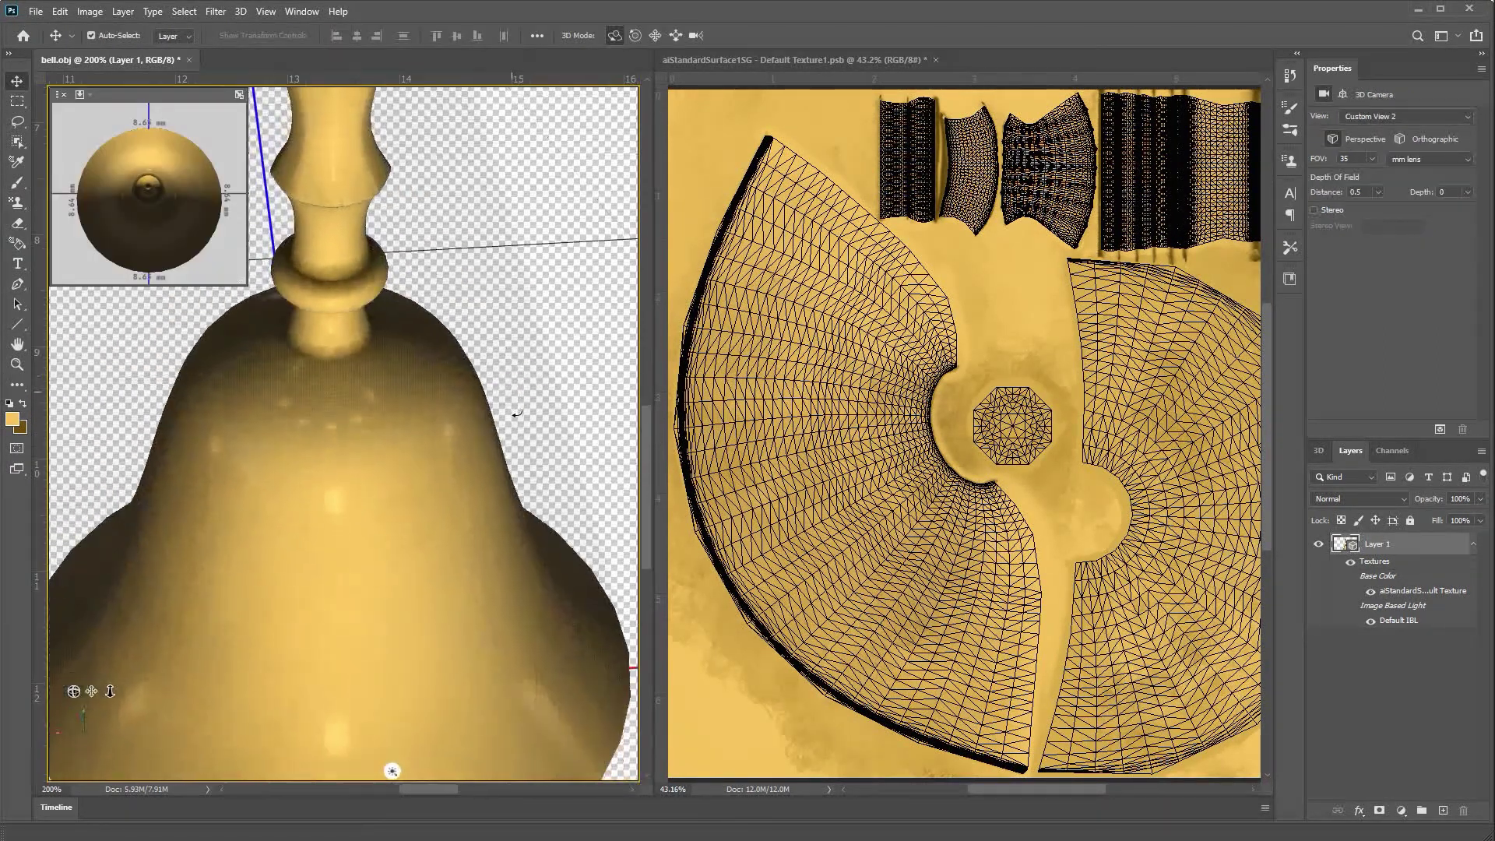
pyautogui.click(398, 776)
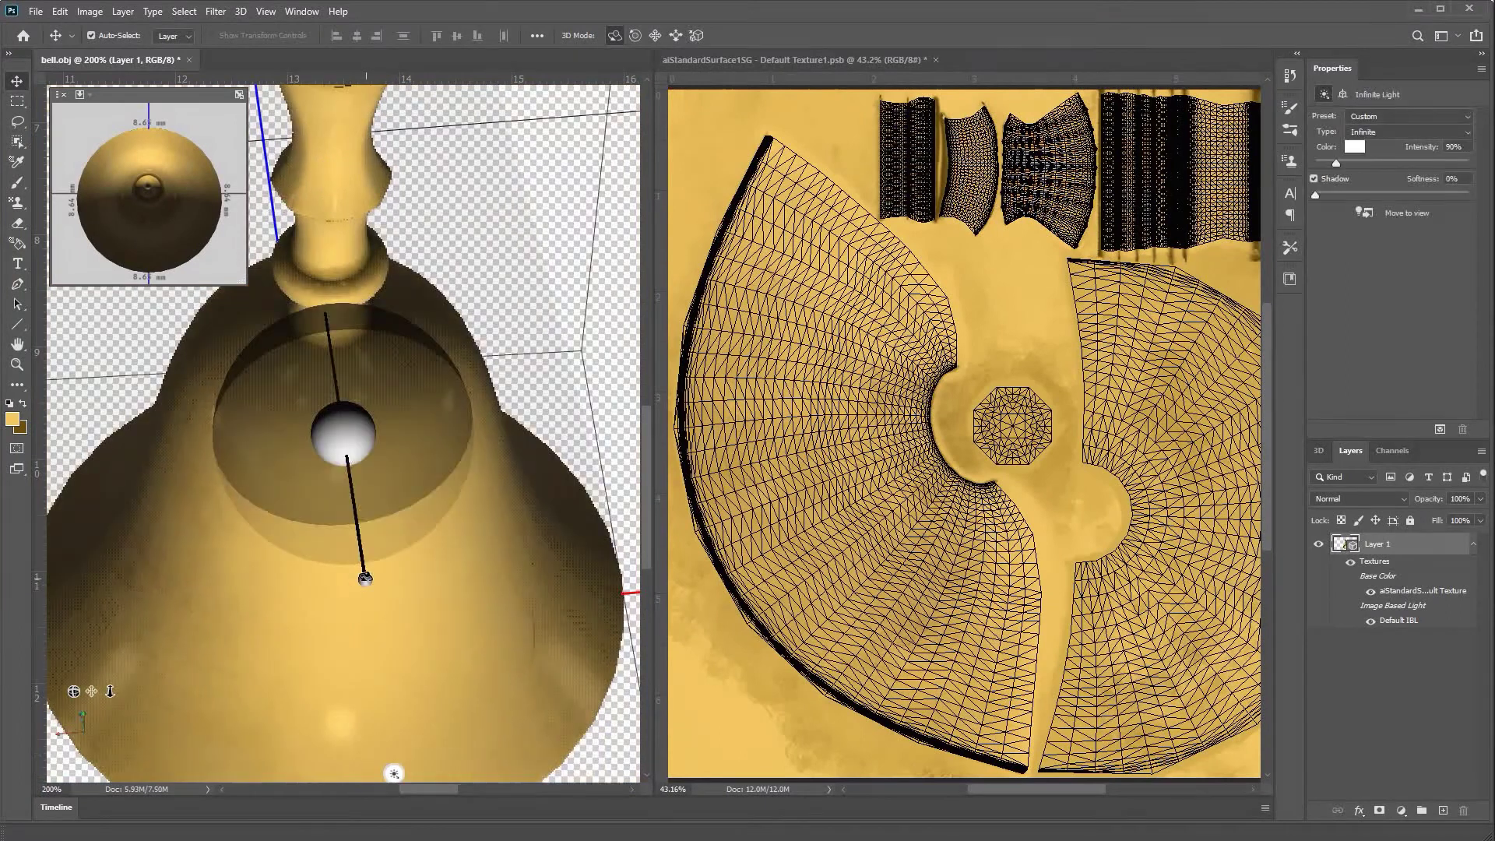
pyautogui.moveTo(360, 574); pyautogui.dragTo(348, 428)
pyautogui.click(17, 182)
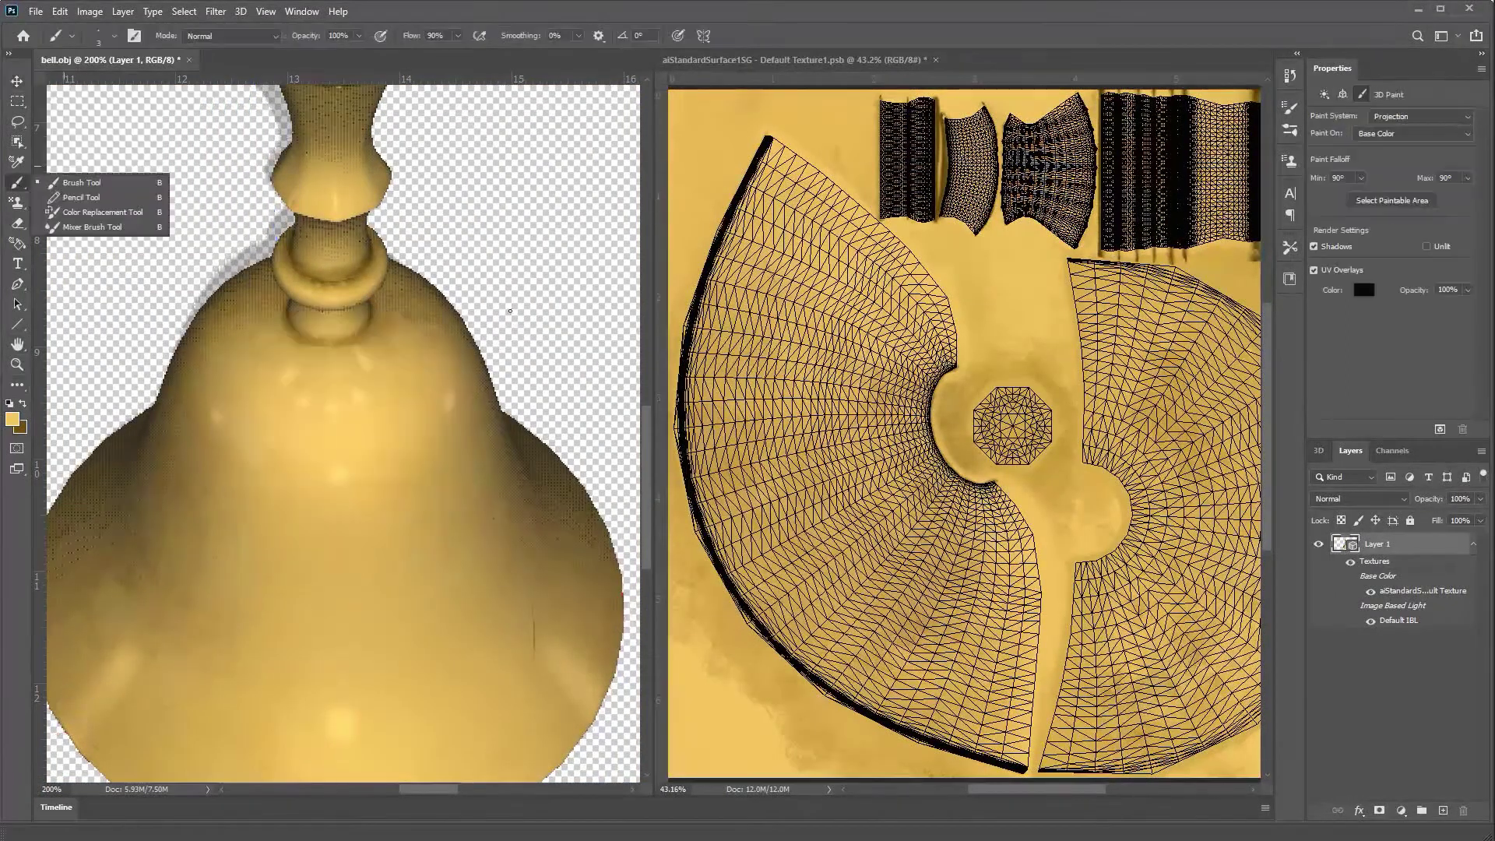
pyautogui.click(22, 403)
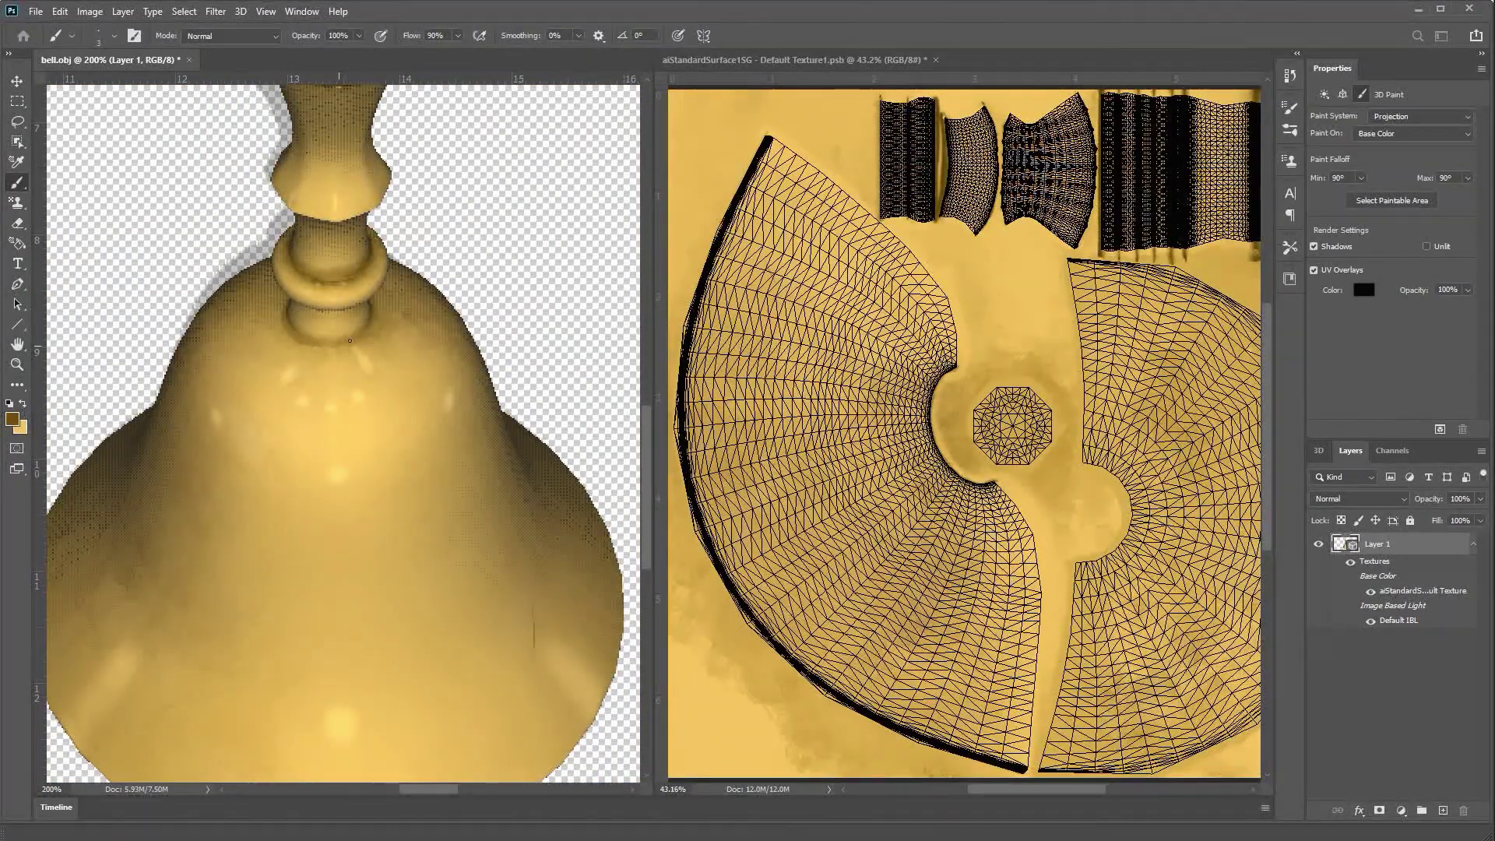
pyautogui.press('r')
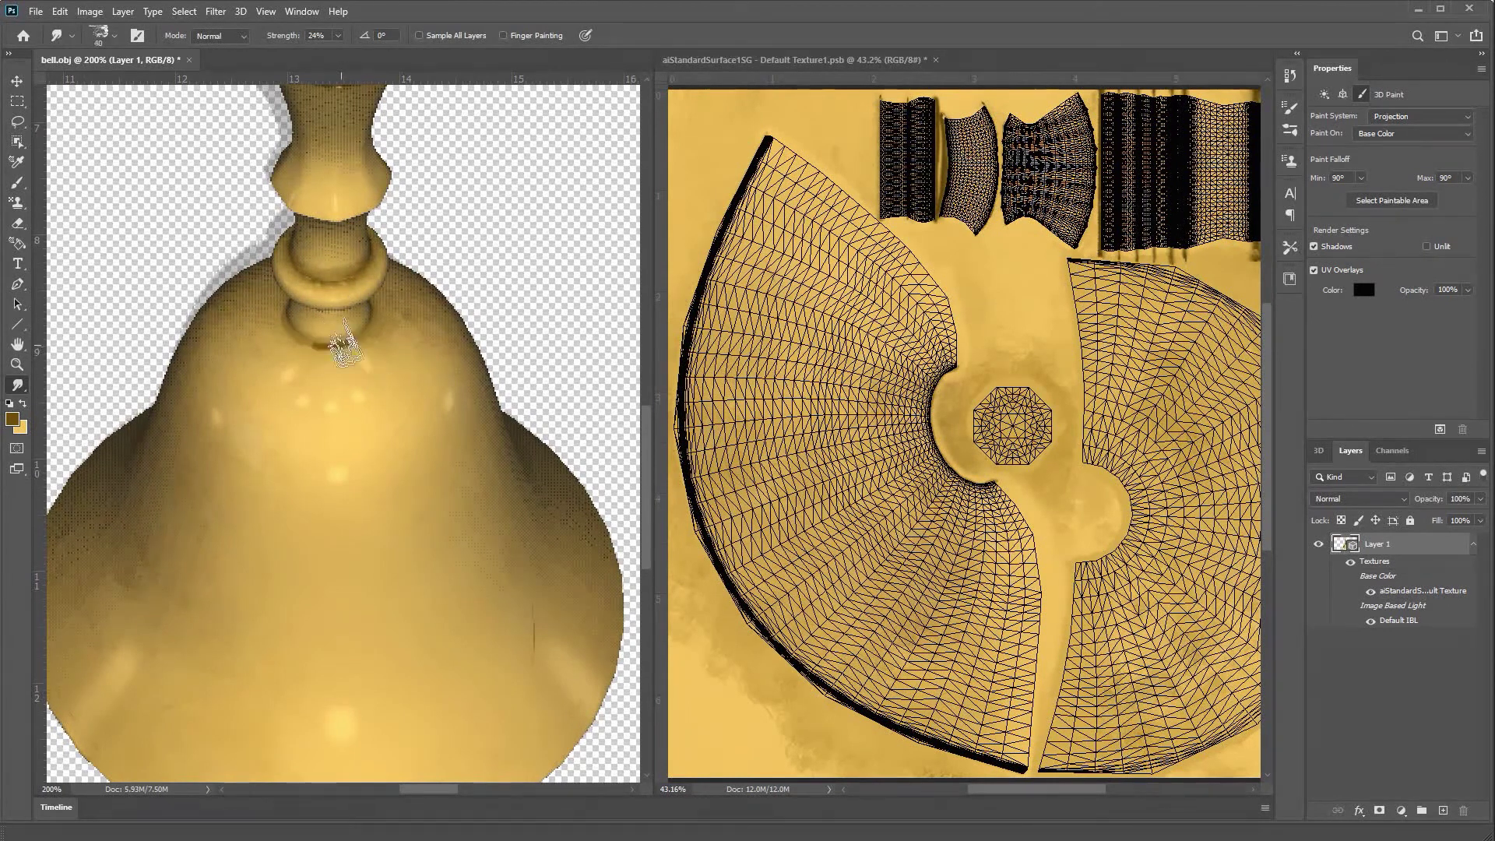
pyautogui.press('[')
pyautogui.press('[')
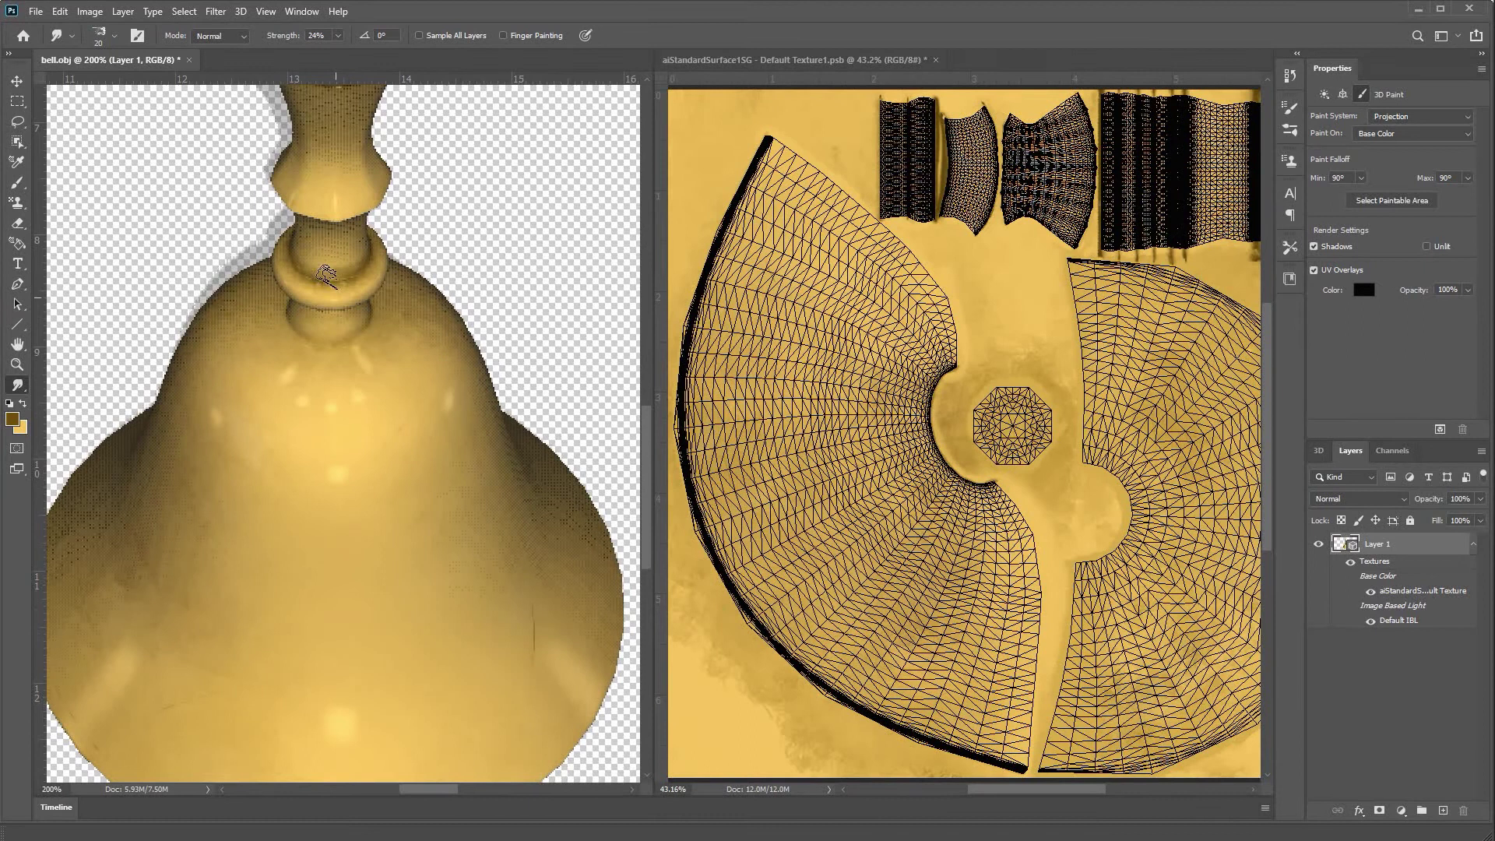
# - Smudge the seams on the bell's neck, orbiting and moving the light to check
pyautogui.click(16, 81)
pyautogui.moveTo(544, 411); pyautogui.dragTo(430, 319)
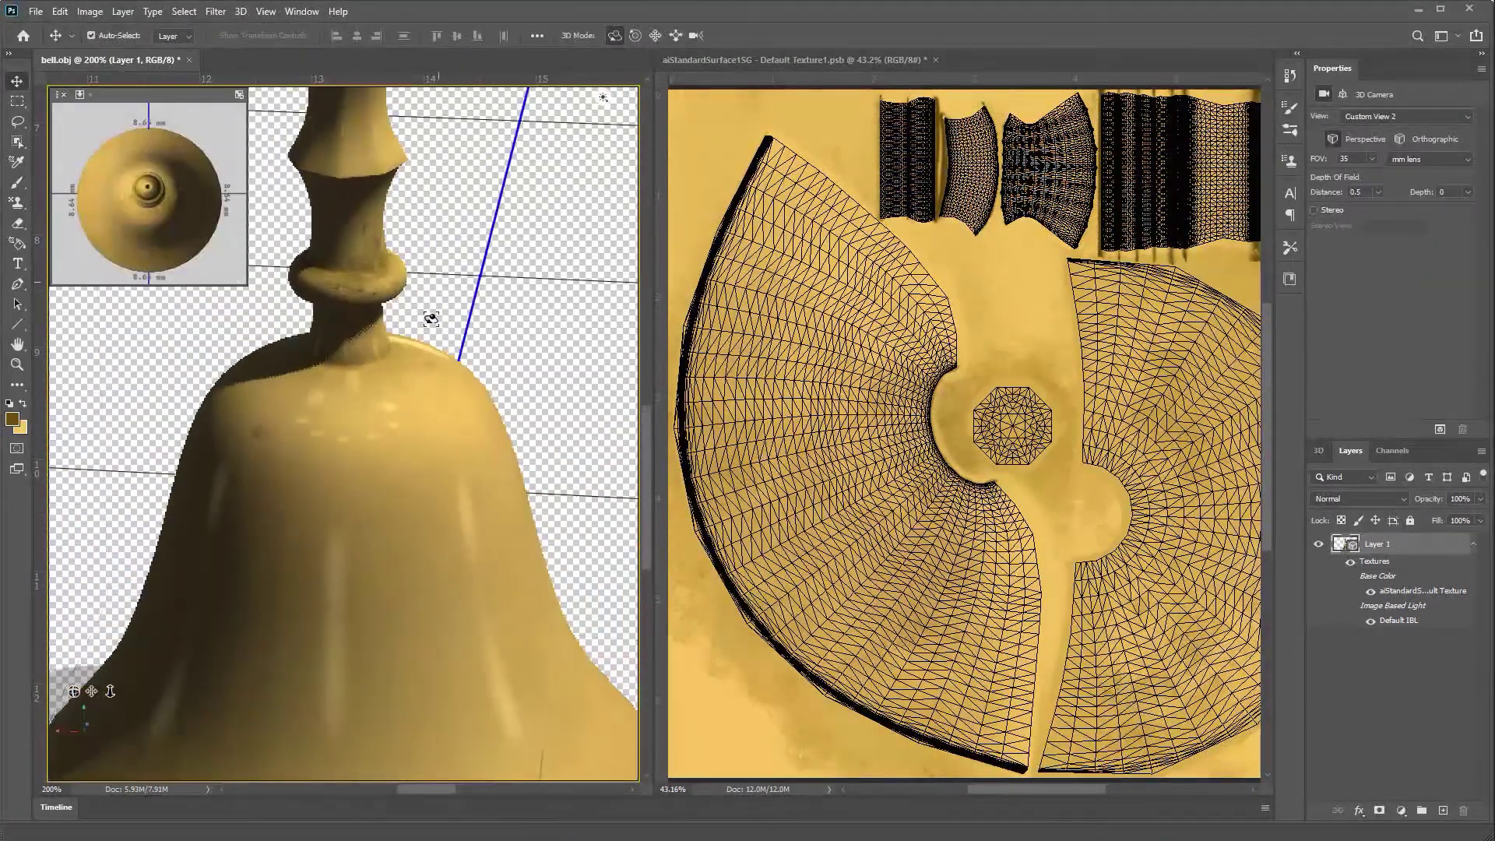
pyautogui.click(17, 385)
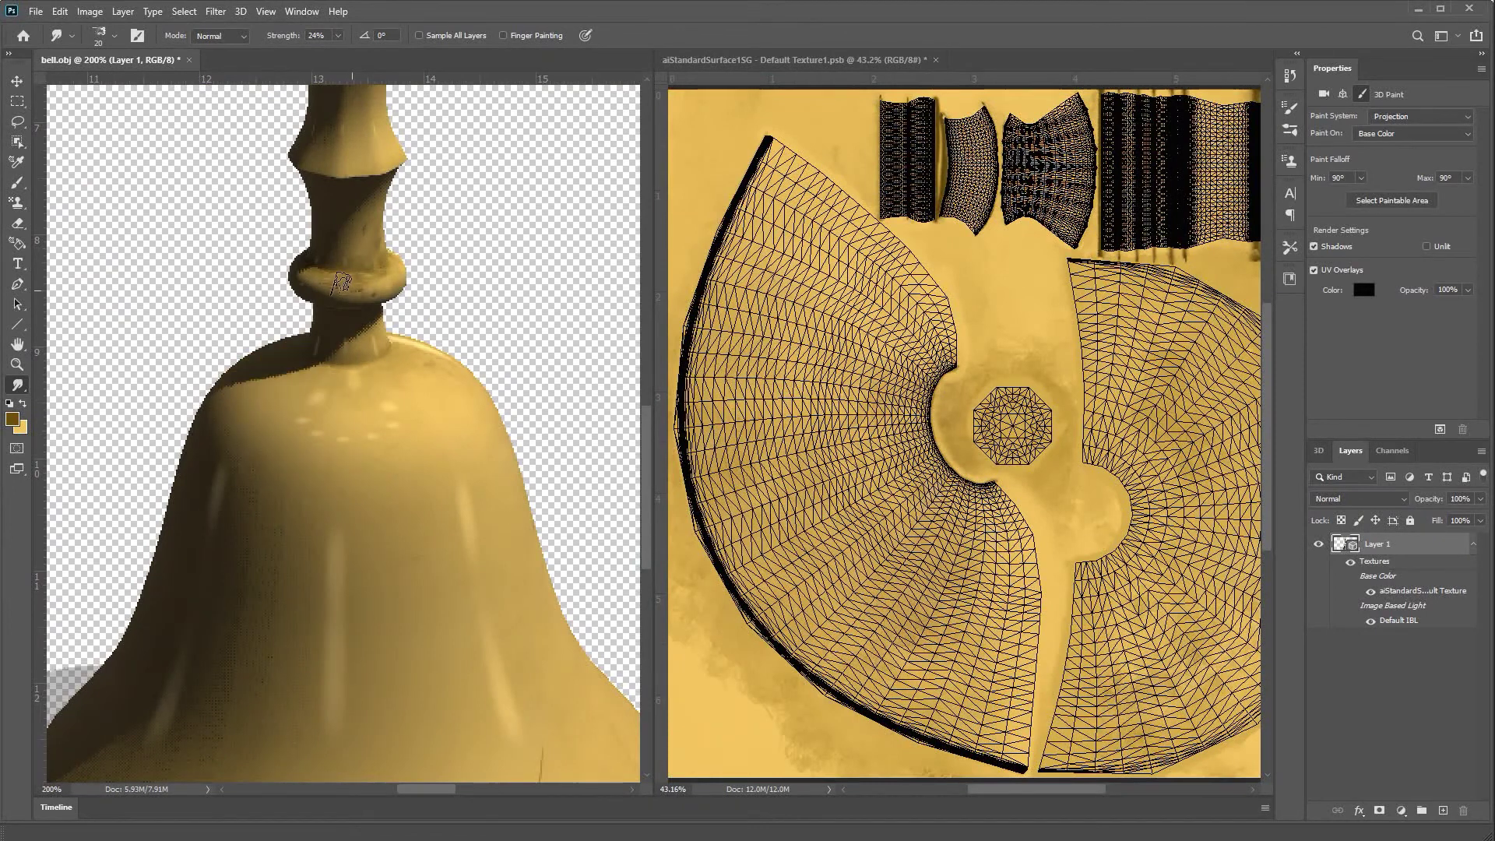
pyautogui.moveTo(358, 254); pyautogui.dragTo(334, 238)
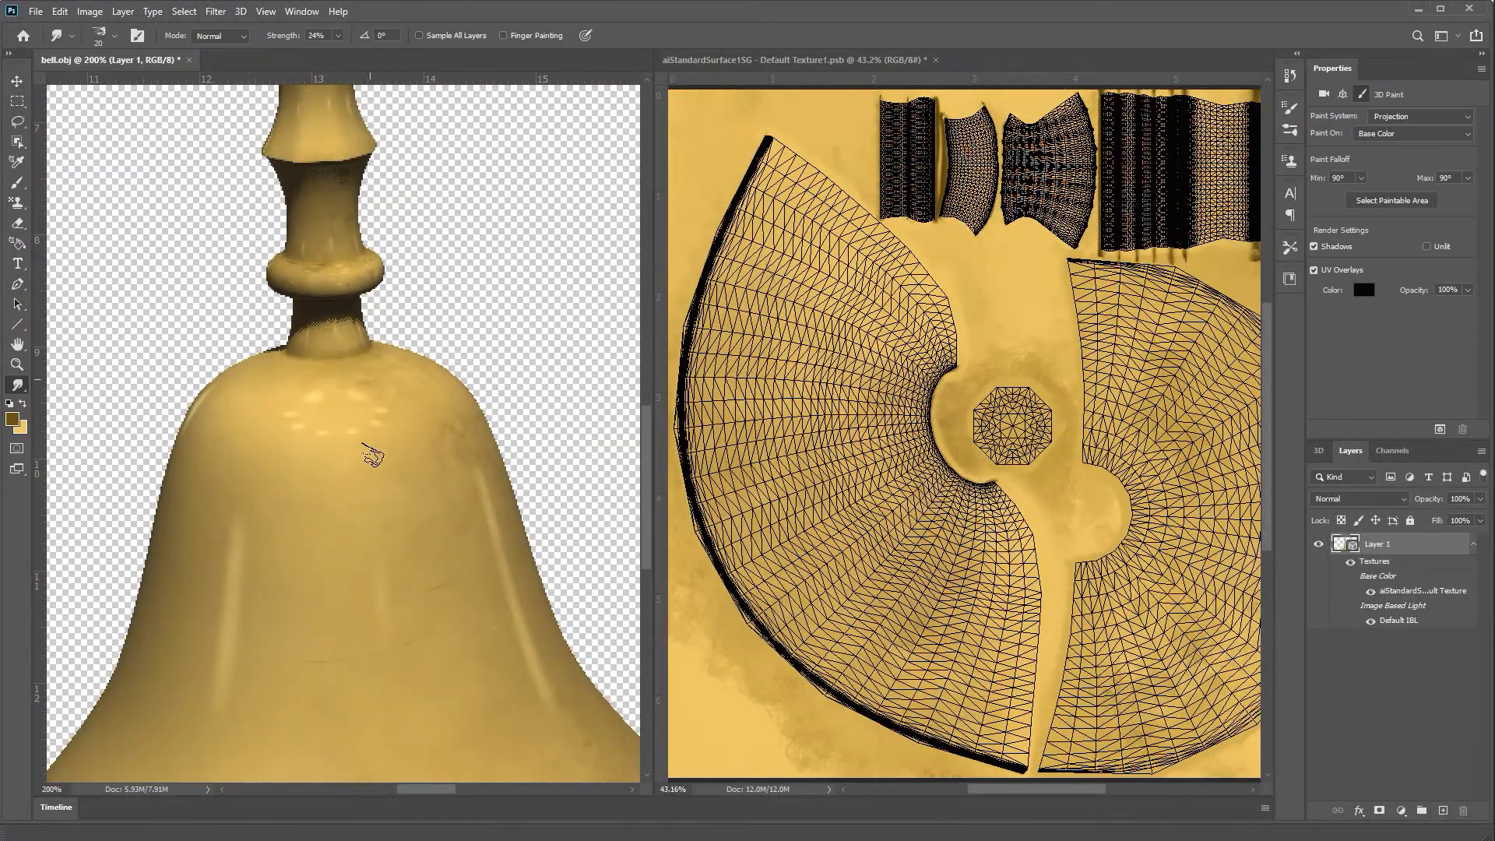
pyautogui.press('v')
pyautogui.moveTo(372, 456); pyautogui.dragTo(646, 307)
pyautogui.scroll(3, 512, 379)
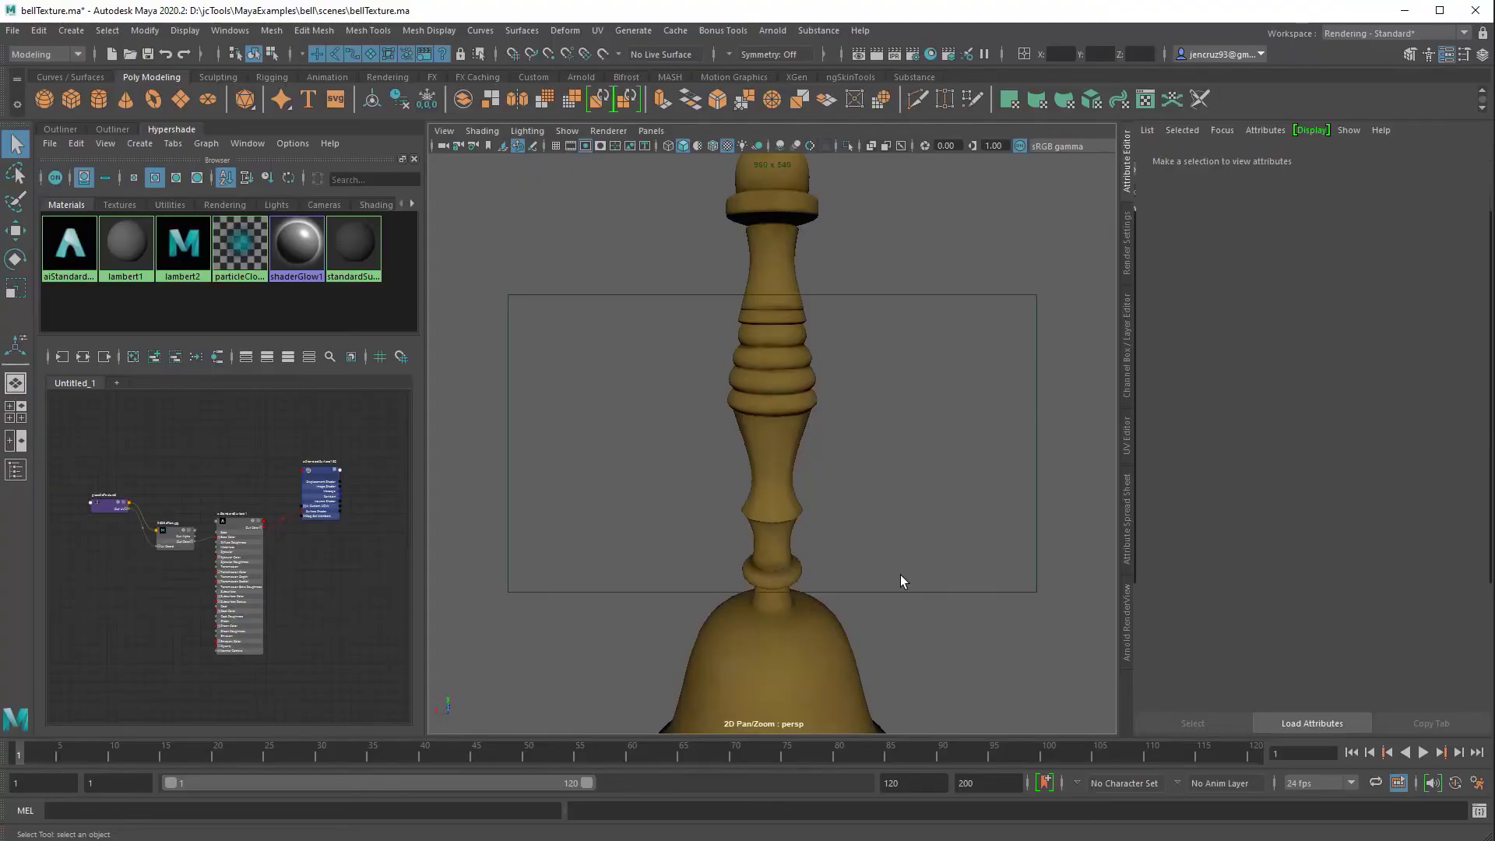
pyautogui.scroll(2, 901, 575)
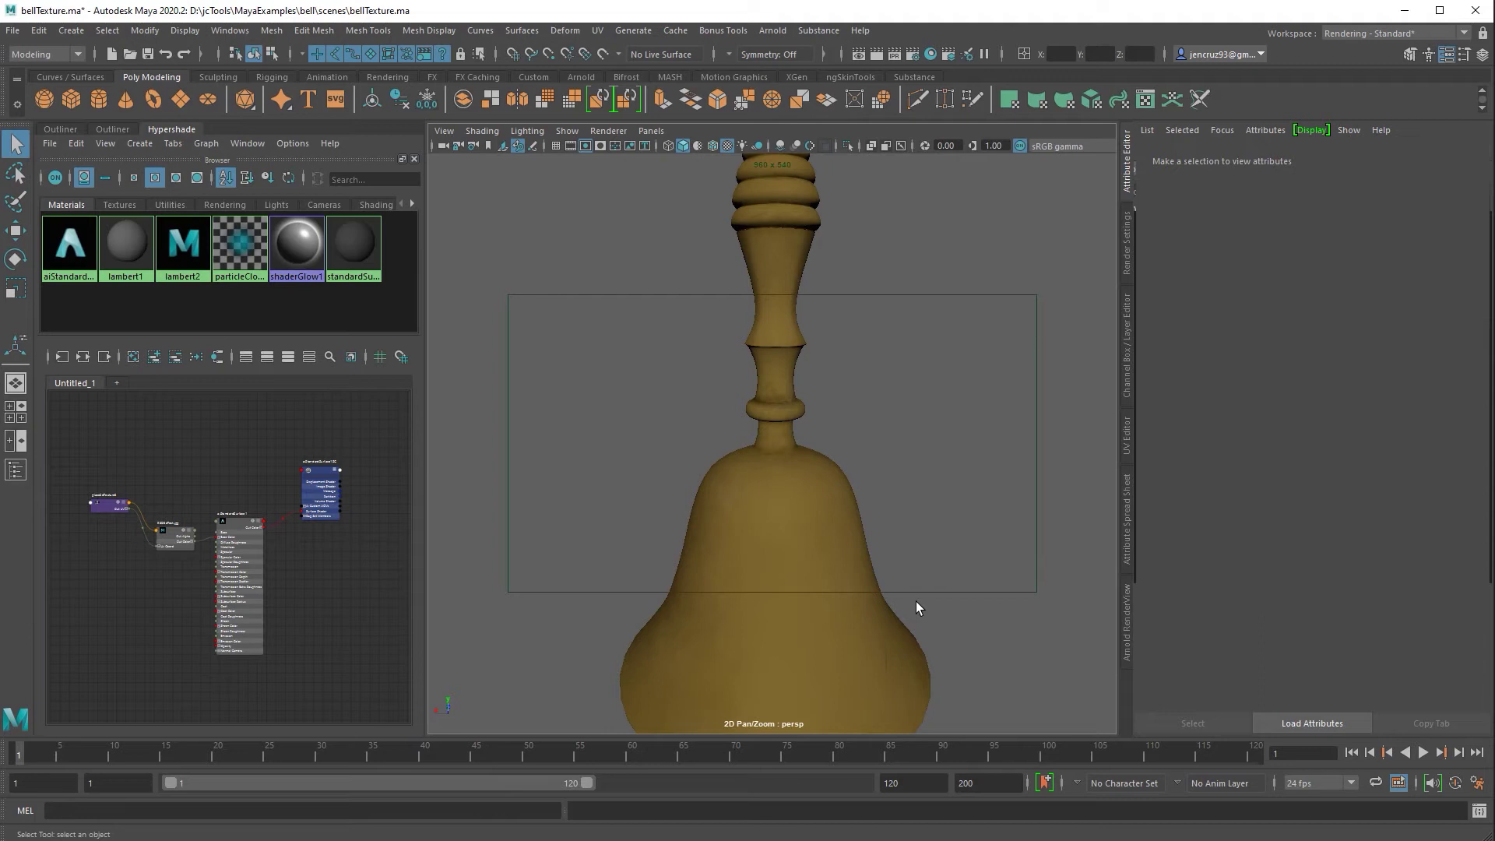
# - Orbit the Maya viewport to inspect the bell's painted gold texture
pyautogui.keyDown('alt'); pyautogui.moveTo(917, 601); pyautogui.dragTo(945, 622); pyautogui.keyUp('alt')
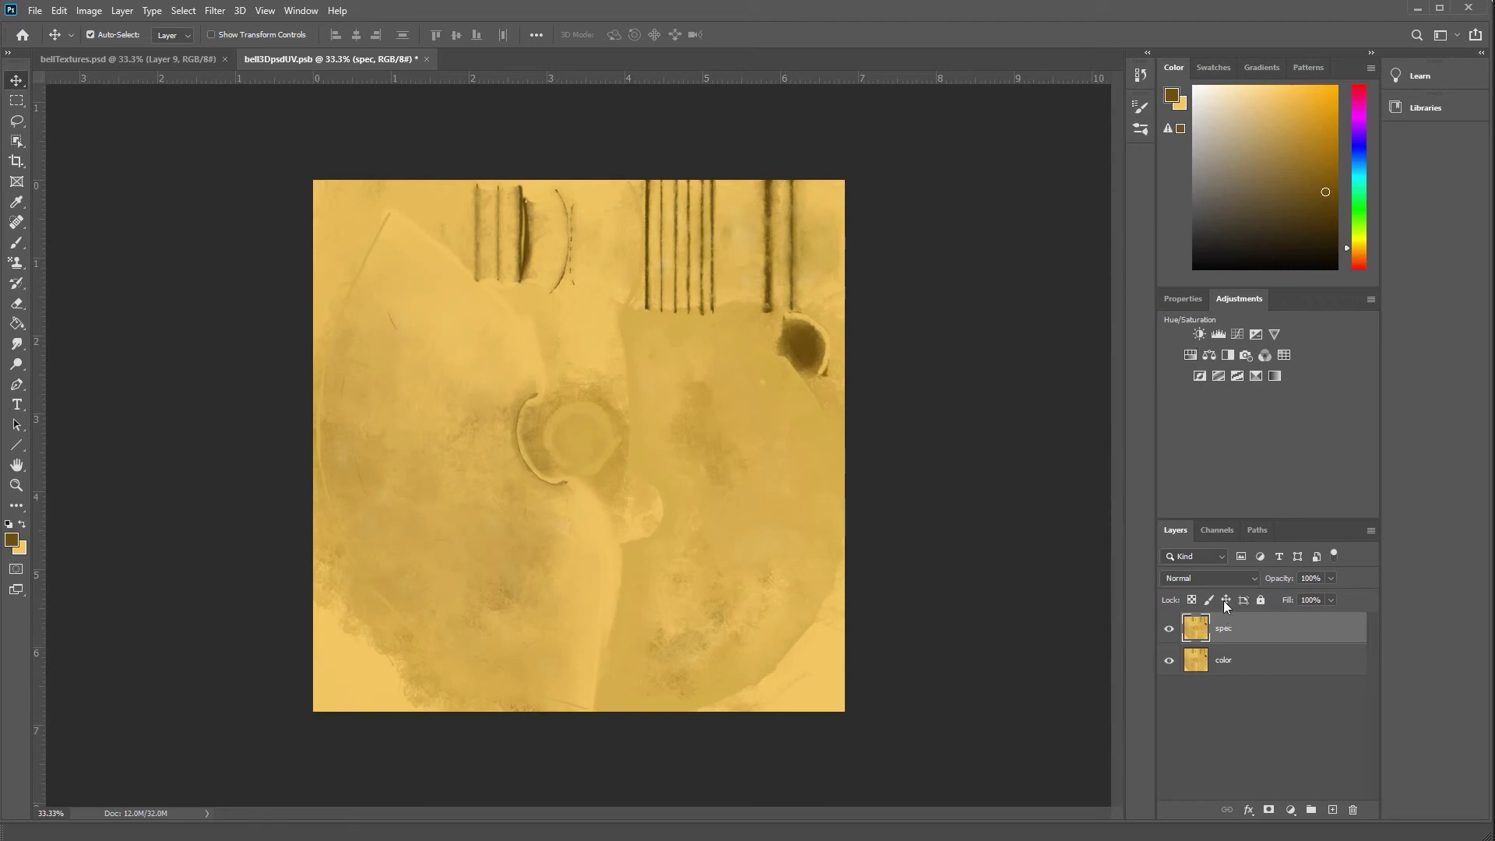
# - Clip a Hue/Saturation layer at Saturation -100 to spec and hide the color layer
pyautogui.click(1190, 356)
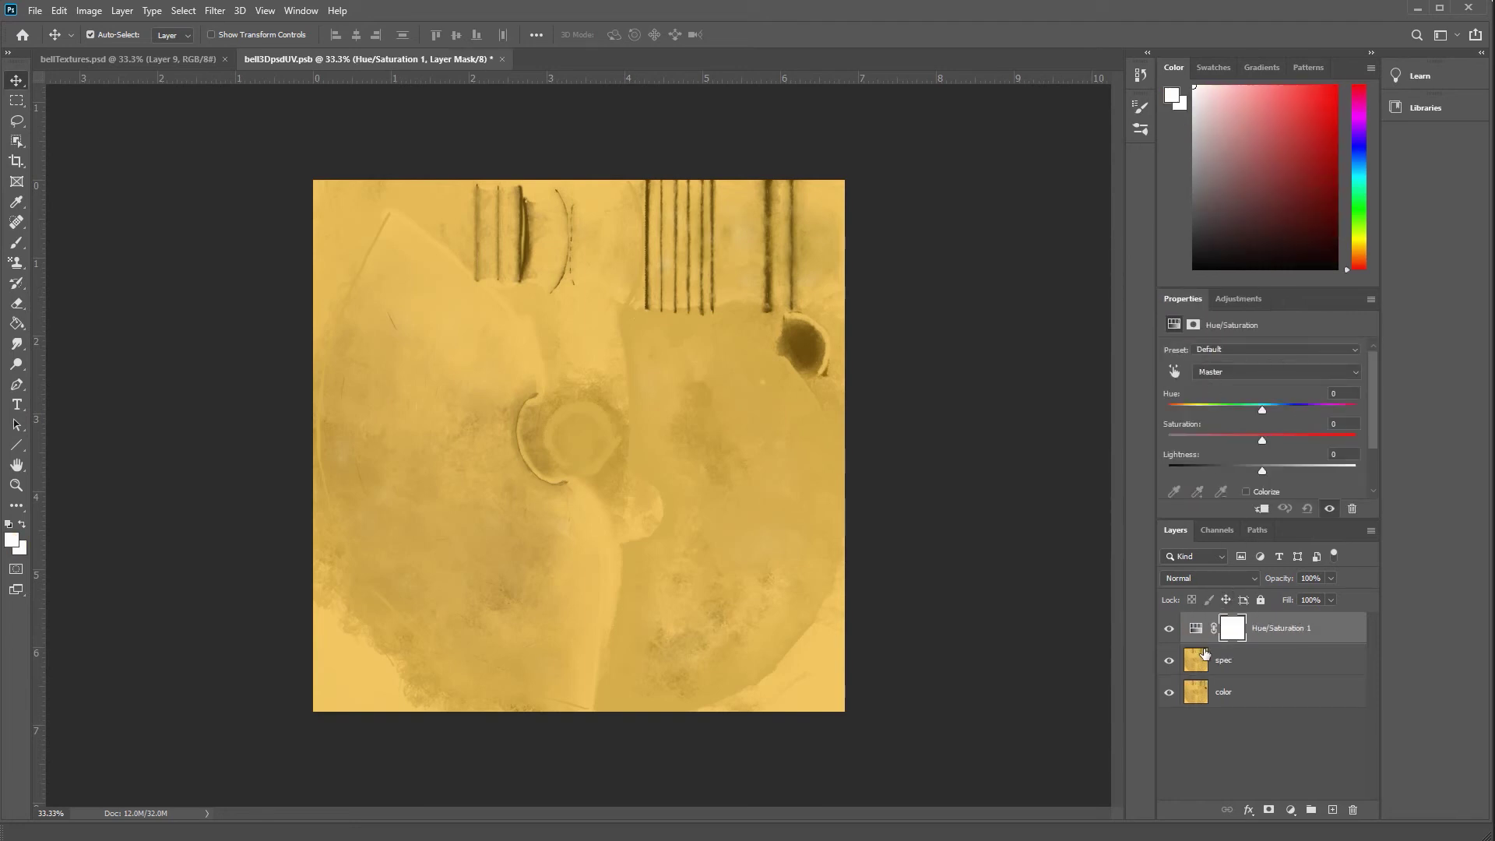
pyautogui.keyDown('alt'); pyautogui.click(1204, 644); pyautogui.keyUp('alt')
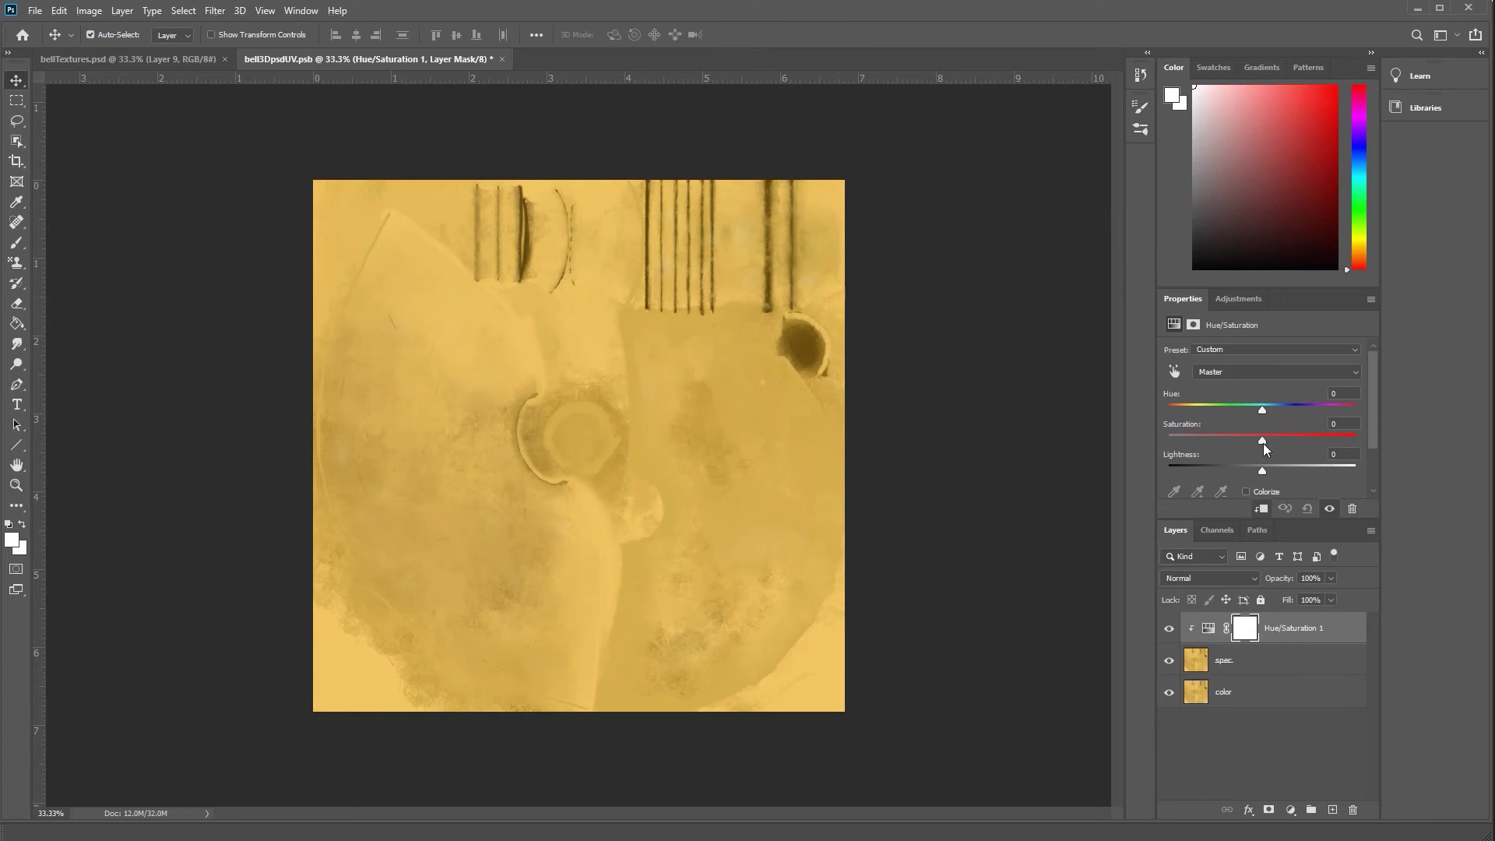
pyautogui.moveTo(1262, 440); pyautogui.dragTo(1105, 474)
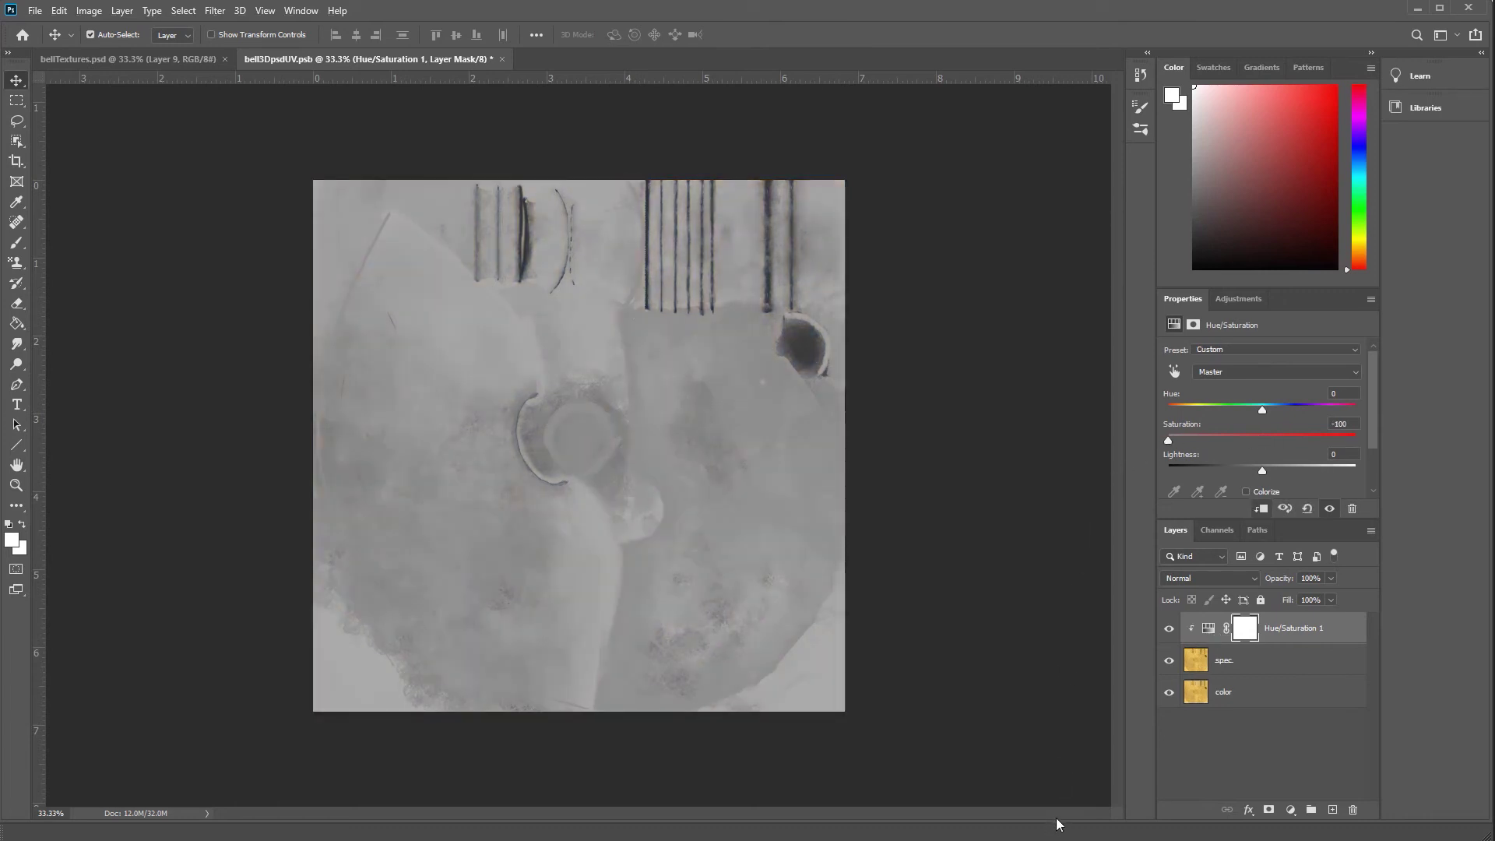
pyautogui.click(1169, 693)
# - Add clipped Invert and Levels layers, setting the Levels black input to 86
pyautogui.click(1238, 299)
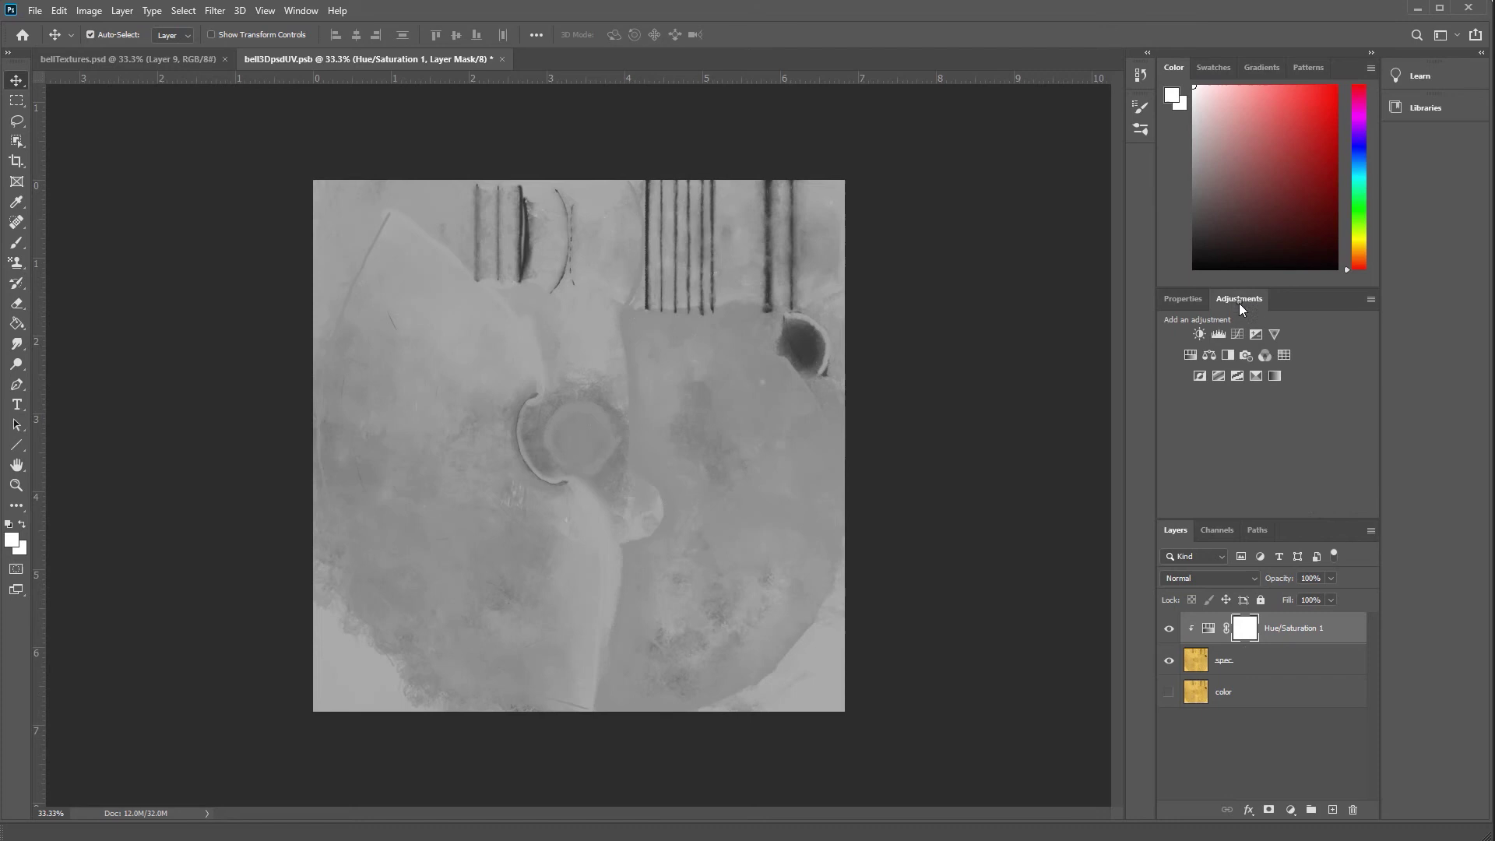
pyautogui.click(1200, 375)
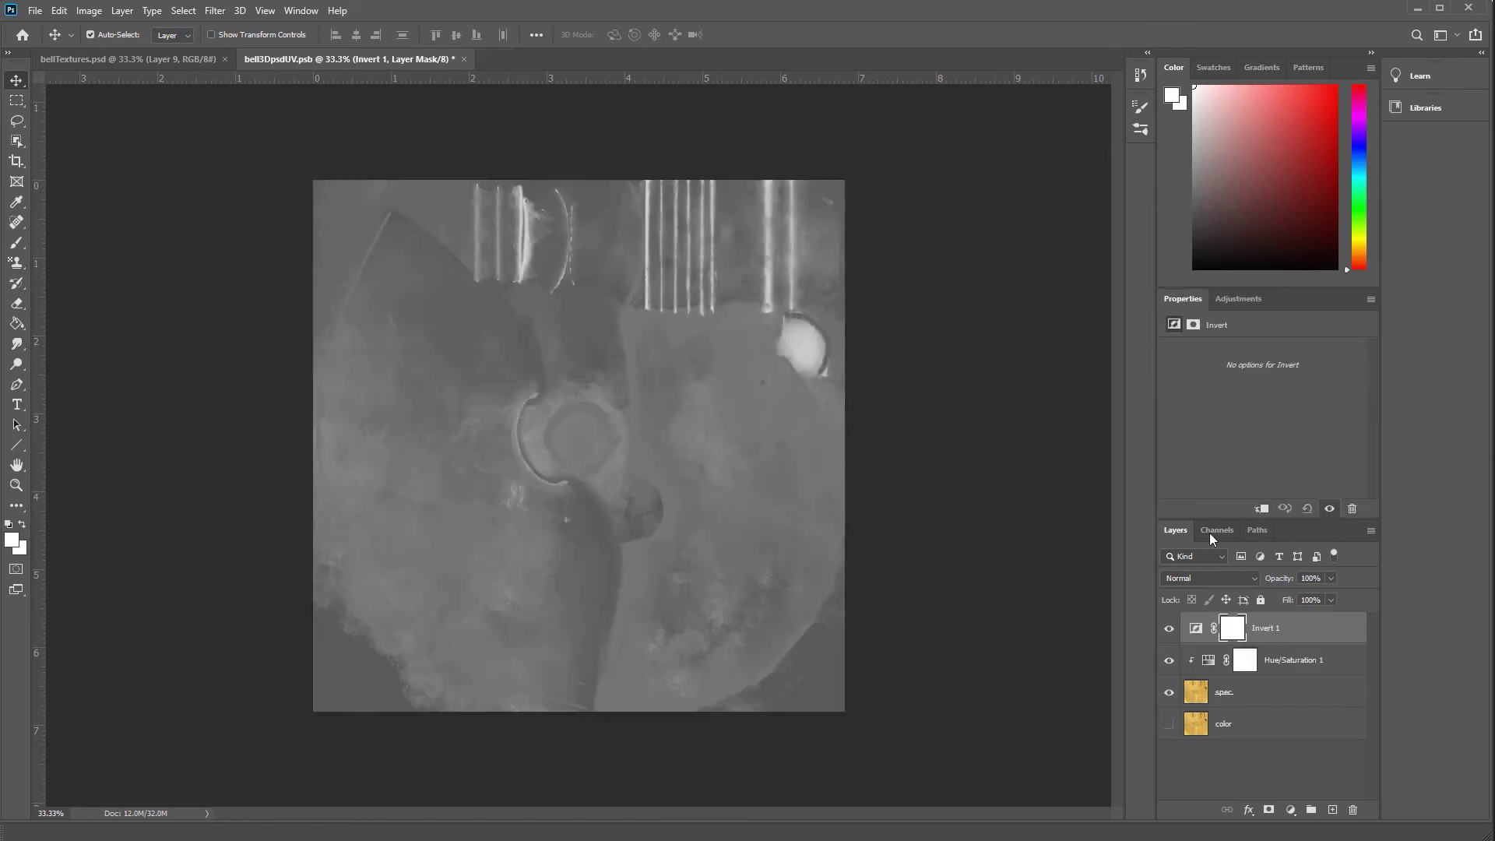
pyautogui.keyDown('alt'); pyautogui.click(1199, 644); pyautogui.keyUp('alt')
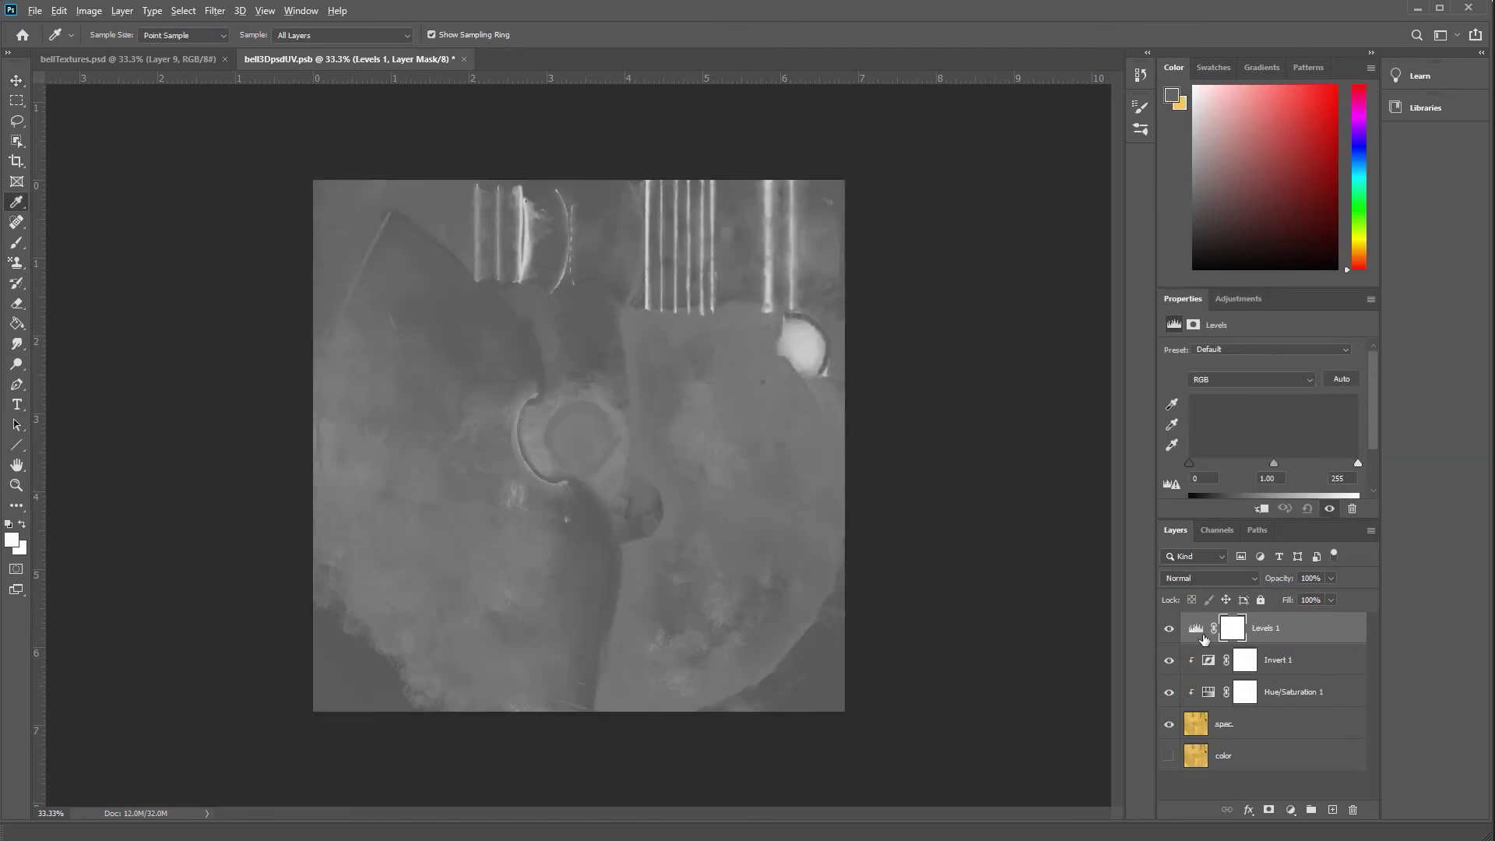
pyautogui.keyDown('alt'); pyautogui.click(1204, 643); pyautogui.keyUp('alt')
pyautogui.moveTo(1189, 462); pyautogui.dragTo(1244, 461)
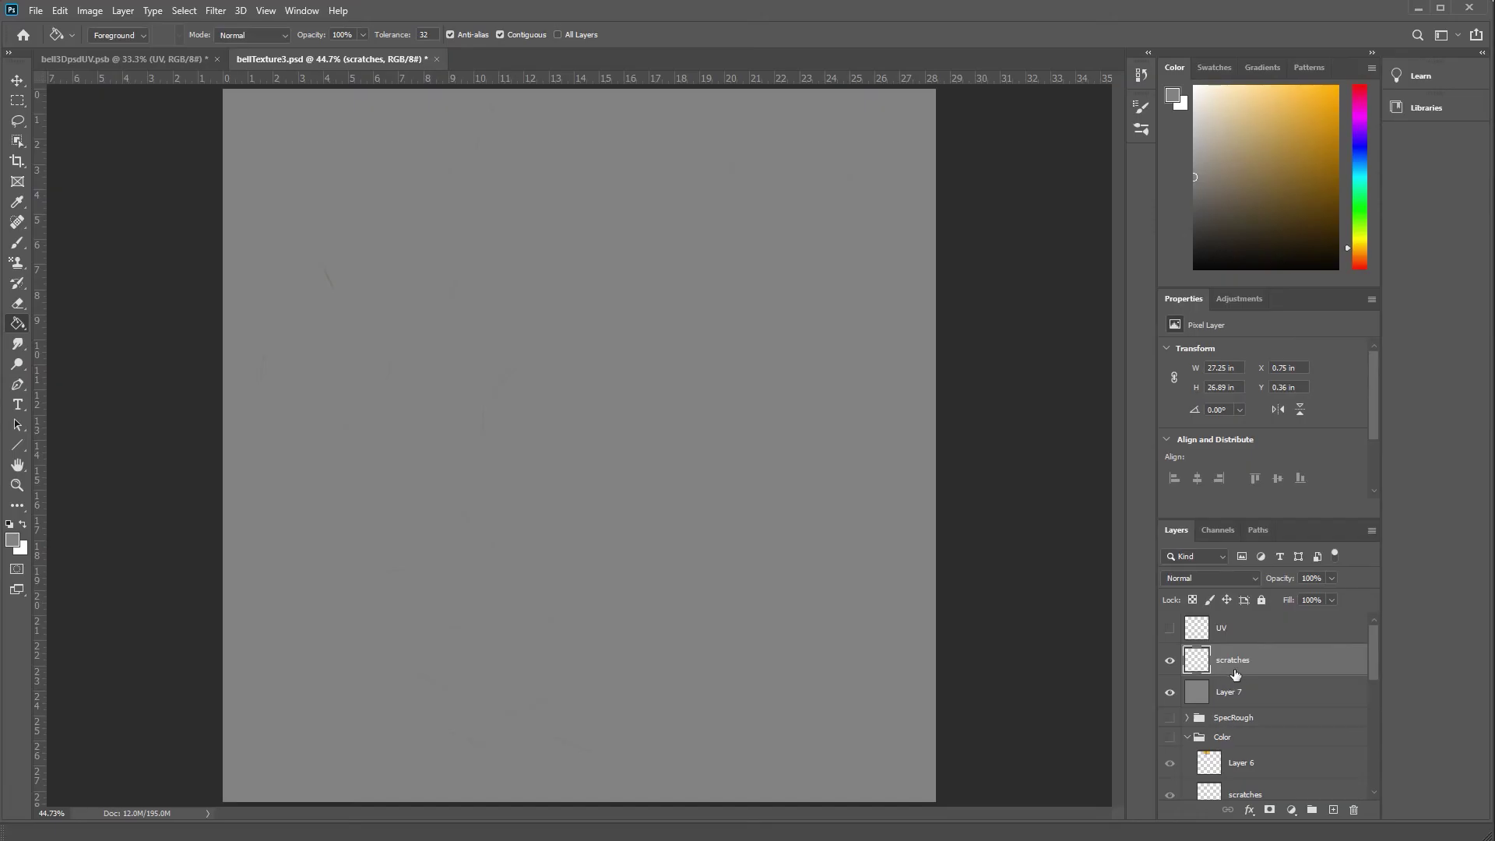
# - Clip a Hue/Saturation 2 layer to scratches and set Saturation to -100
pyautogui.click(1239, 298)
pyautogui.click(1197, 661)
pyautogui.keyDown('alt'); pyautogui.click(1200, 671); pyautogui.keyUp('alt')
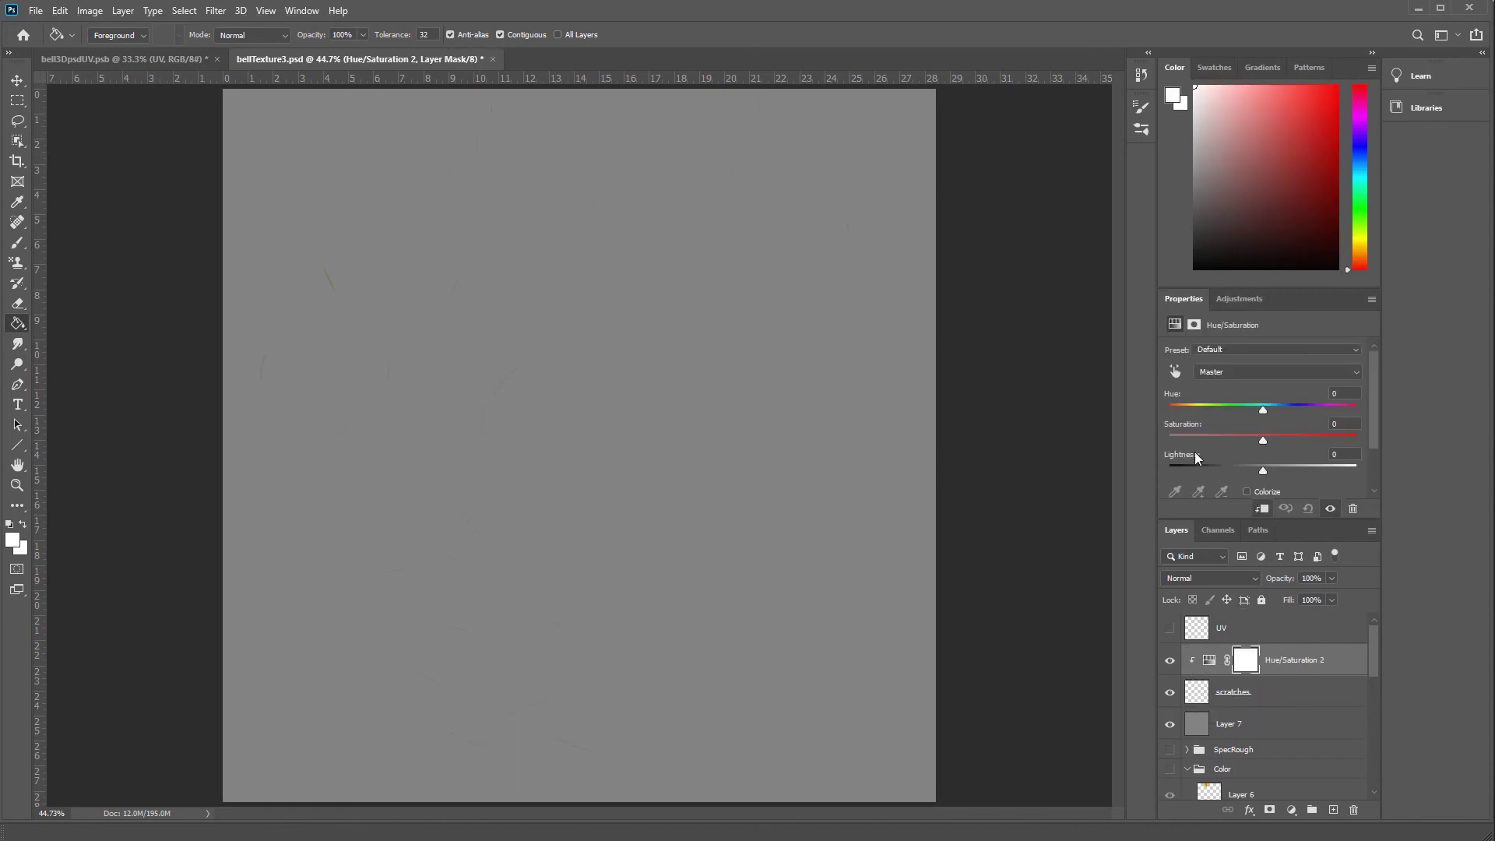
pyautogui.moveTo(1263, 439); pyautogui.dragTo(1168, 440)
pyautogui.moveTo(1376, 671)
pyautogui.mouseDown()
pyautogui.moveTo(1369, 750)
pyautogui.moveTo(1373, 662)
pyautogui.mouseUp()
# - Select the dust layer and add an Invert adjustment above it
pyautogui.click(1298, 734)
pyautogui.click(1239, 298)
pyautogui.click(1174, 379)
pyautogui.press('e')
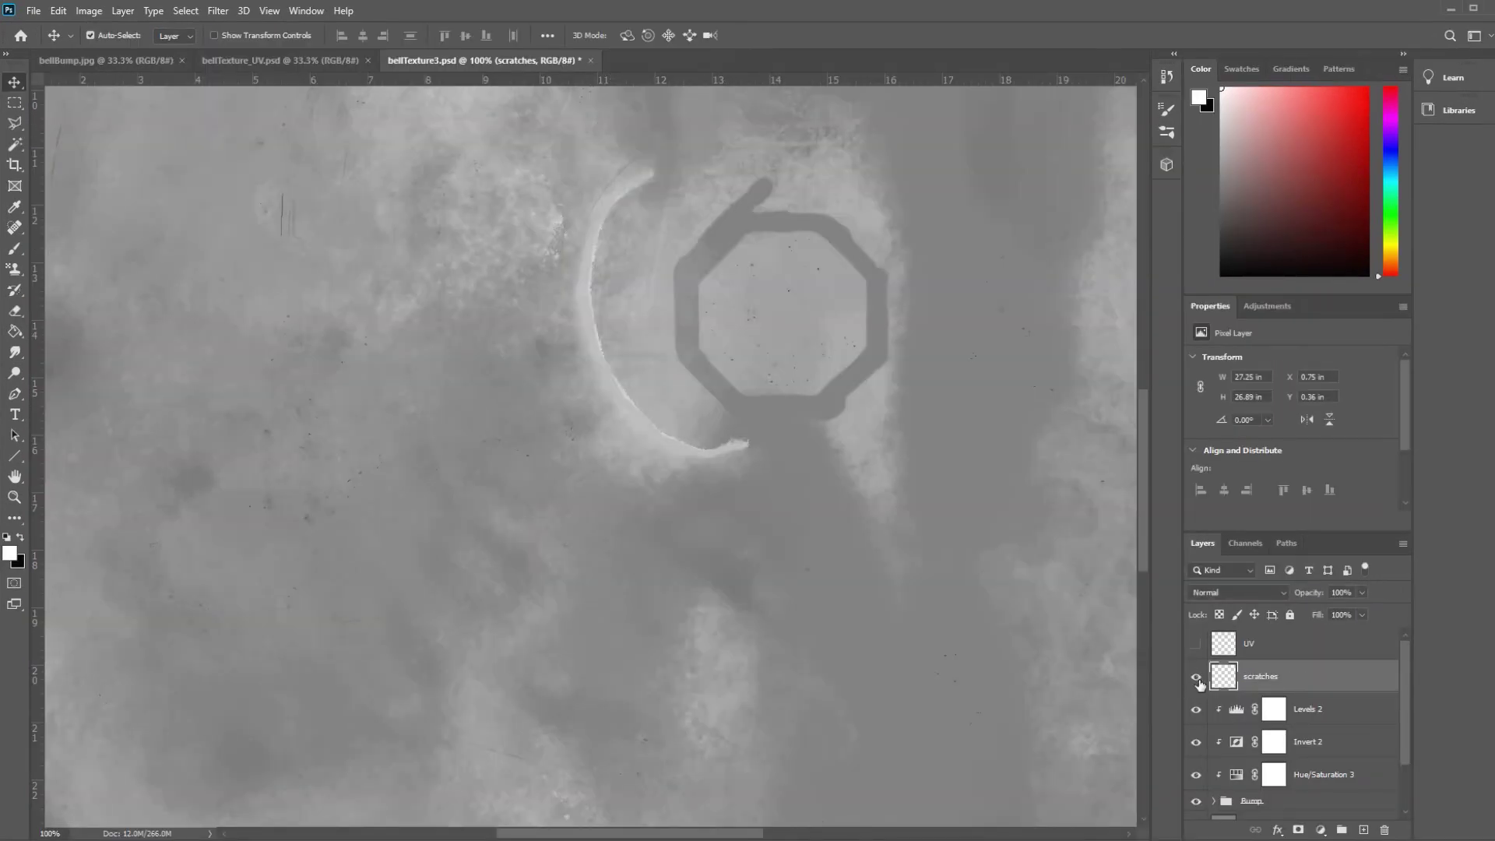
# - Clip Hue/Saturation 4 to scratches at Saturation -100 and Lightness -56
pyautogui.click(1268, 306)
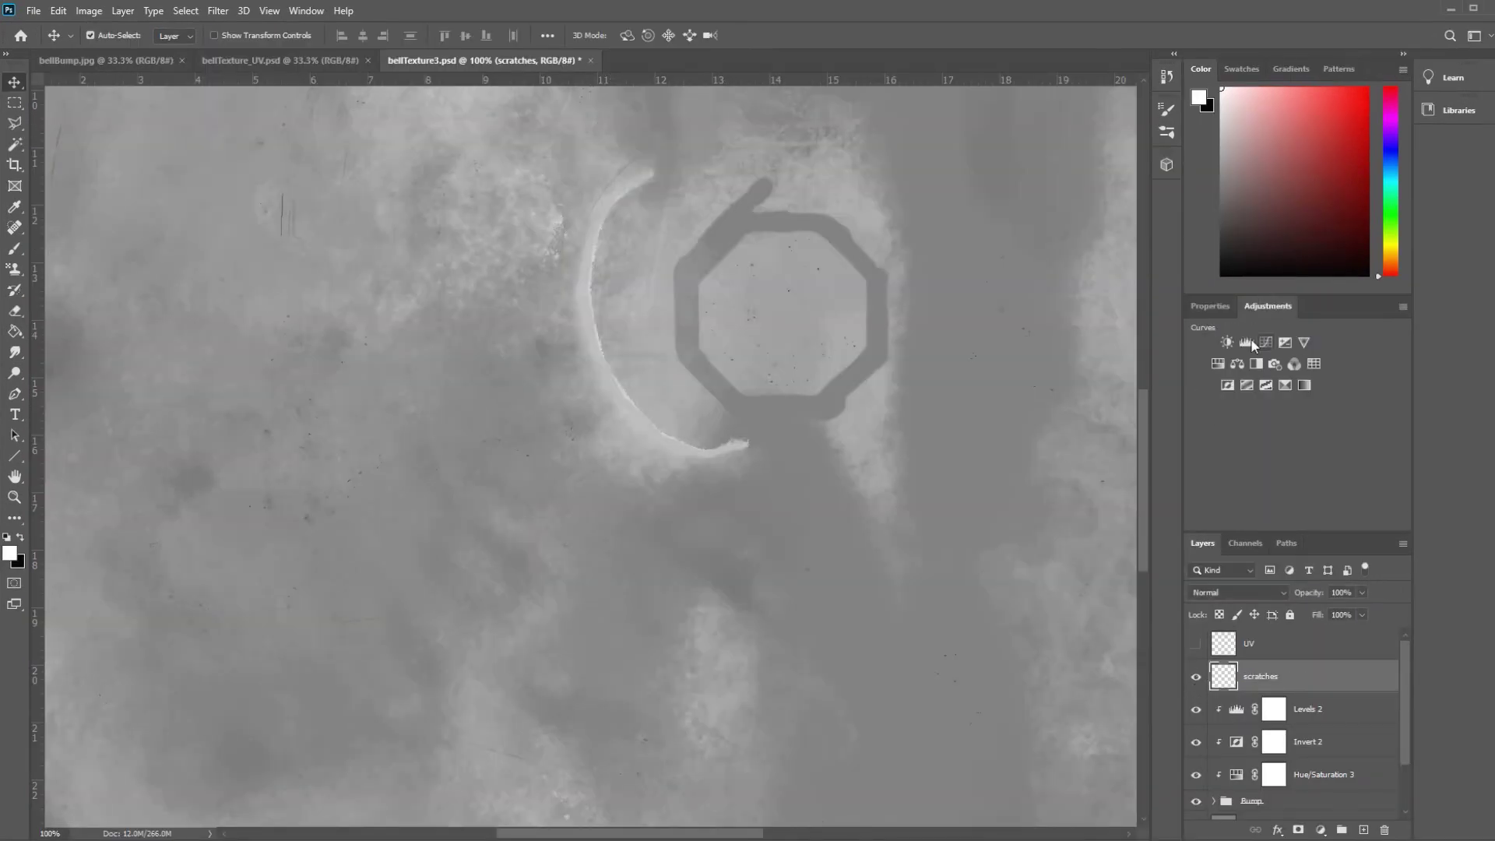
pyautogui.click(1221, 366)
pyautogui.moveTo(1290, 452); pyautogui.dragTo(1121, 498)
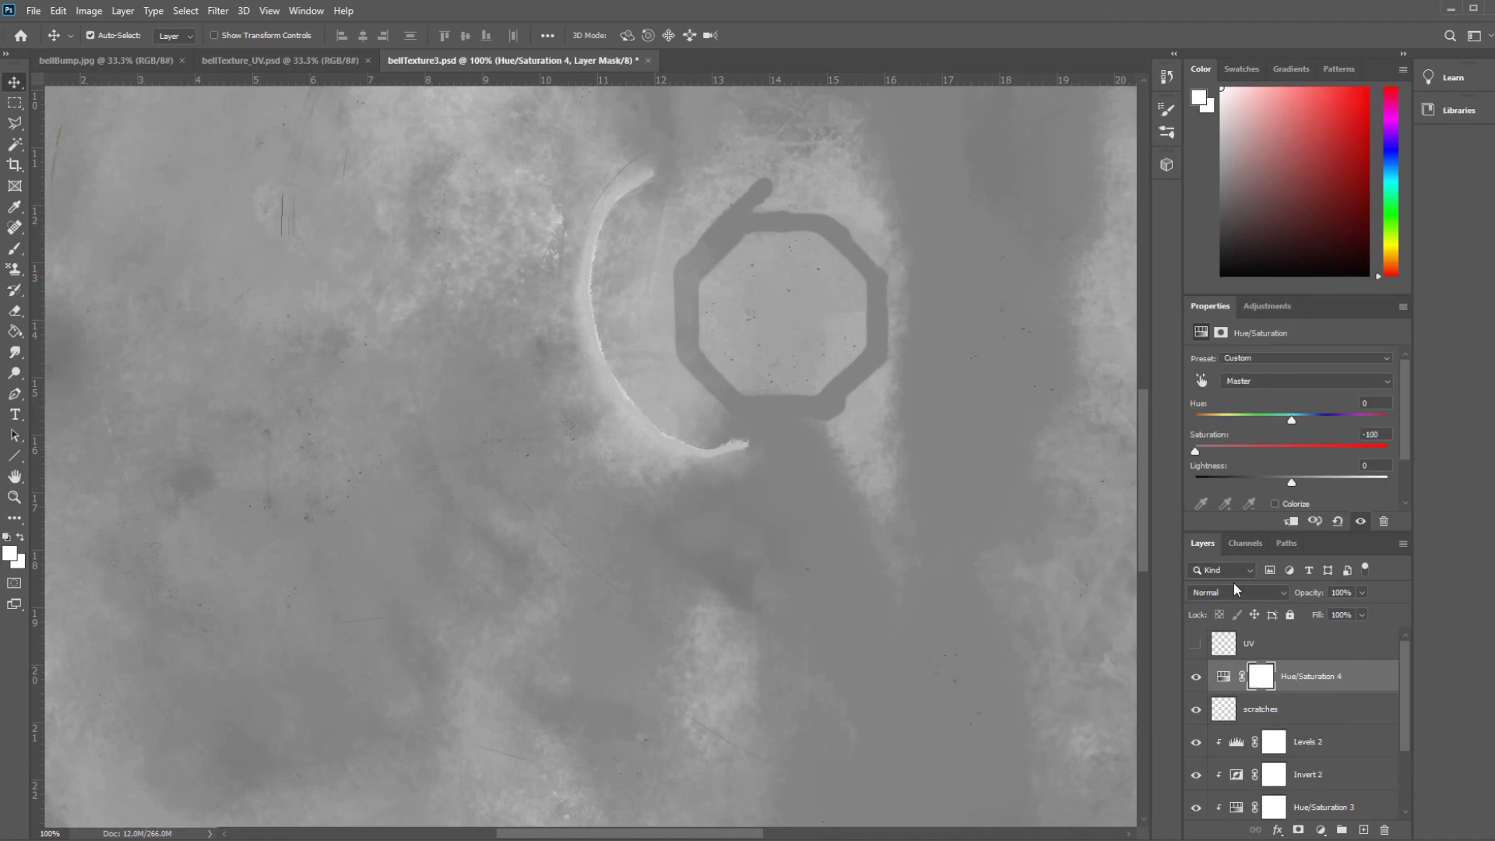
pyautogui.moveTo(1292, 483); pyautogui.dragTo(1237, 482)
pyautogui.keyDown('alt'); pyautogui.click(1224, 692); pyautogui.keyUp('alt')
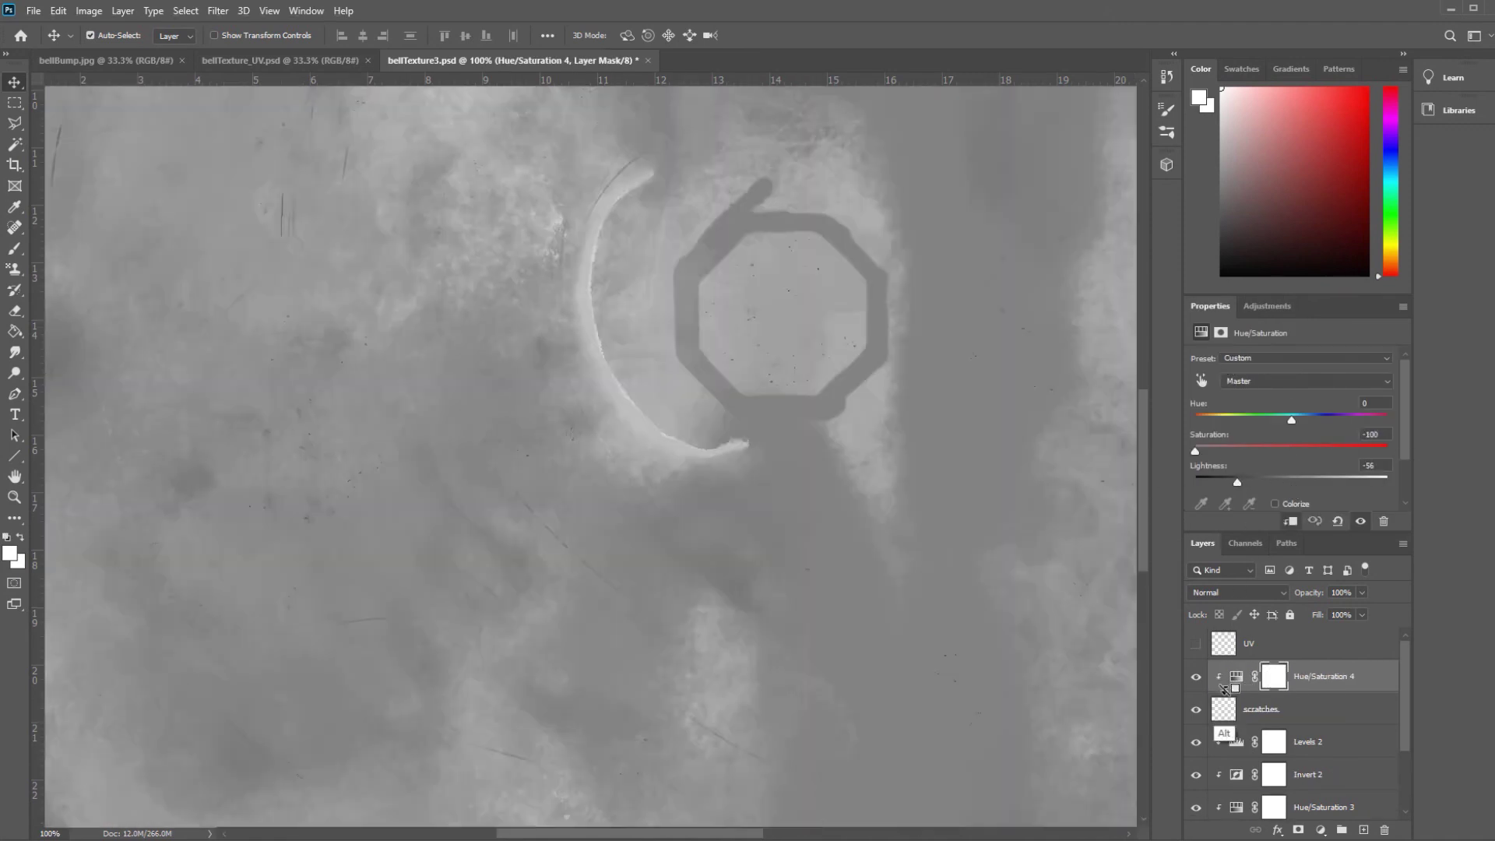